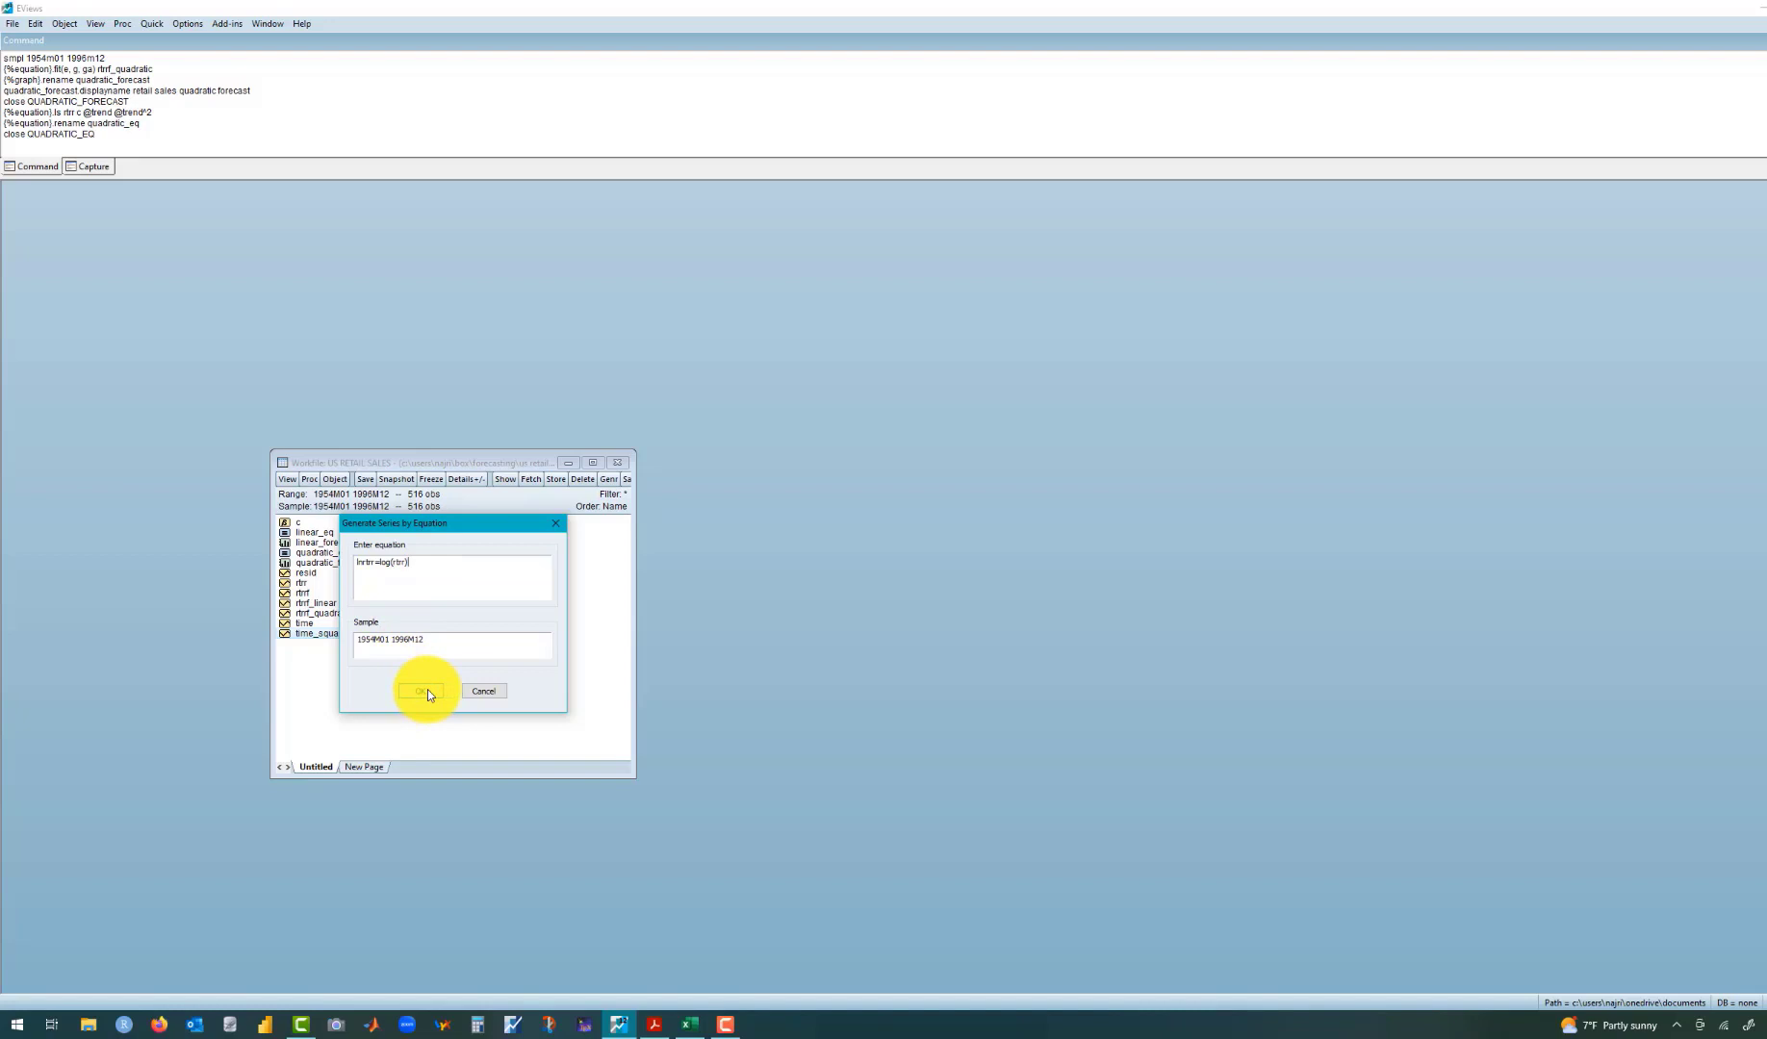
Step: Generate the series lnrtrr=log(rtrr) for the sample 1954M01 1996M12 and plot it as a basic line graph
left_click(423, 691)
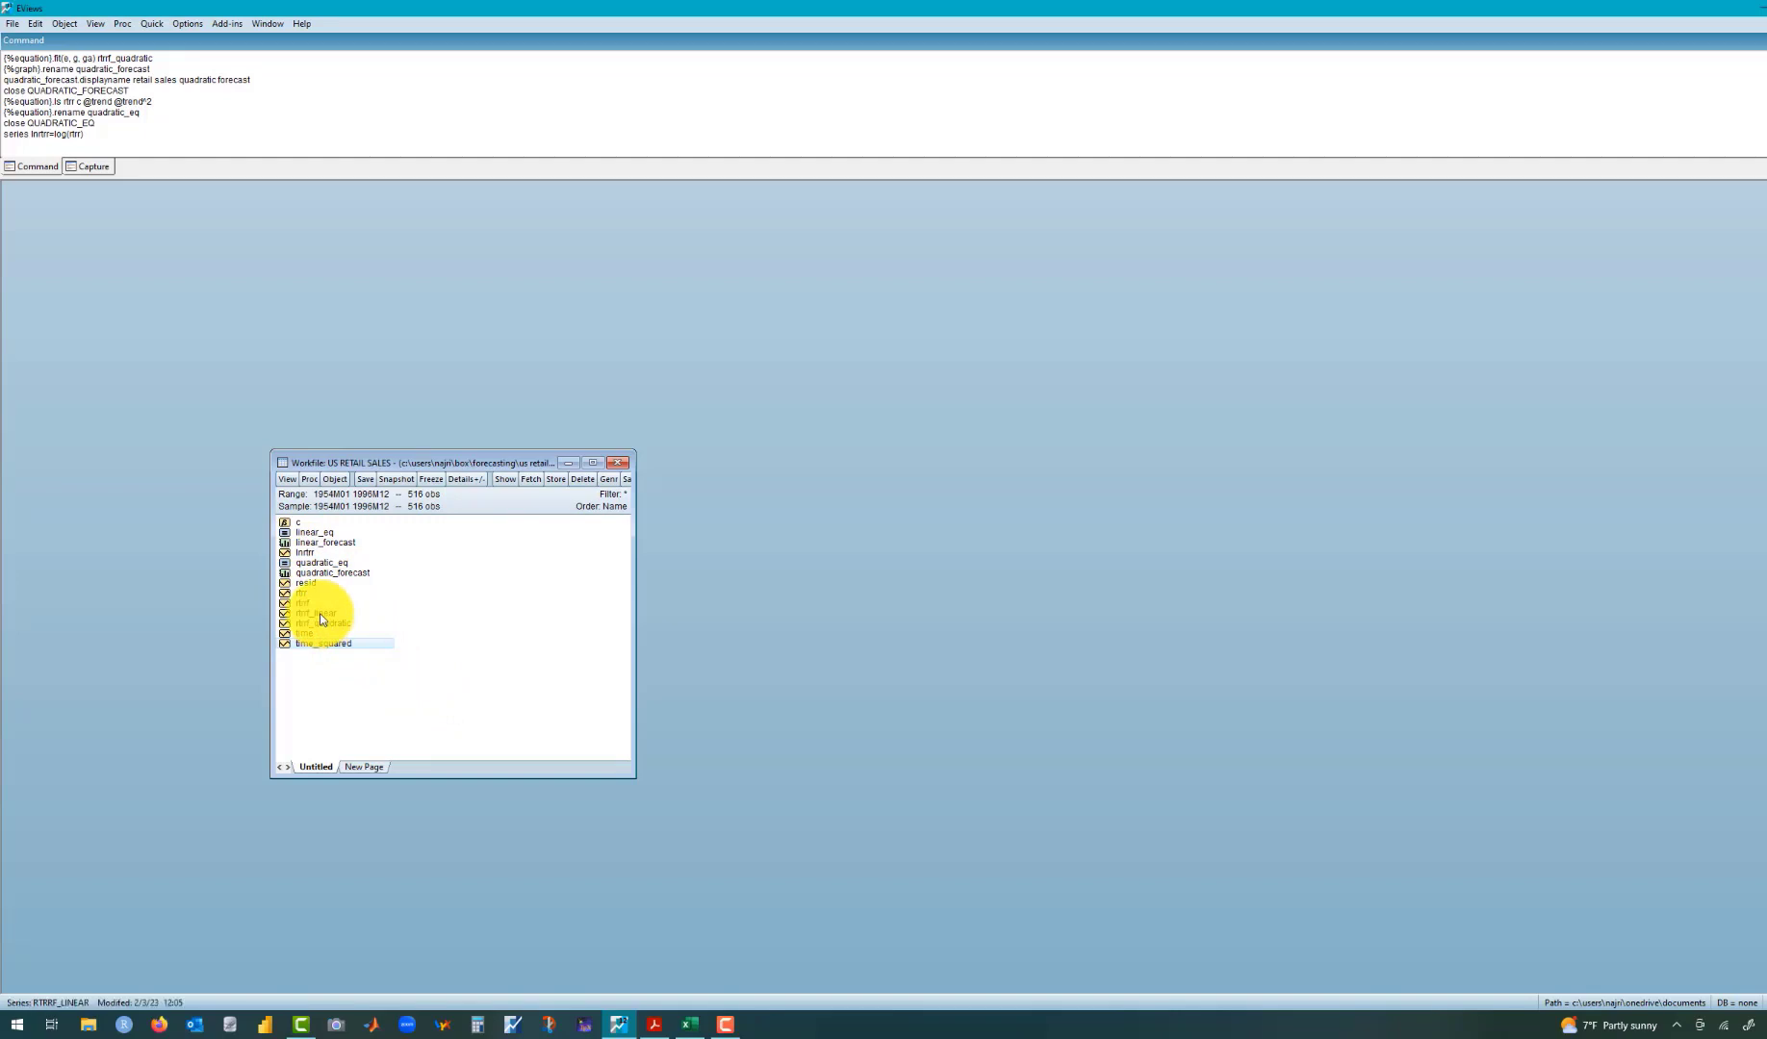
double_click(306, 555)
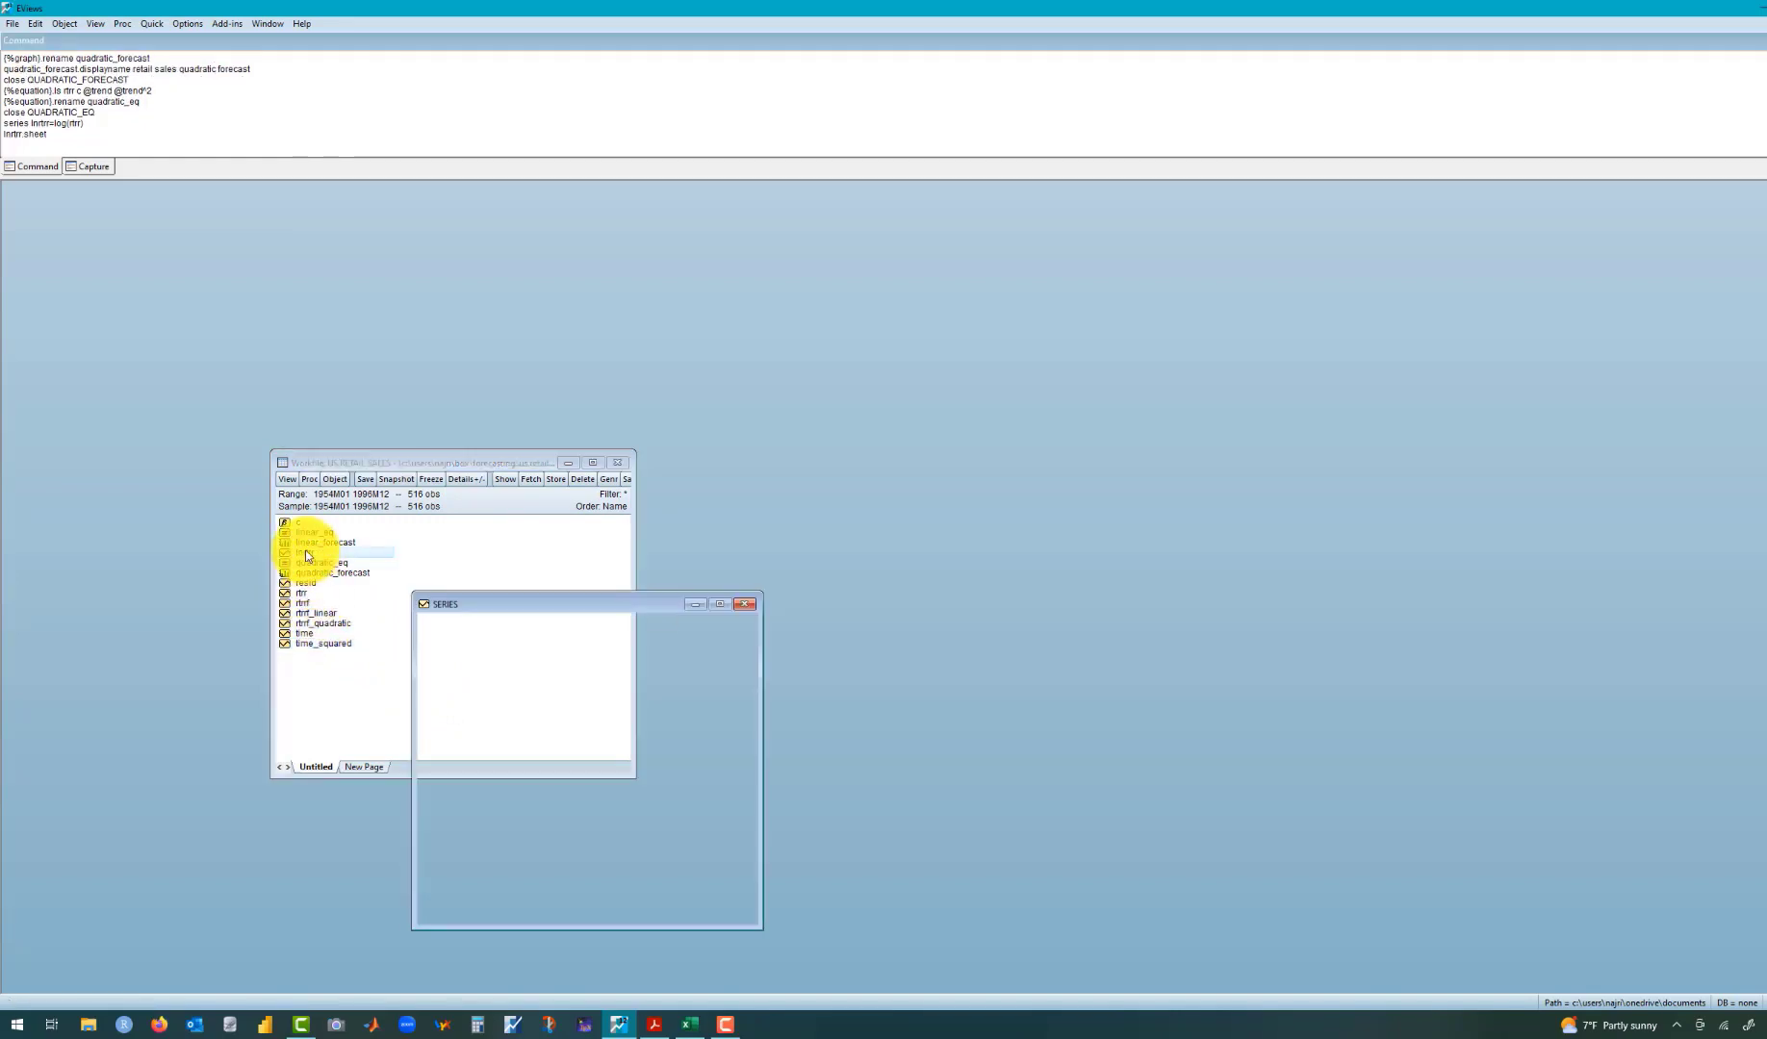
left_click(430, 627)
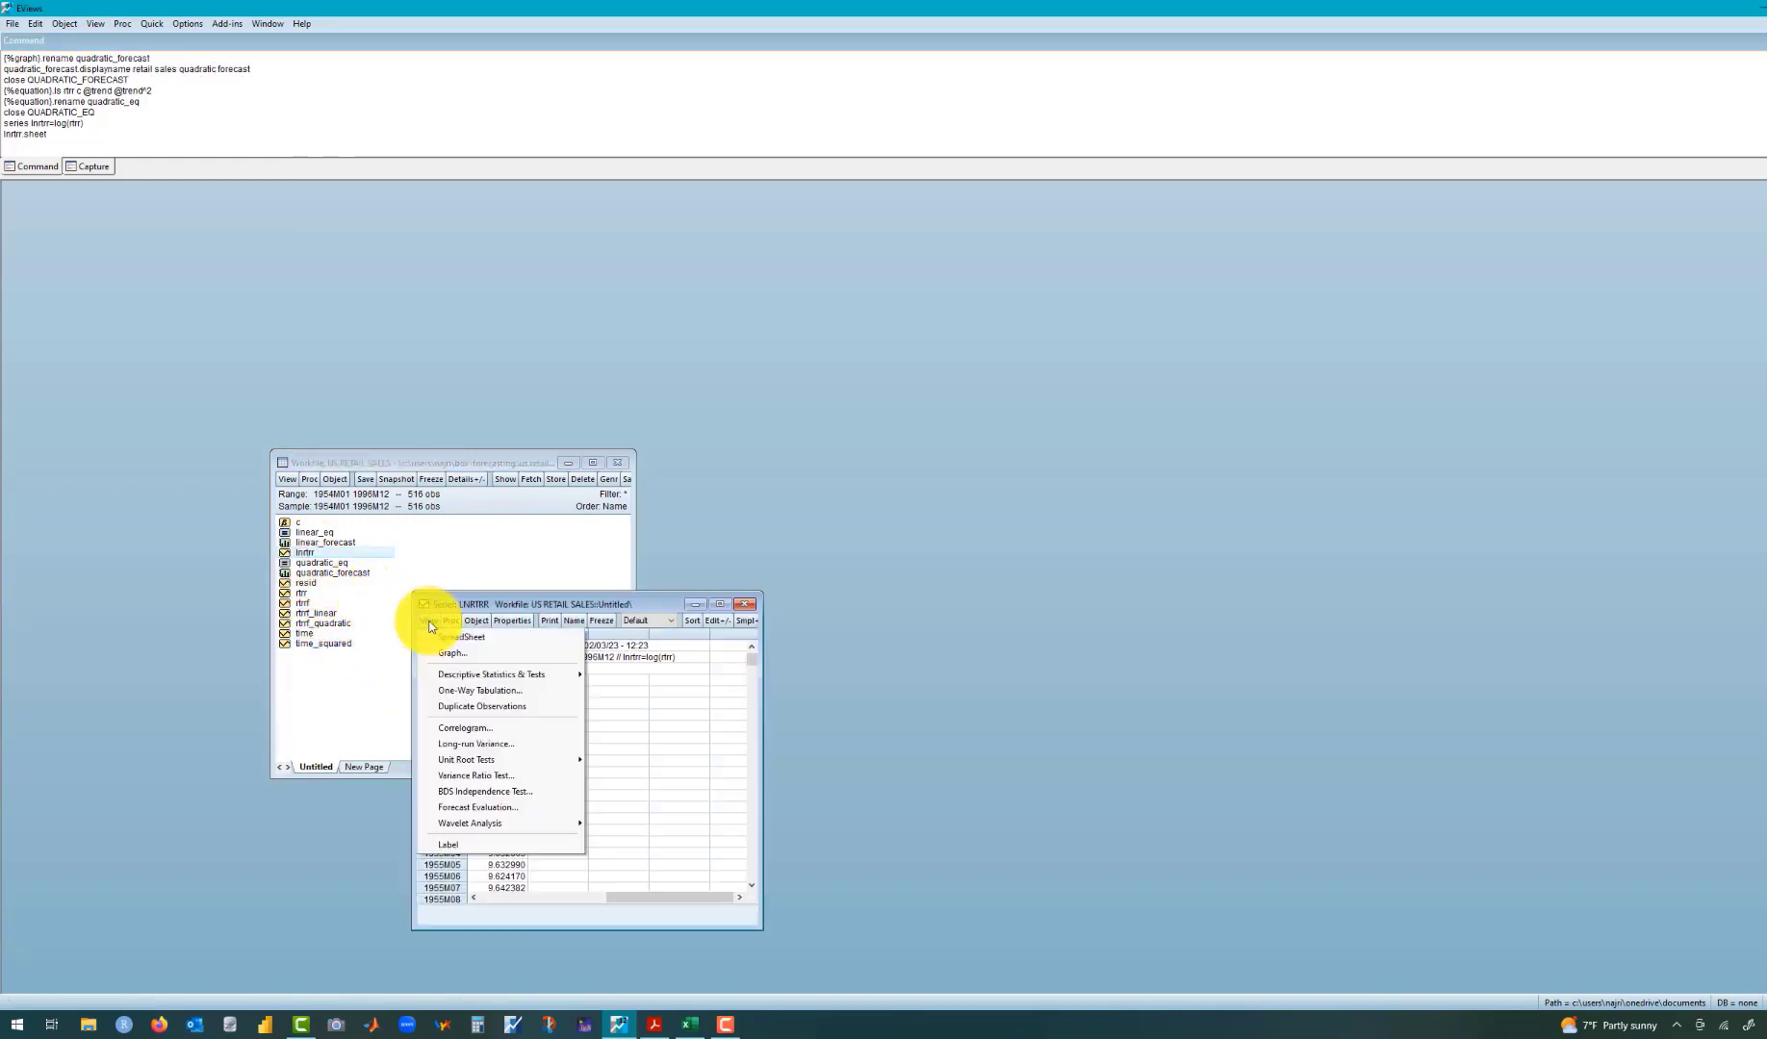
left_click(445, 657)
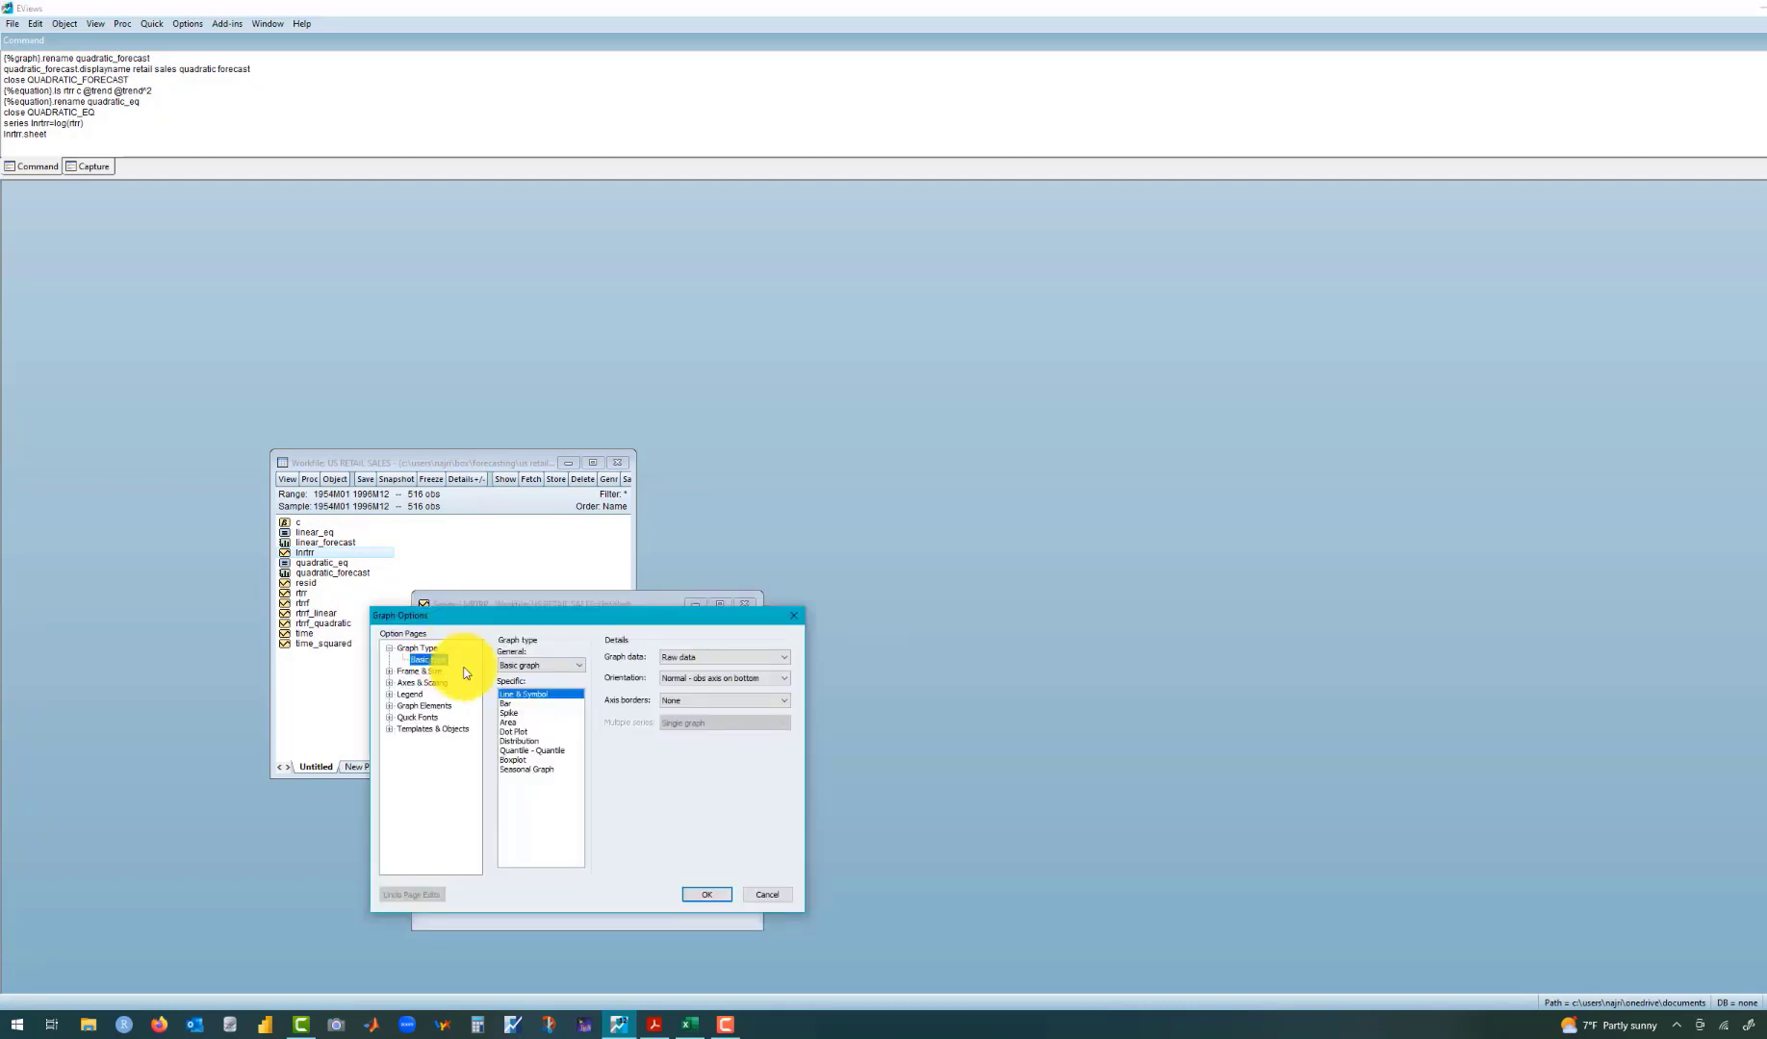
left_click(692, 894)
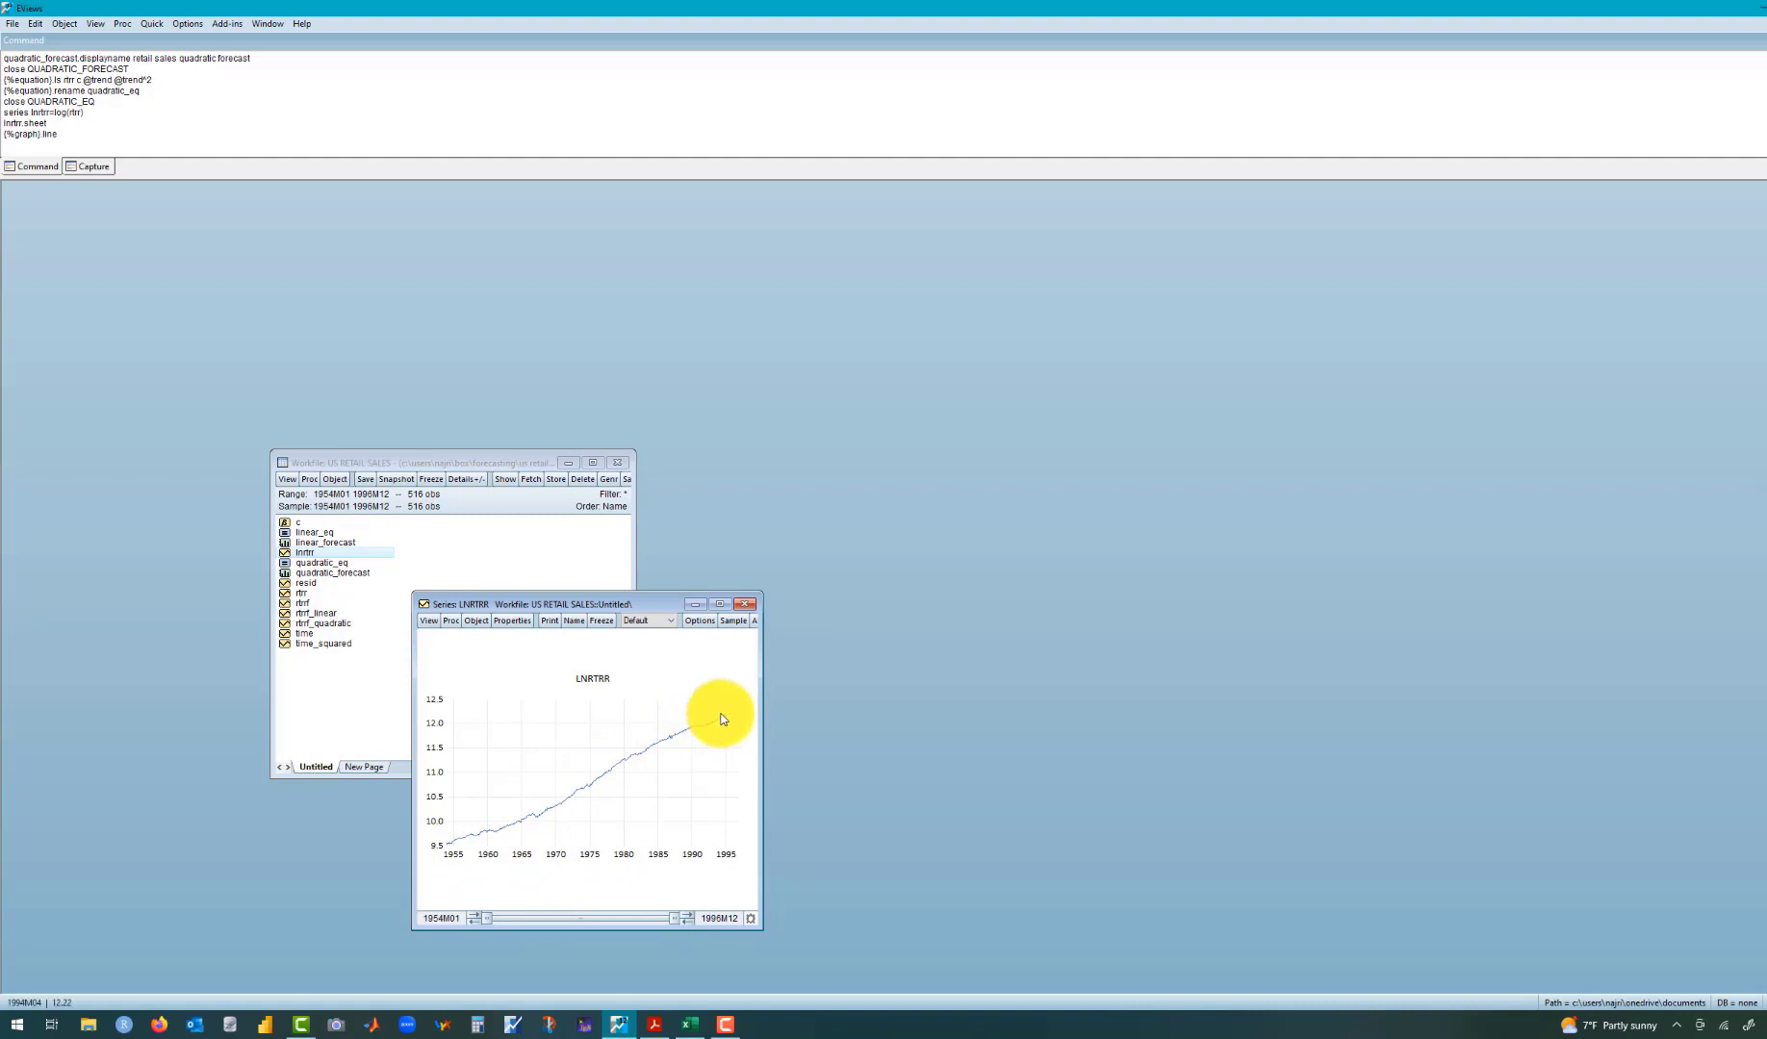
mouse_move(723, 717)
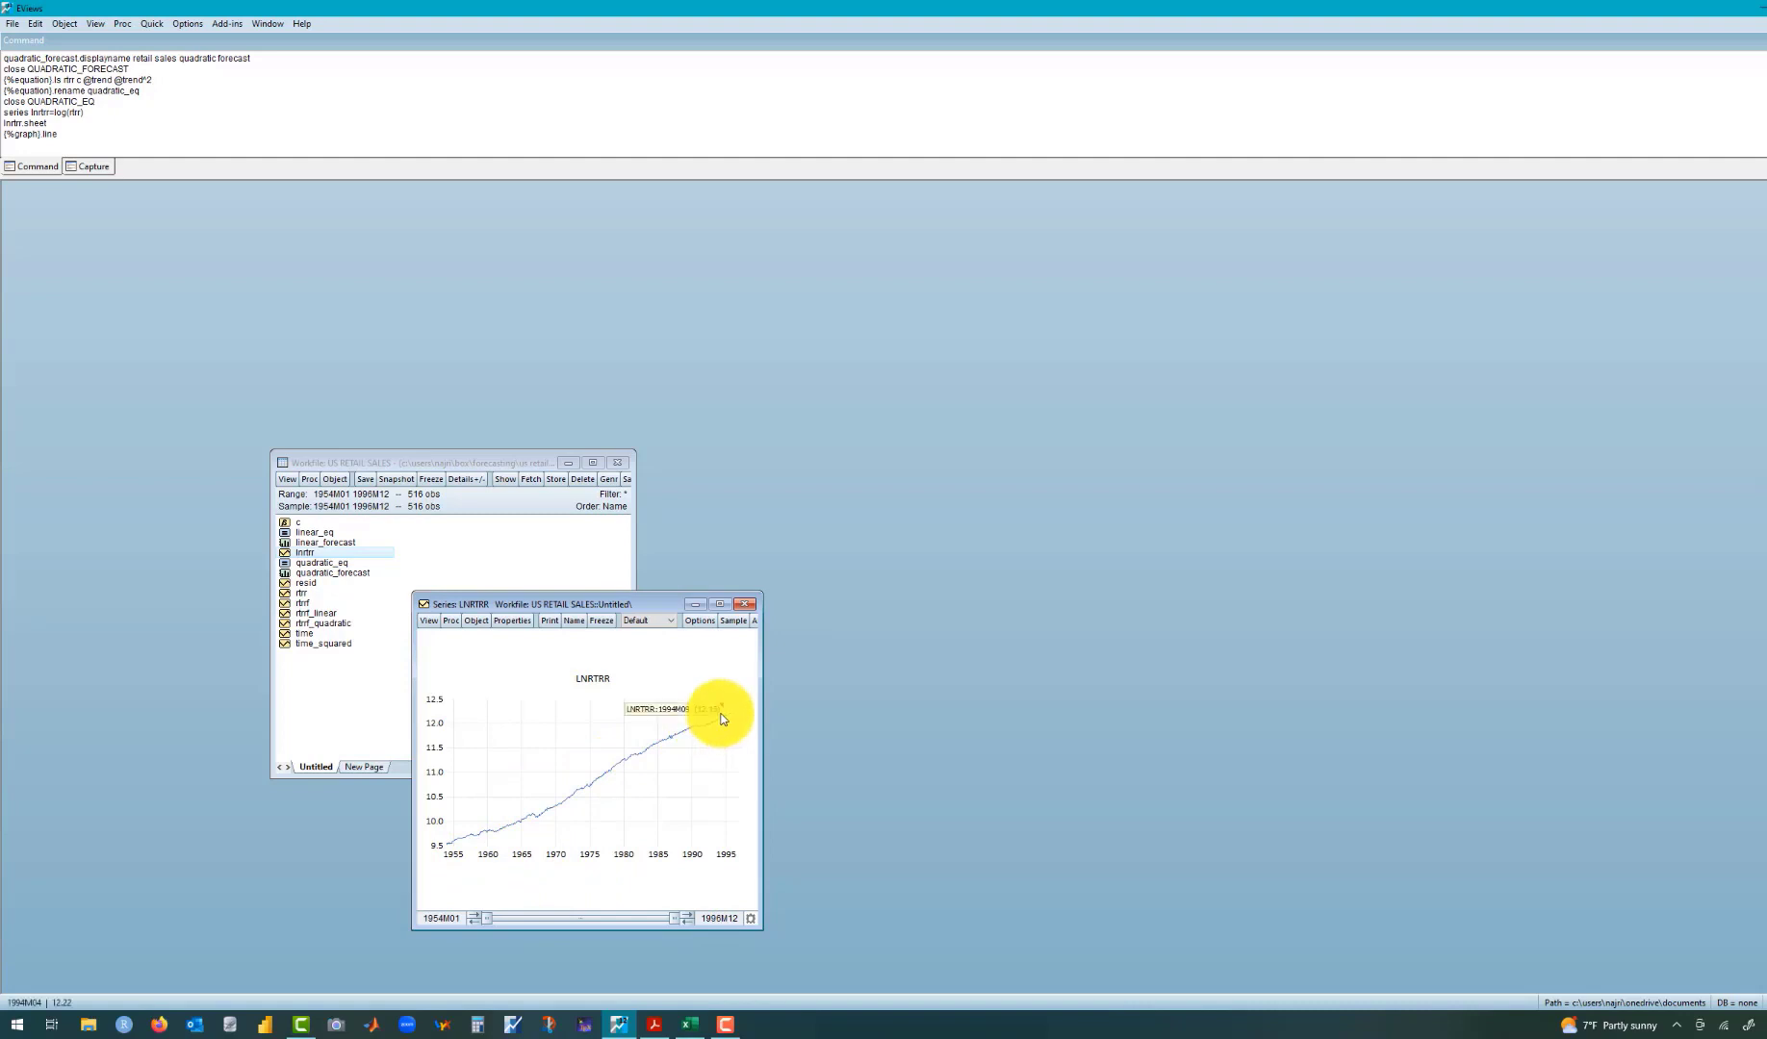
Step: Open the rtrr series graph, compare it side by side with the lnrtrr graph, and close both
double_click(306, 594)
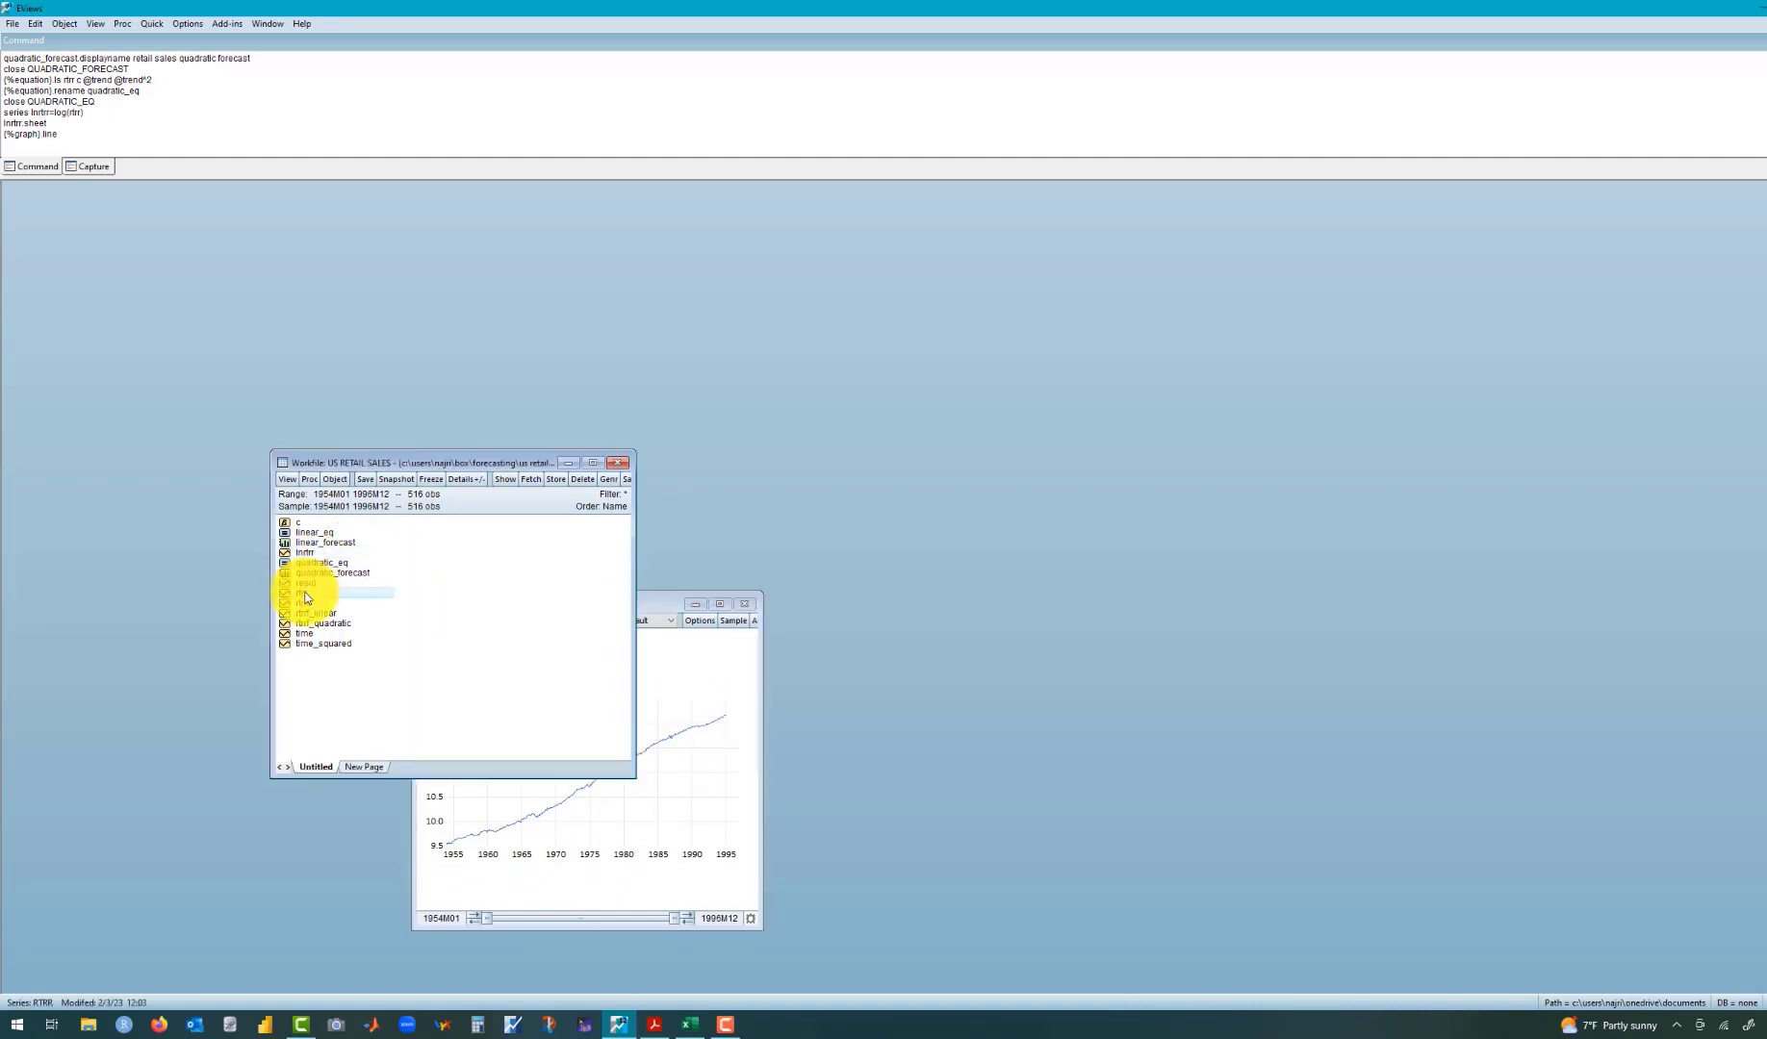
left_click(663, 604)
left_click_drag(661, 604, 1090, 359)
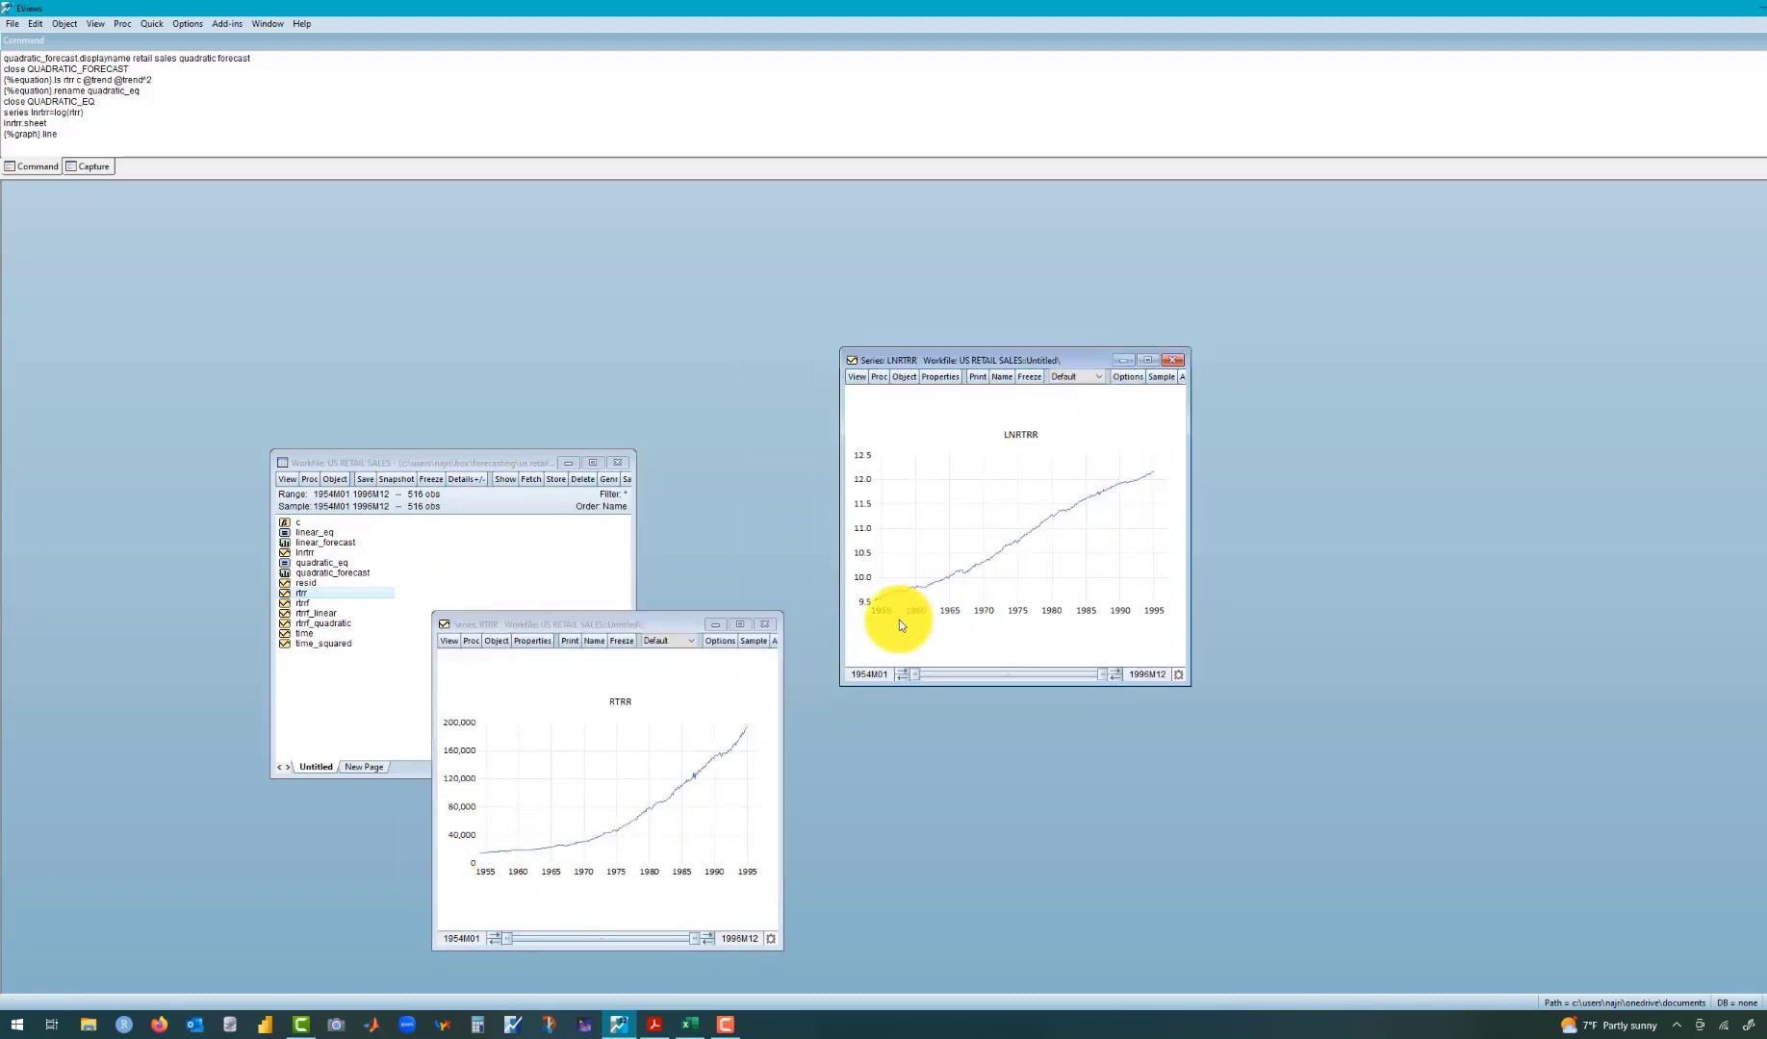
left_click(1172, 360)
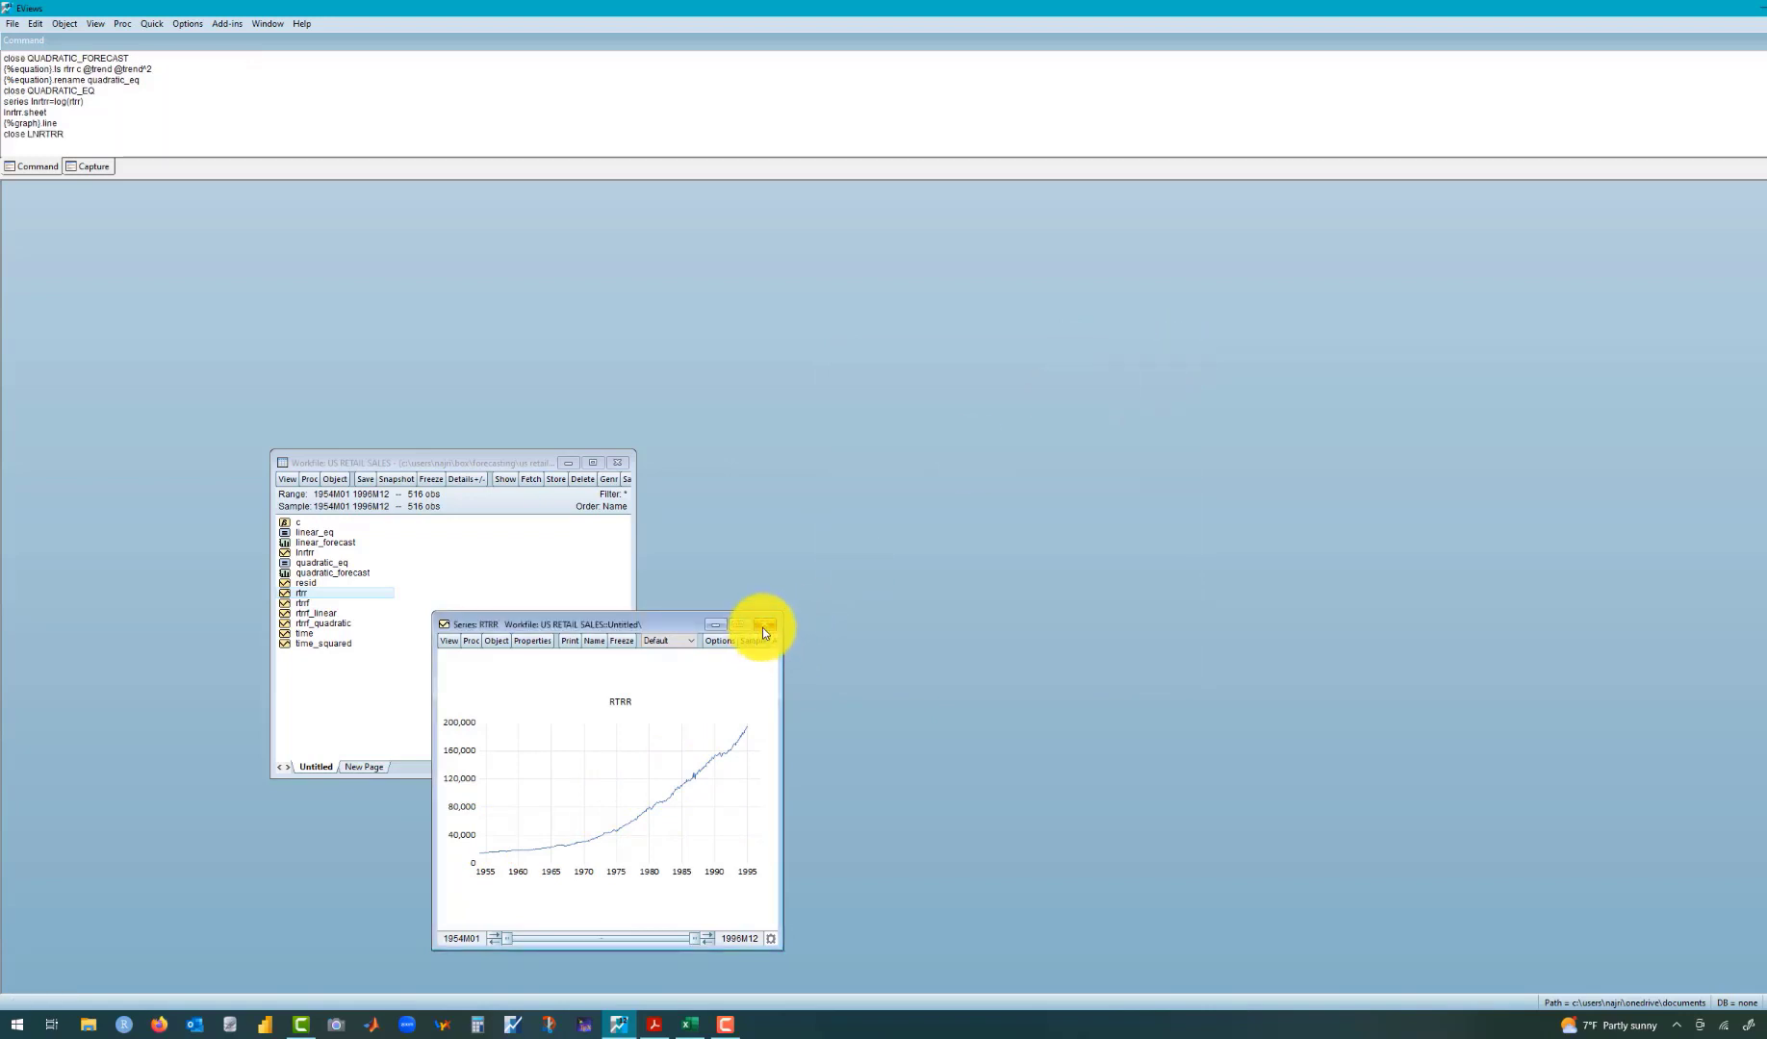
left_click(763, 626)
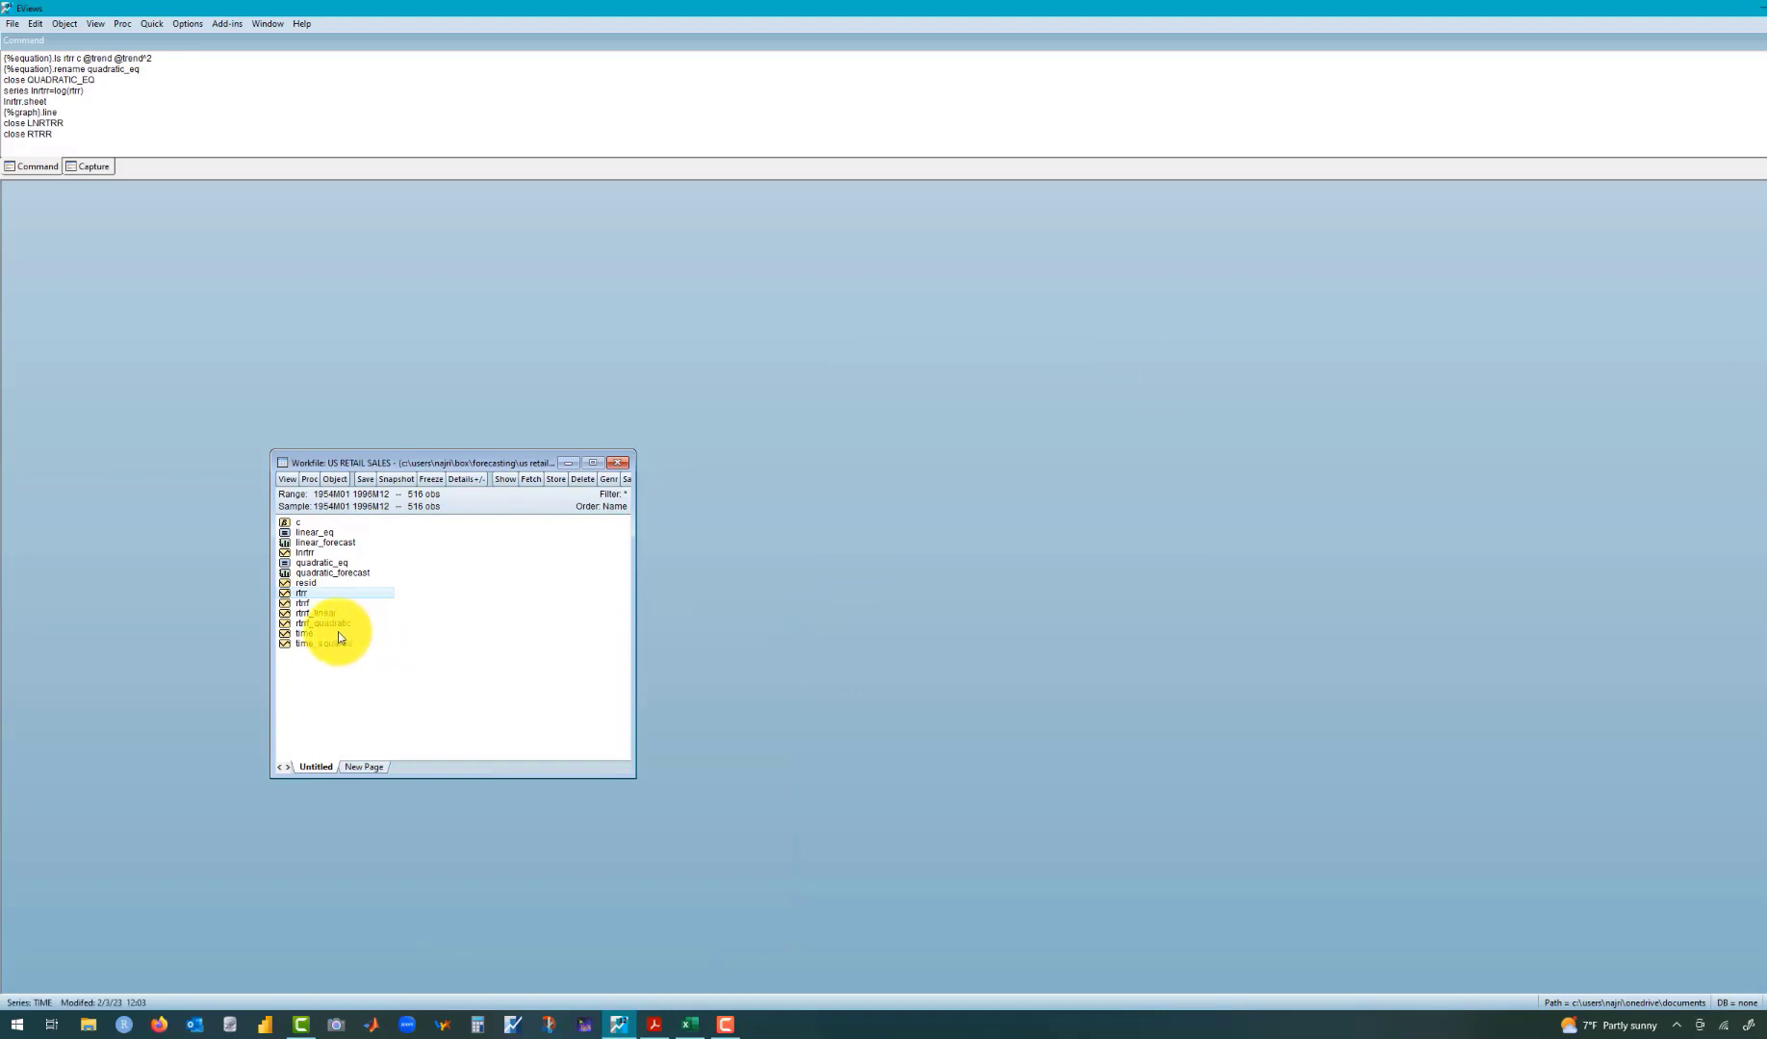
Step: Estimate the least squares equation lnrtrr c time over 1954M01 1996M12 and place its results beside the workfile
left_click(142, 27)
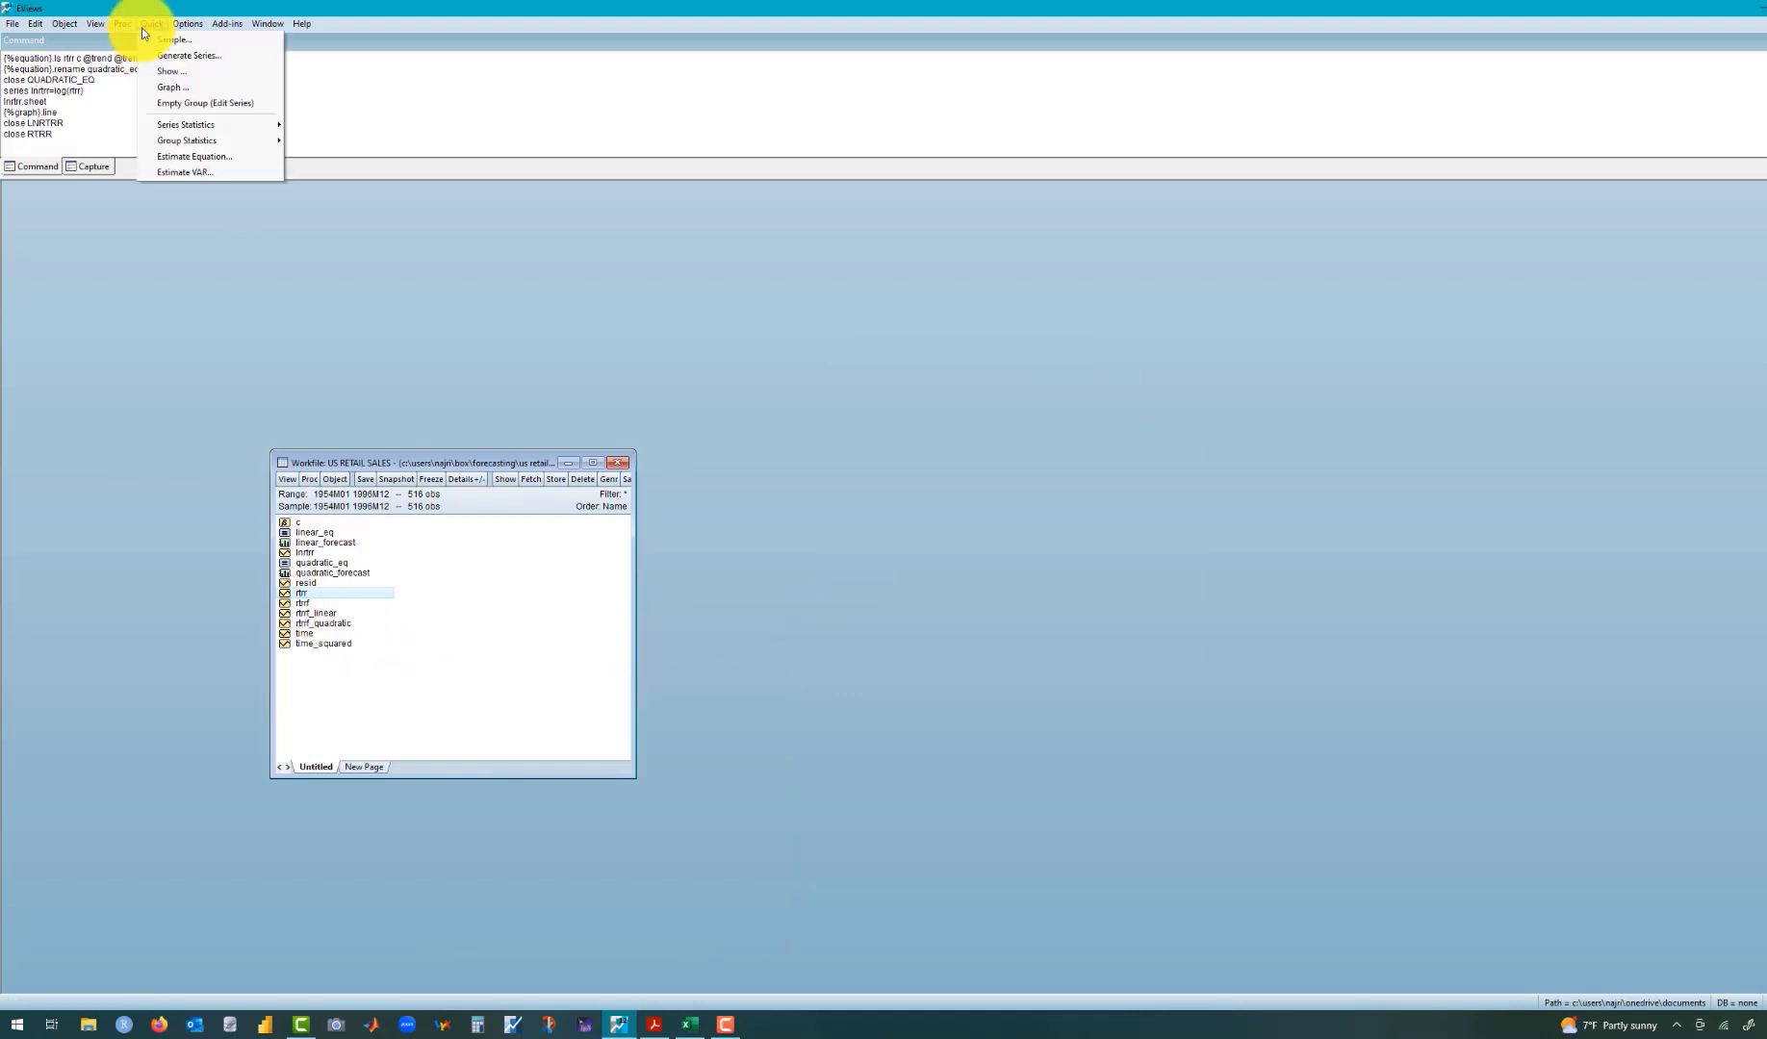
left_click(177, 158)
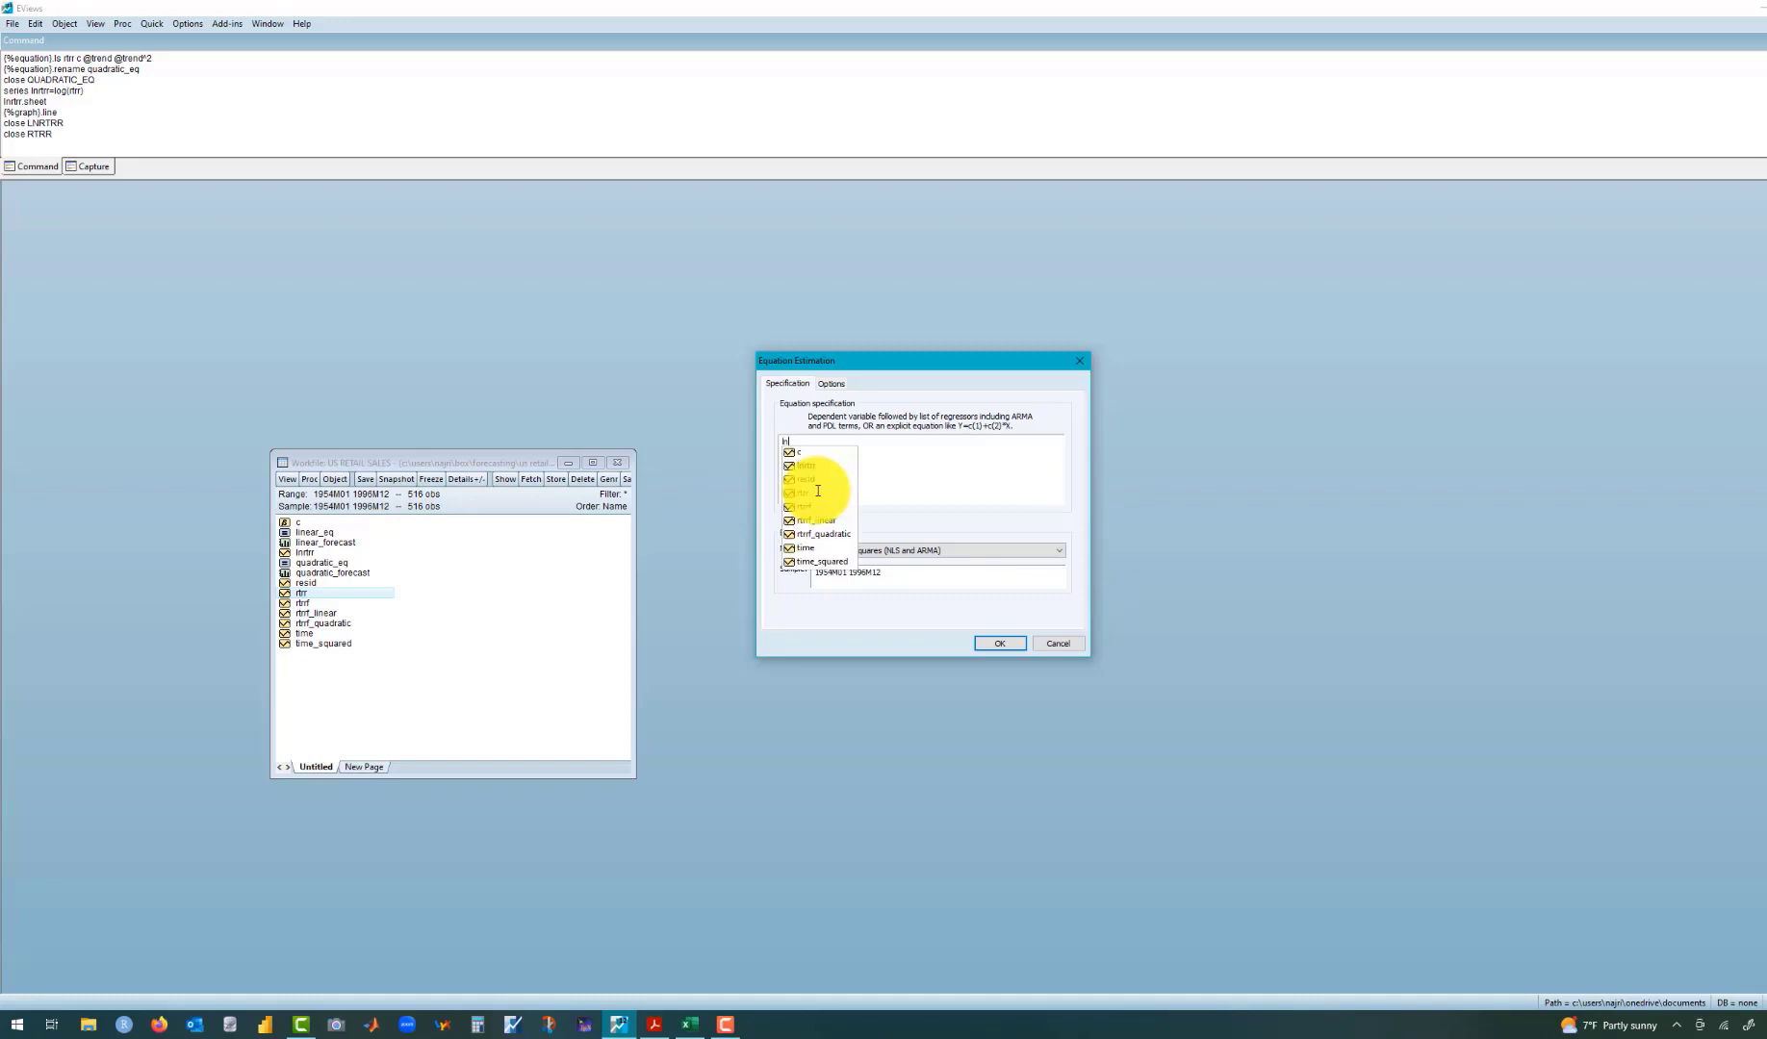
left_click(800, 467)
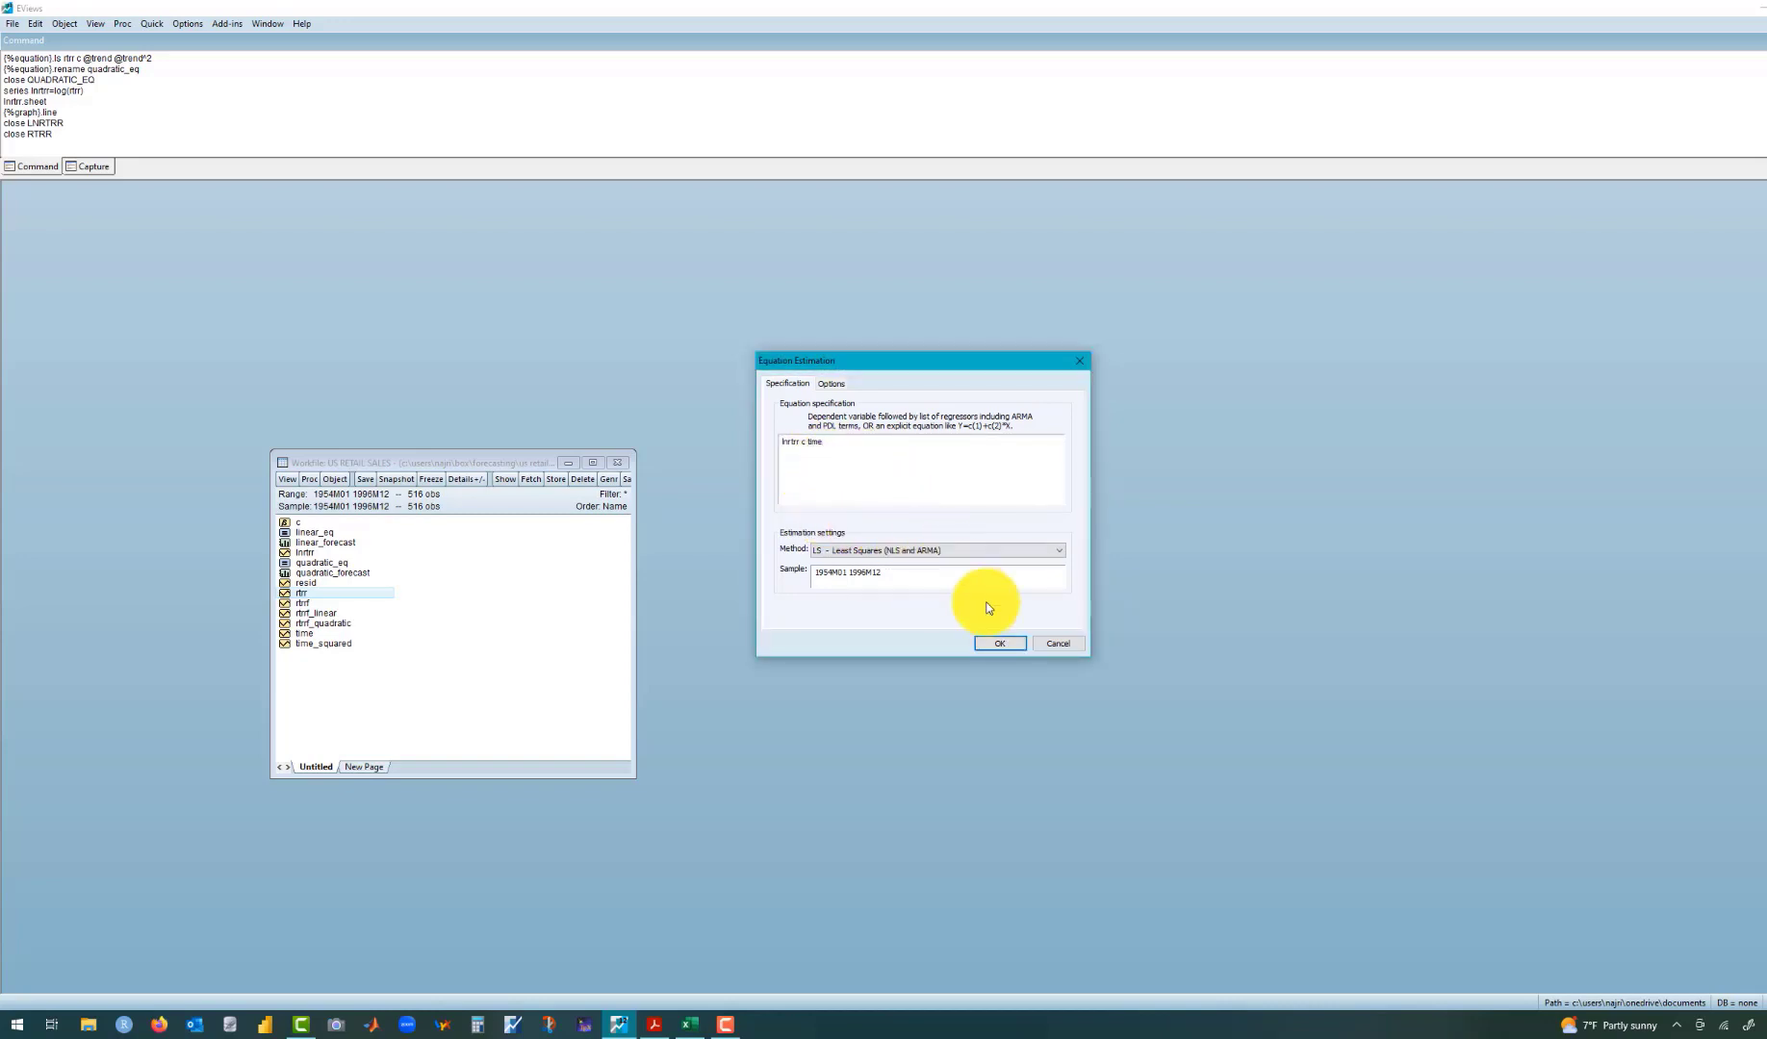
left_click(997, 642)
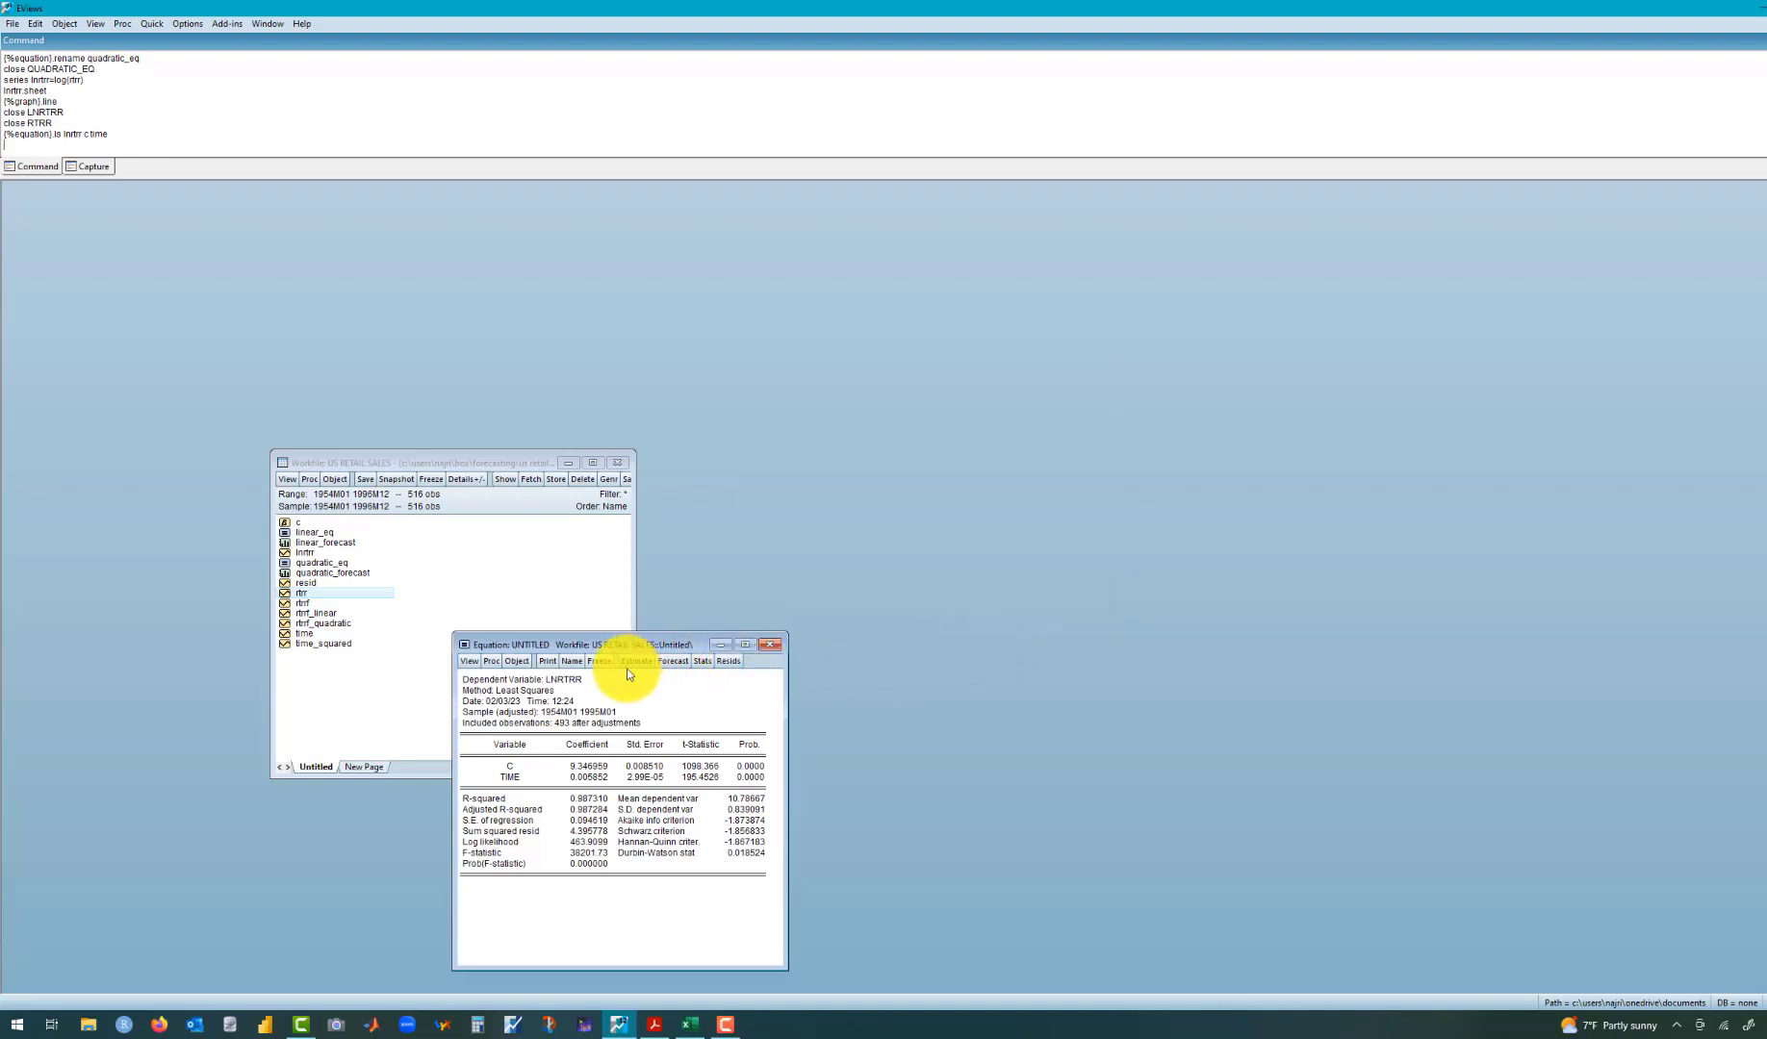
left_click_drag(624, 650, 938, 377)
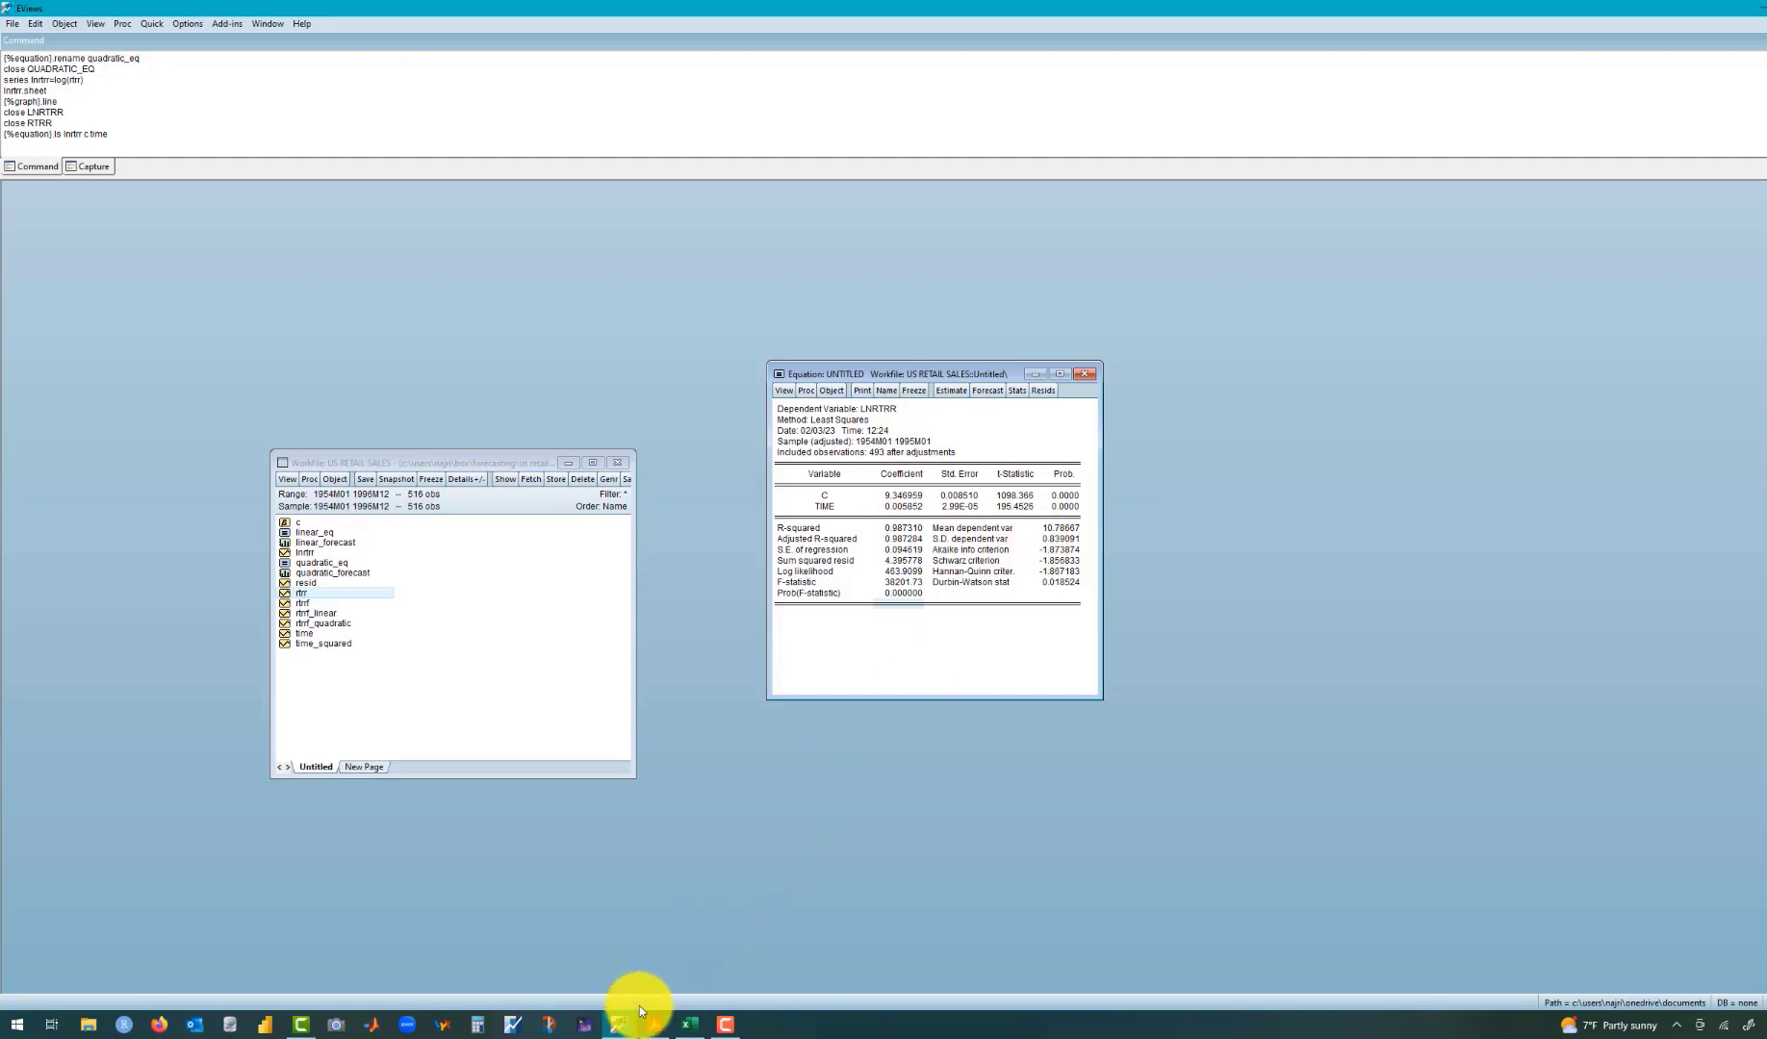
Step: Check the trend model comparison table in the Excel workbook Forecast Evaluation.xlsx, and view the equation's residual graph back in EViews
left_click(689, 1026)
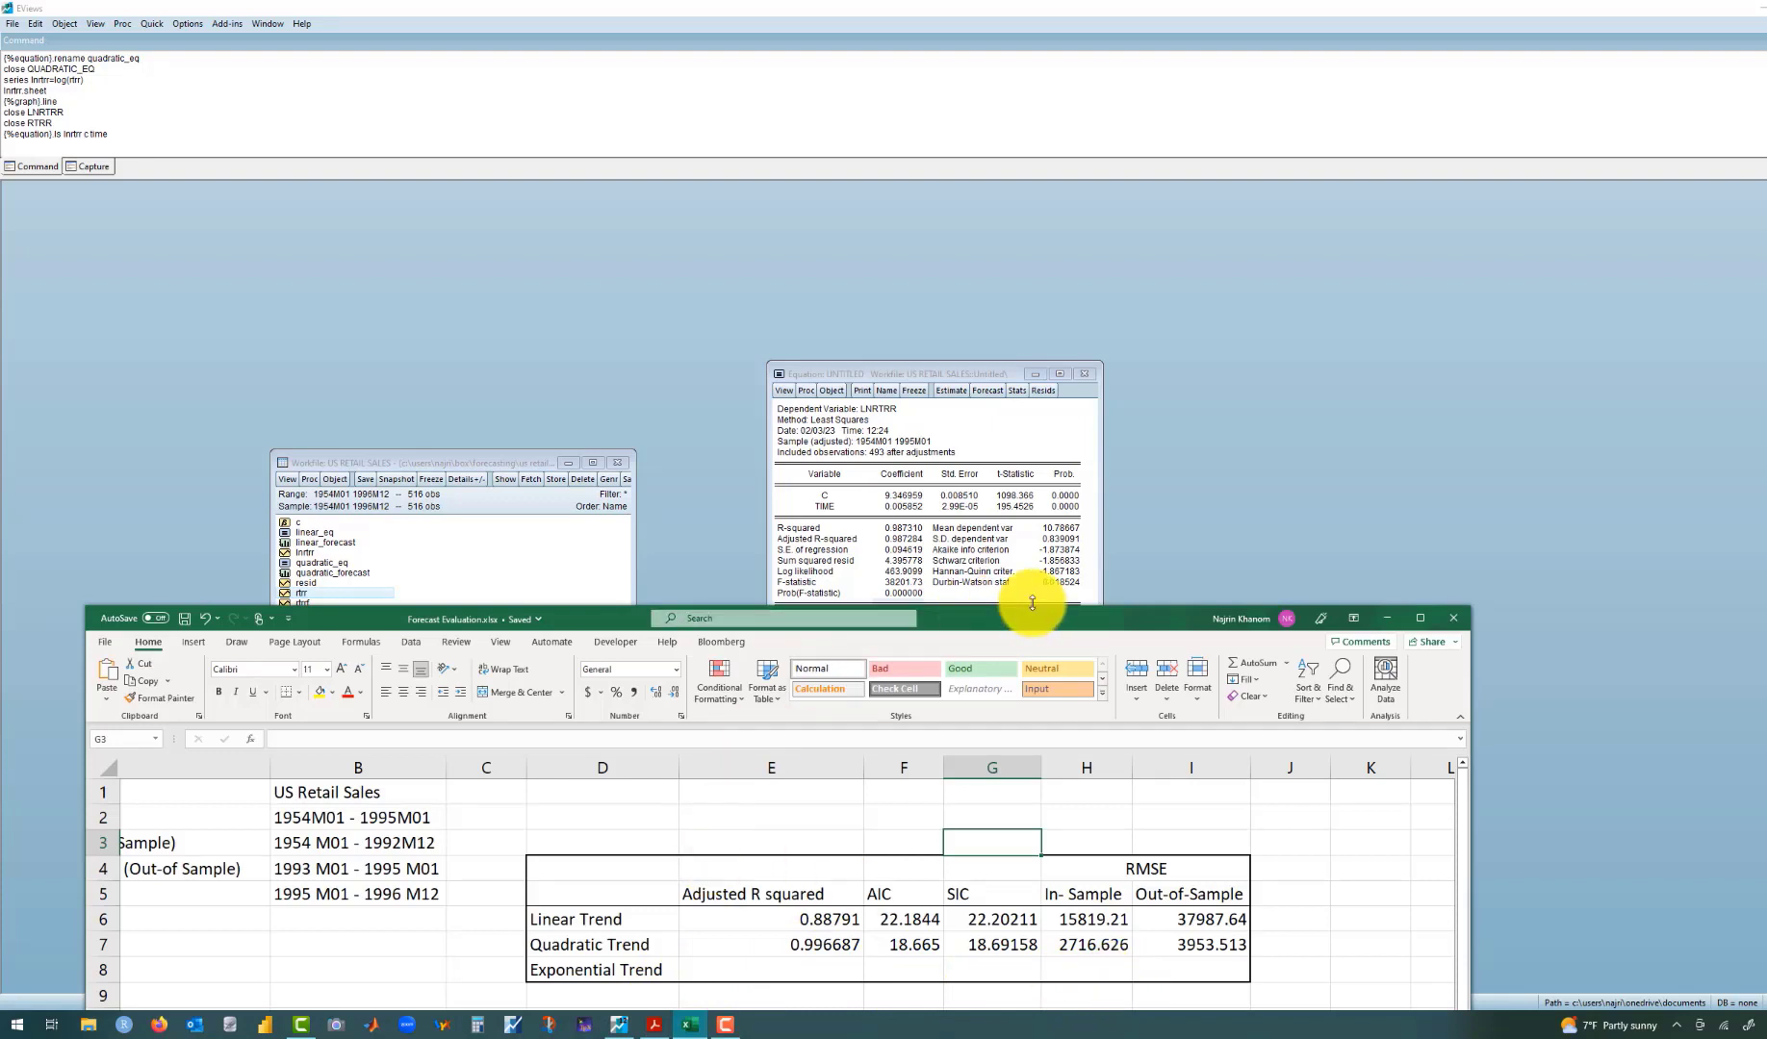
left_click(1390, 620)
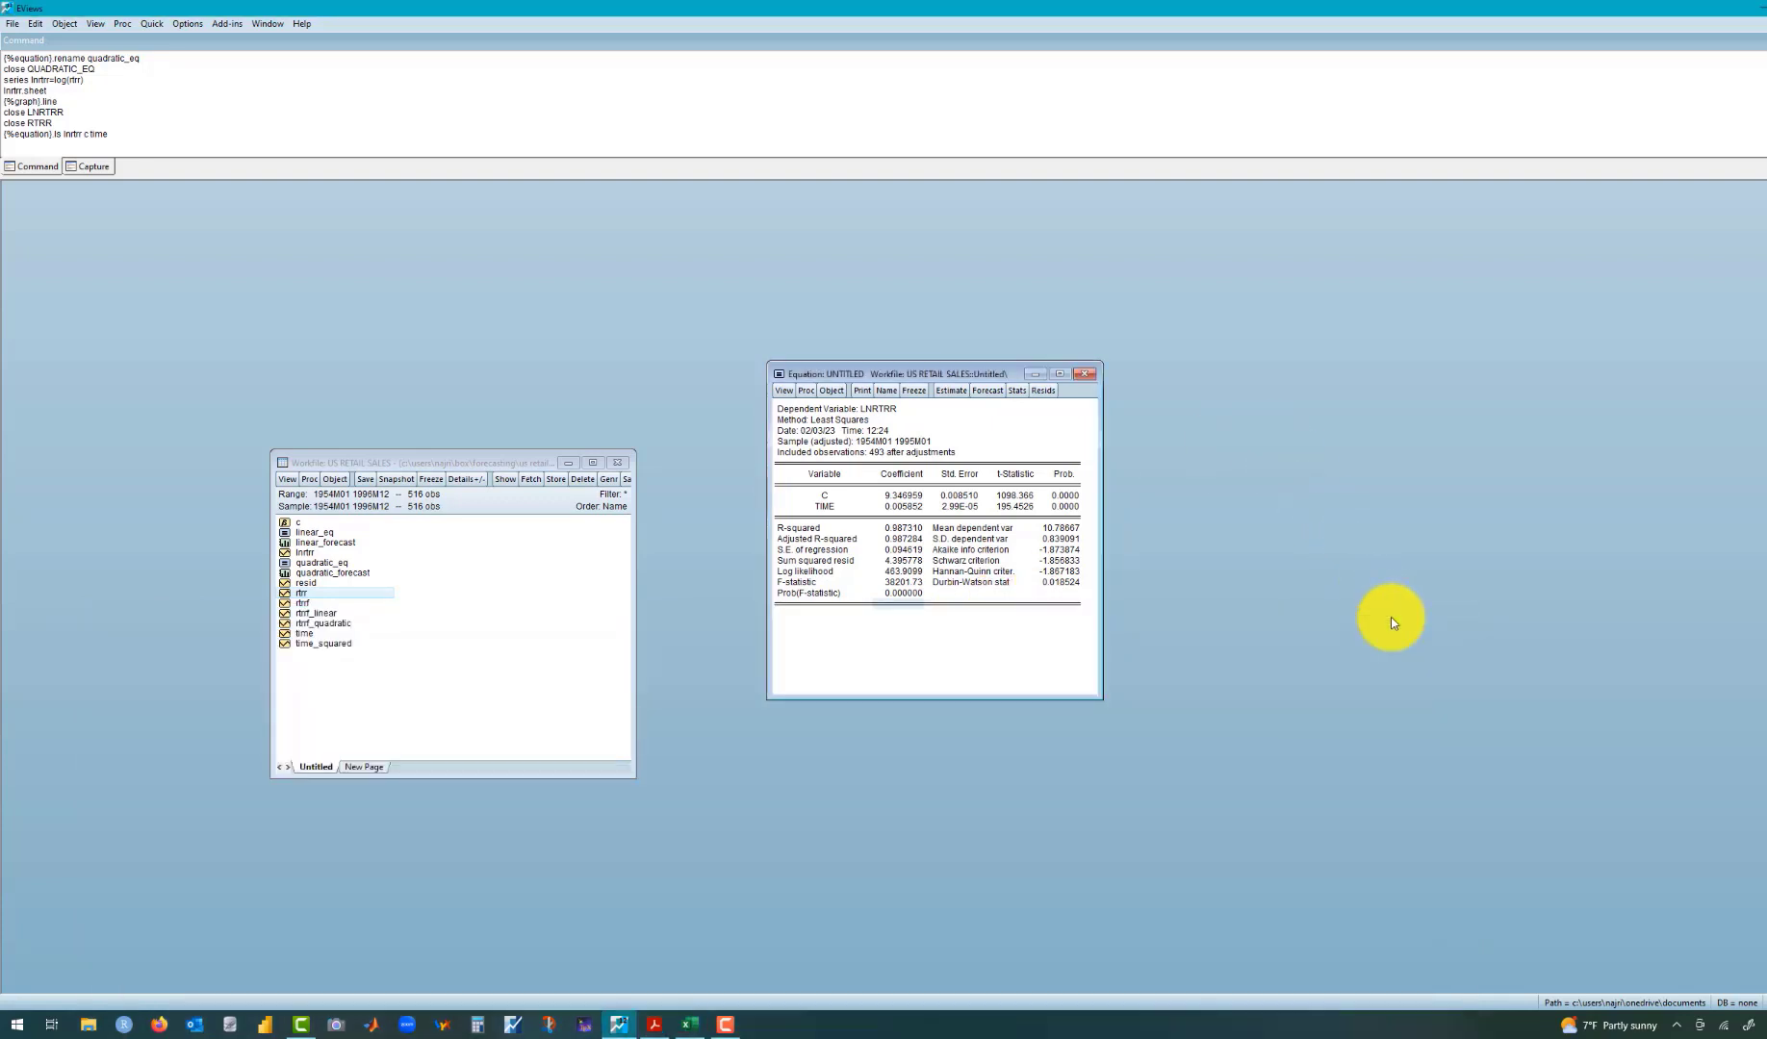
left_click(1051, 393)
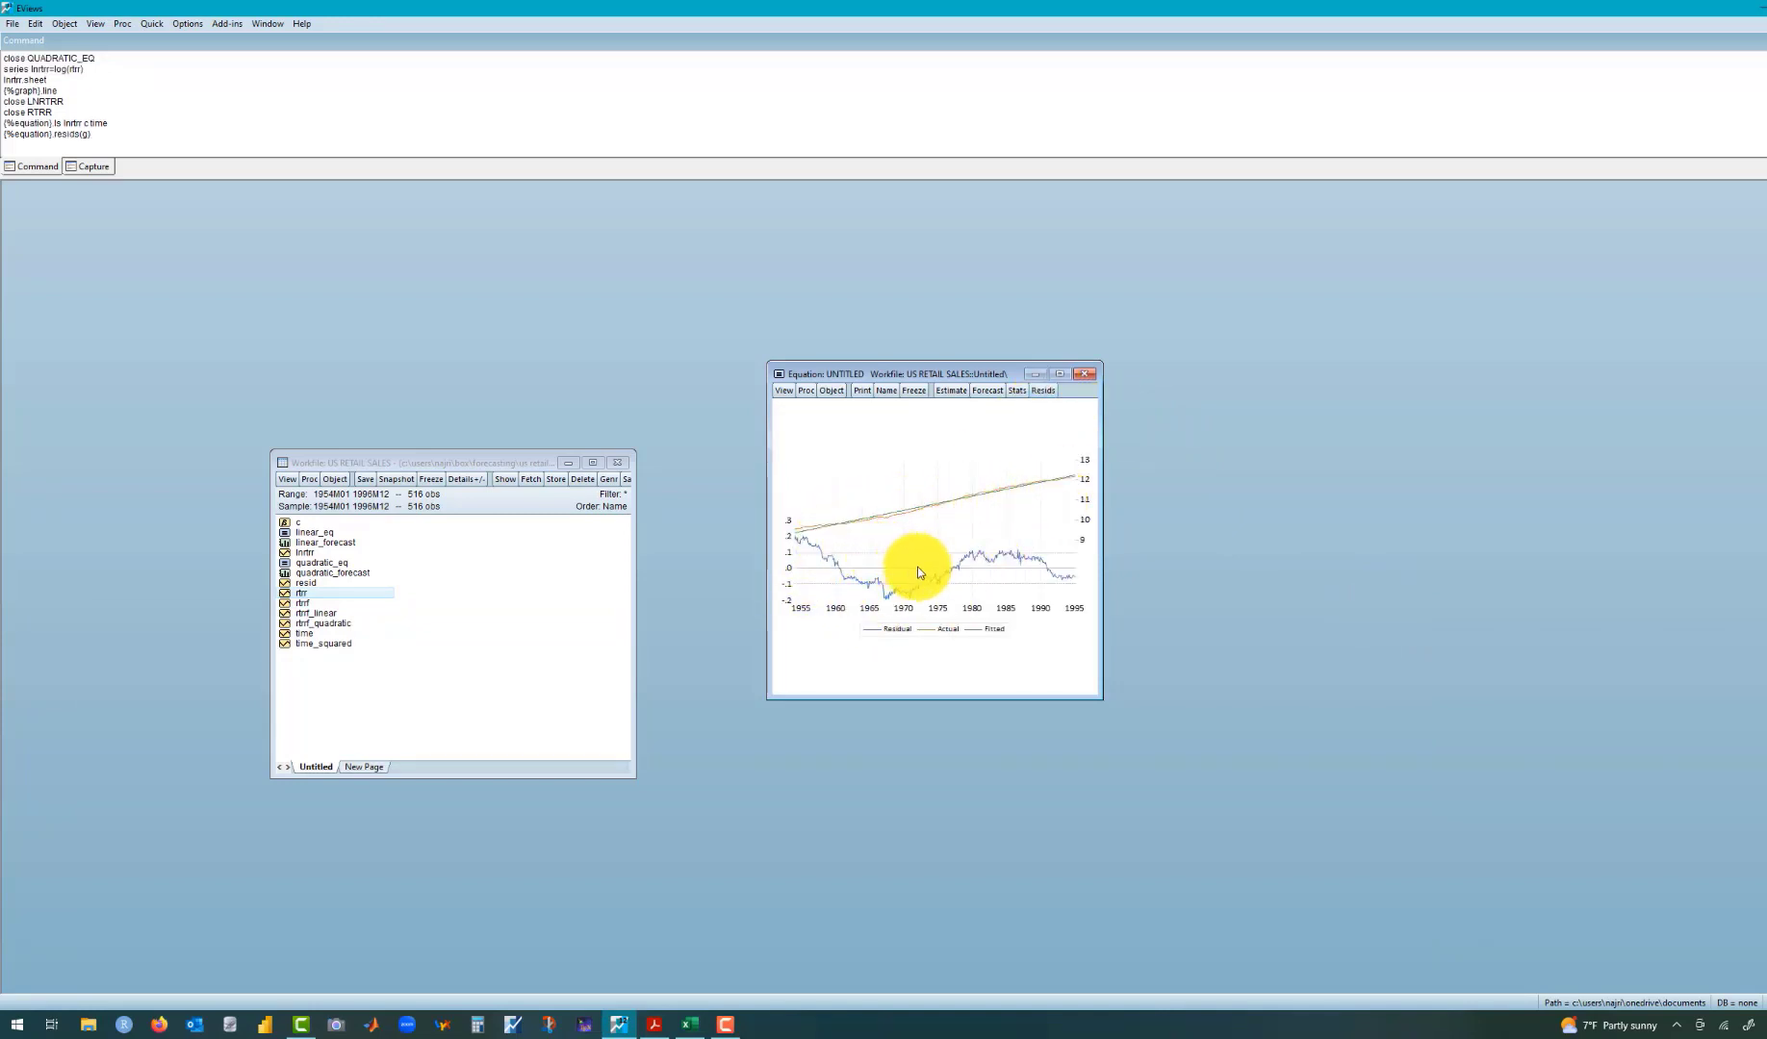
mouse_move(1056, 570)
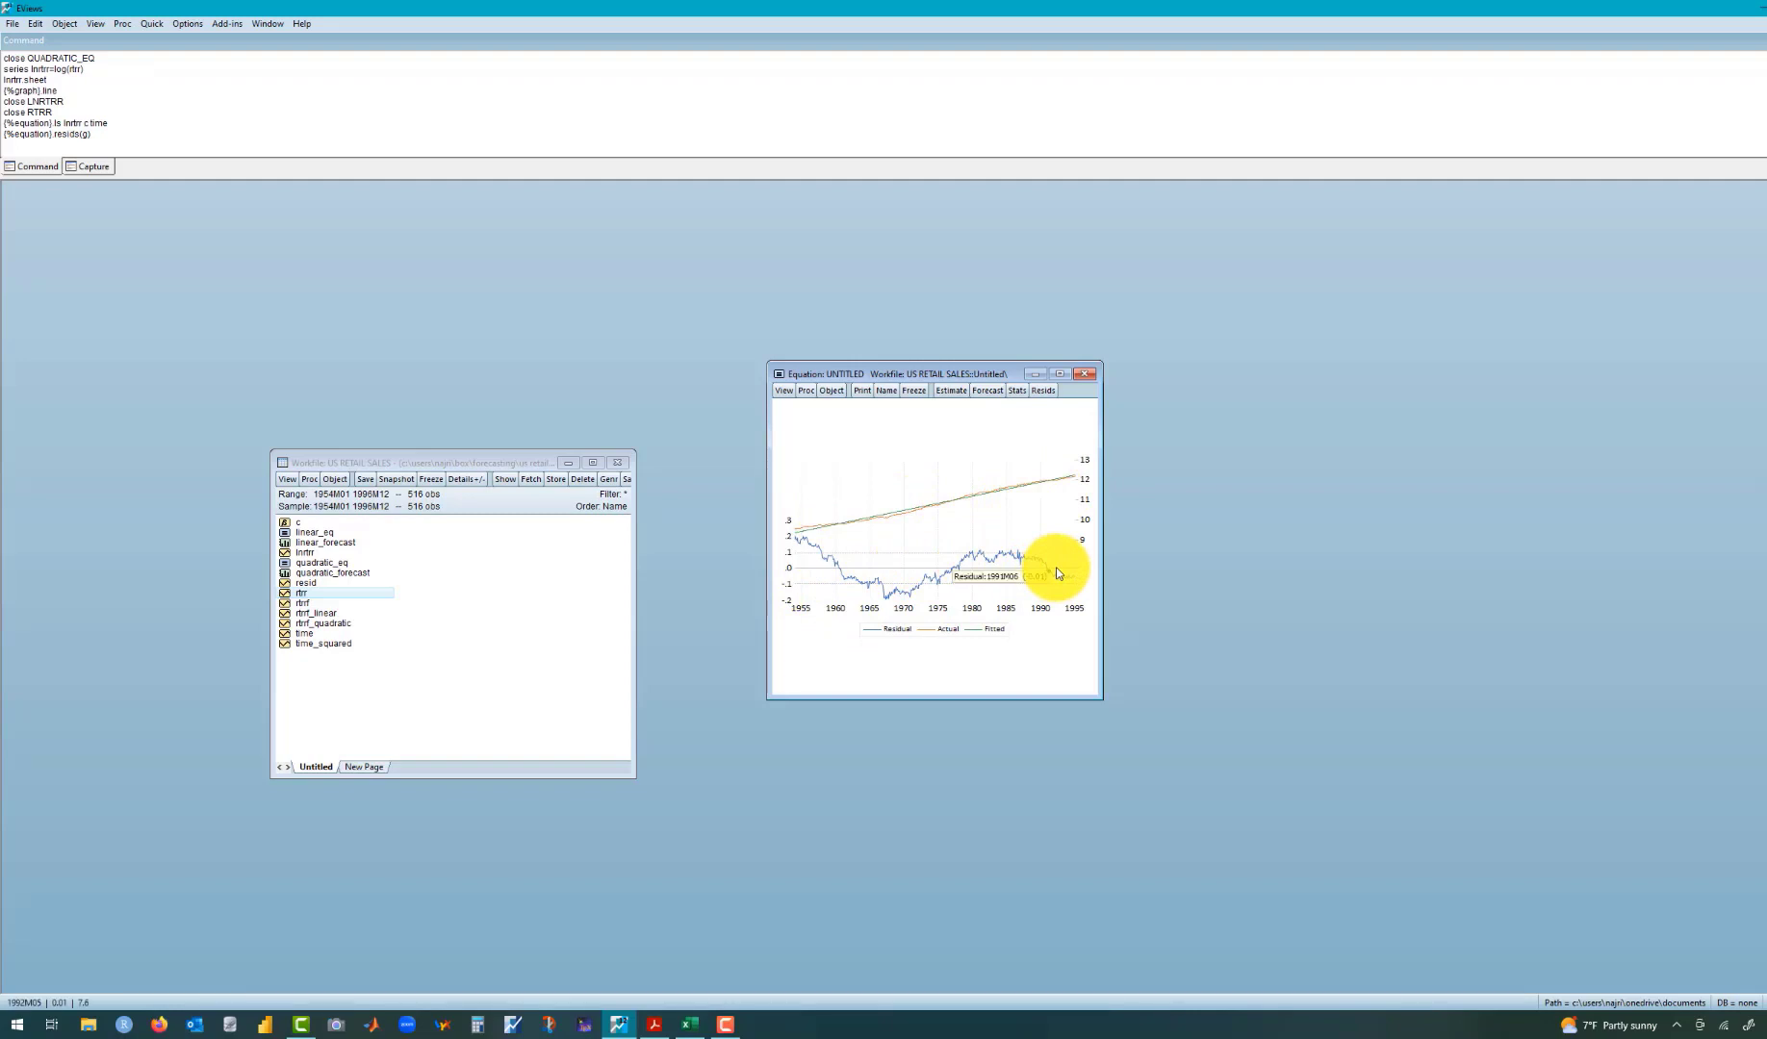
Step: Forecast lnrtrr as lnrtrrf over 1954m01 1996m12 without inserting actuals, using the Forecast graph output
left_click(987, 391)
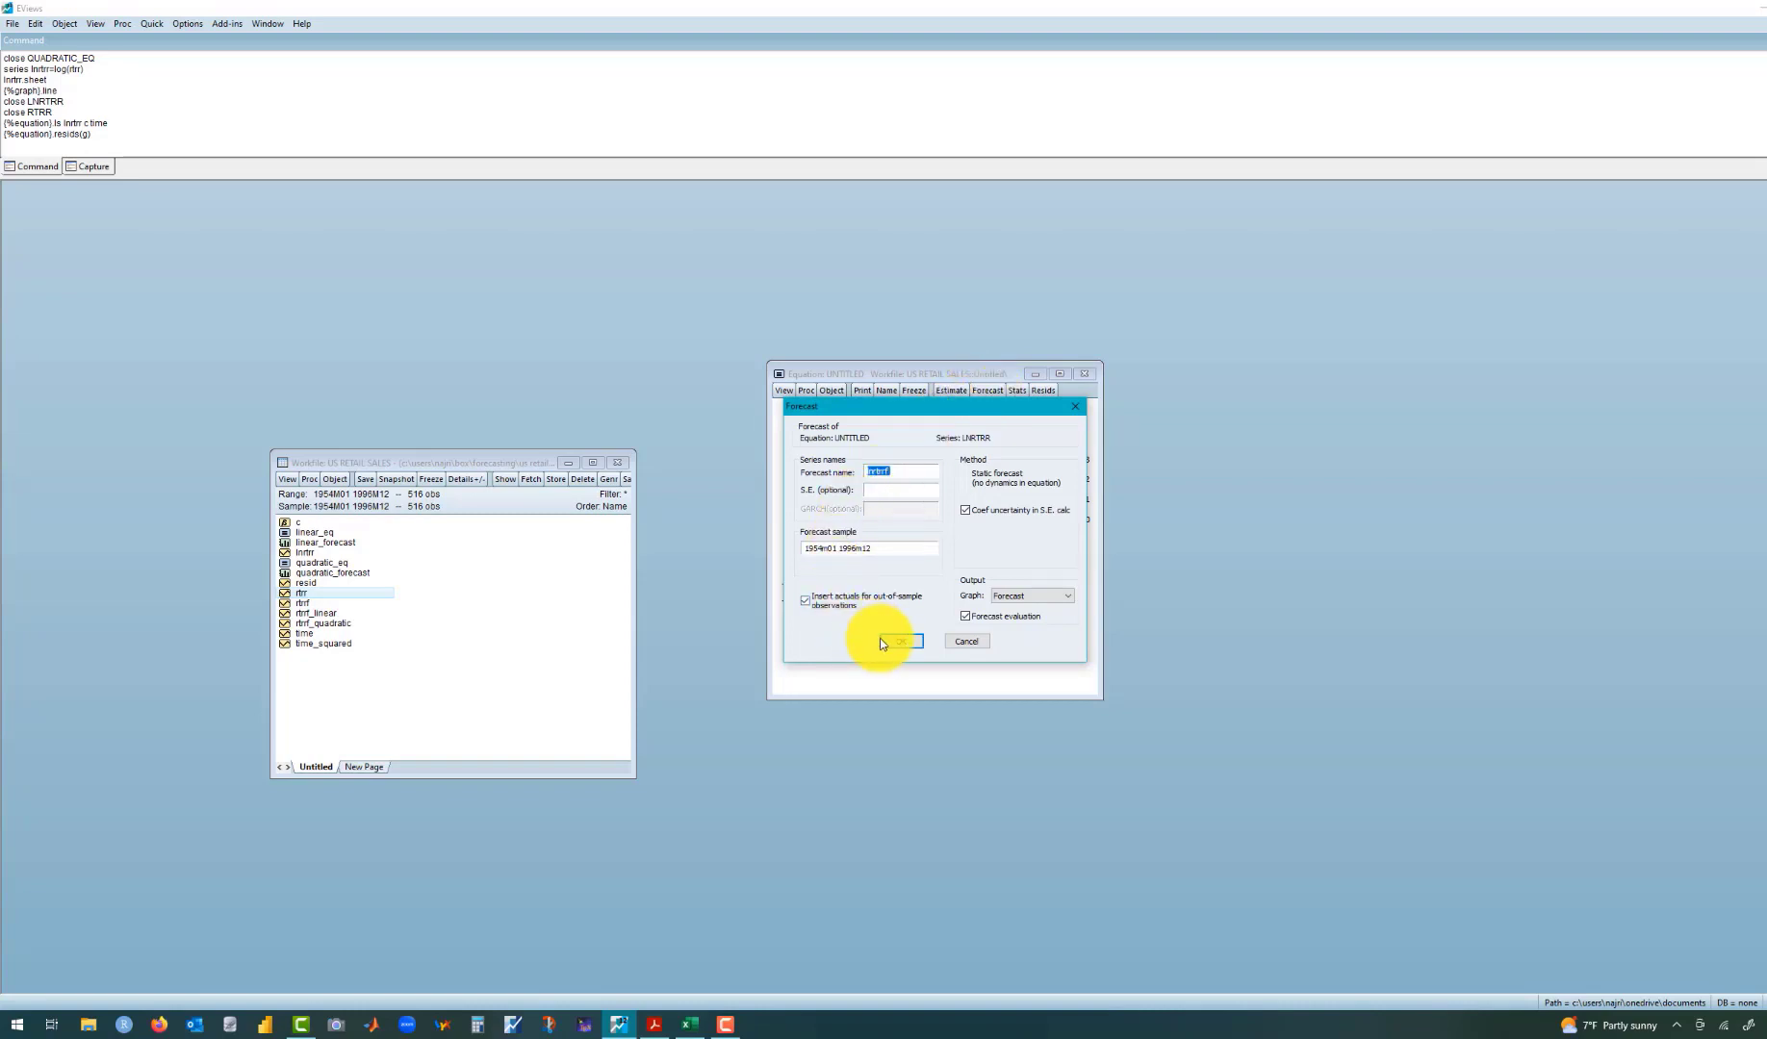
left_click(805, 601)
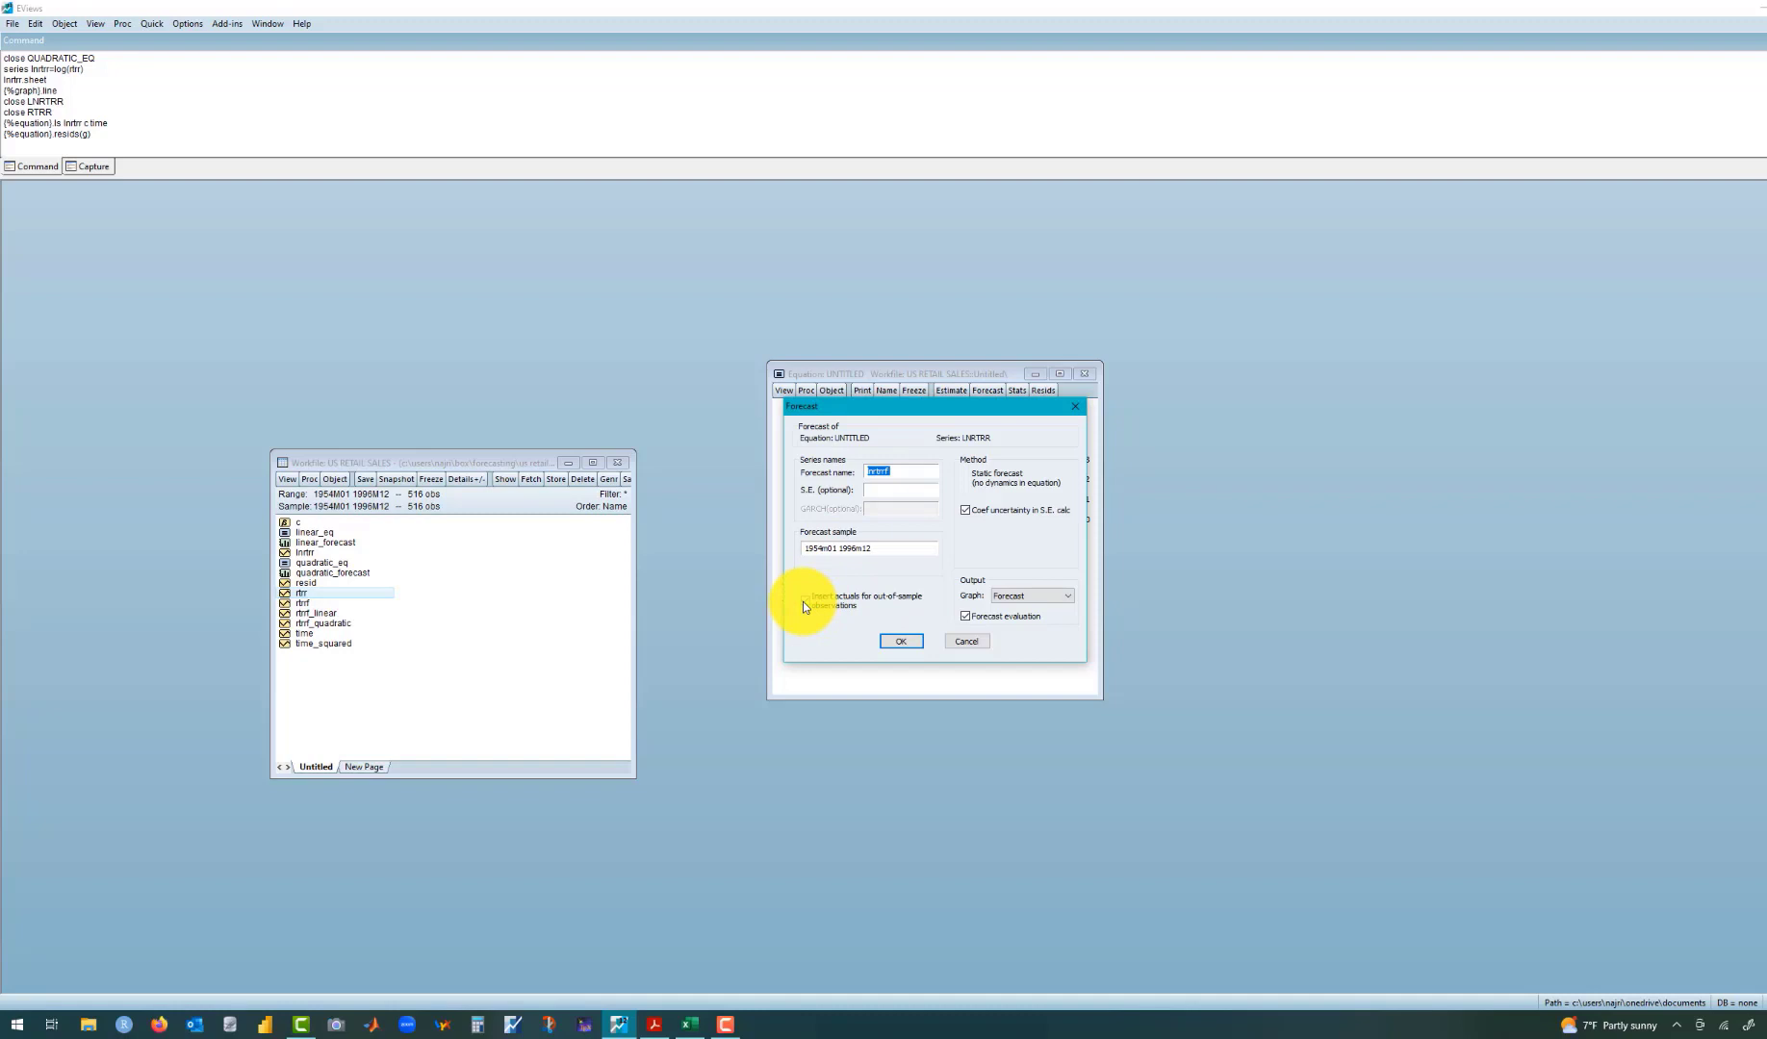
left_click(903, 643)
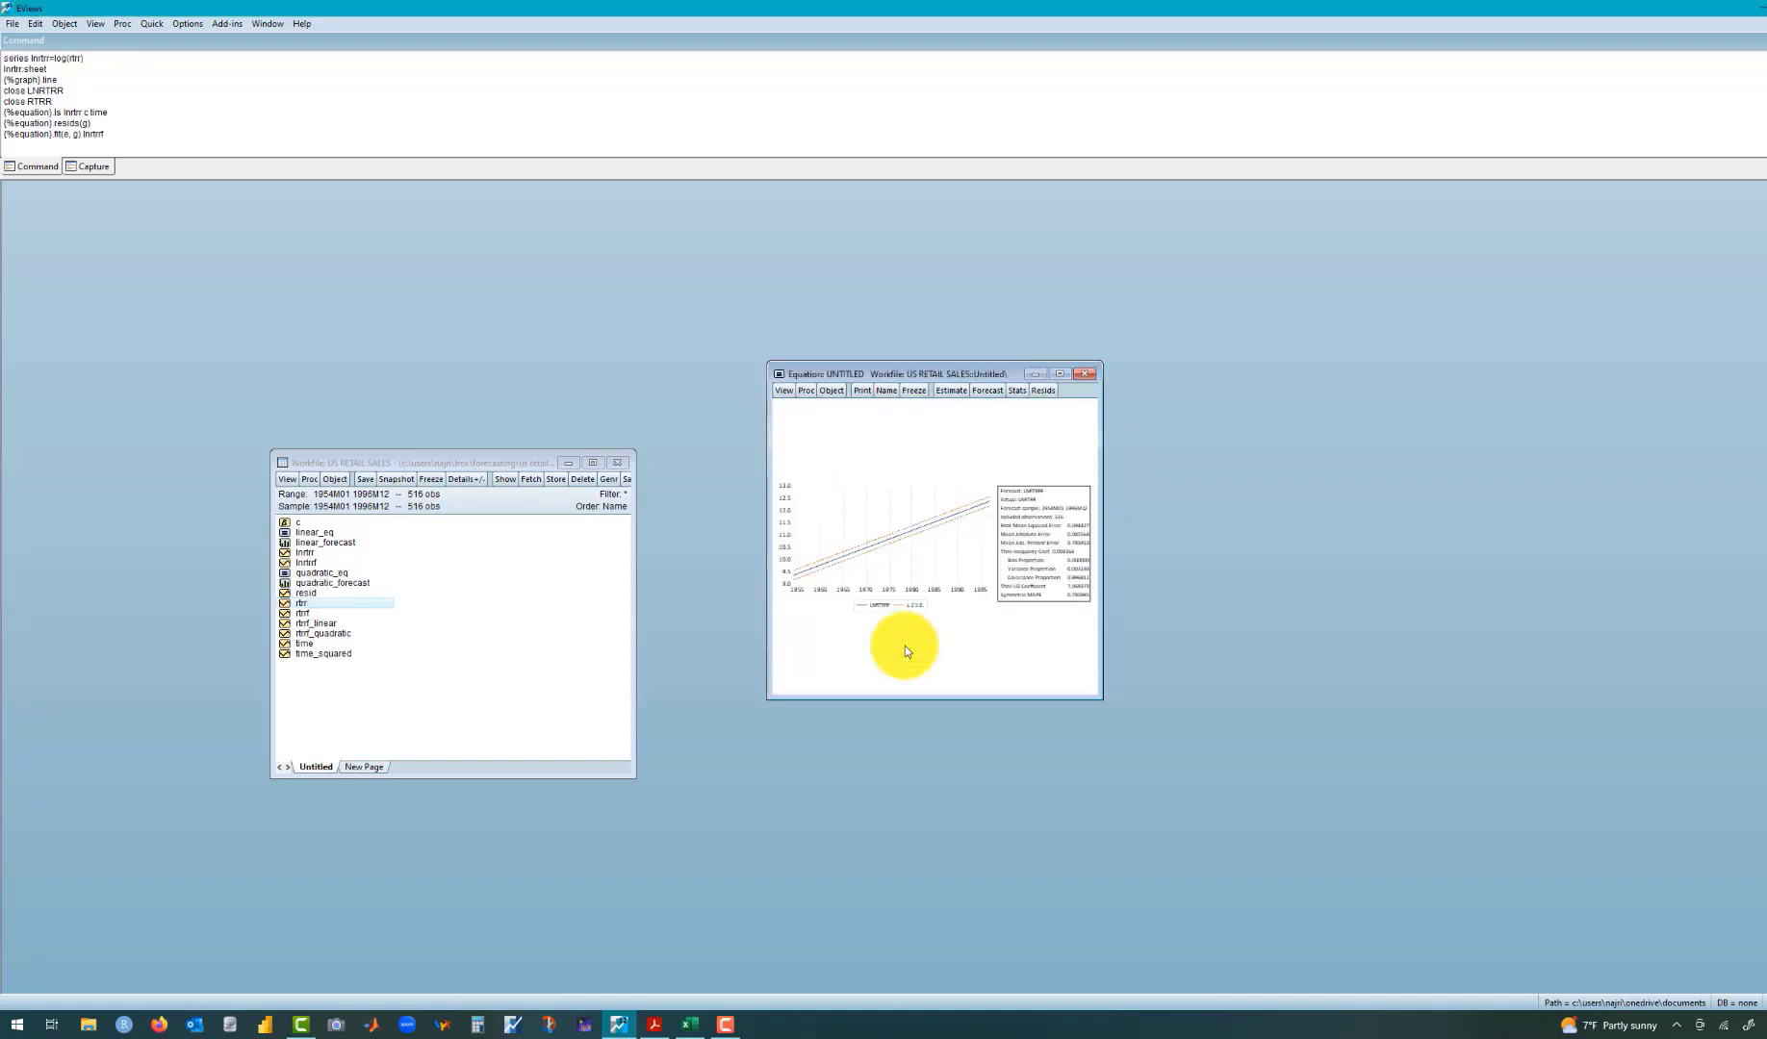
Step: Rerun the lnrtrrf forecast without inserting out-of-sample actuals, setting the graph output to Forecast & Actuals
left_click(988, 390)
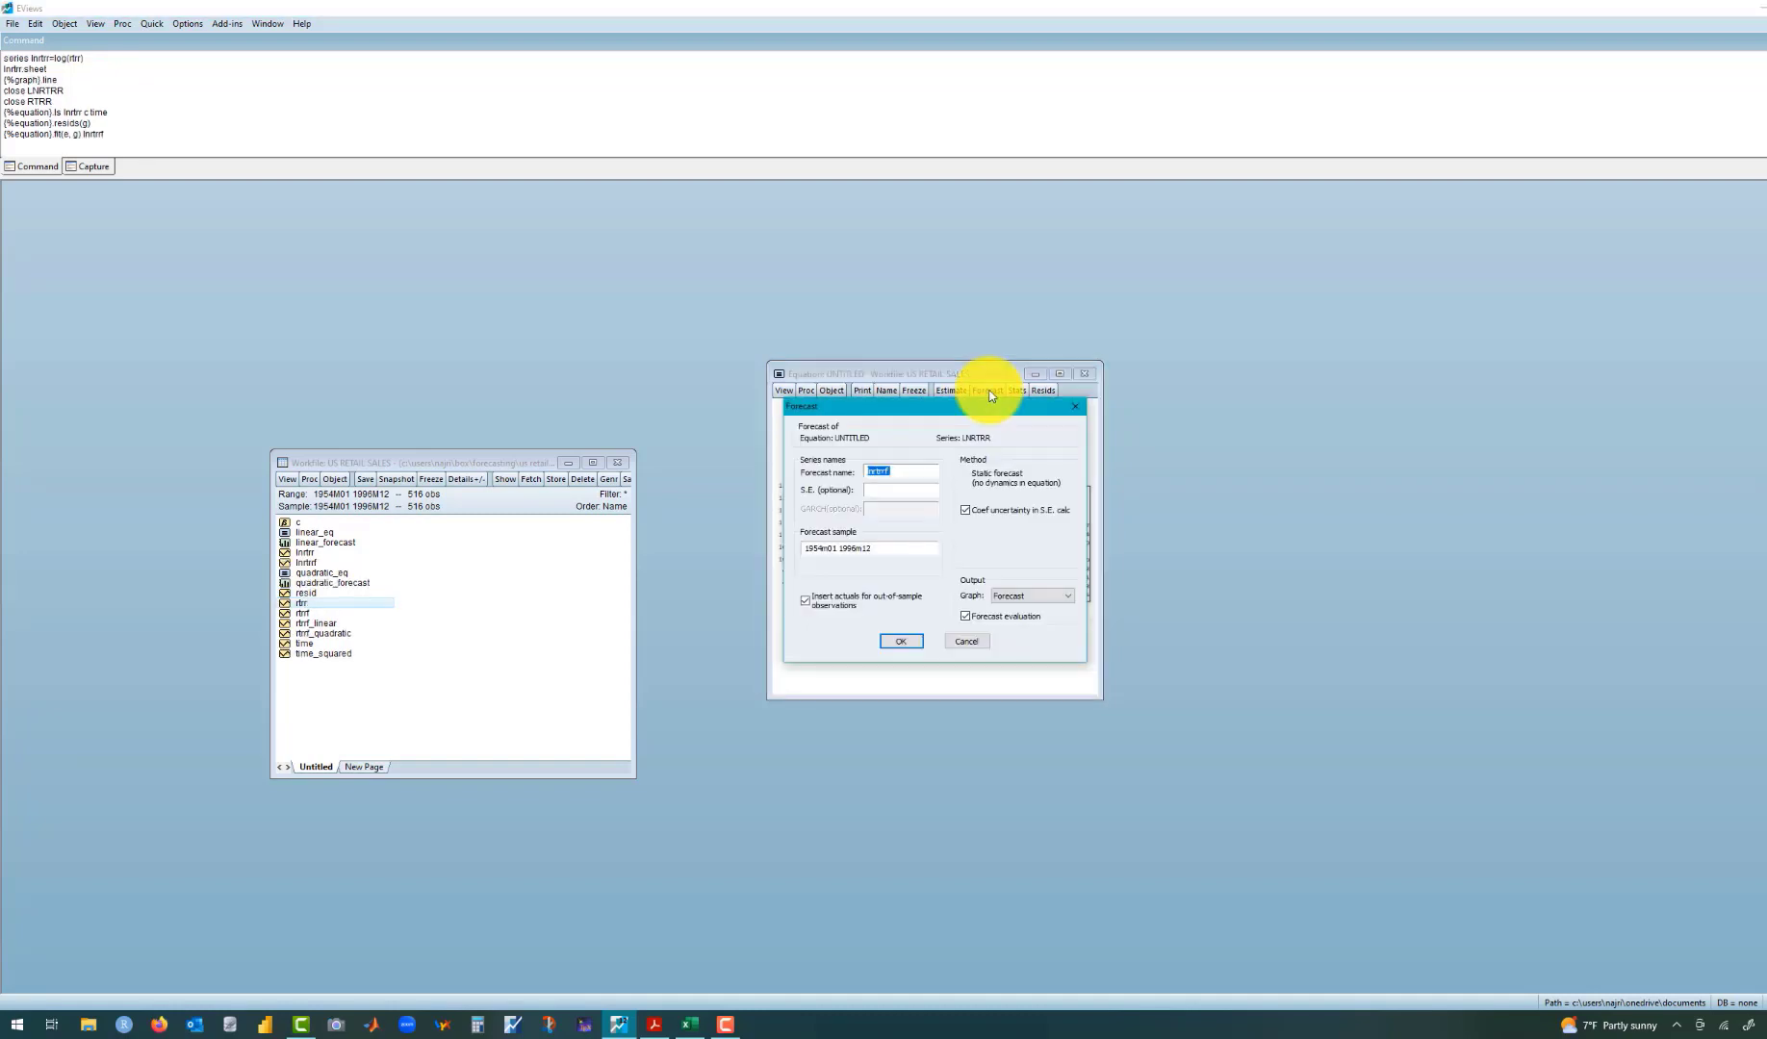
left_click(804, 601)
left_click(1033, 597)
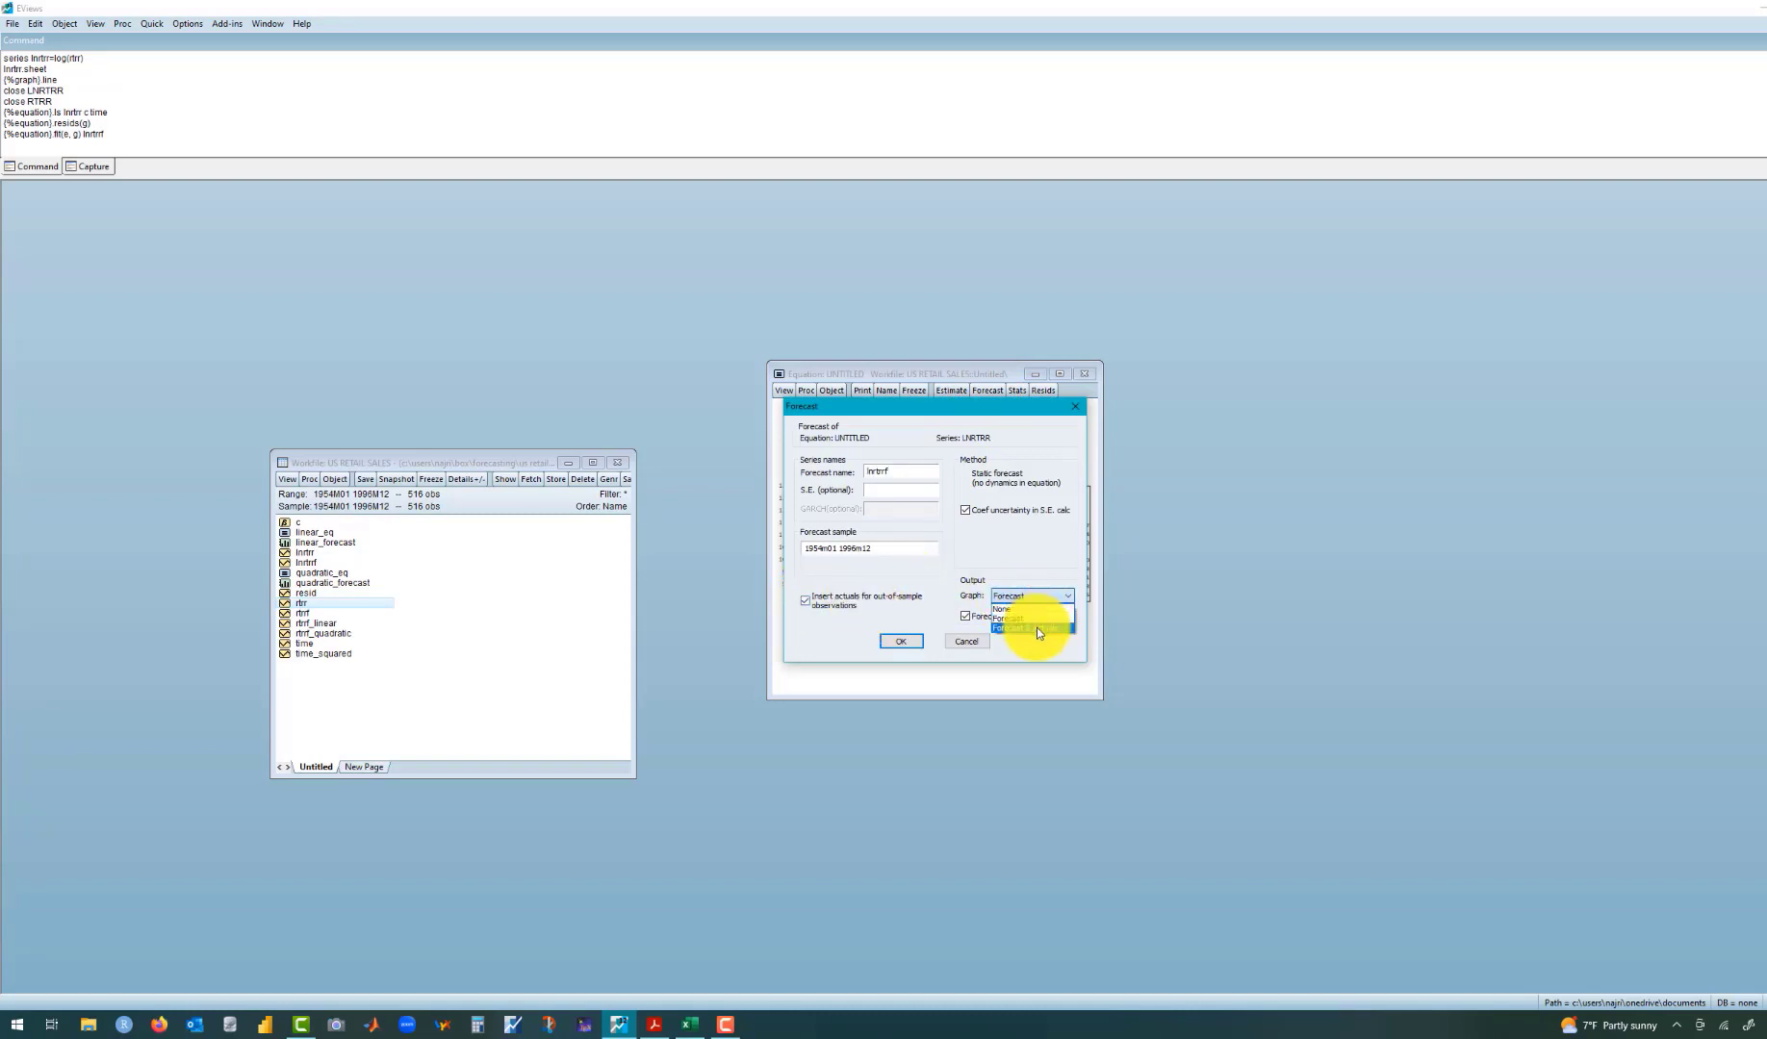
left_click(1036, 628)
left_click(911, 639)
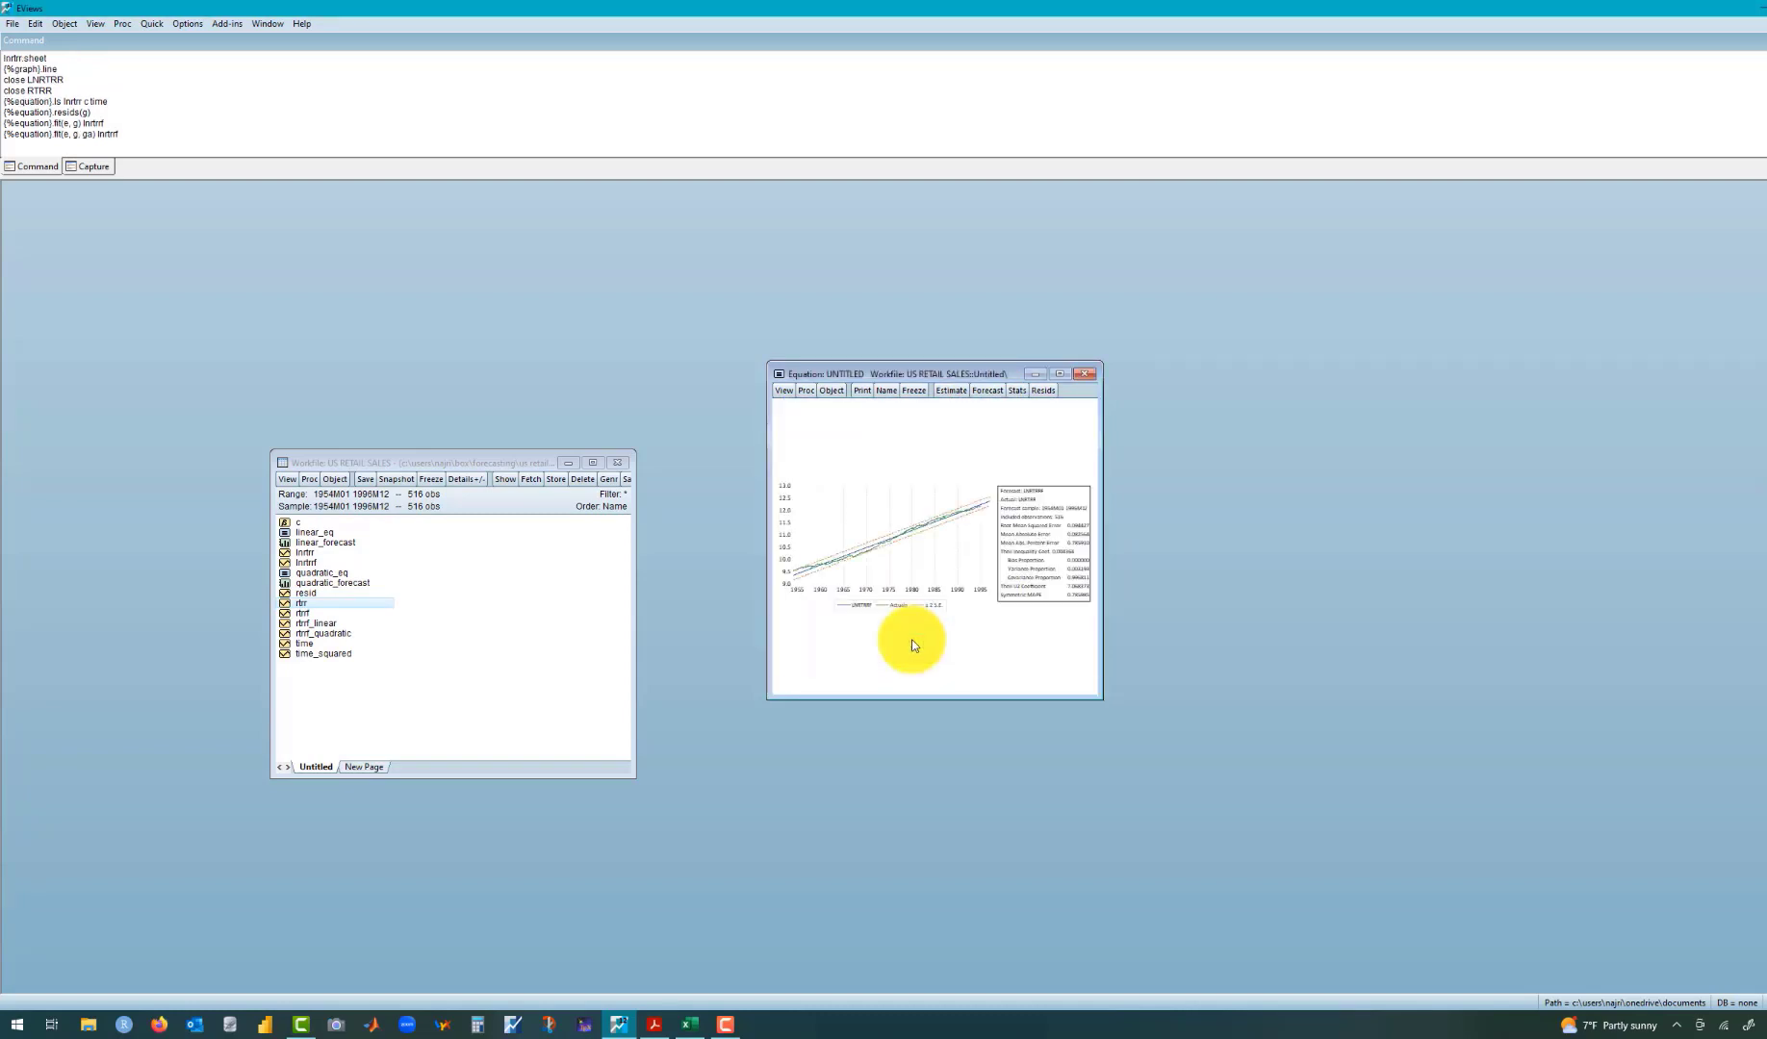
Step: Enlarge the forecast graph to examine the fitted and actual lines and the evaluation statistics, and restore the equation window's size
left_click(1065, 375)
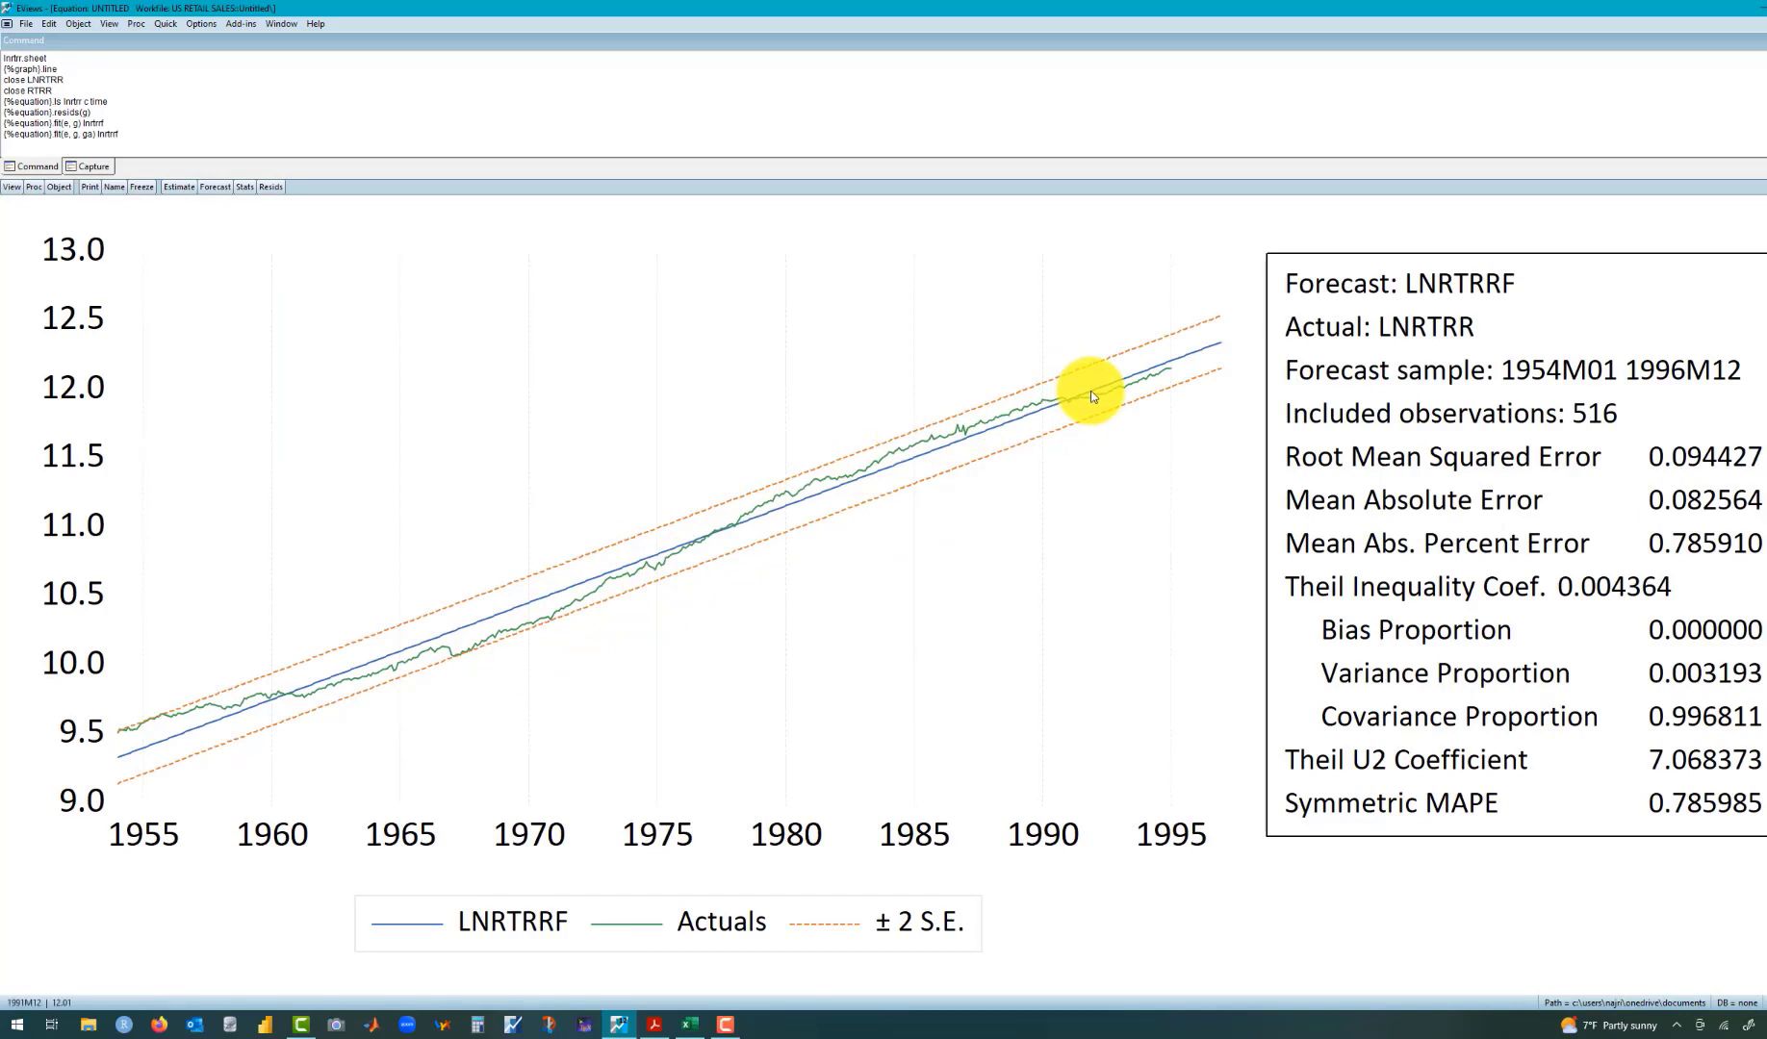
mouse_move(1175, 375)
mouse_move(276, 754)
mouse_move(1761, 87)
left_click(1765, 24)
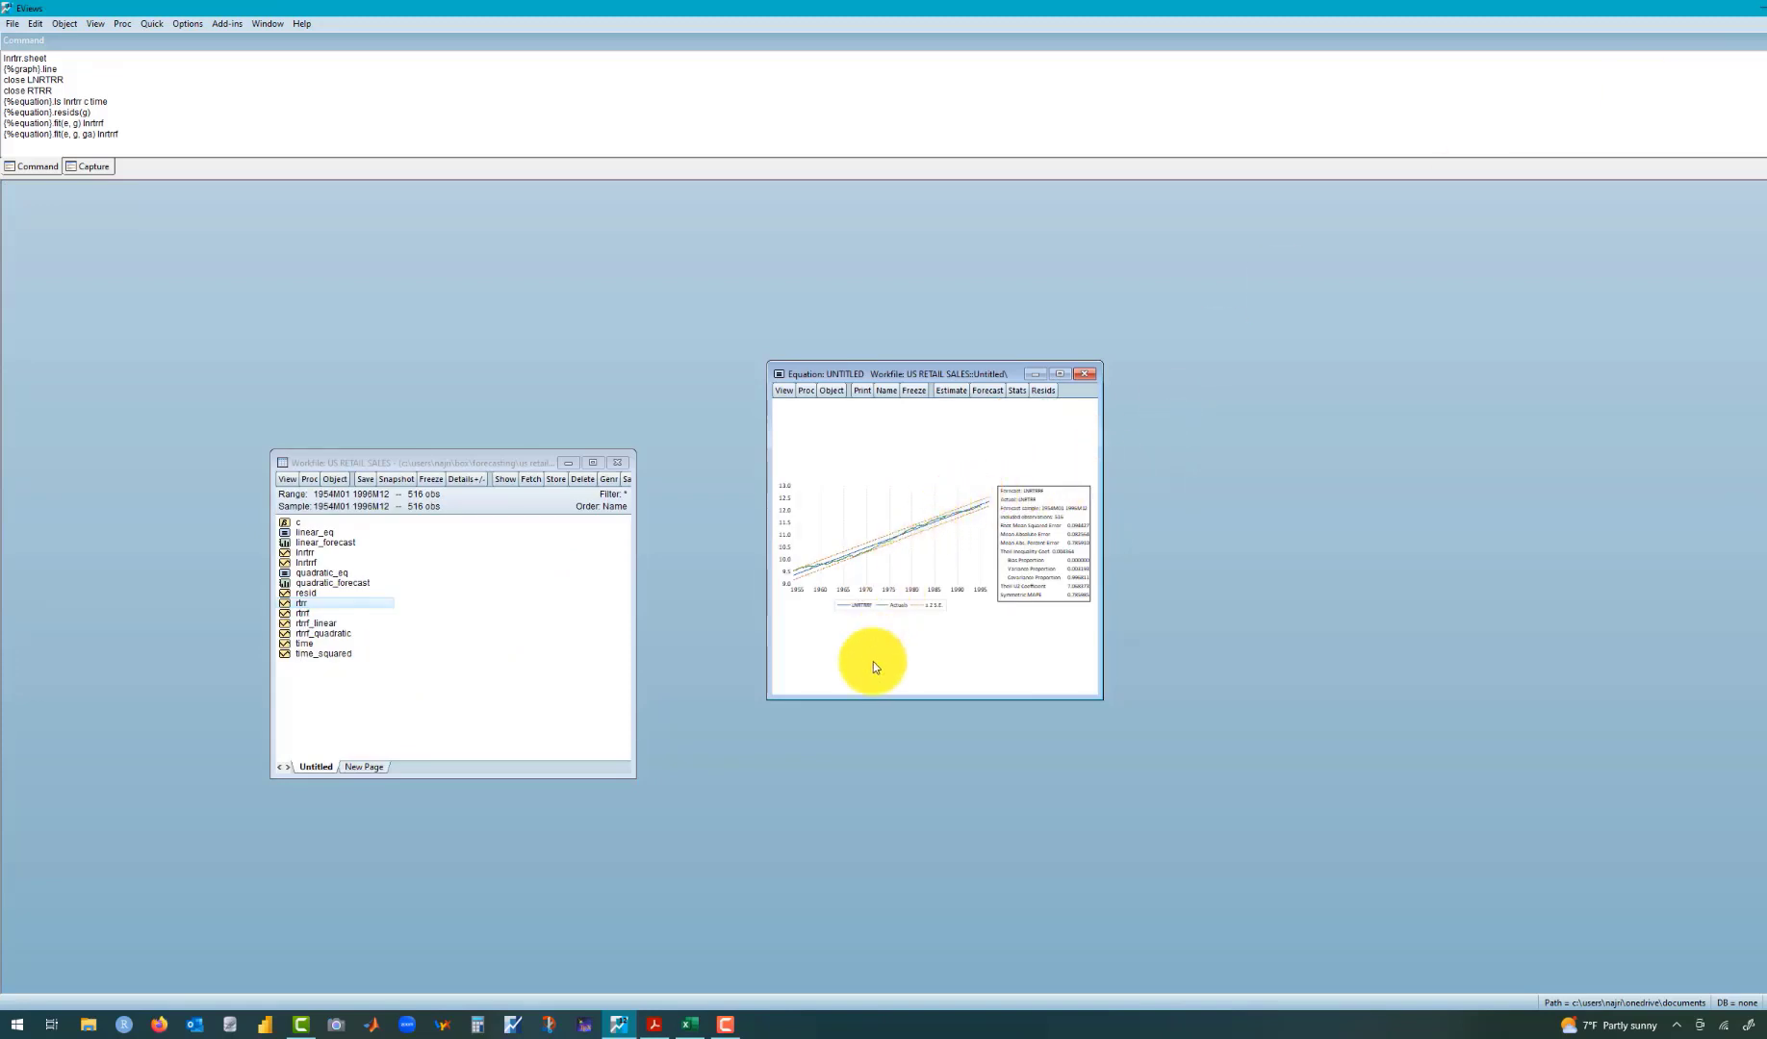
left_click(948, 391)
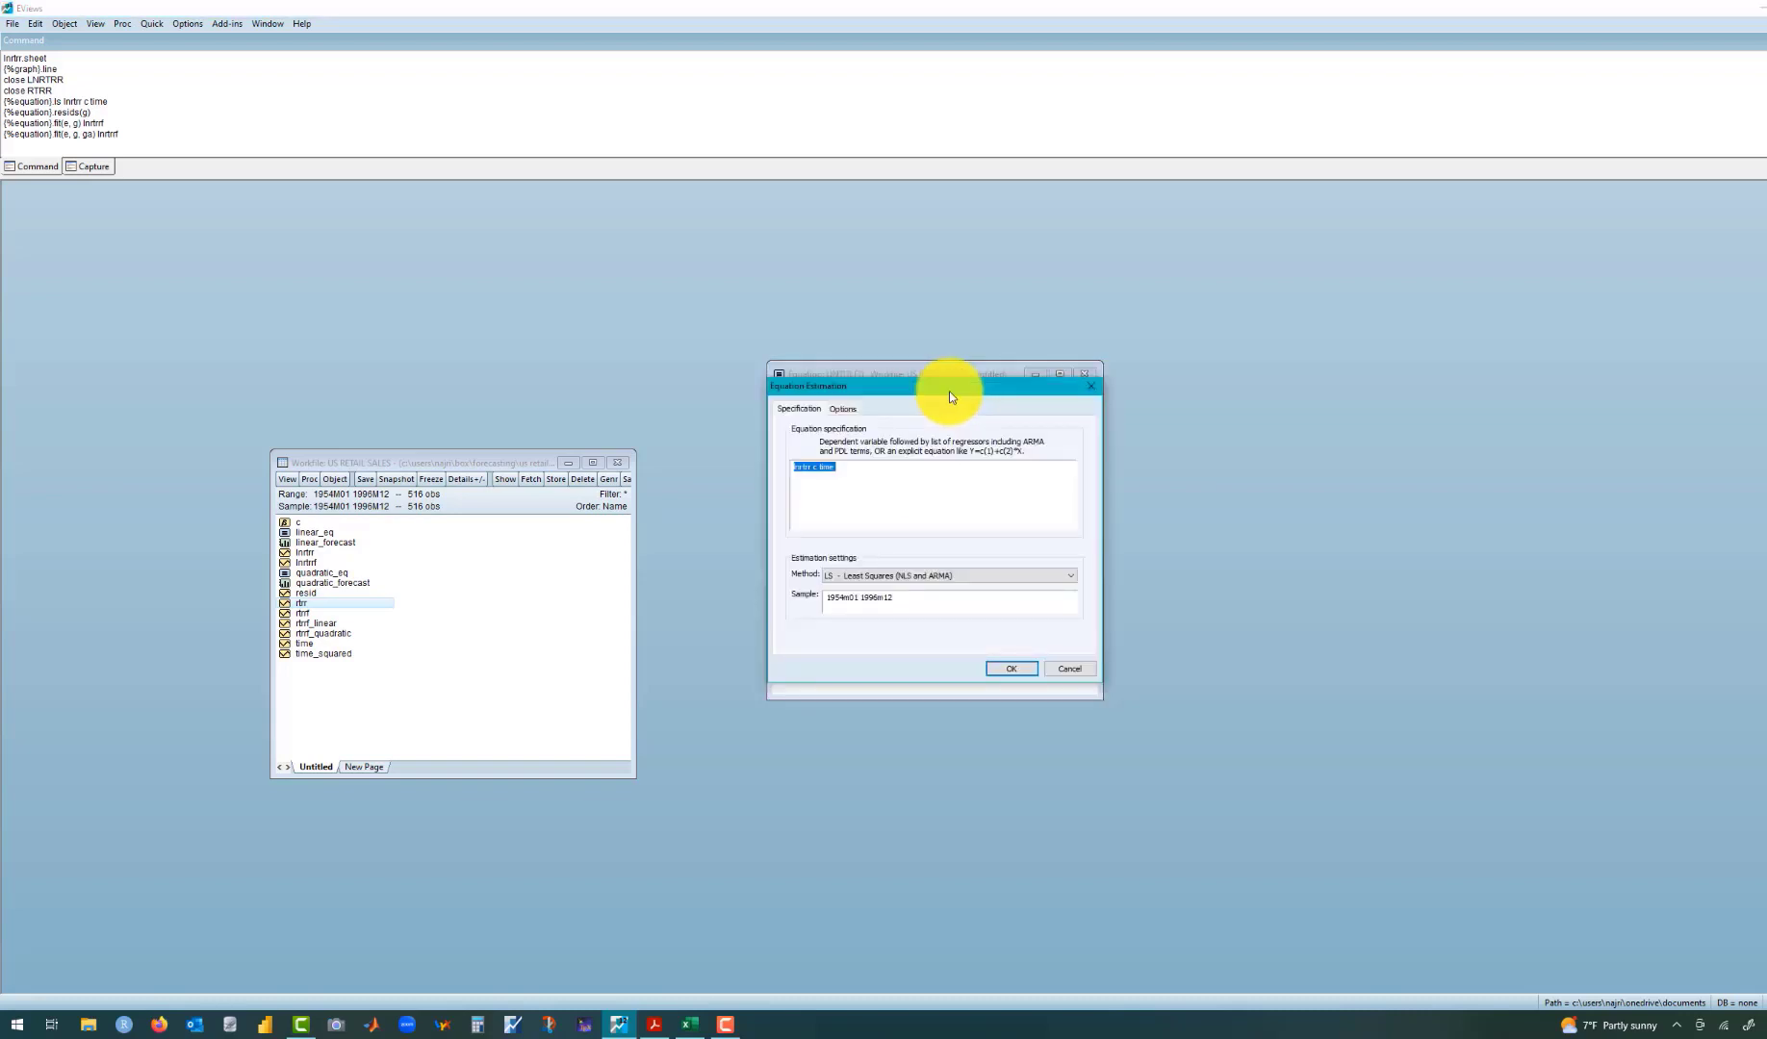
double_click(859, 468)
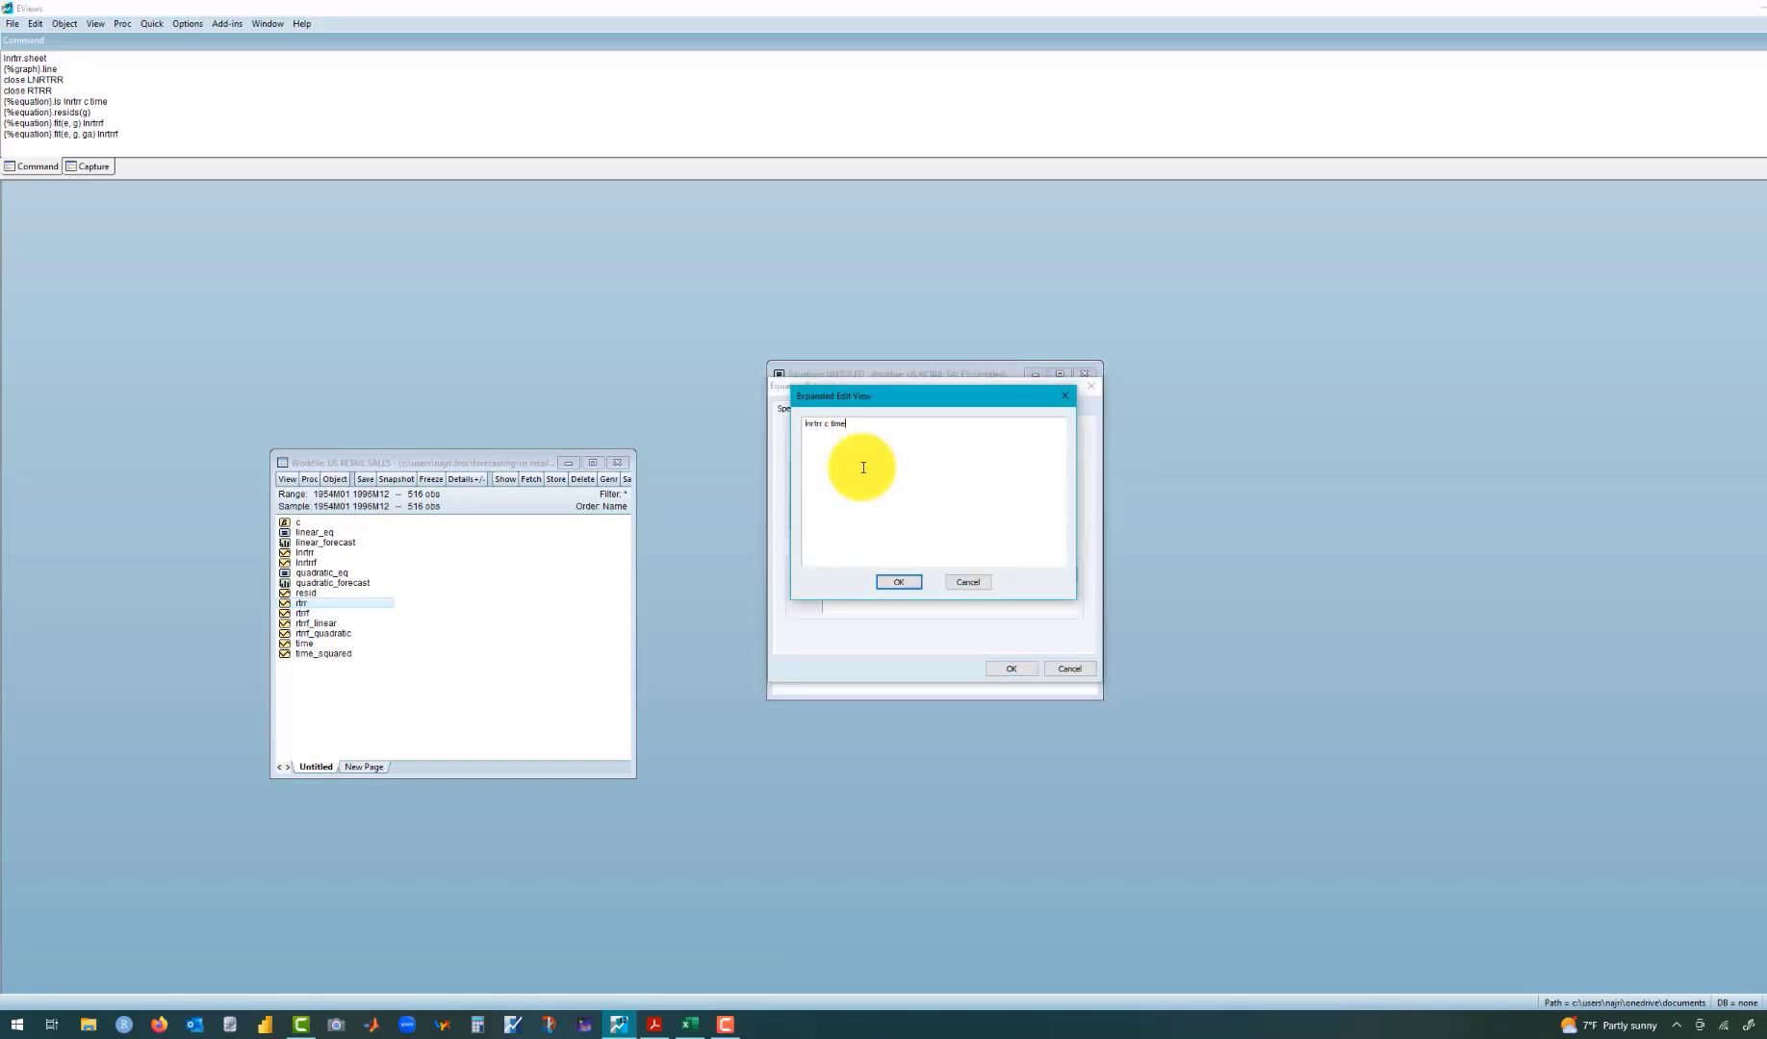
left_click(964, 584)
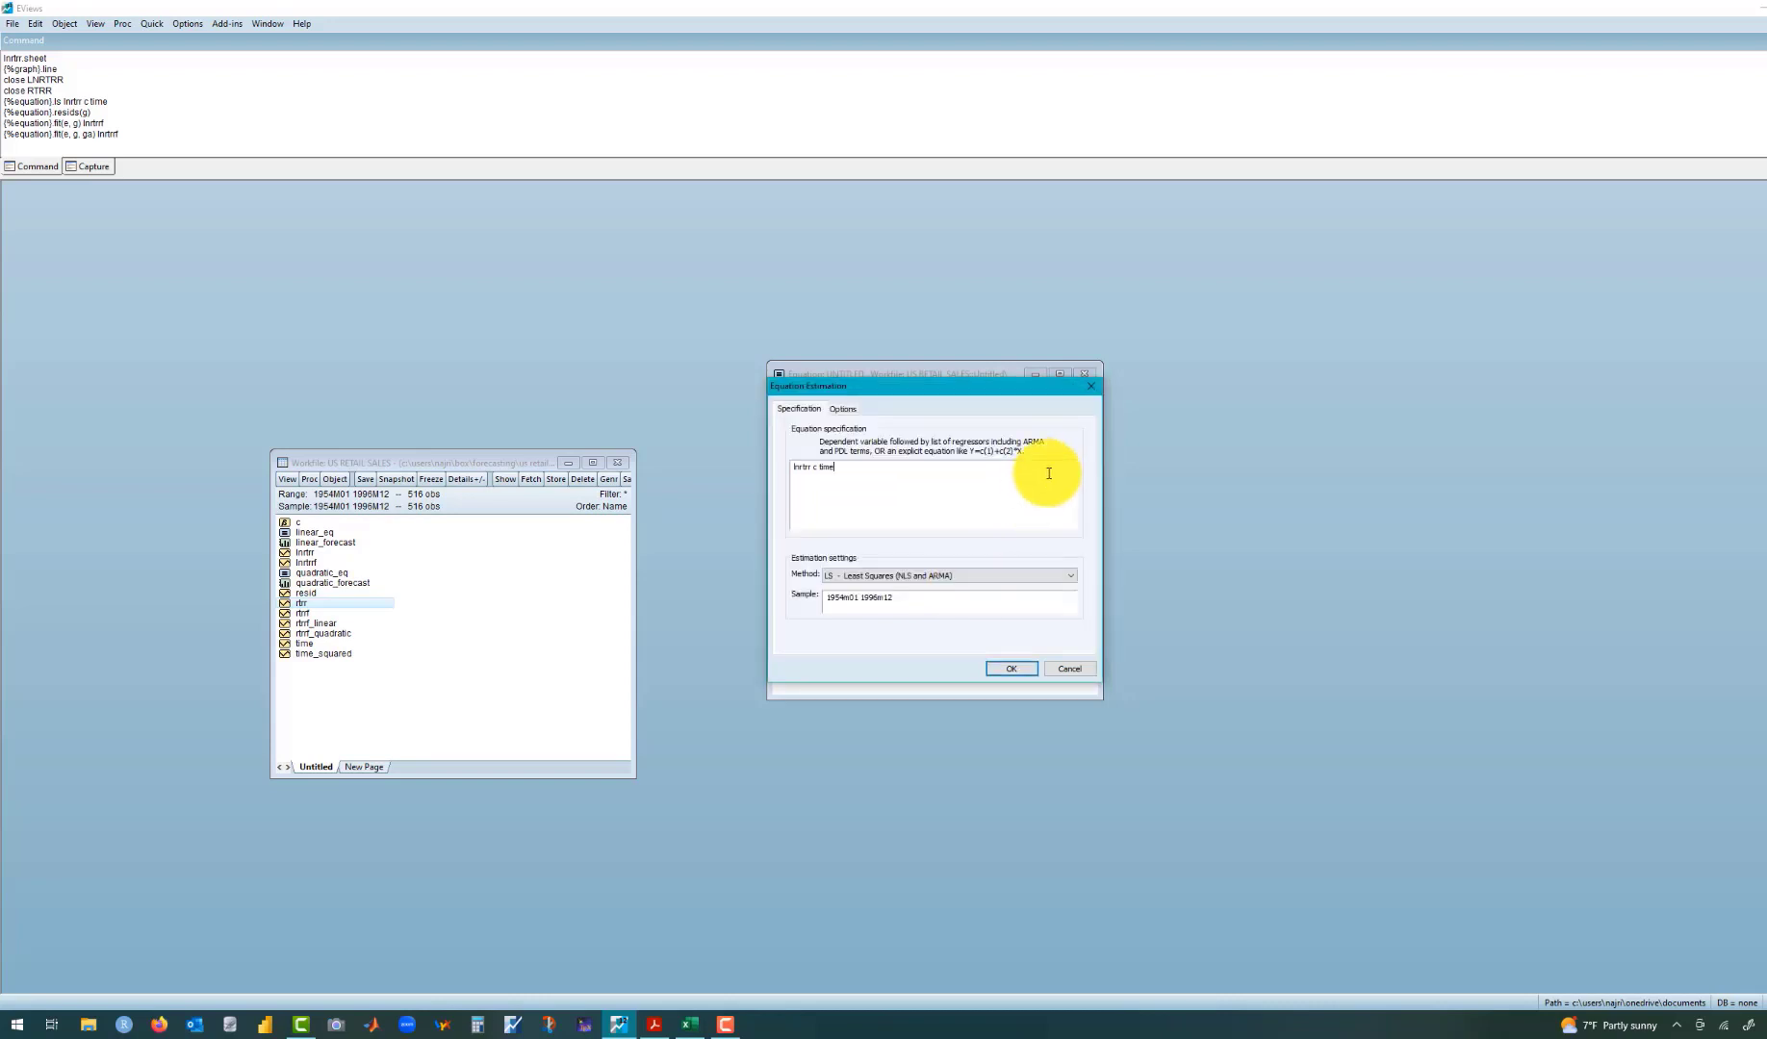
left_click(1093, 389)
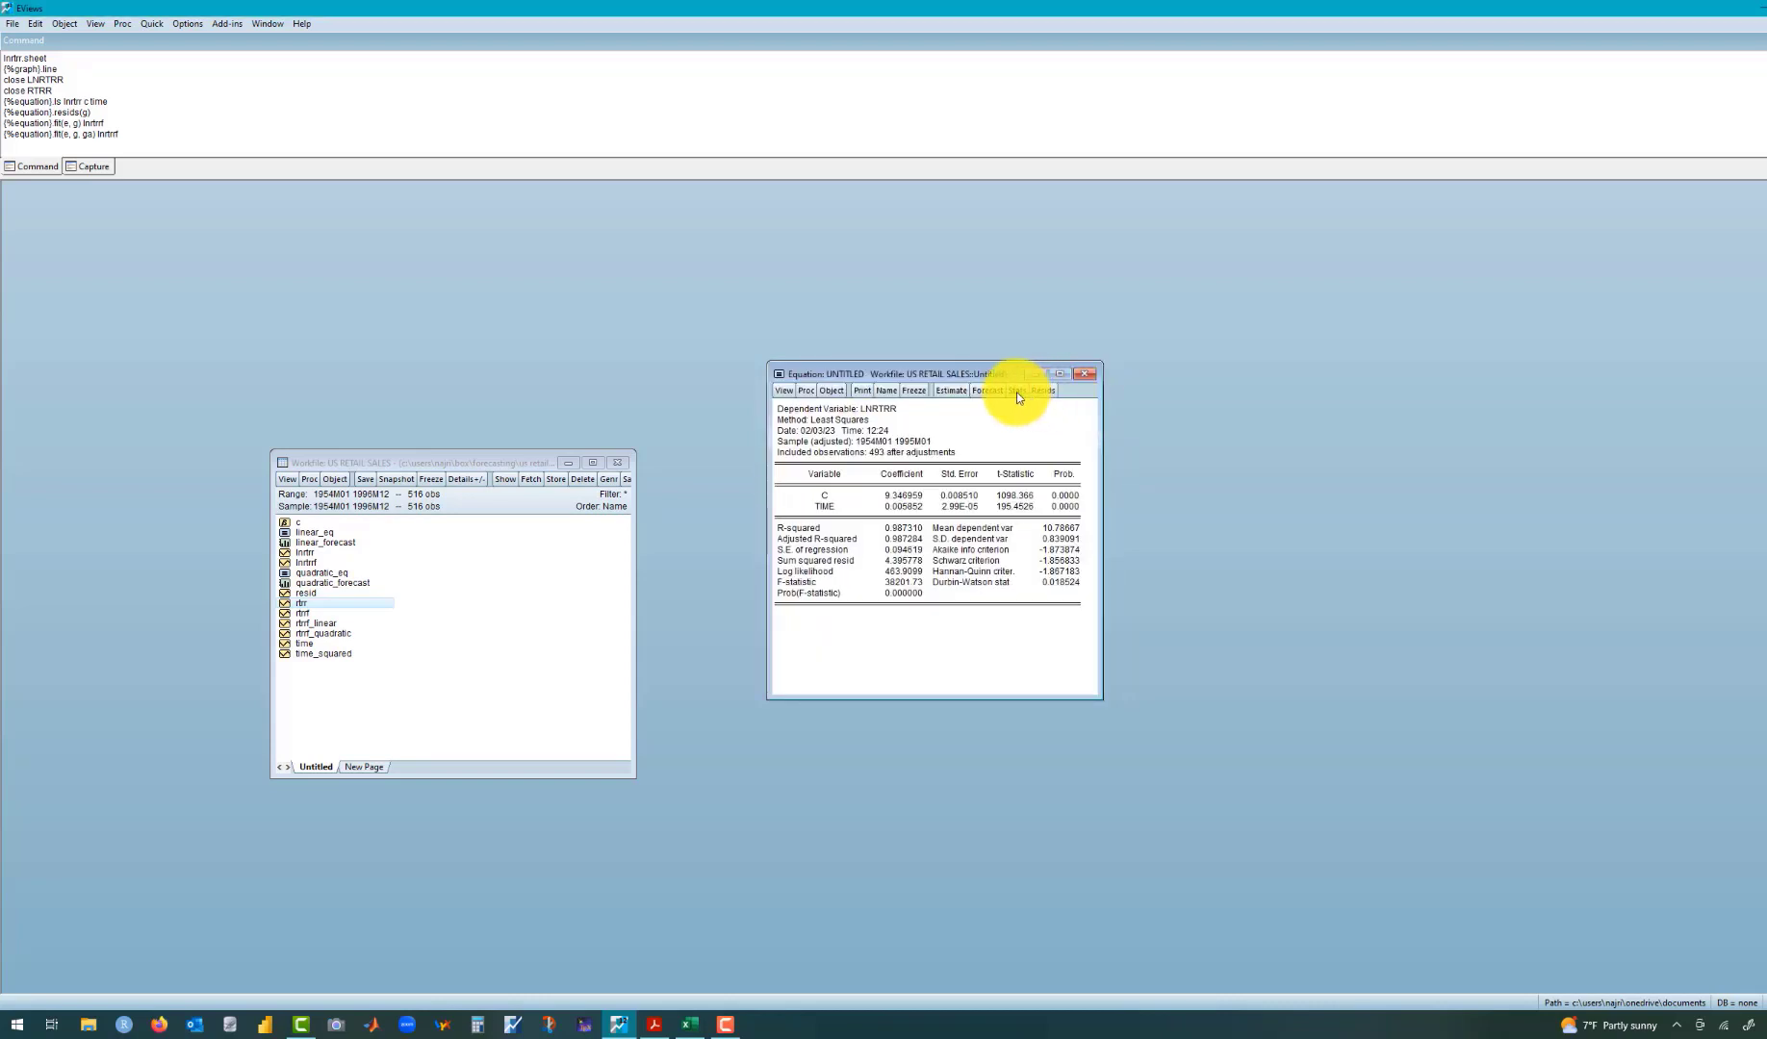
left_click(958, 390)
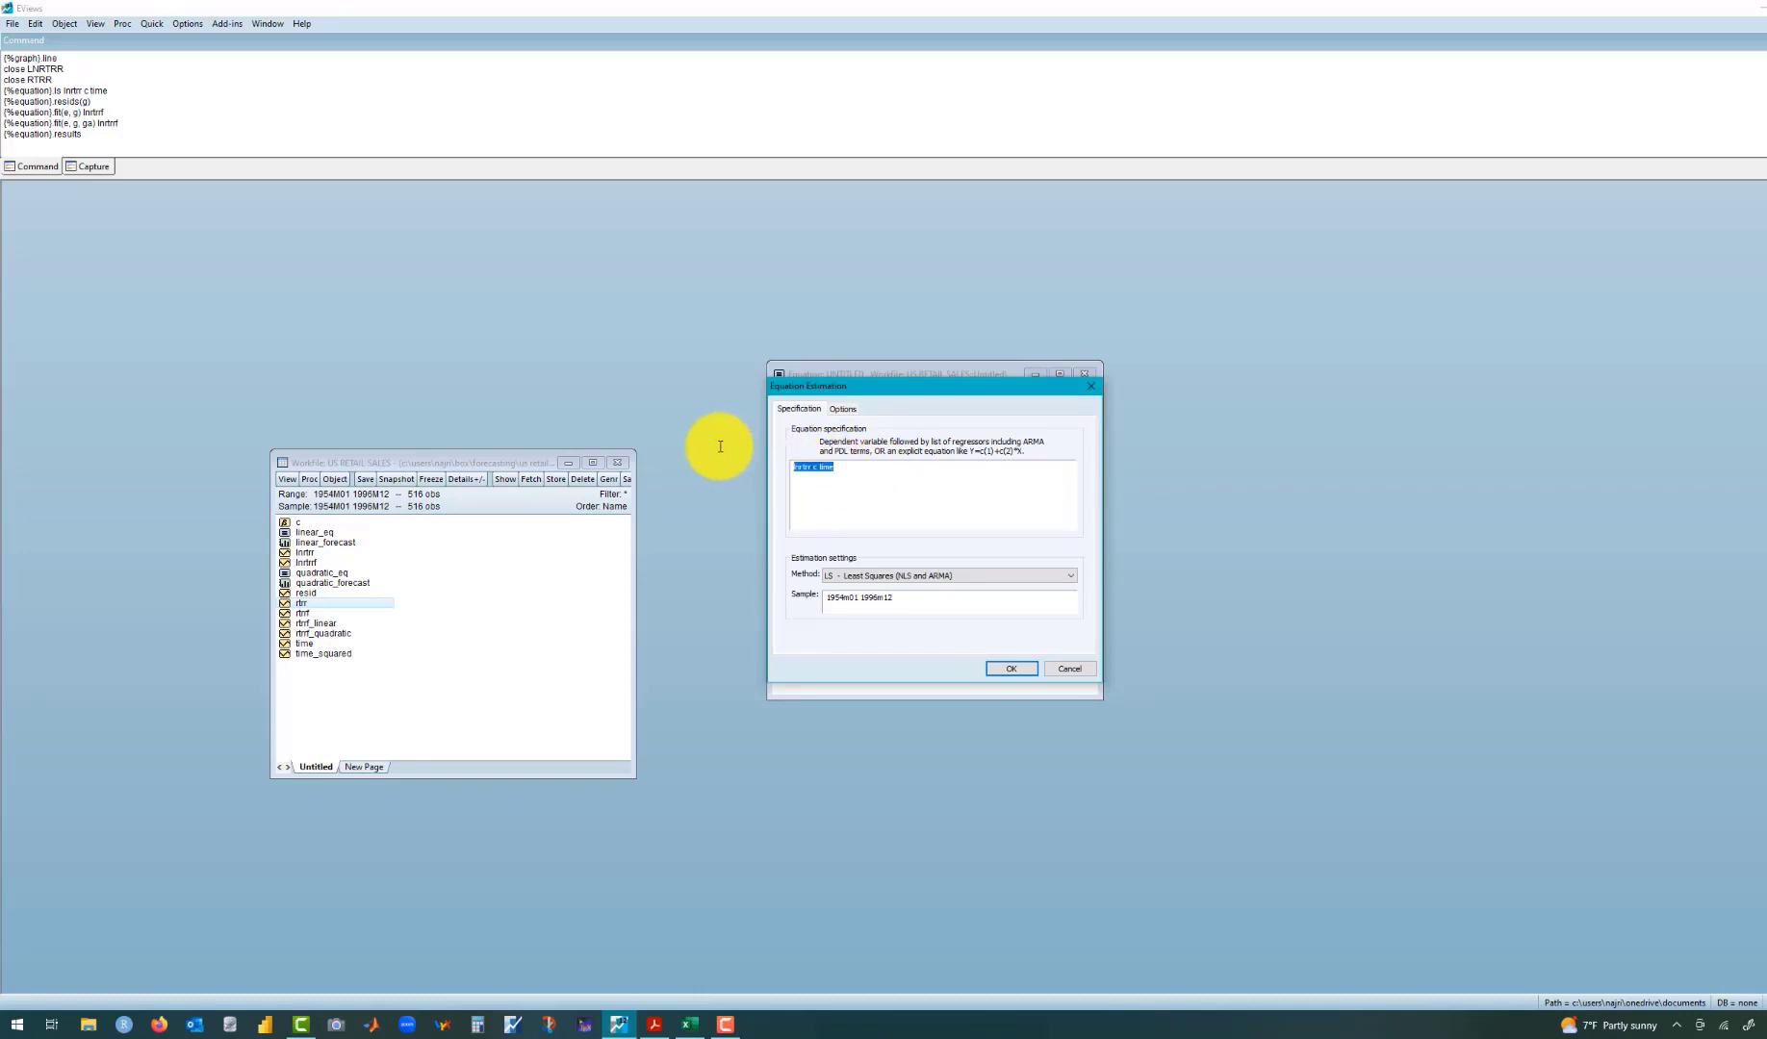
key("BackSpace")
type("log(rtrr) c @trend")
key("Return")
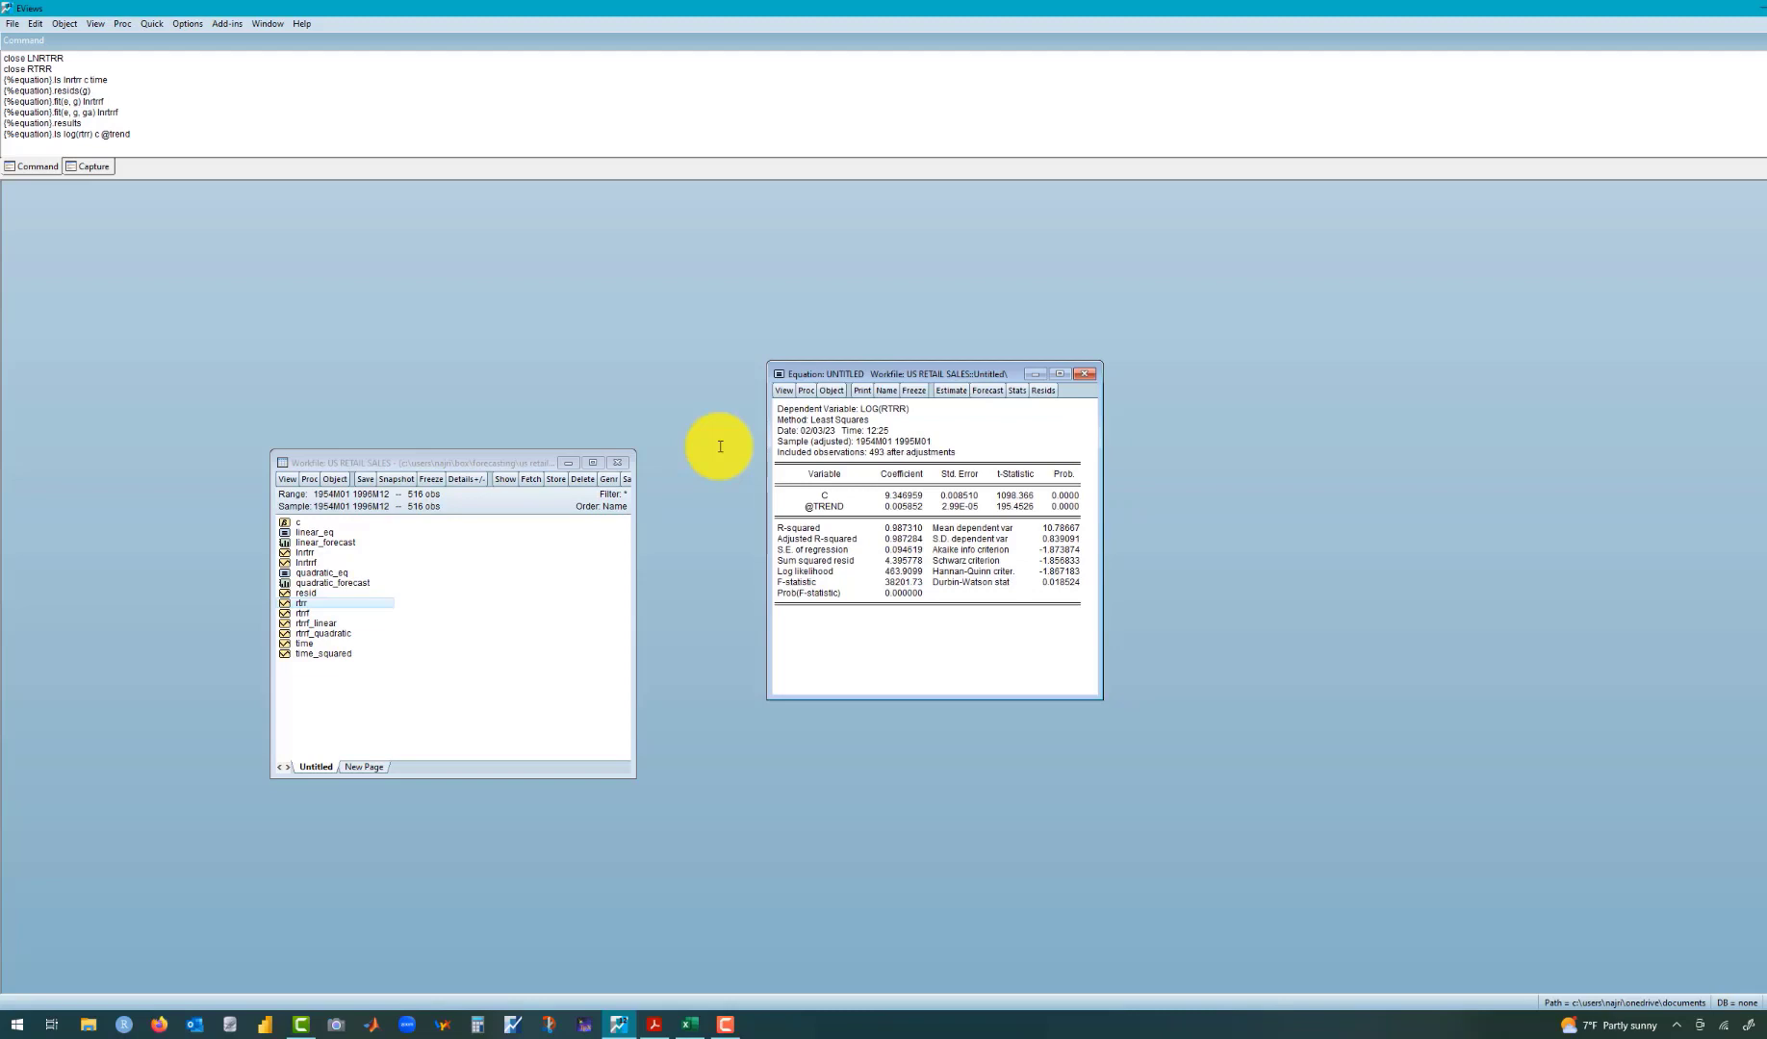
Step: Re-estimate the equation with the specification lnrtrr c time
left_click(949, 390)
left_click_drag(919, 383, 411, 350)
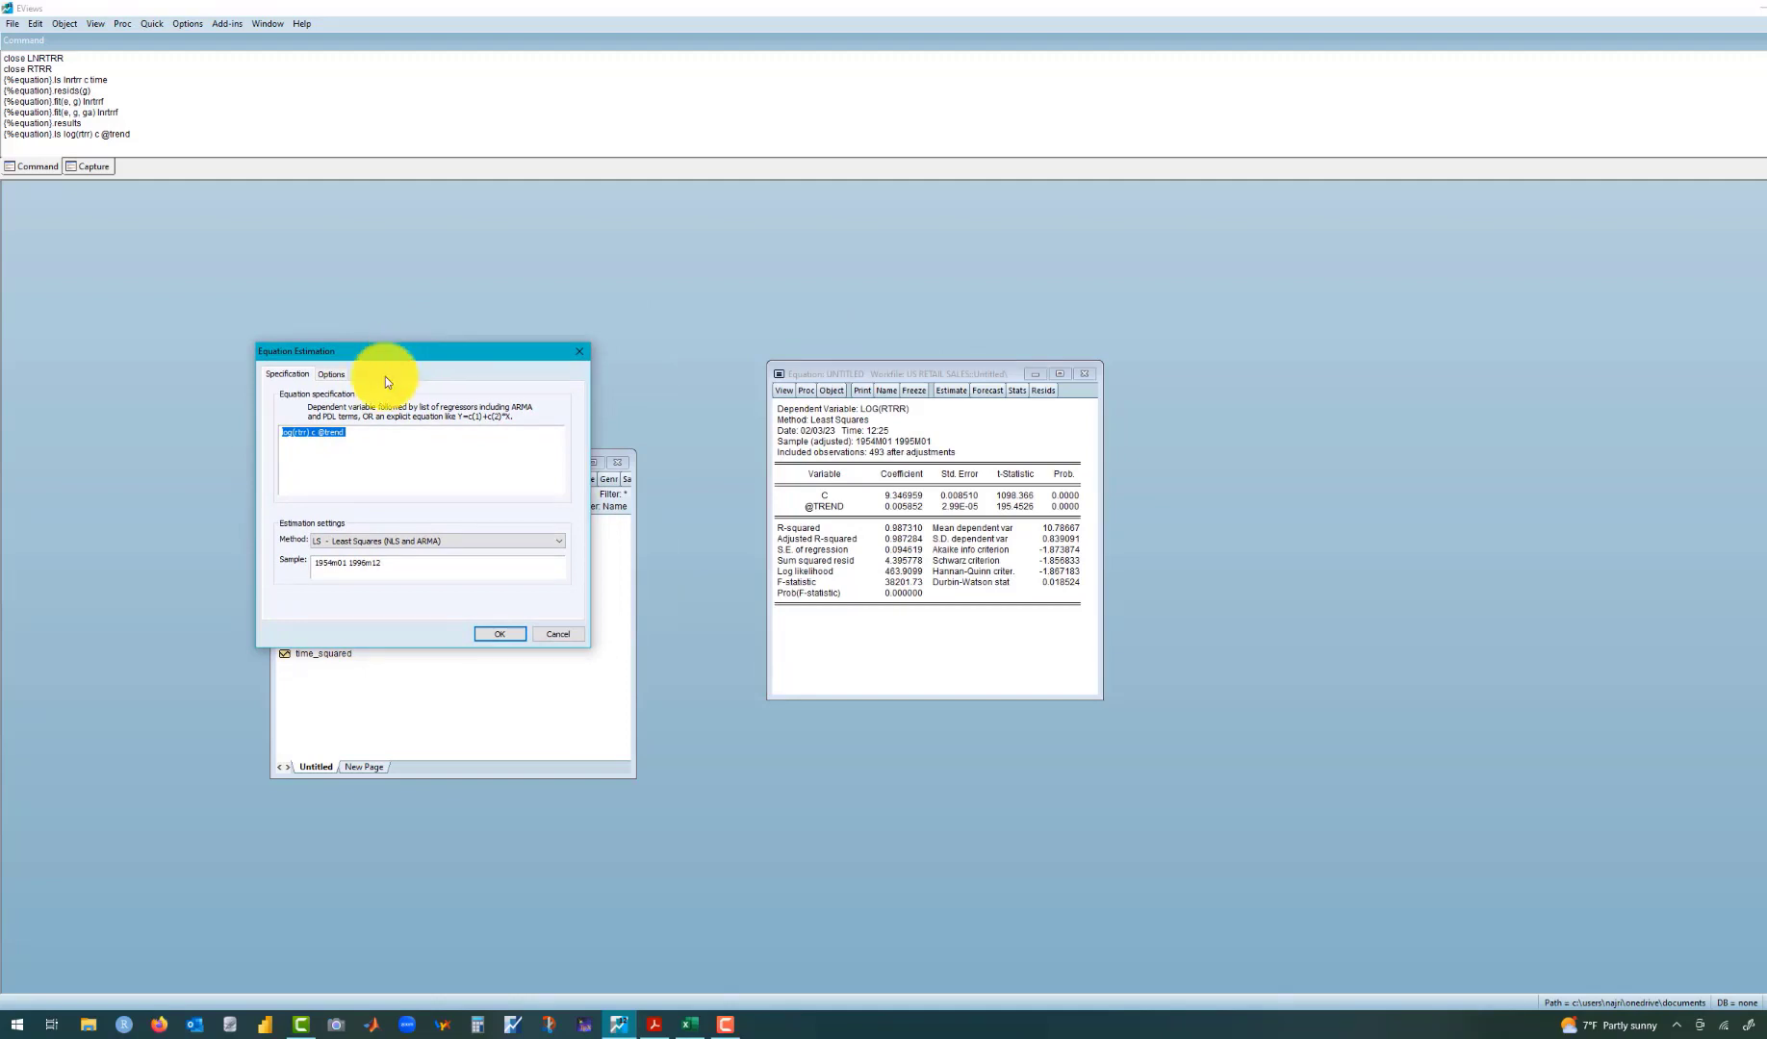
left_click(298, 434)
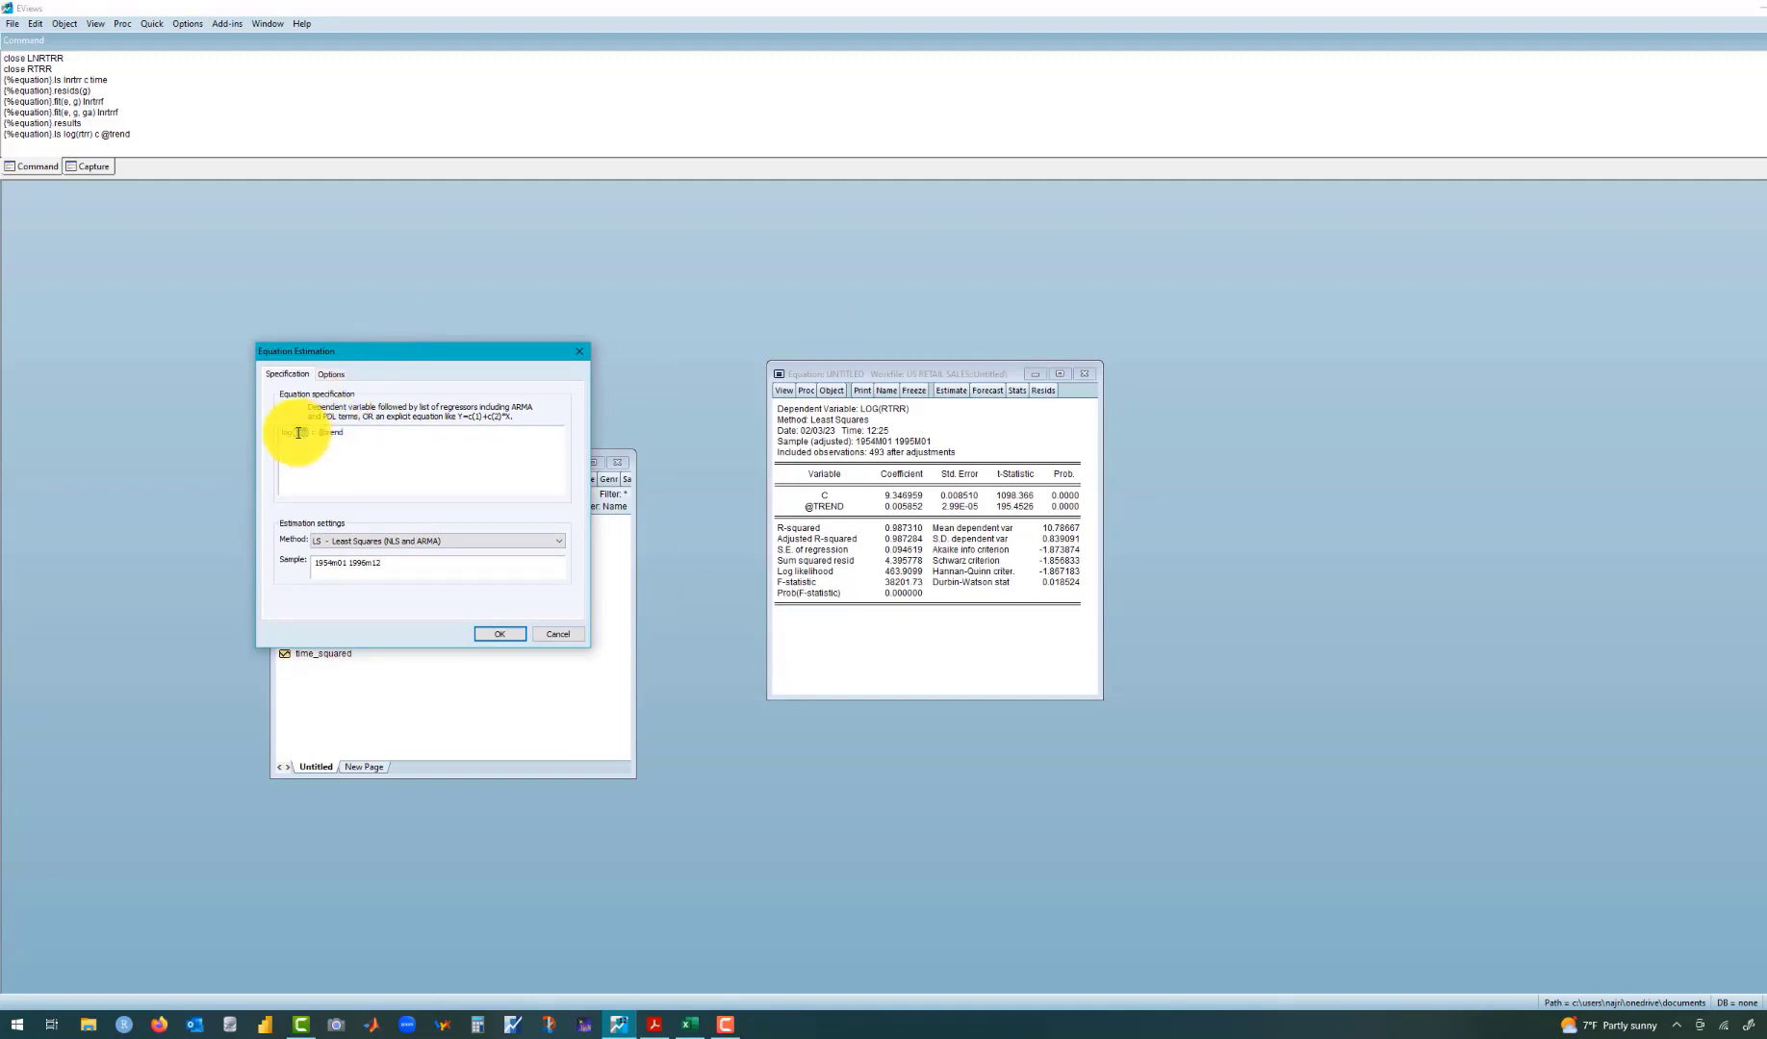
key("BackSpace")
key("BackSpace")
key("BackSpace")
key("BackSpace")
key("BackSpace")
key("BackSpace")
key("BackSpace")
key("BackSpace")
key("BackSpace")
key("BackSpace")
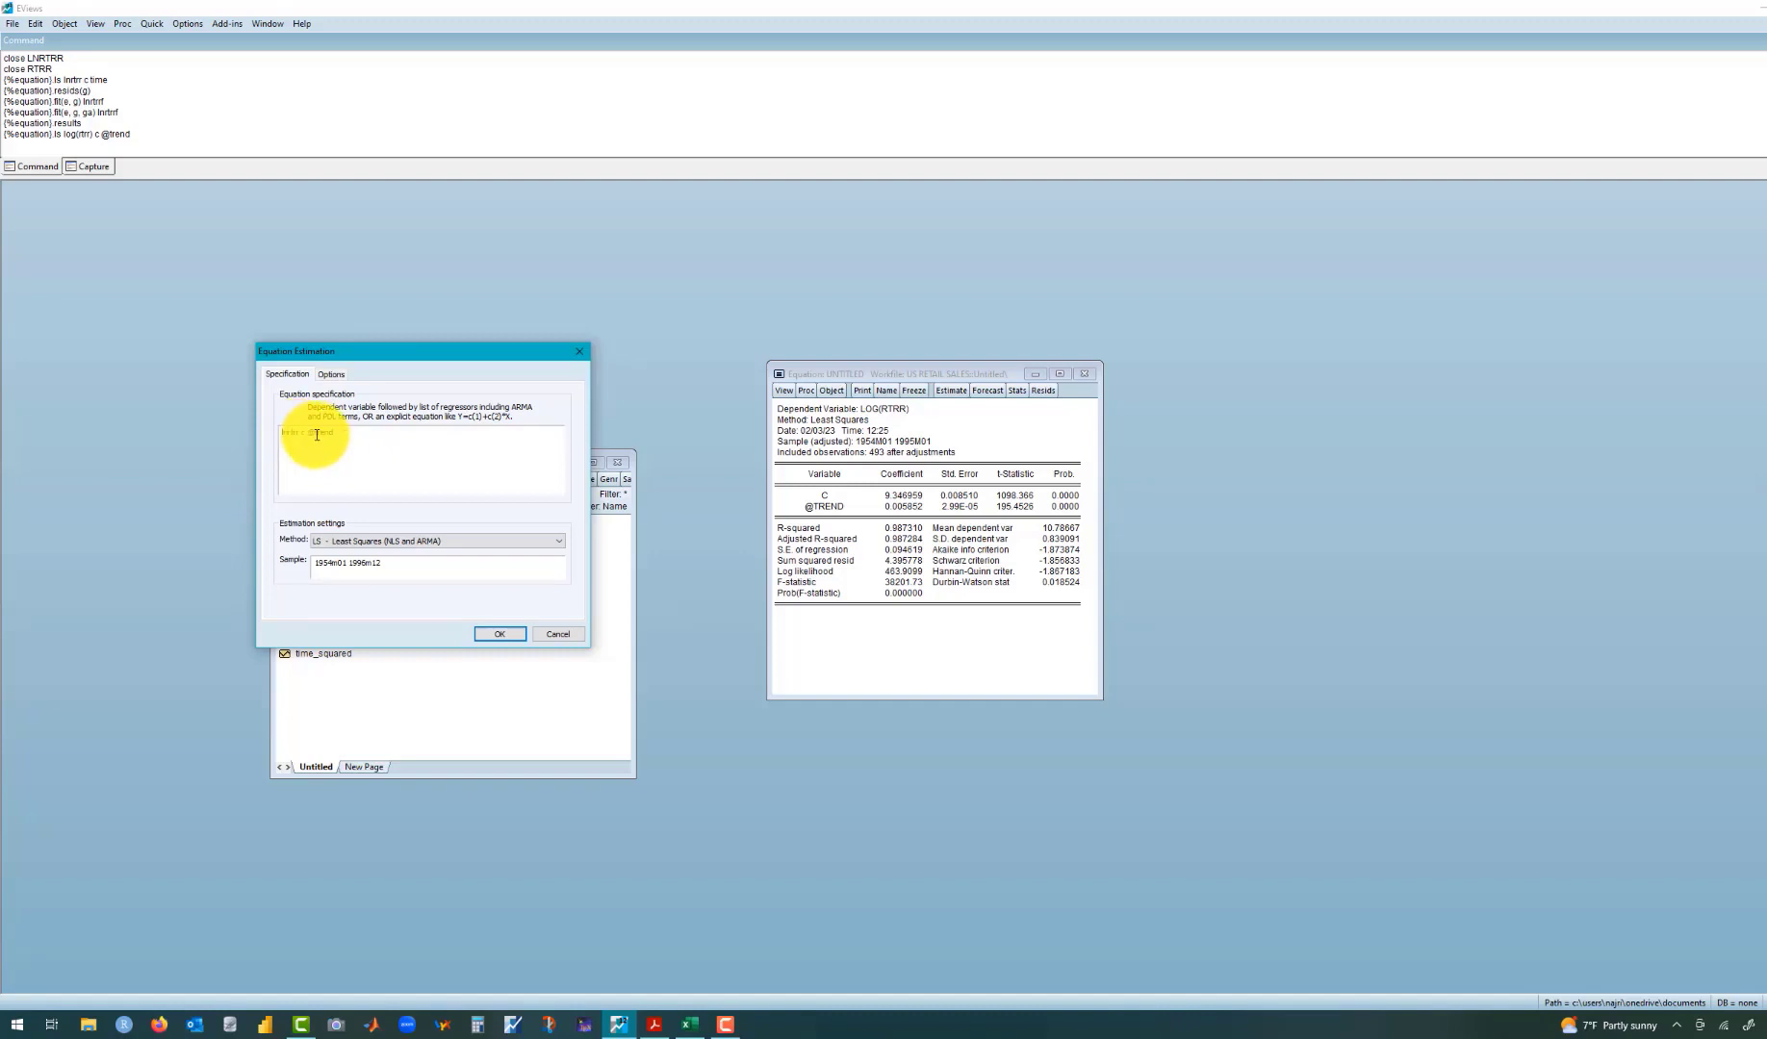
type("lnrtrr")
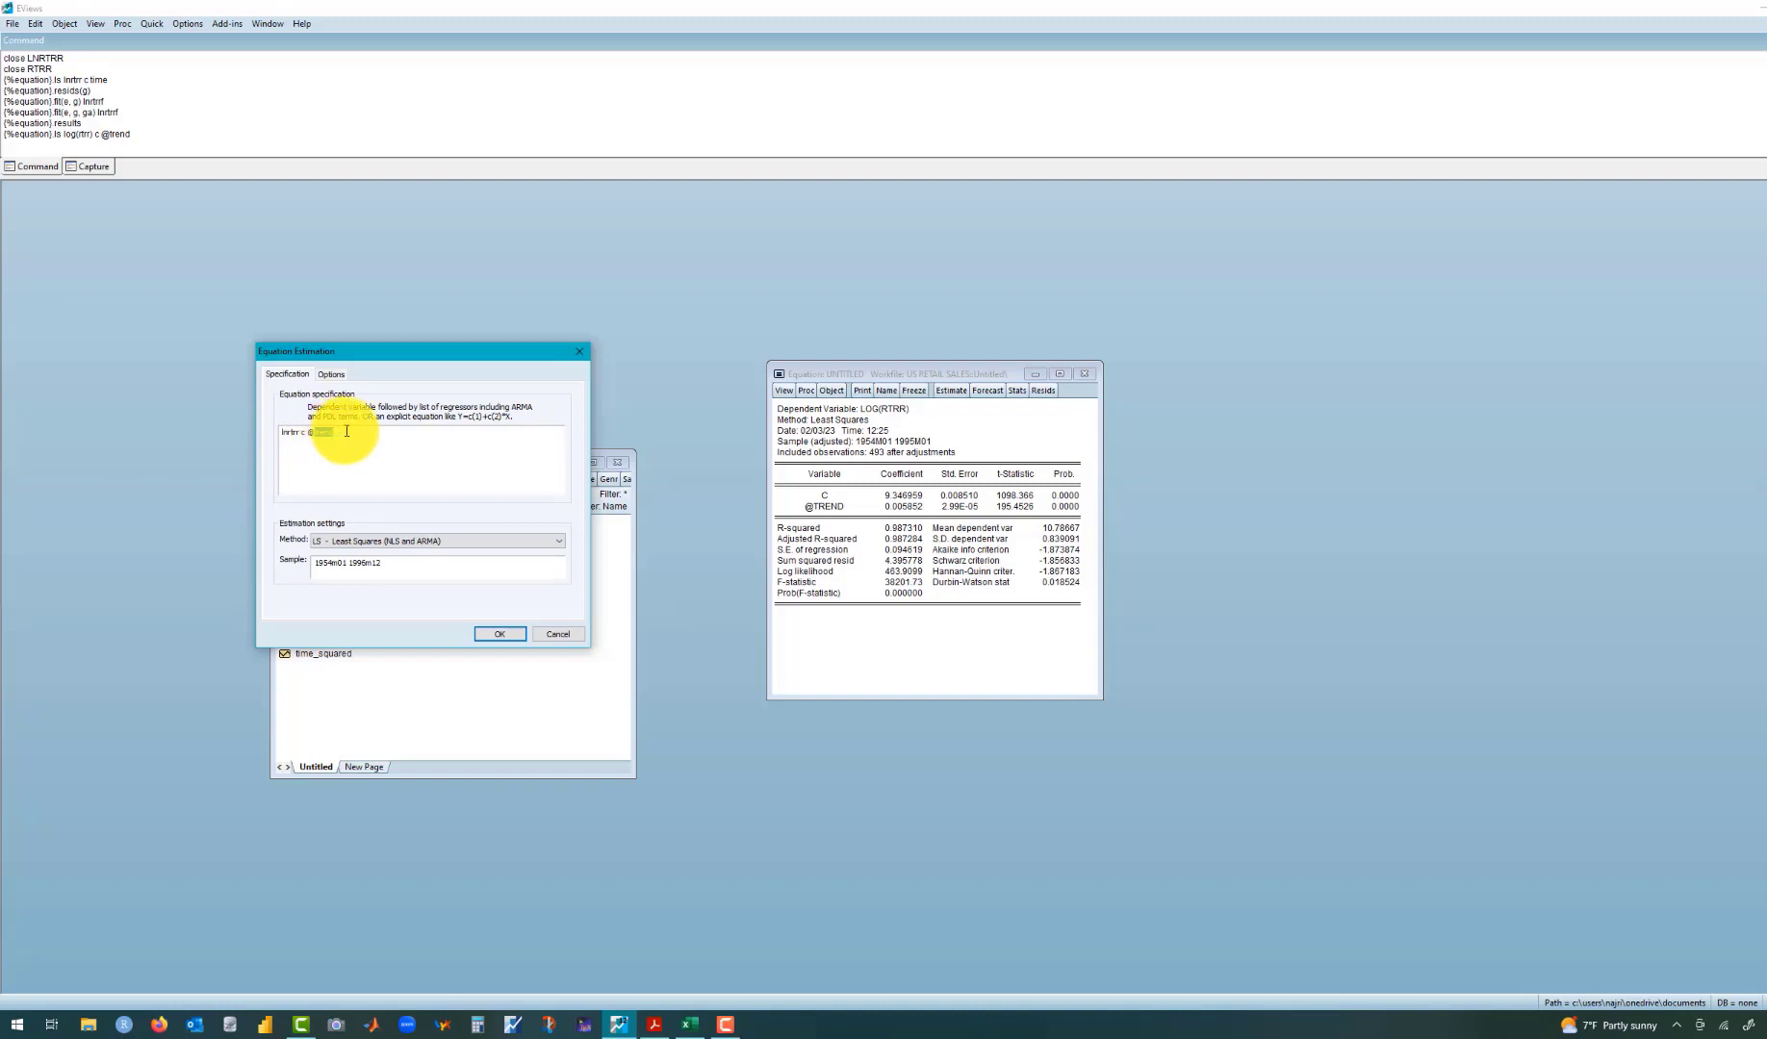
key("BackSpace")
key("BackSpace")
key("BackSpace")
key("BackSpace")
key("BackSpace")
key("BackSpace")
key("BackSpace")
key("Return")
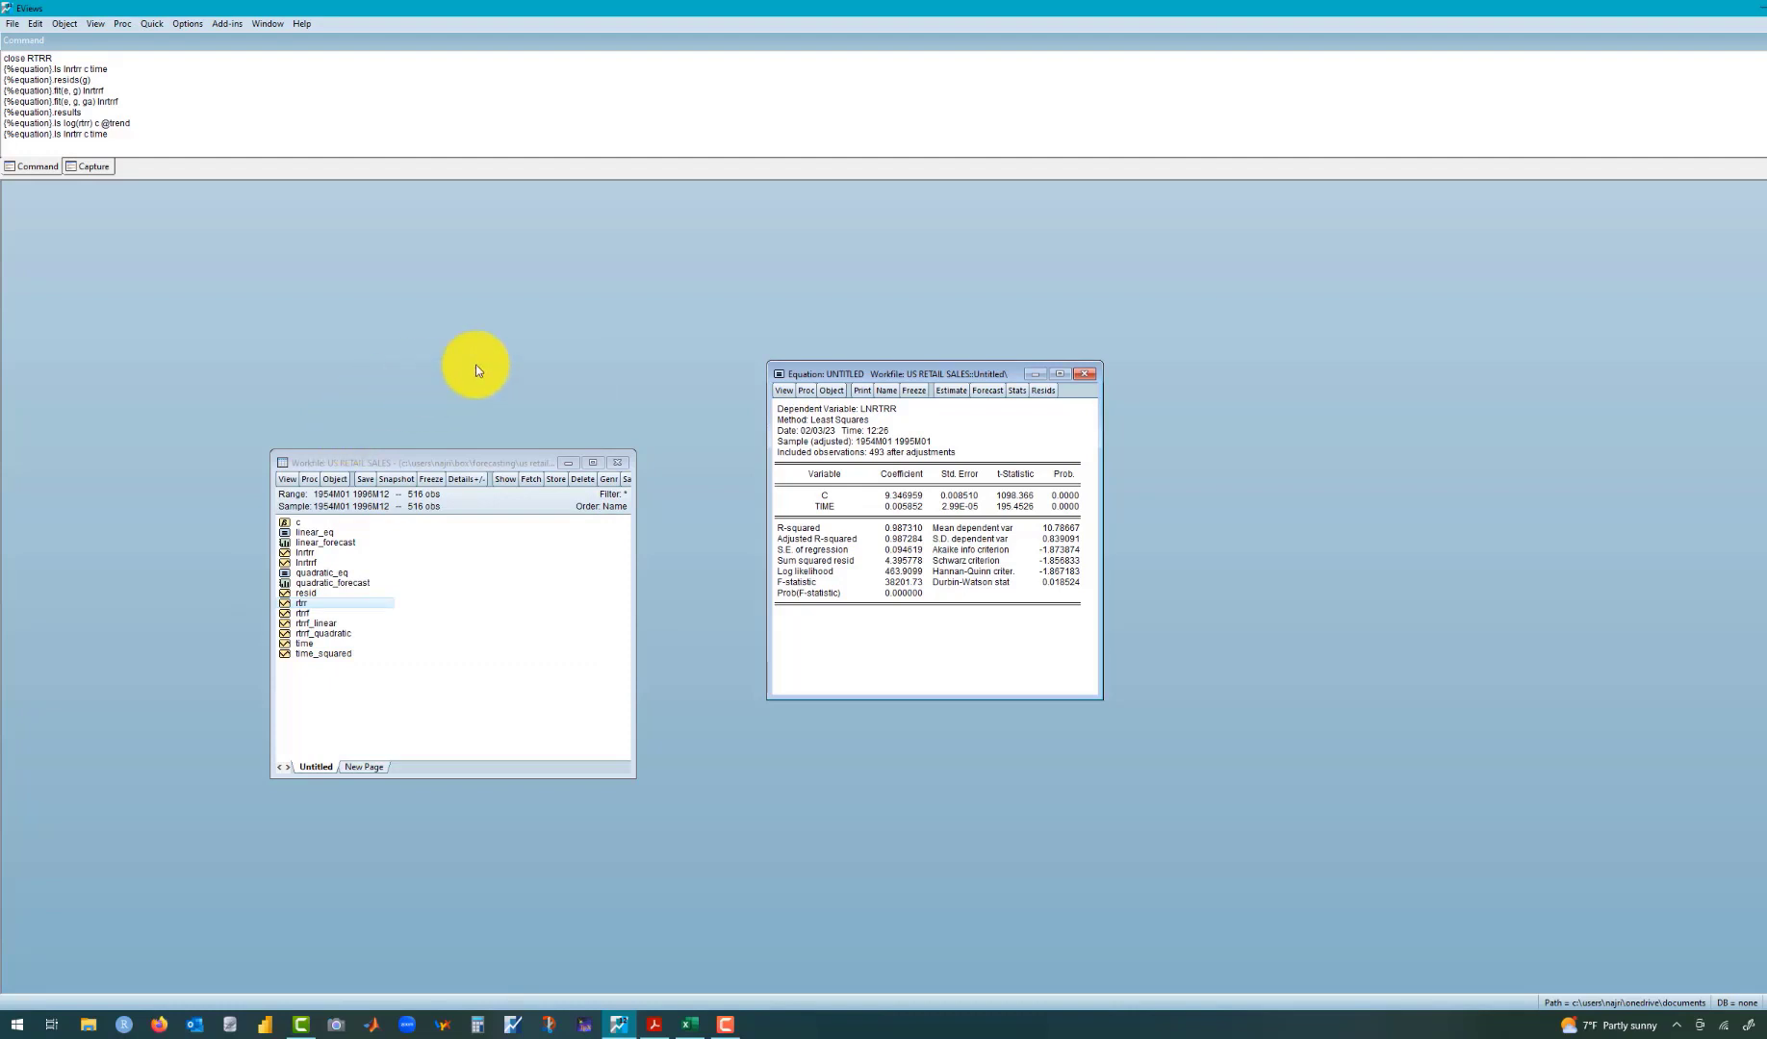
Step: Name the equation log_linear_eq
left_click(886, 389)
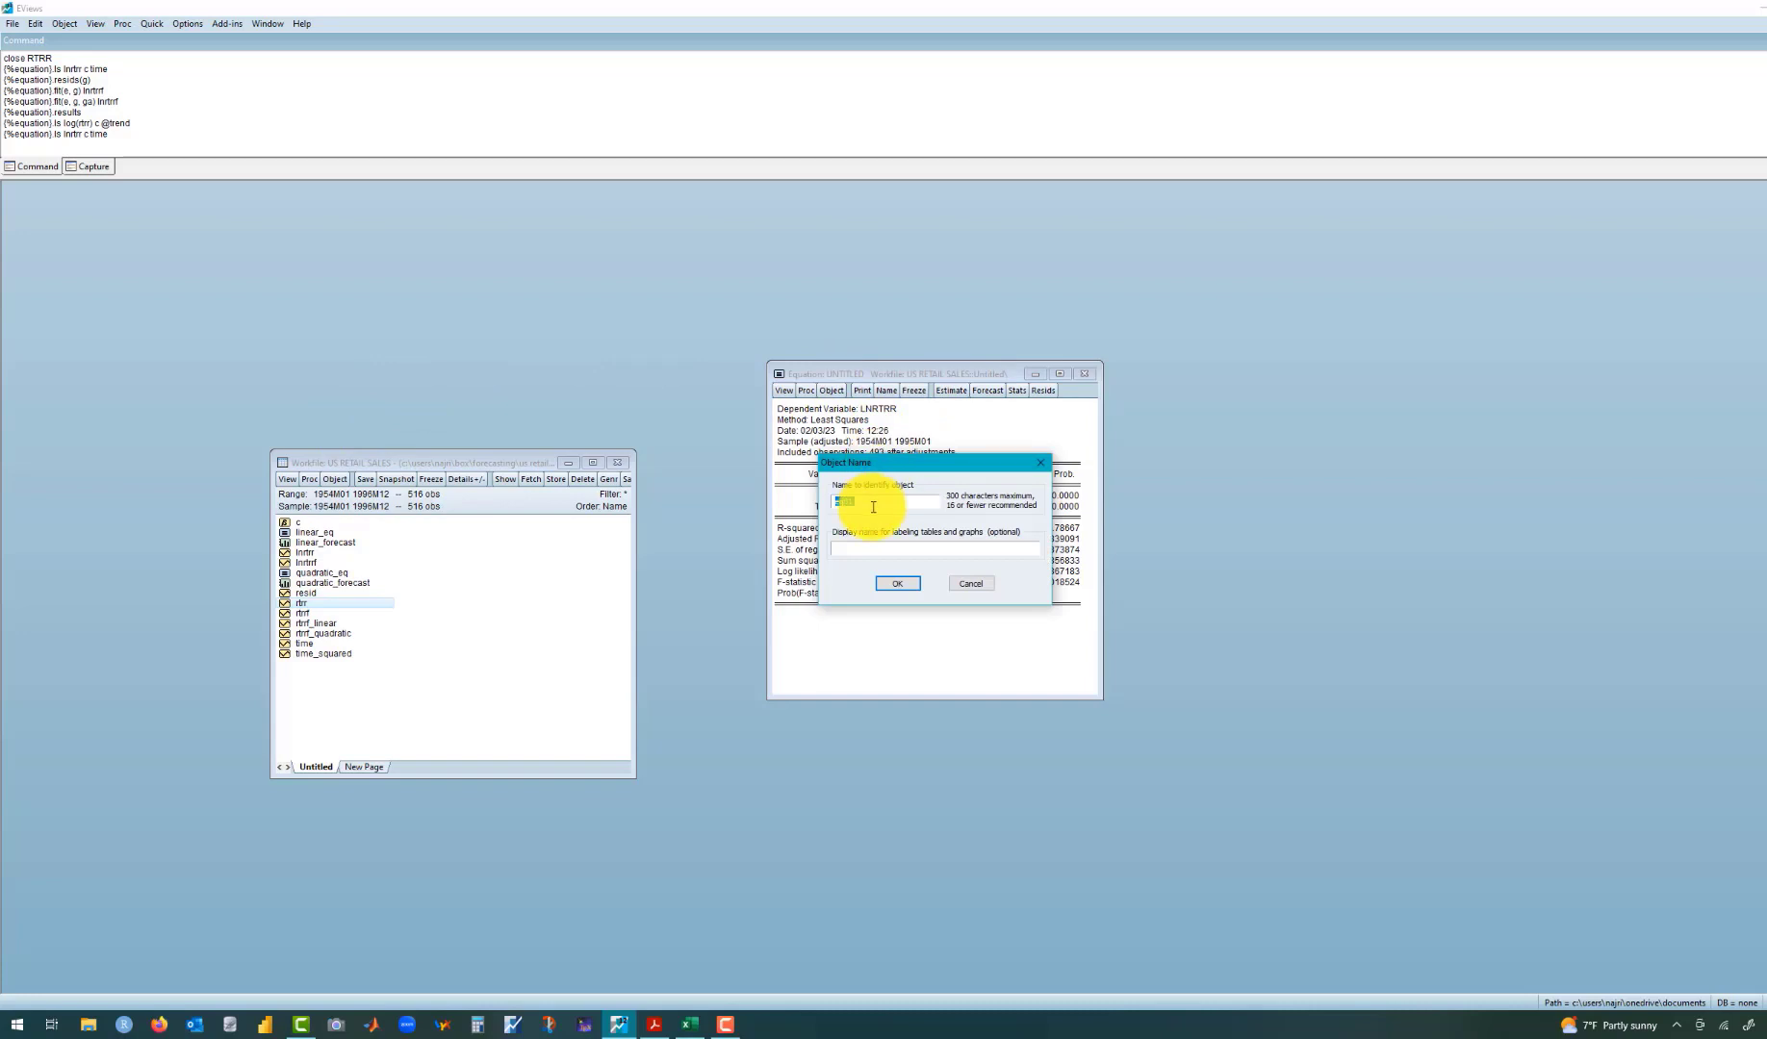
type("log_linear_")
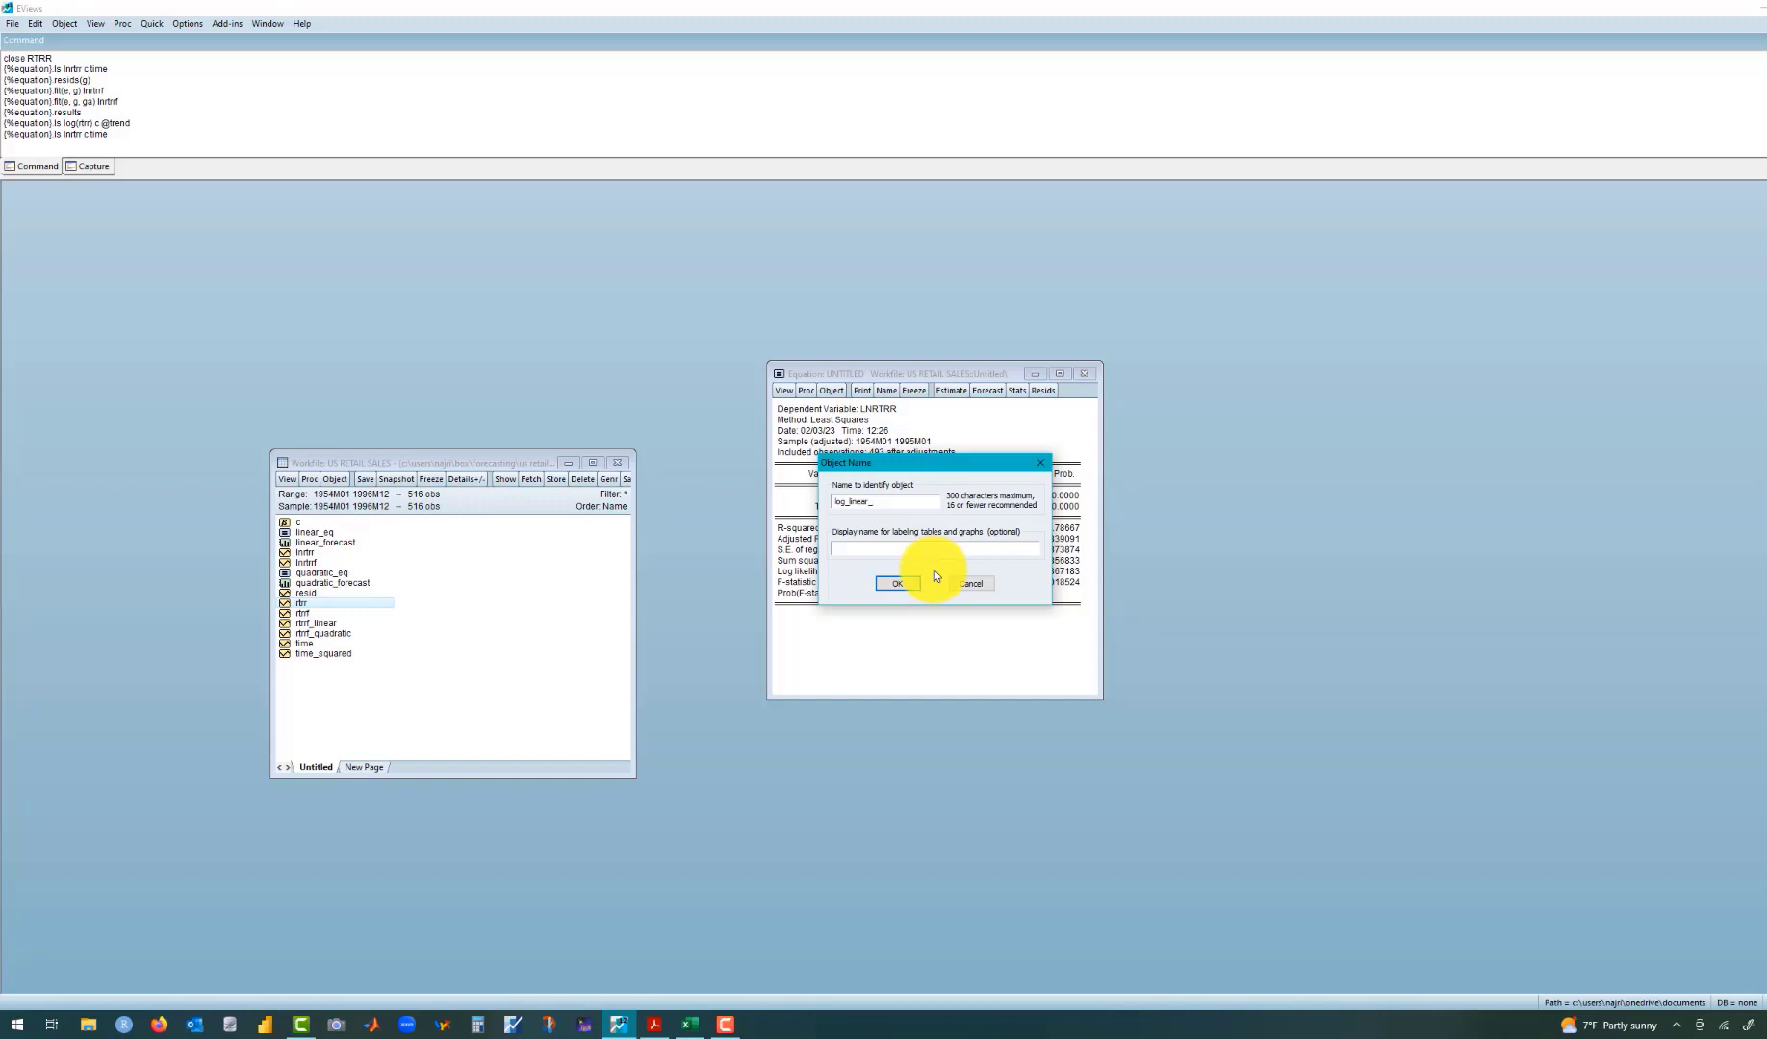
type("eq")
left_click(902, 584)
Step: Consult the exponential trend formula in the Acrobat slides and try to estimate rtrr=c(1)*(exp(c(2)*time) in EViews over 1954m01 1992m12
left_click(654, 1024)
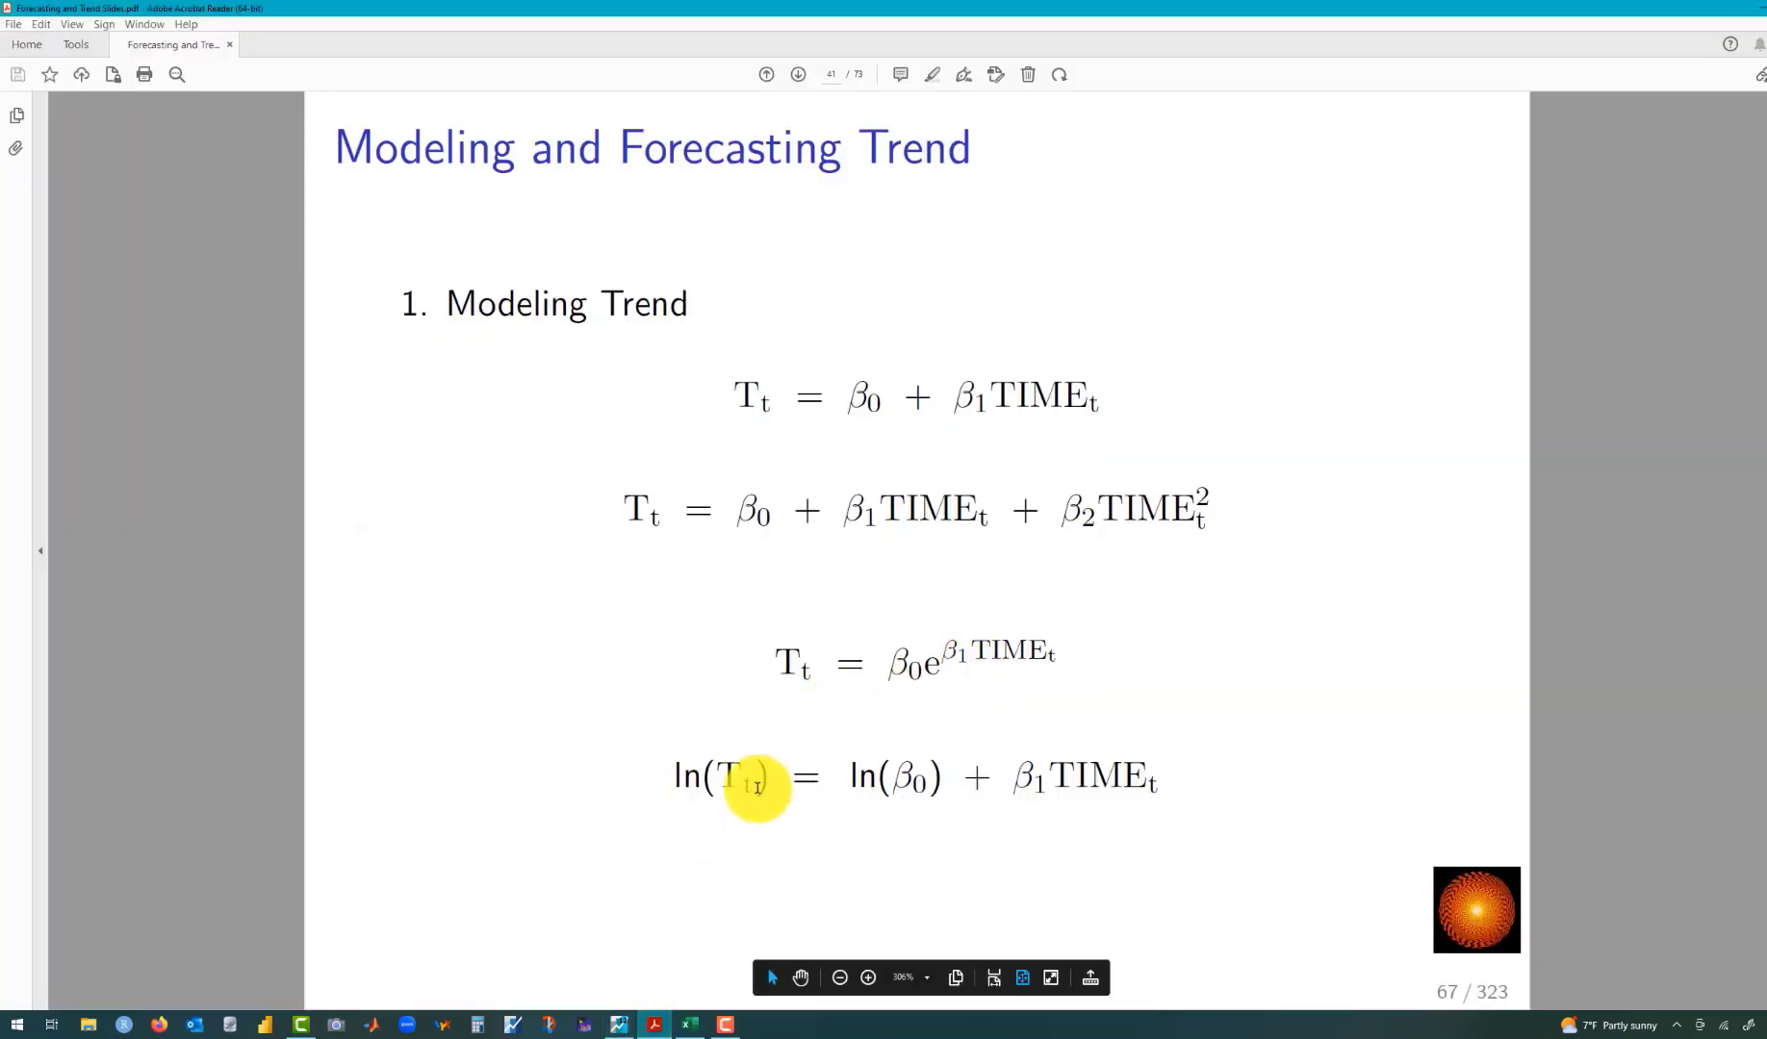
left_click(656, 1026)
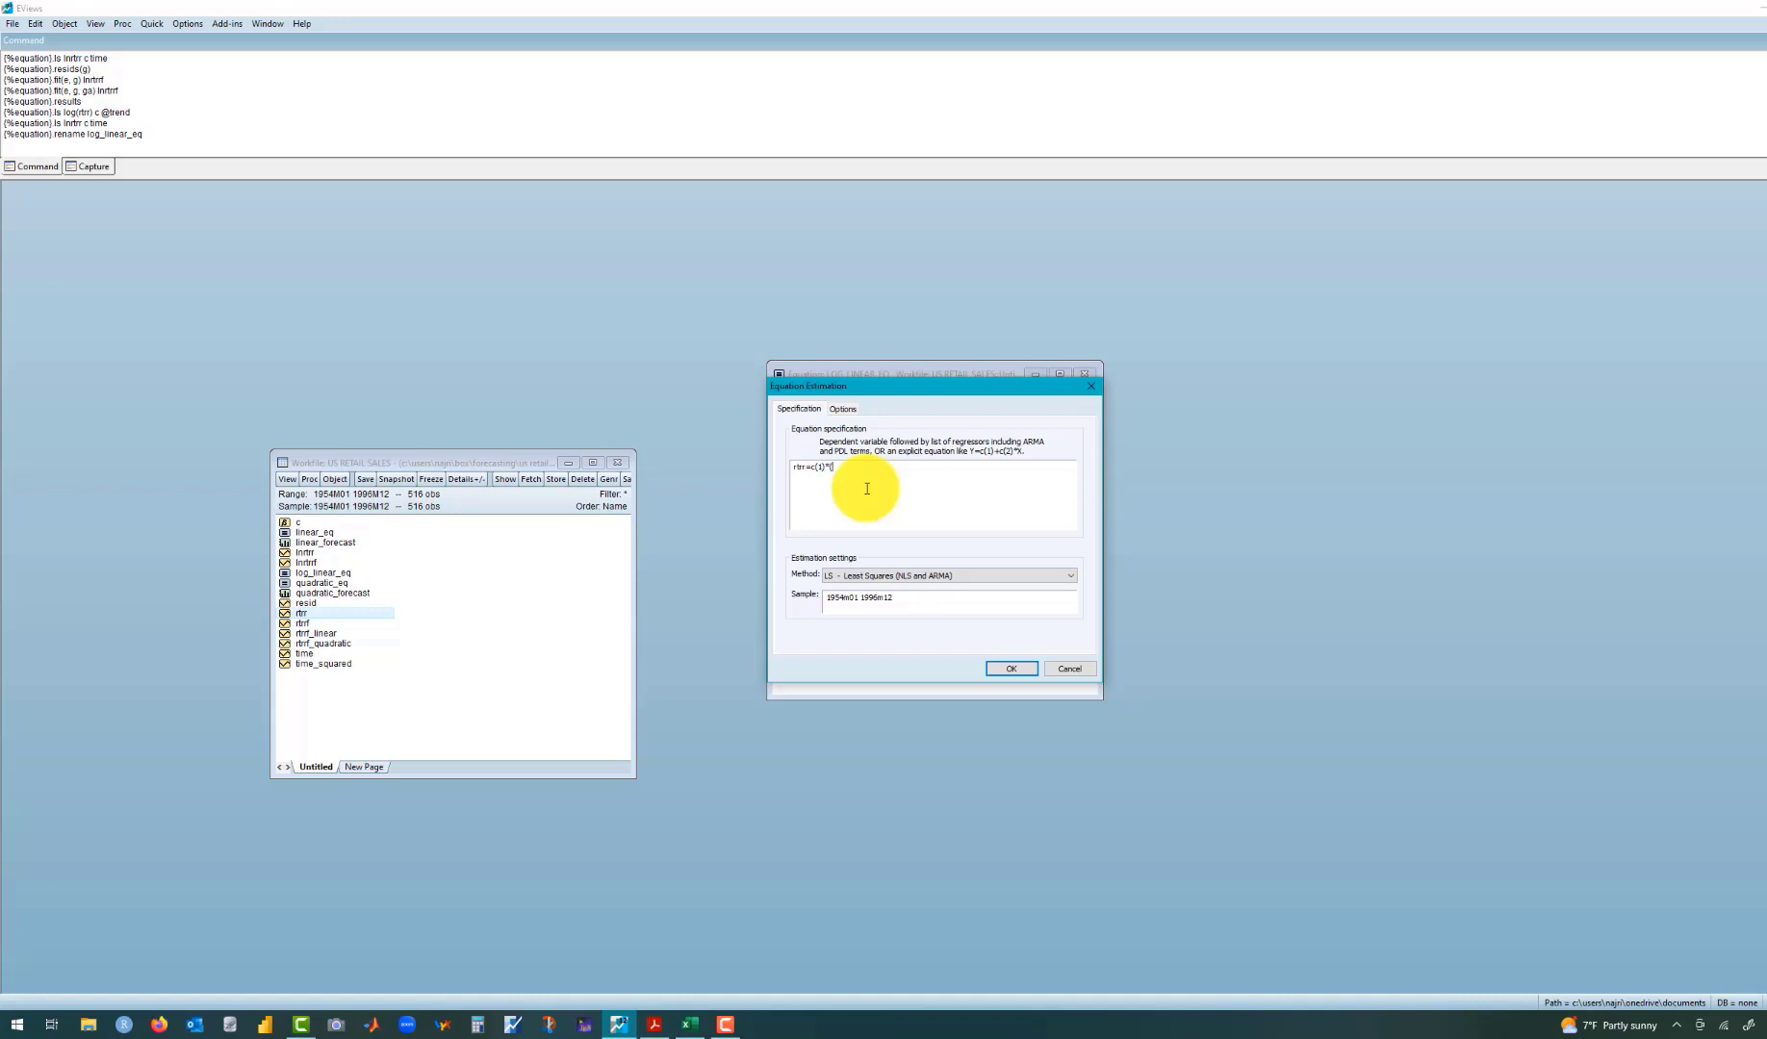
left_click(653, 1026)
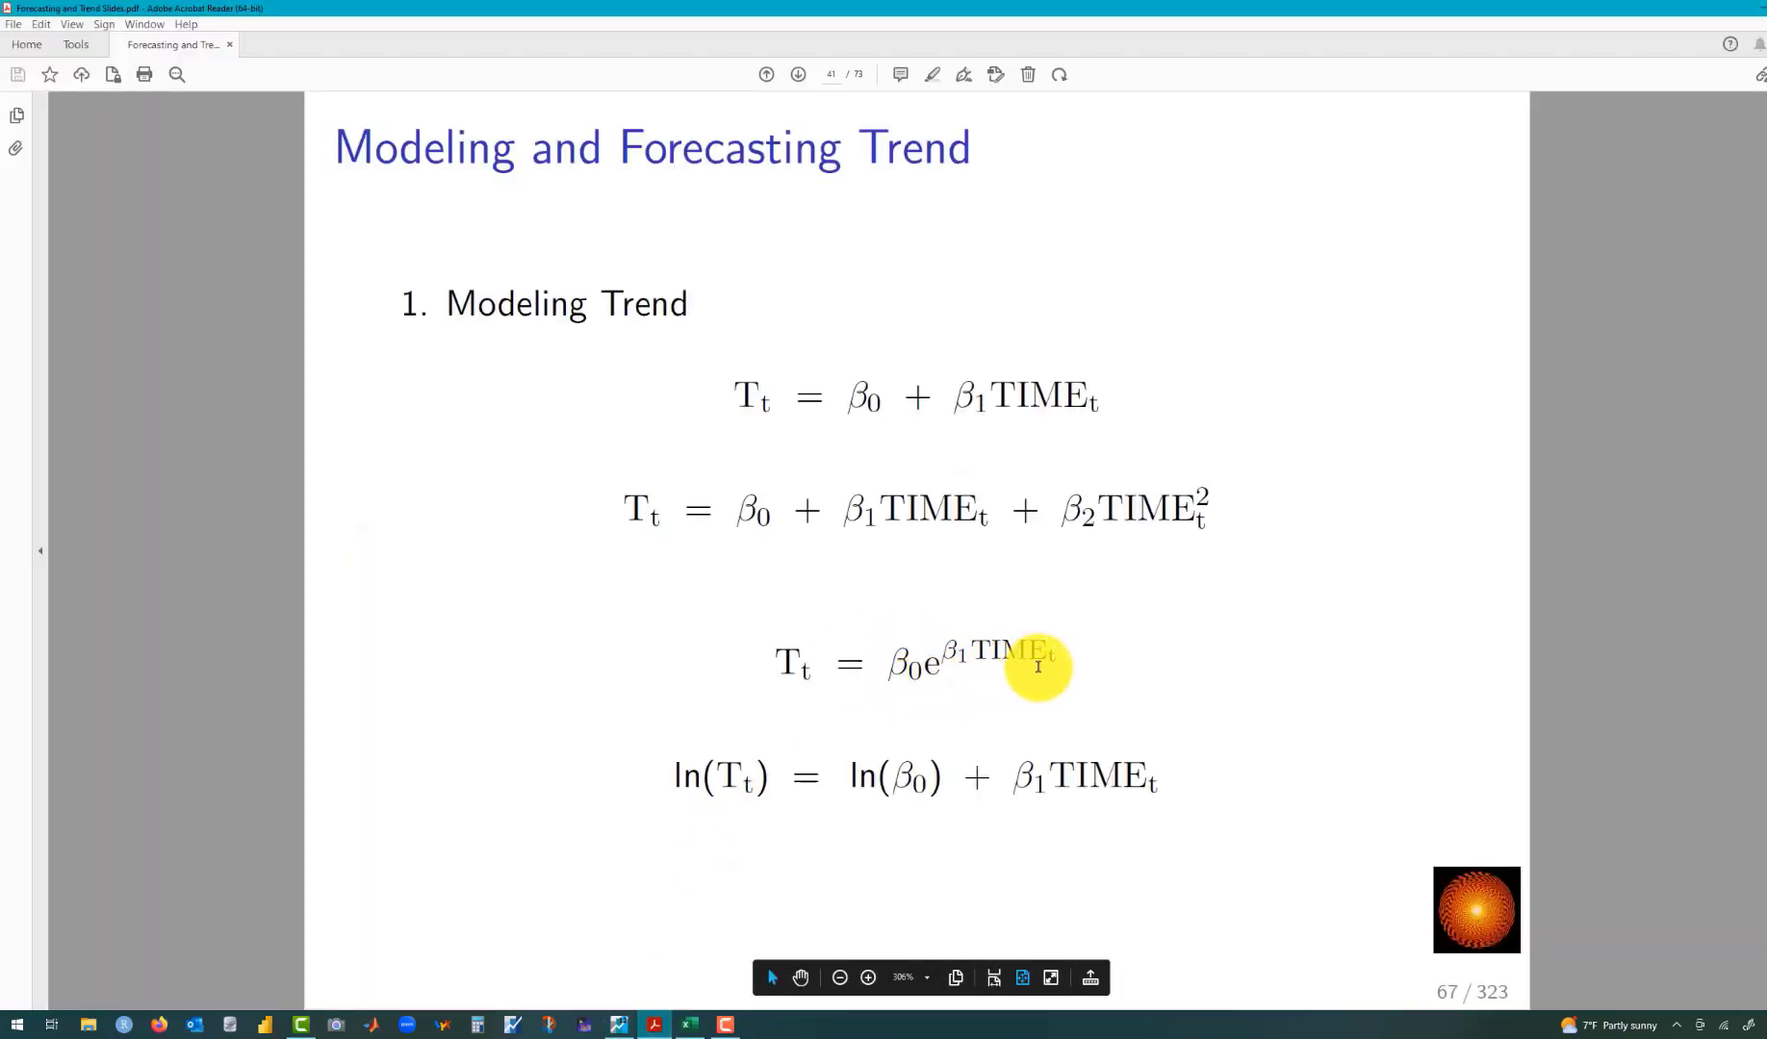
left_click(655, 1024)
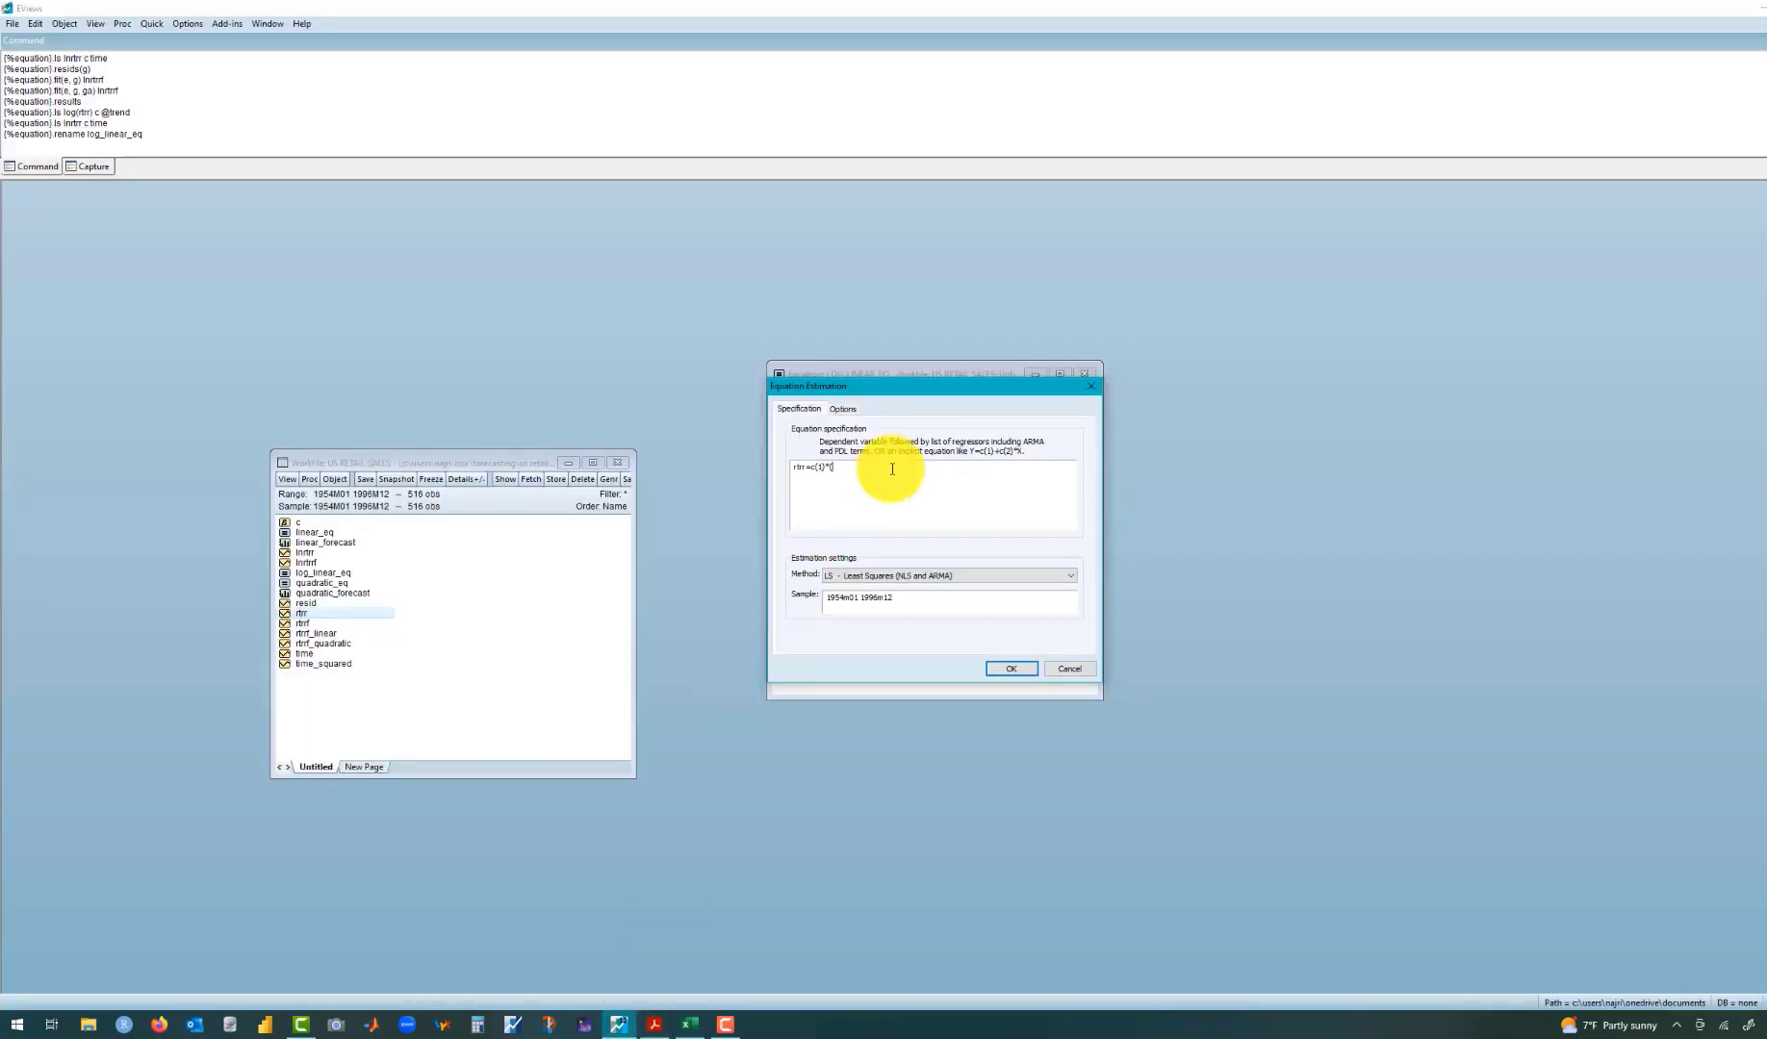
type("exp")
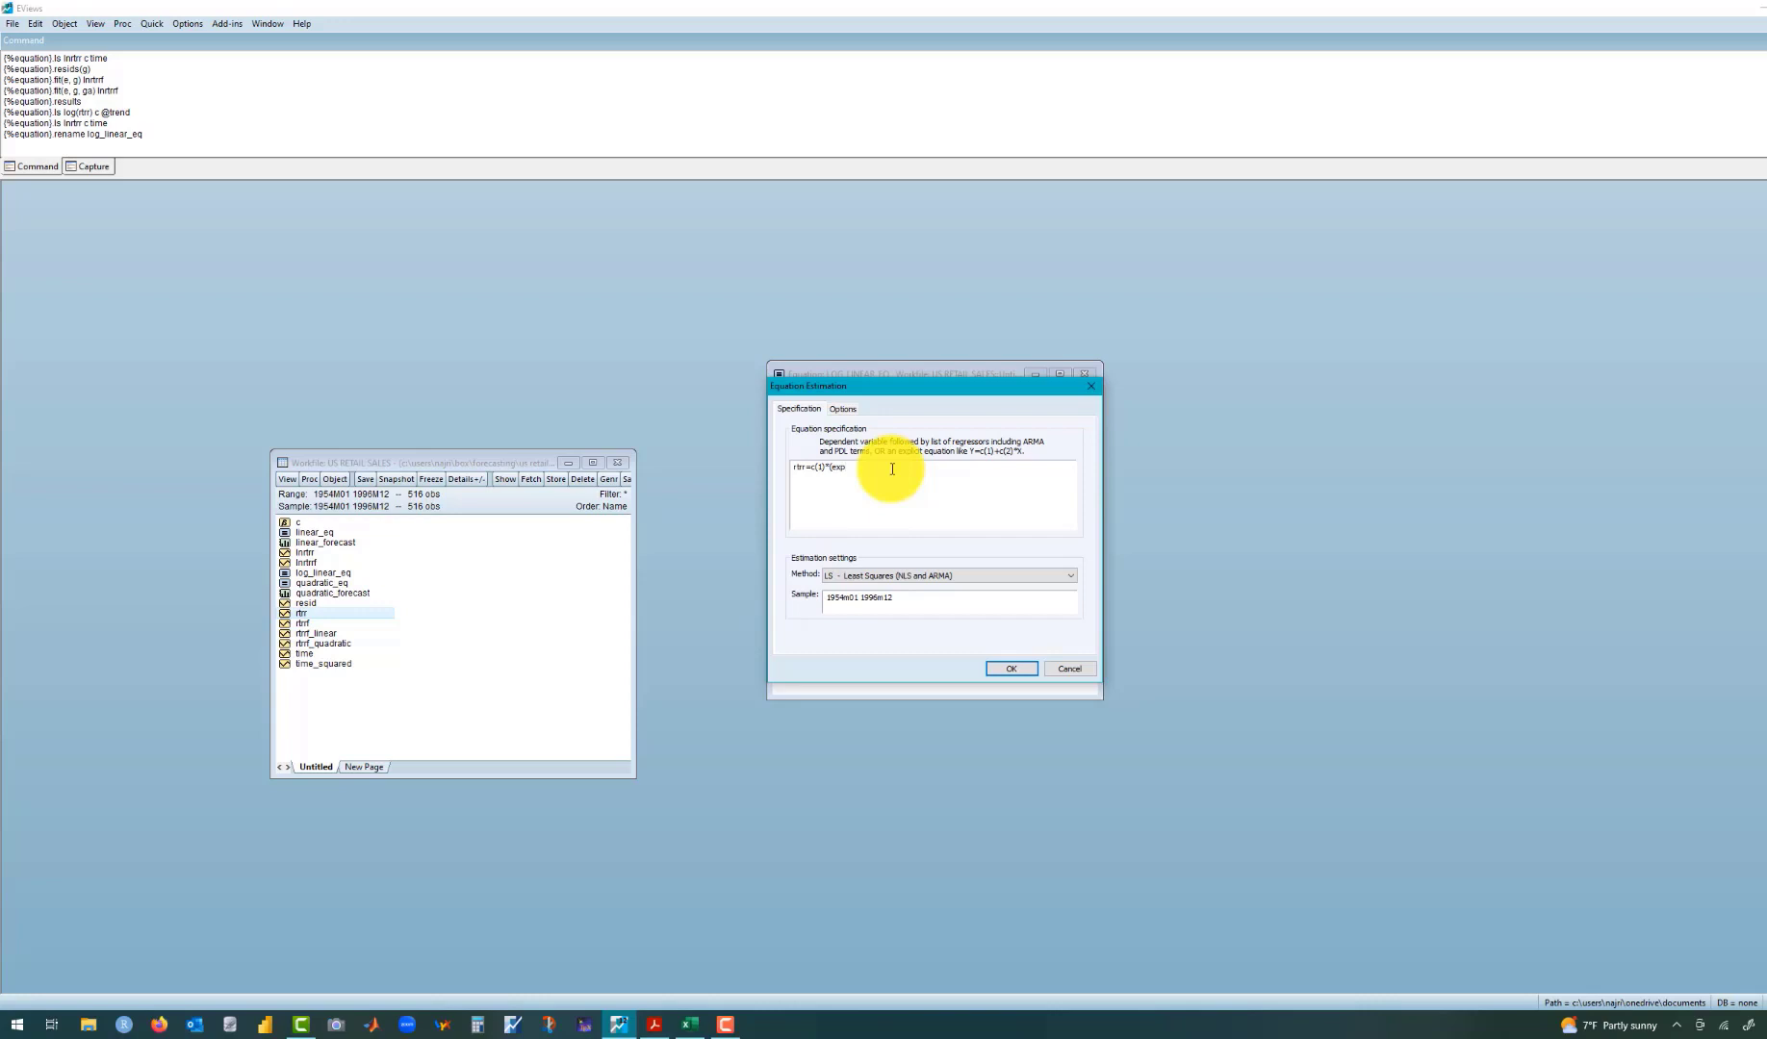
type("(c(2)*")
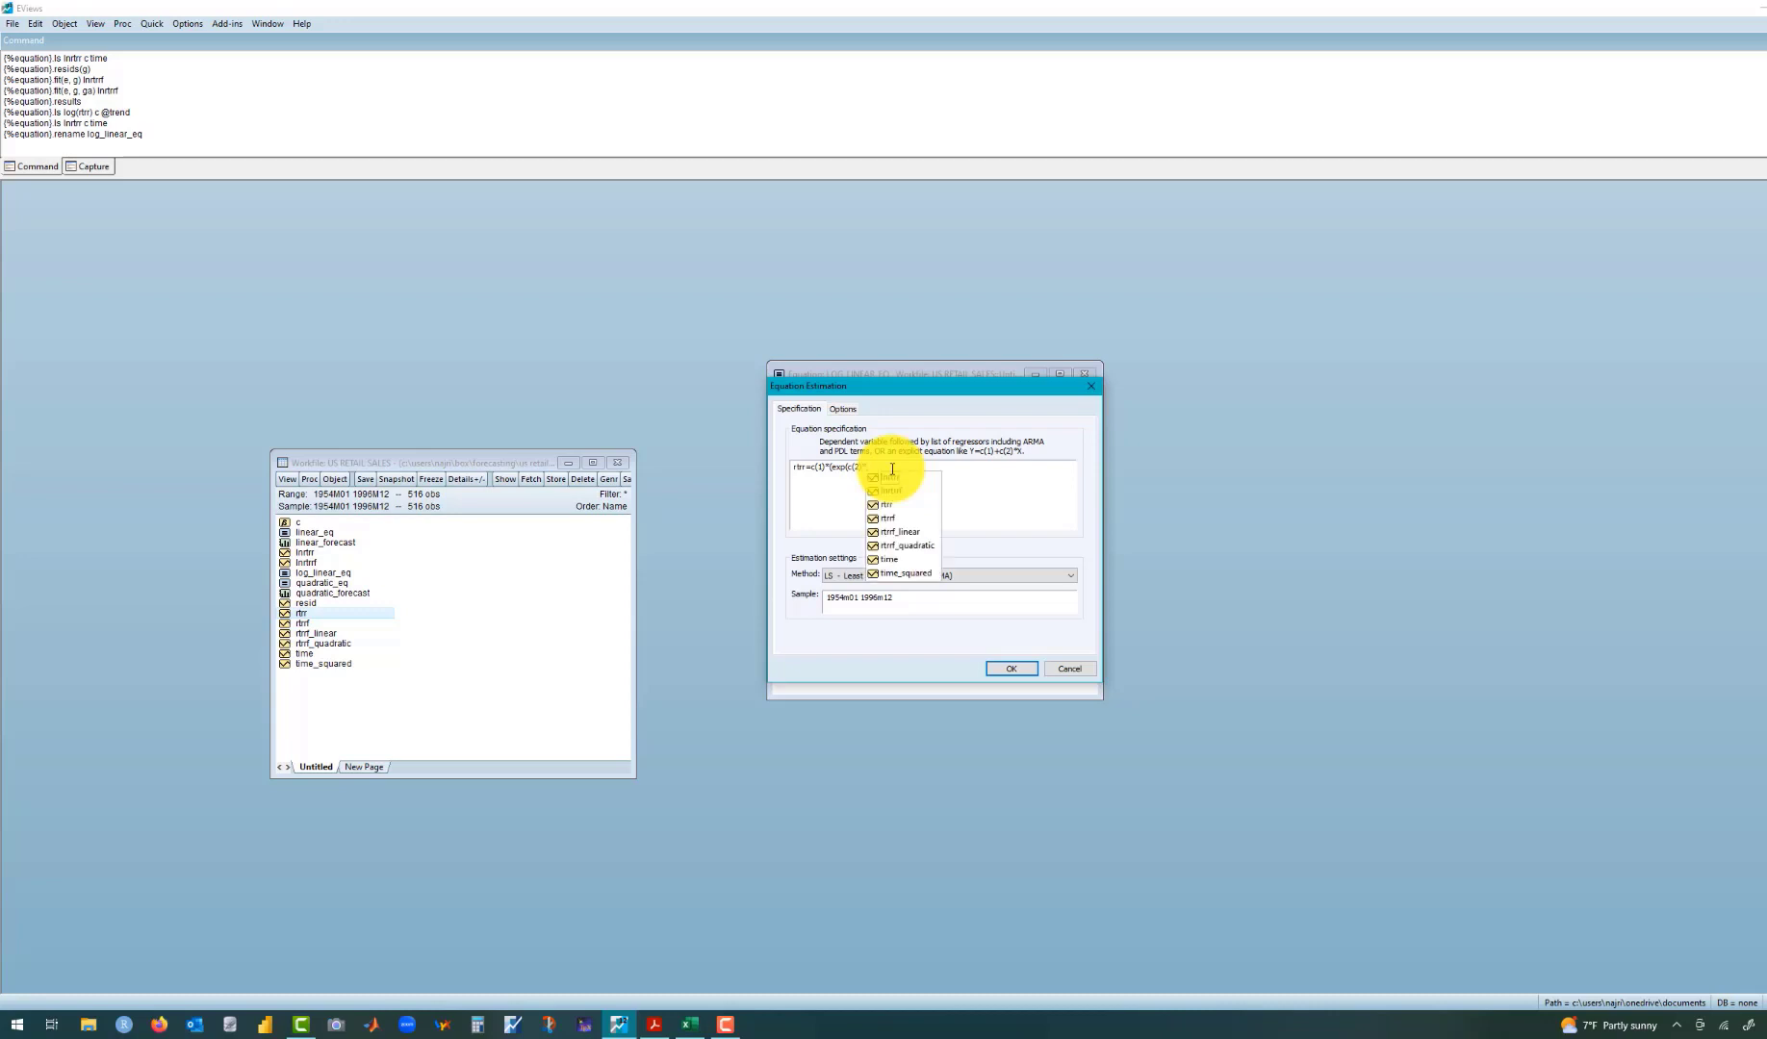
type("time")
left_click(886, 562)
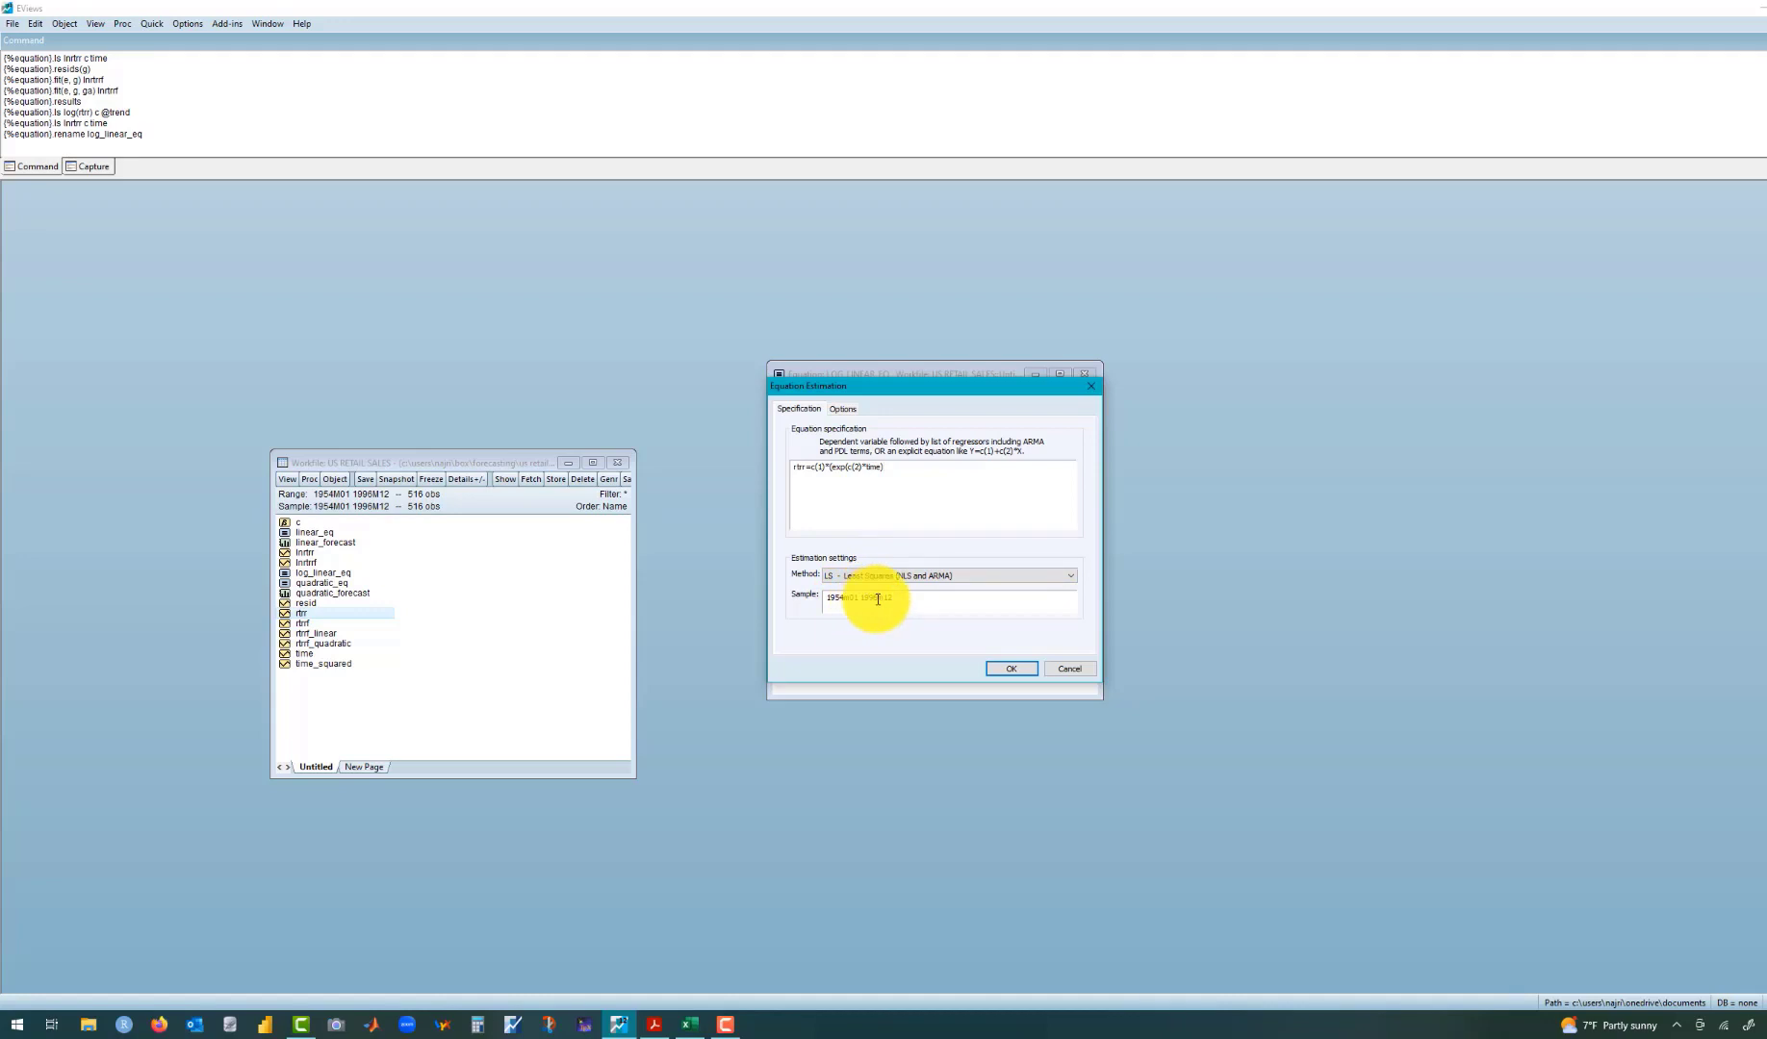
left_click(1001, 668)
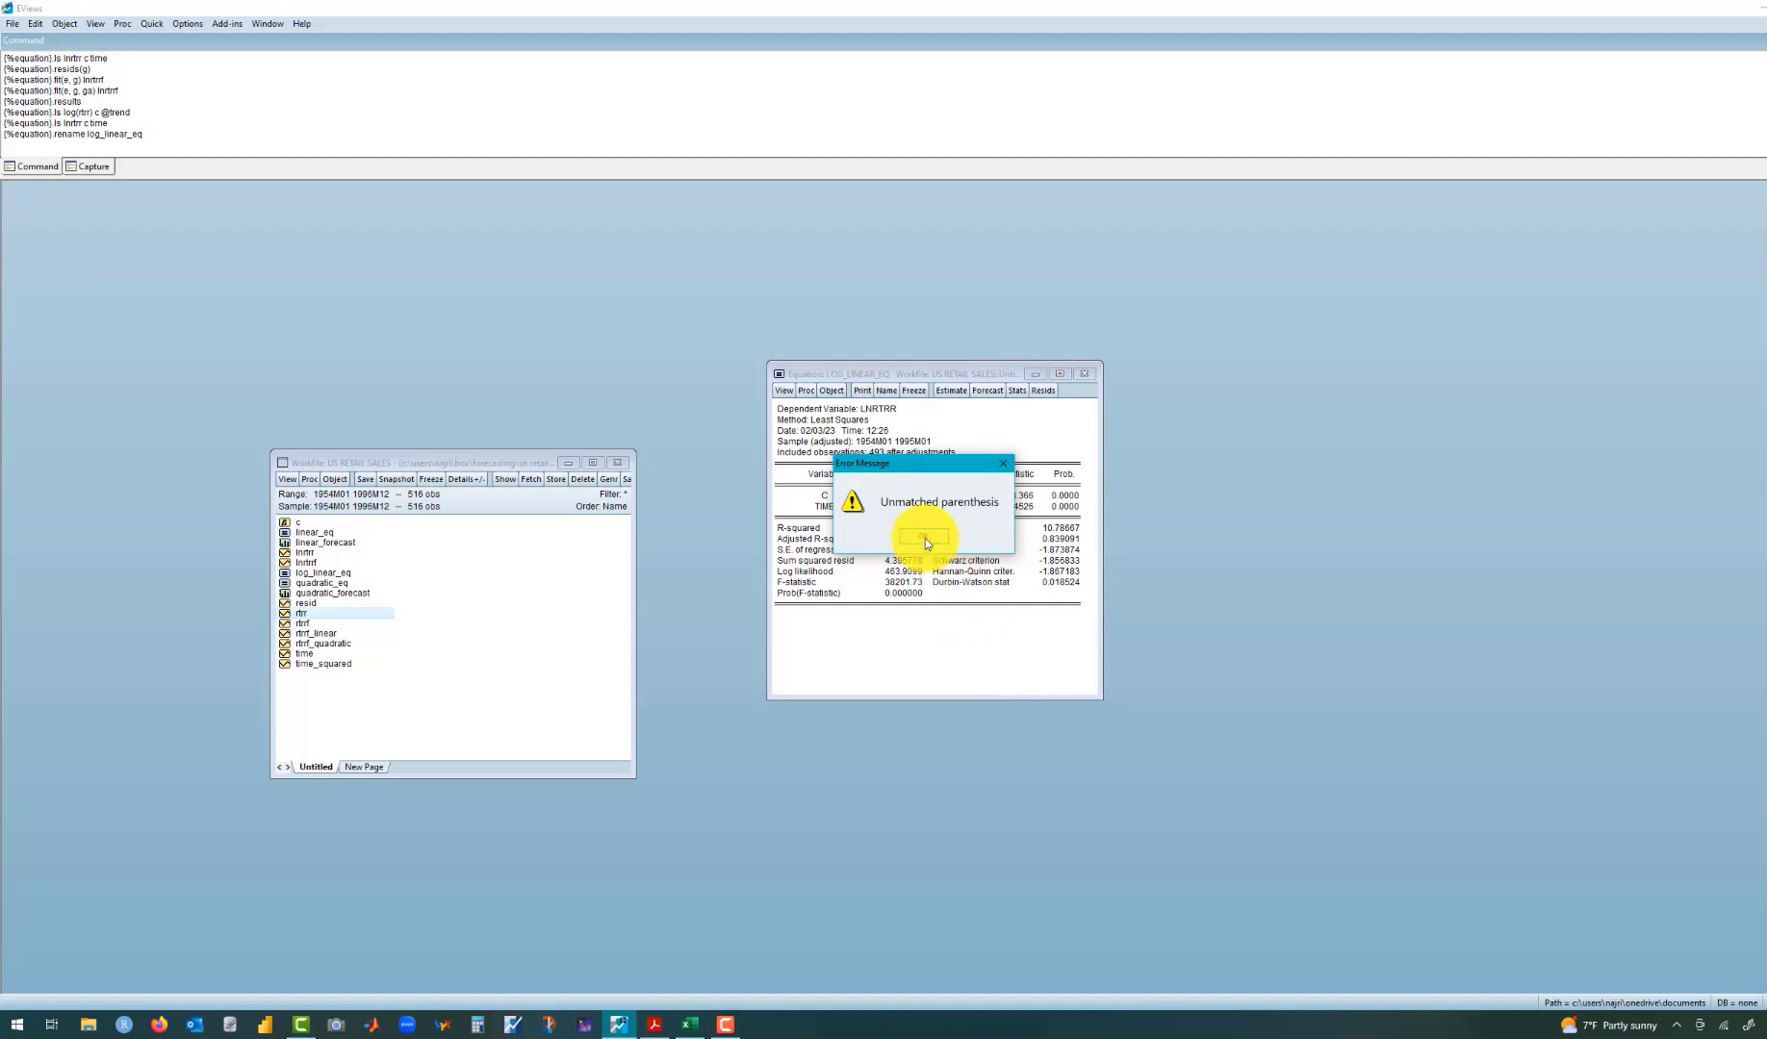
left_click(923, 537)
Step: Correct the parentheses so the specification reads rtrr=c(1)*exp(c(2)*time), and estimate it over 1954m01 1992m12
left_click(861, 479)
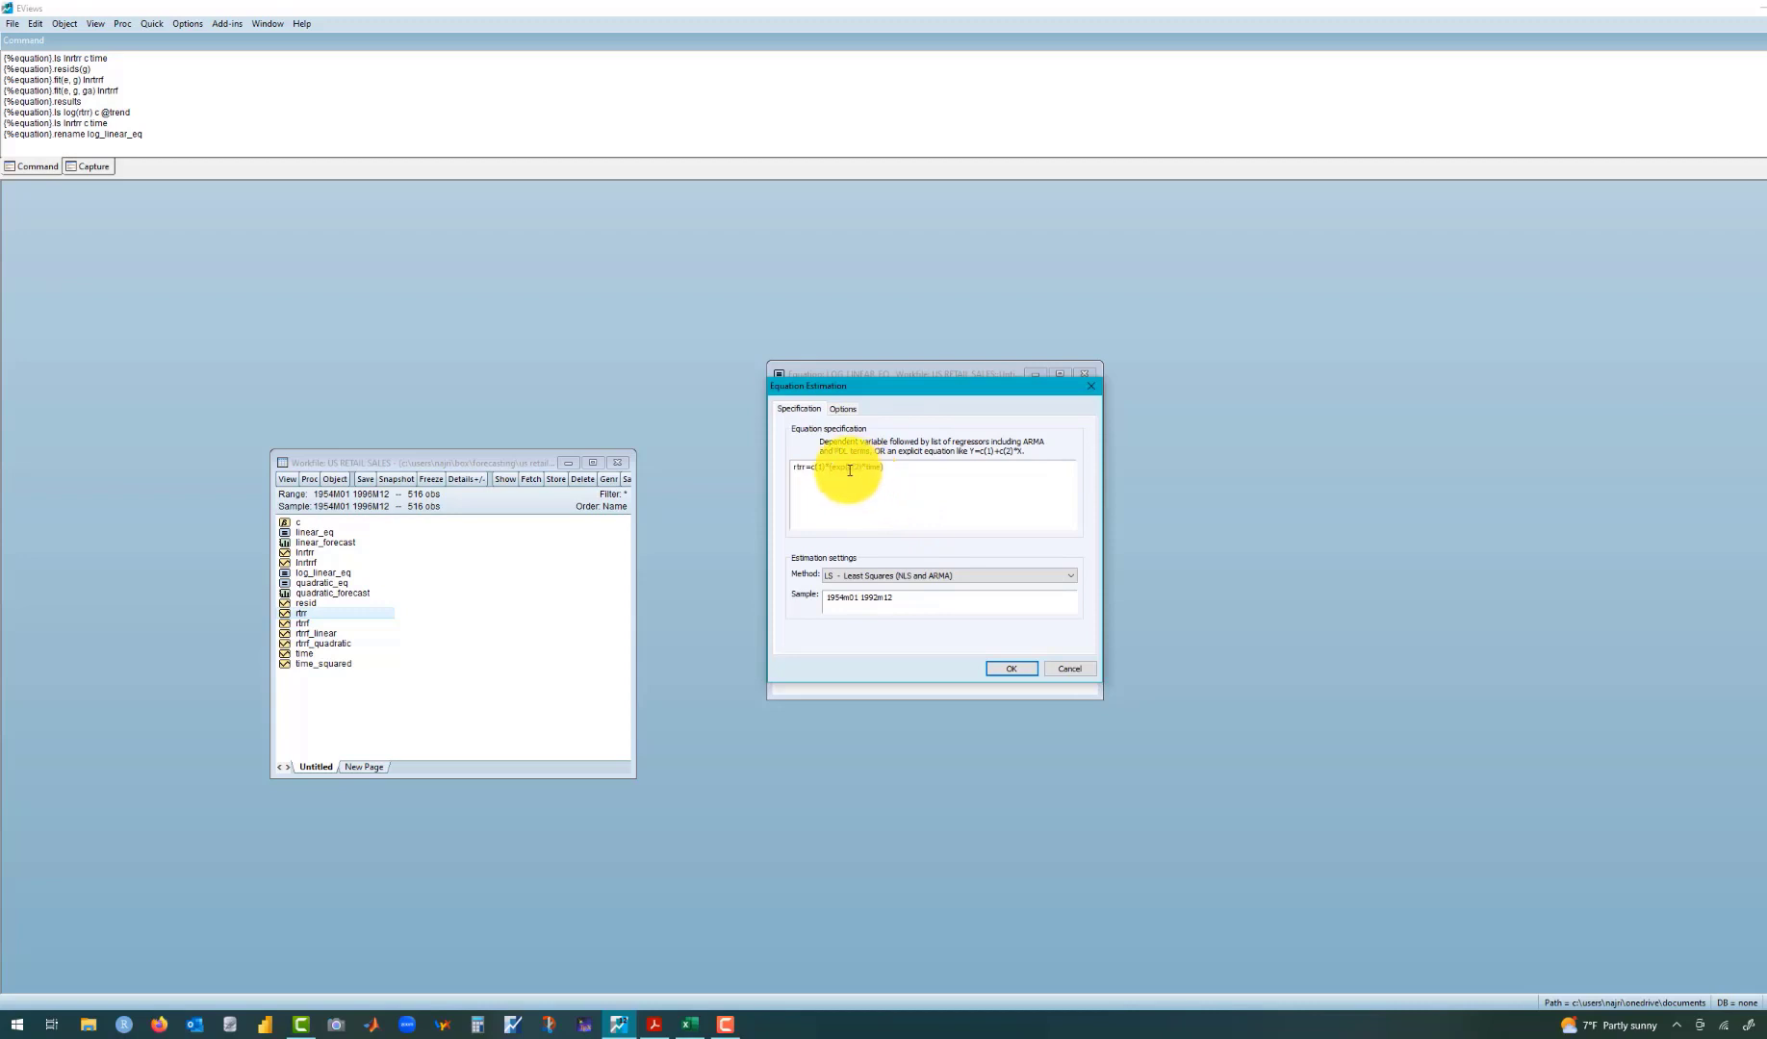
left_click(847, 470)
type("(")
left_click(1003, 669)
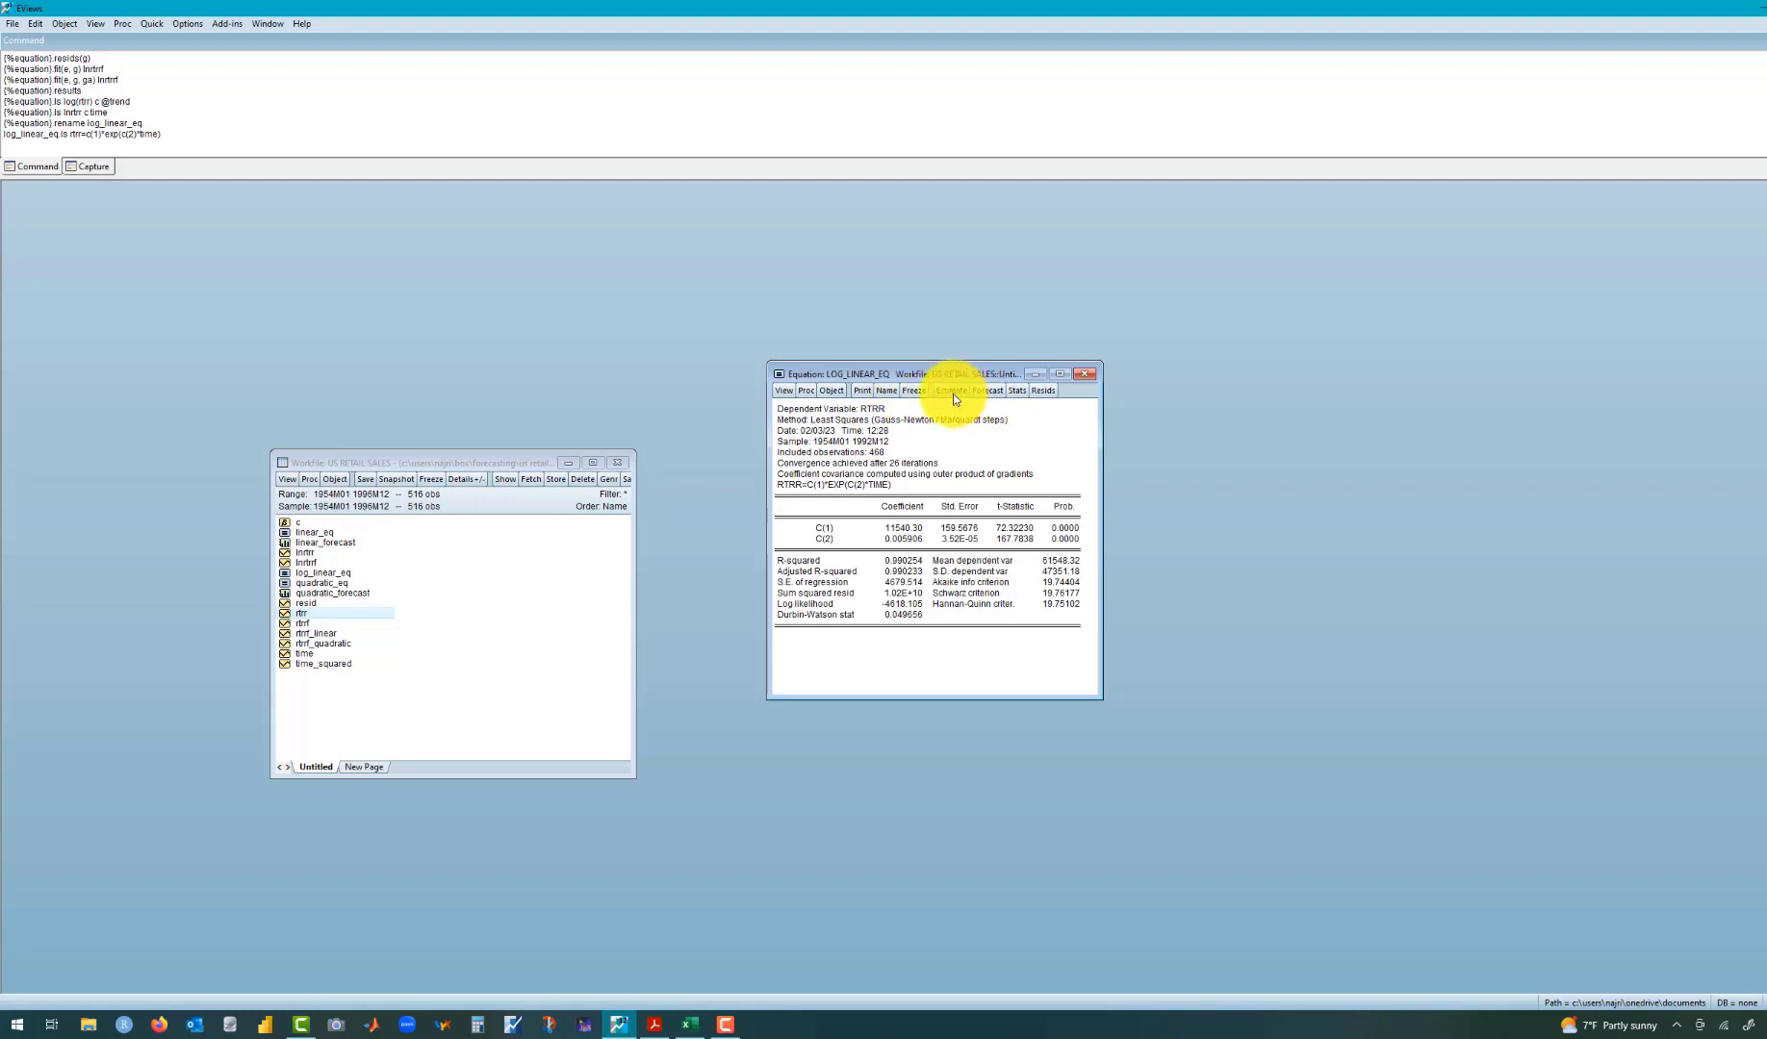
Step: Rename the estimated exponential equation as exp_eq
left_click(879, 395)
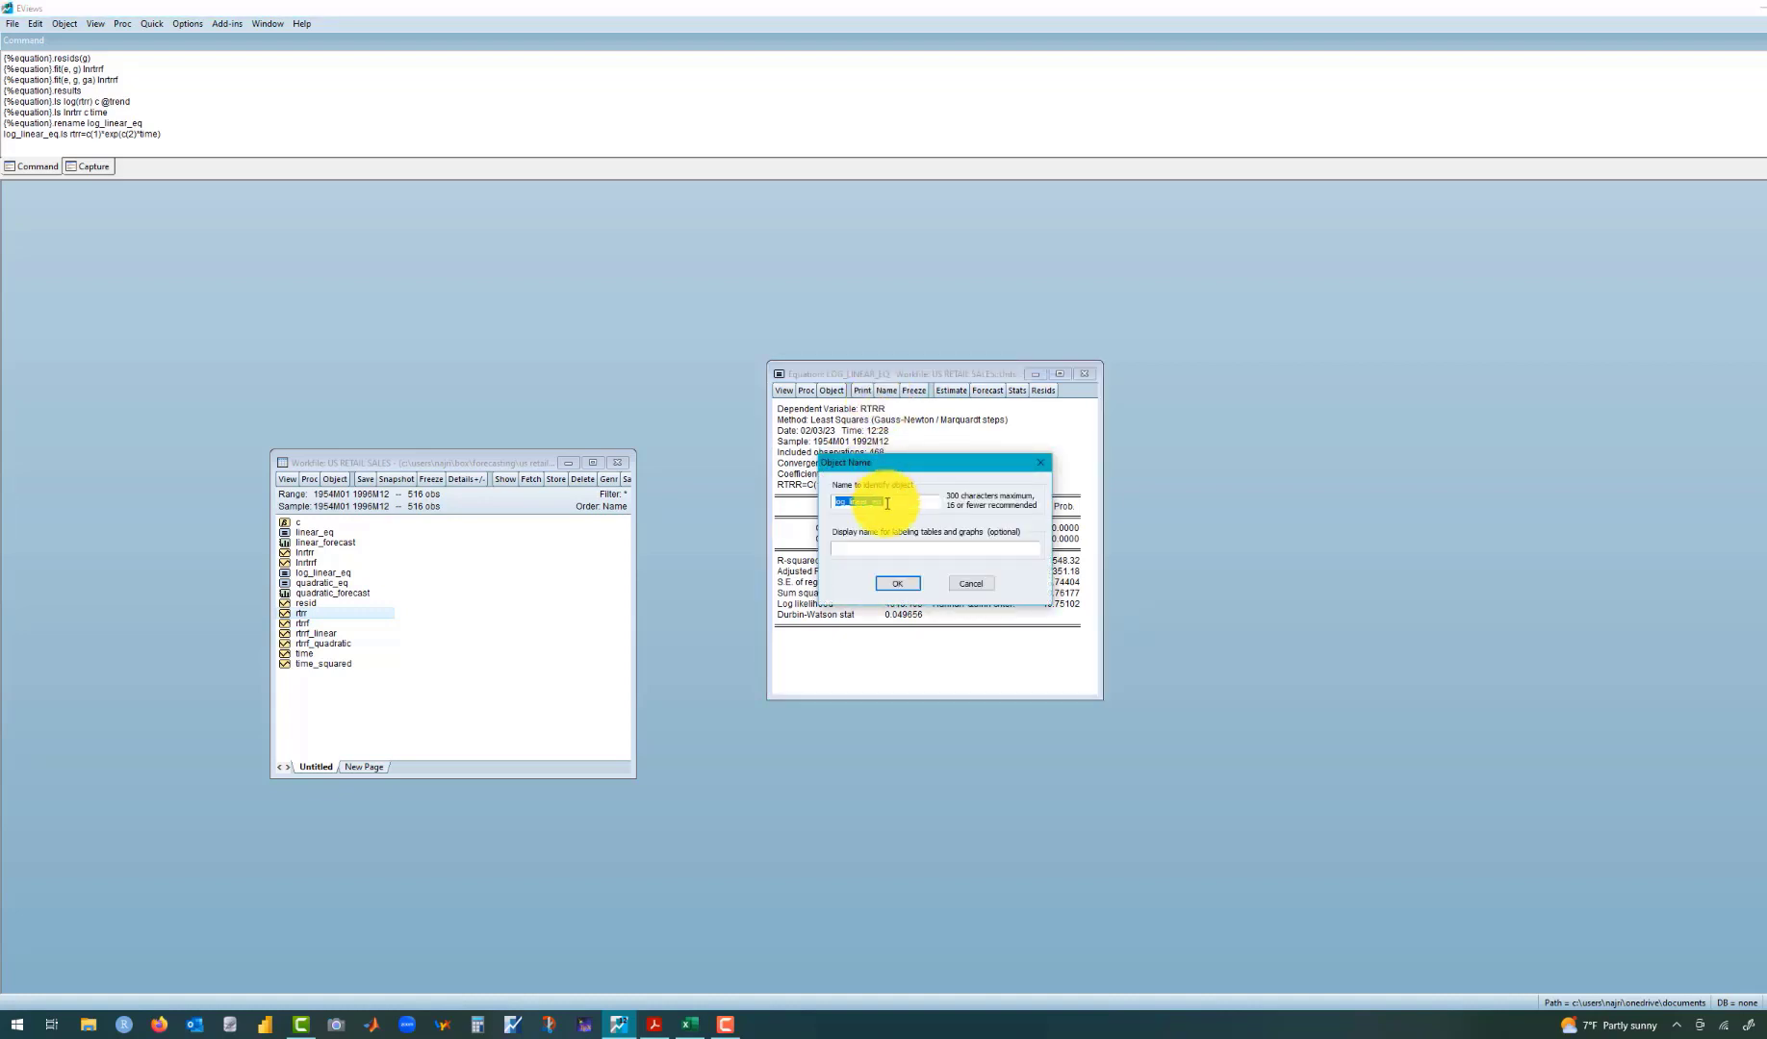
left_click(887, 504)
left_click_drag(887, 504, 830, 511)
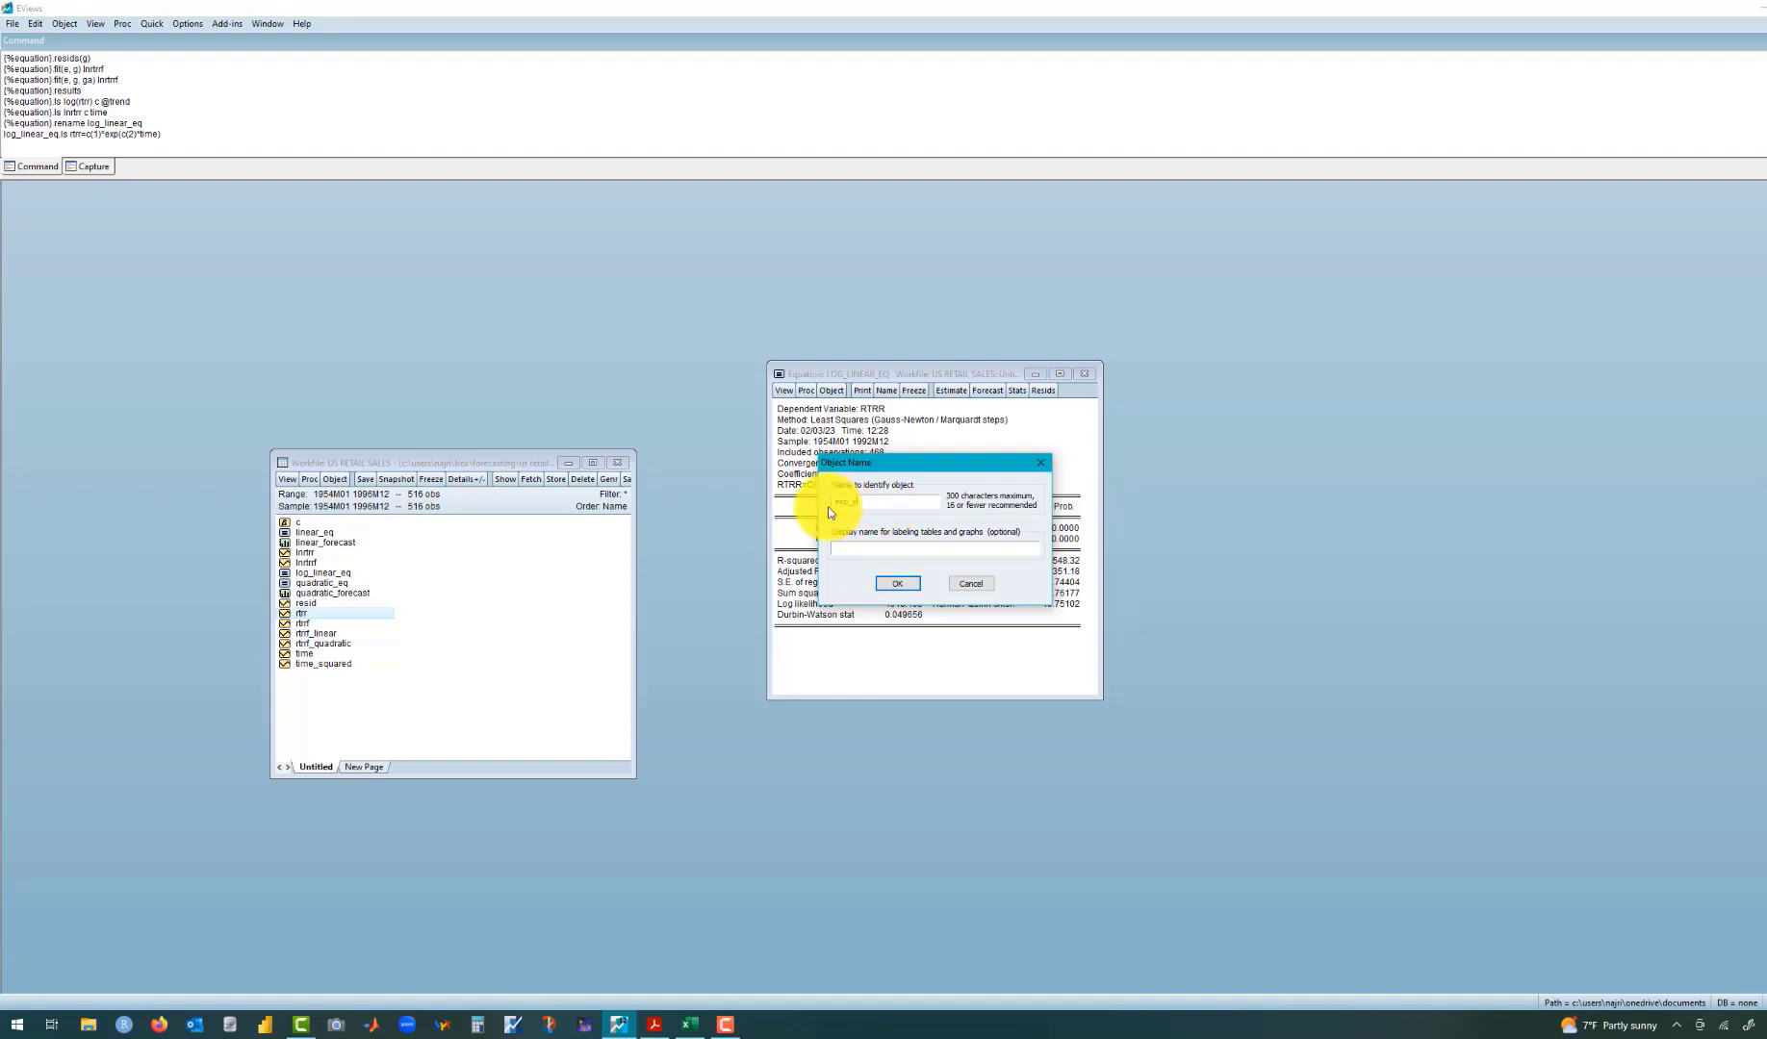
left_click(895, 579)
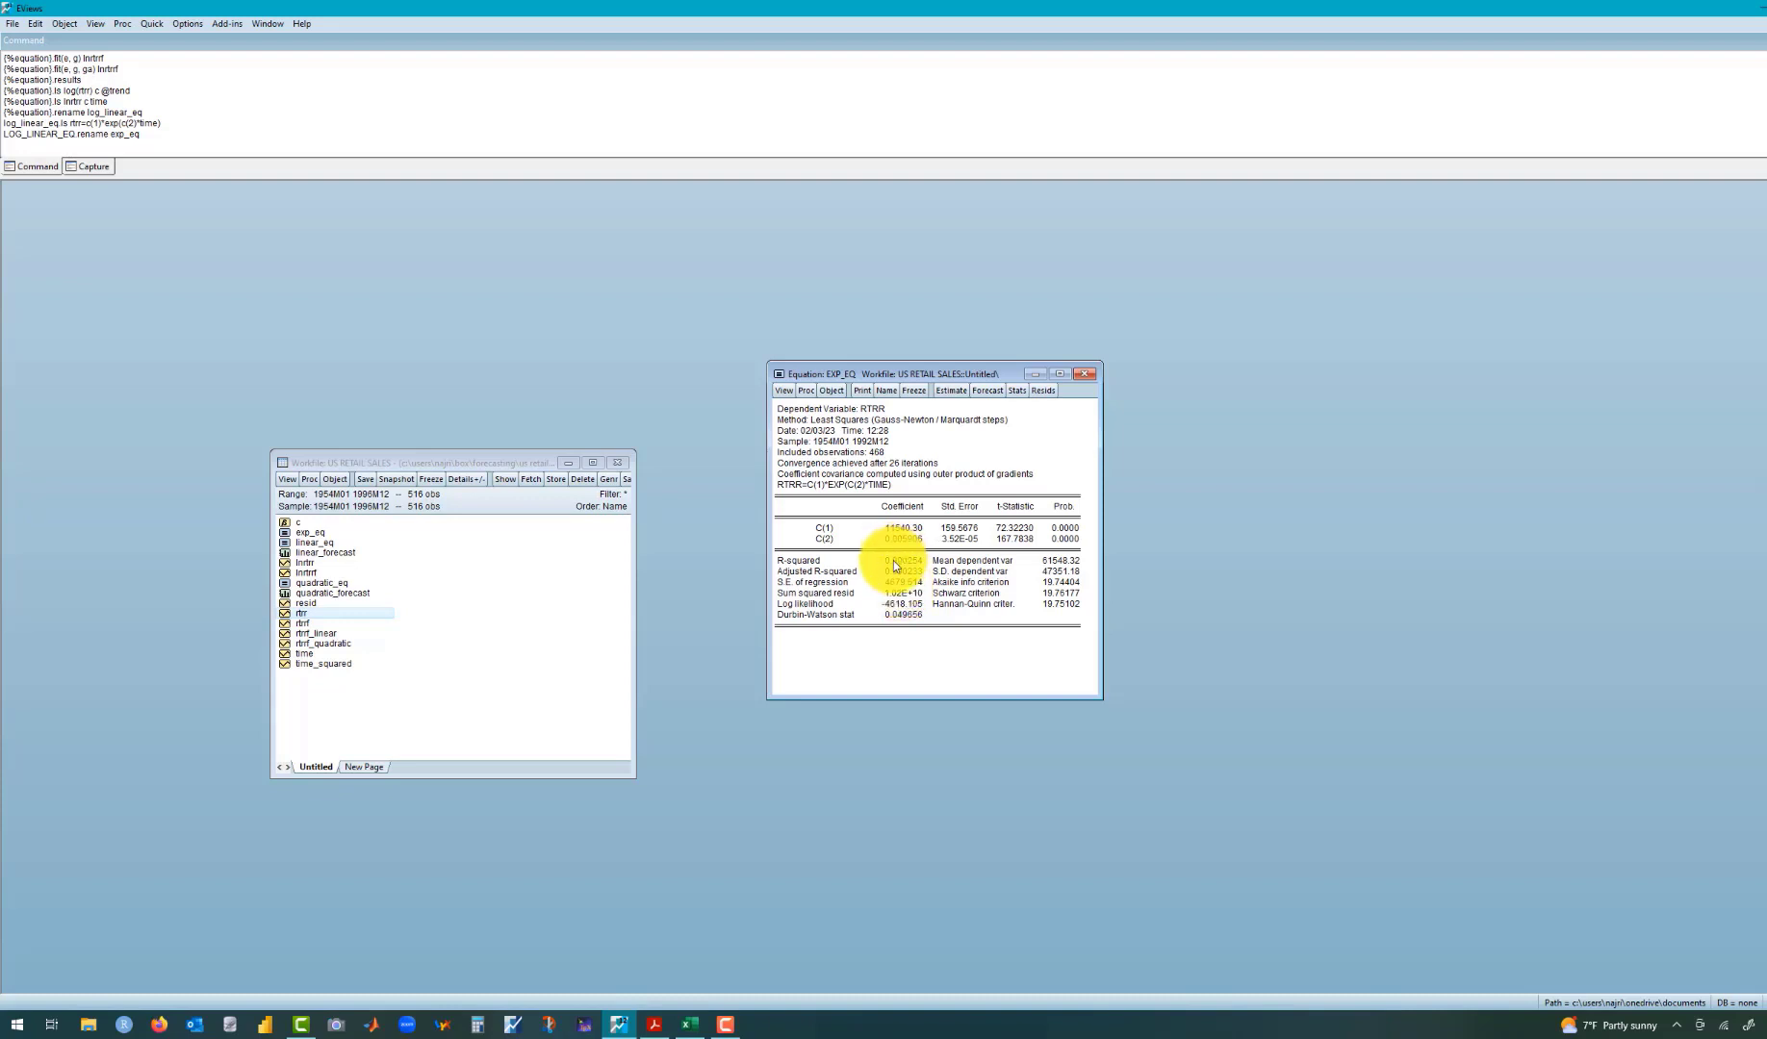
Step: Examine the fit statistics of exp_eq and its enlarged residual, actual and fitted graph, and restore the window's size
left_click(893, 560)
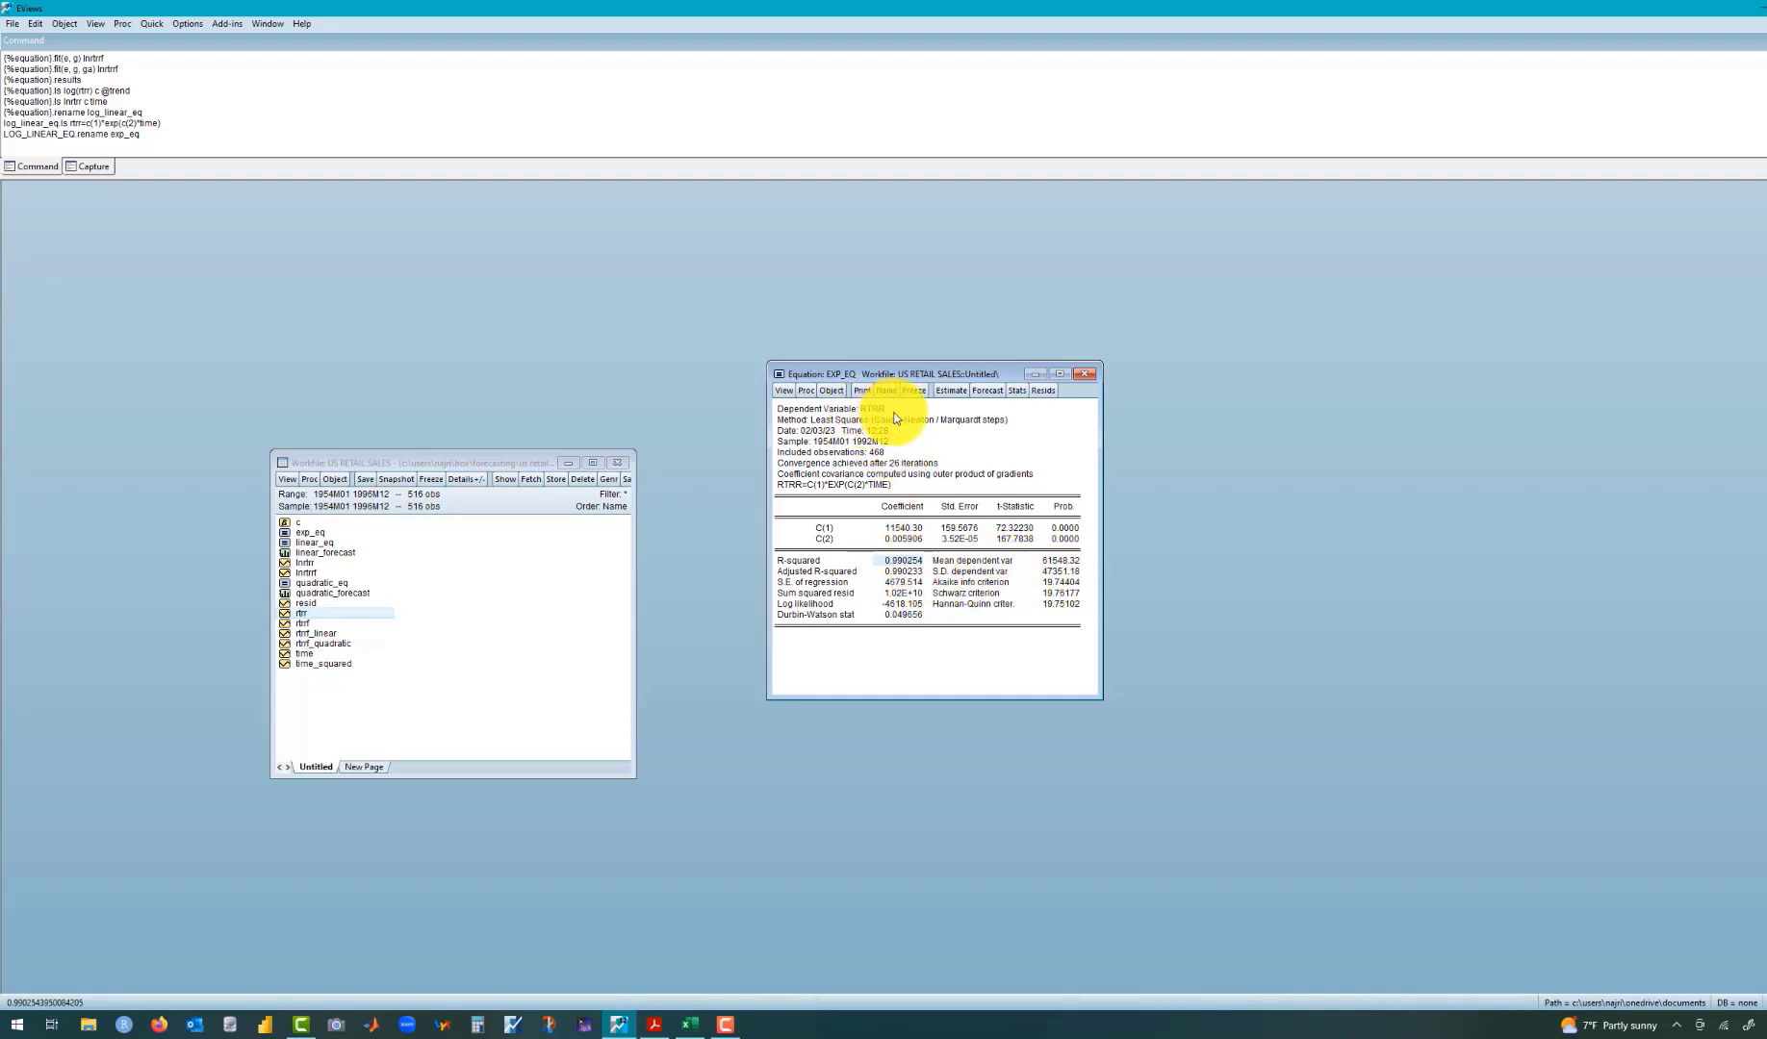
left_click(954, 664)
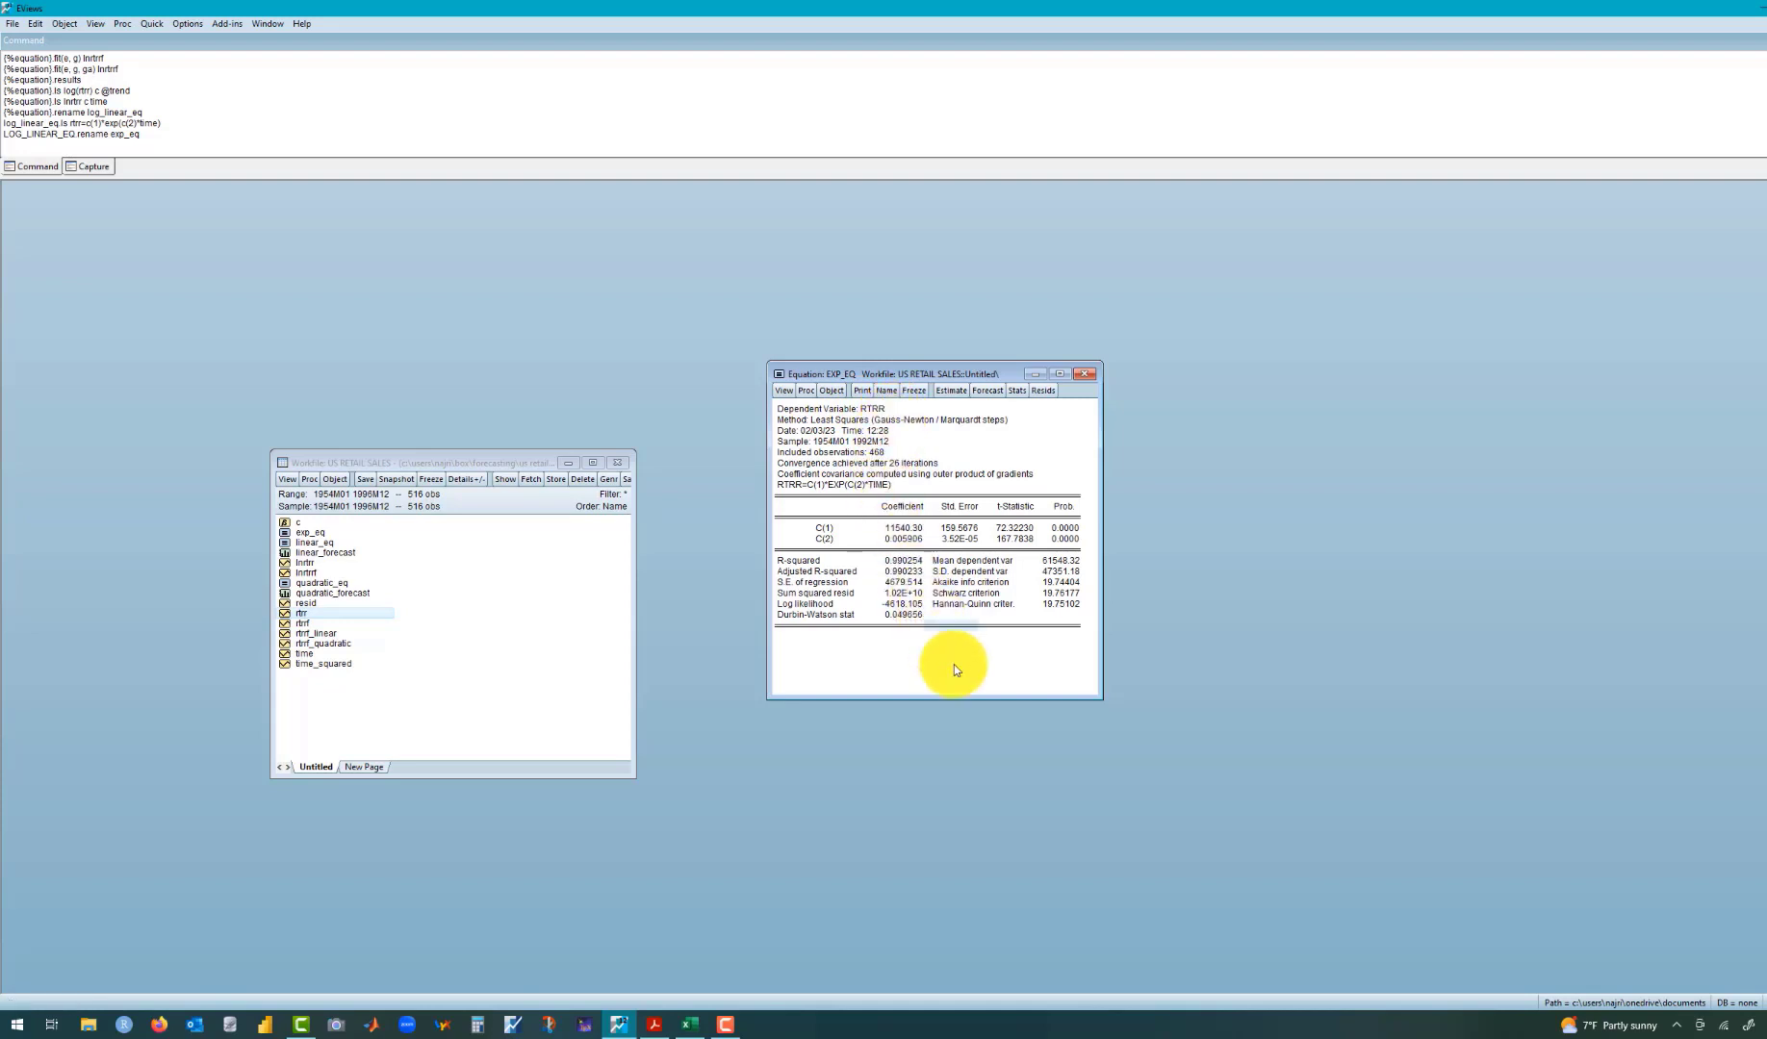
left_click(1046, 394)
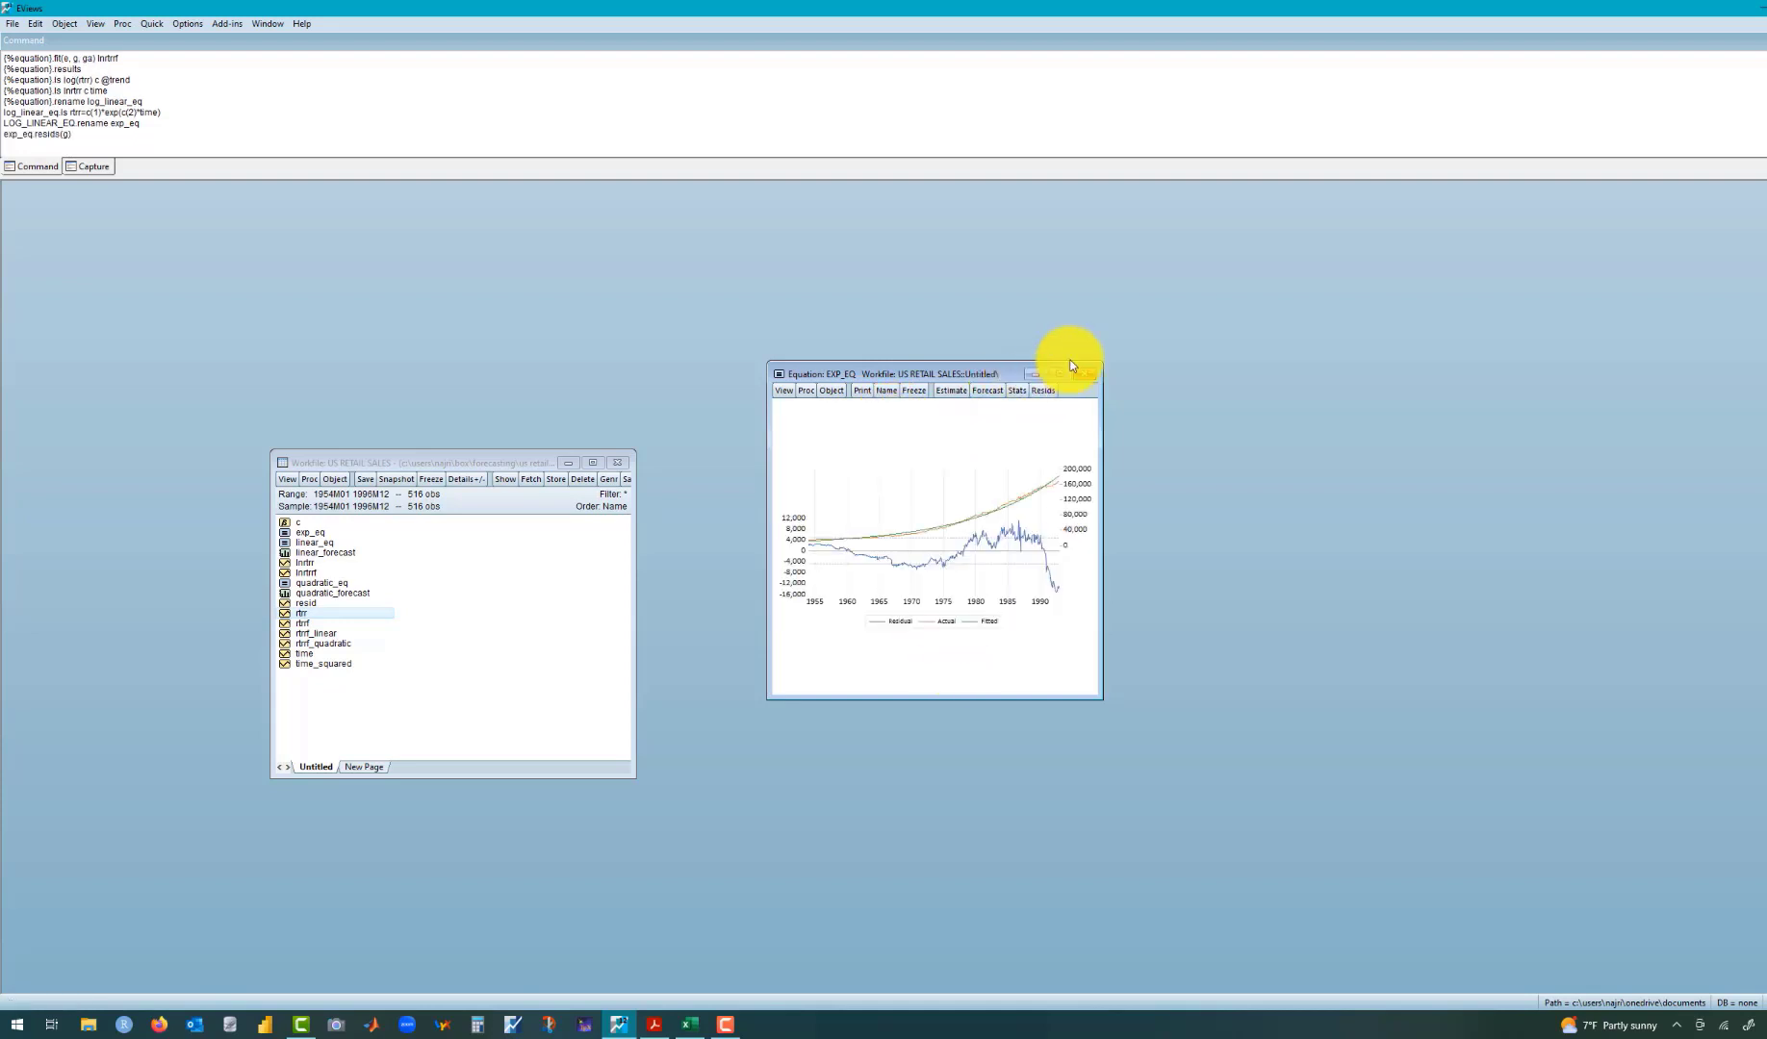
left_click(1061, 374)
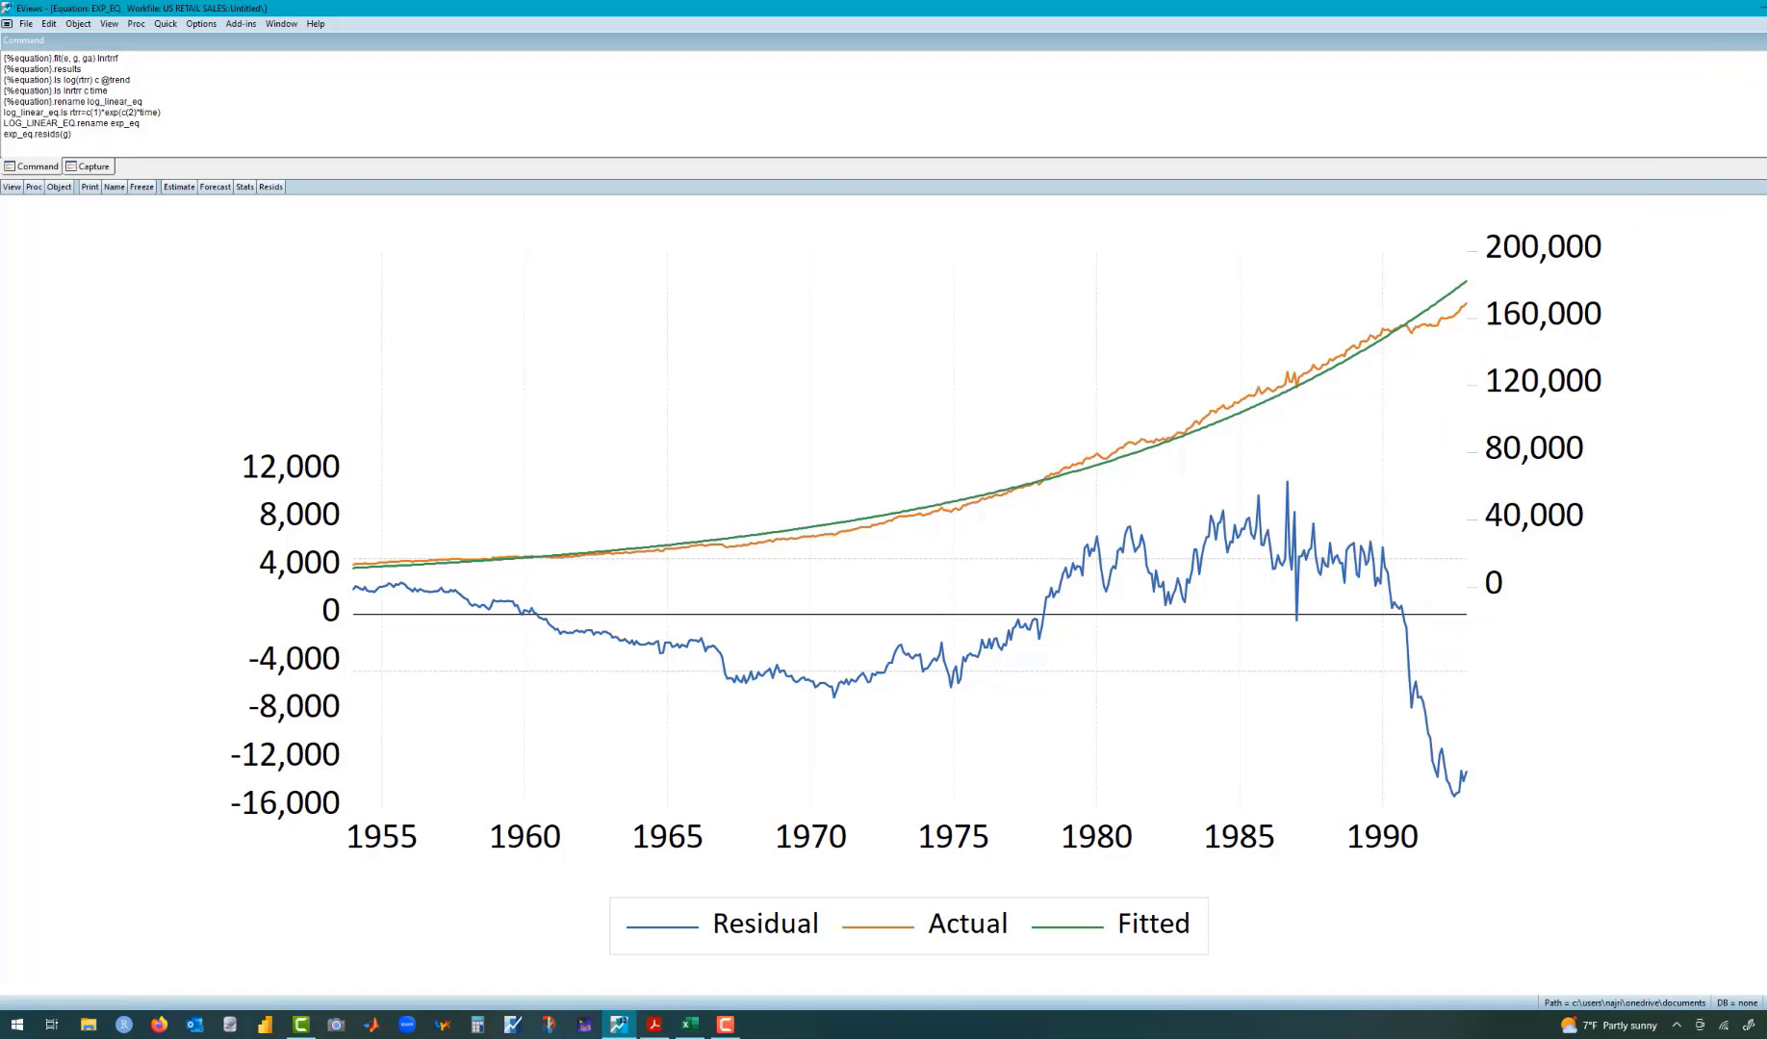
left_click(1705, 21)
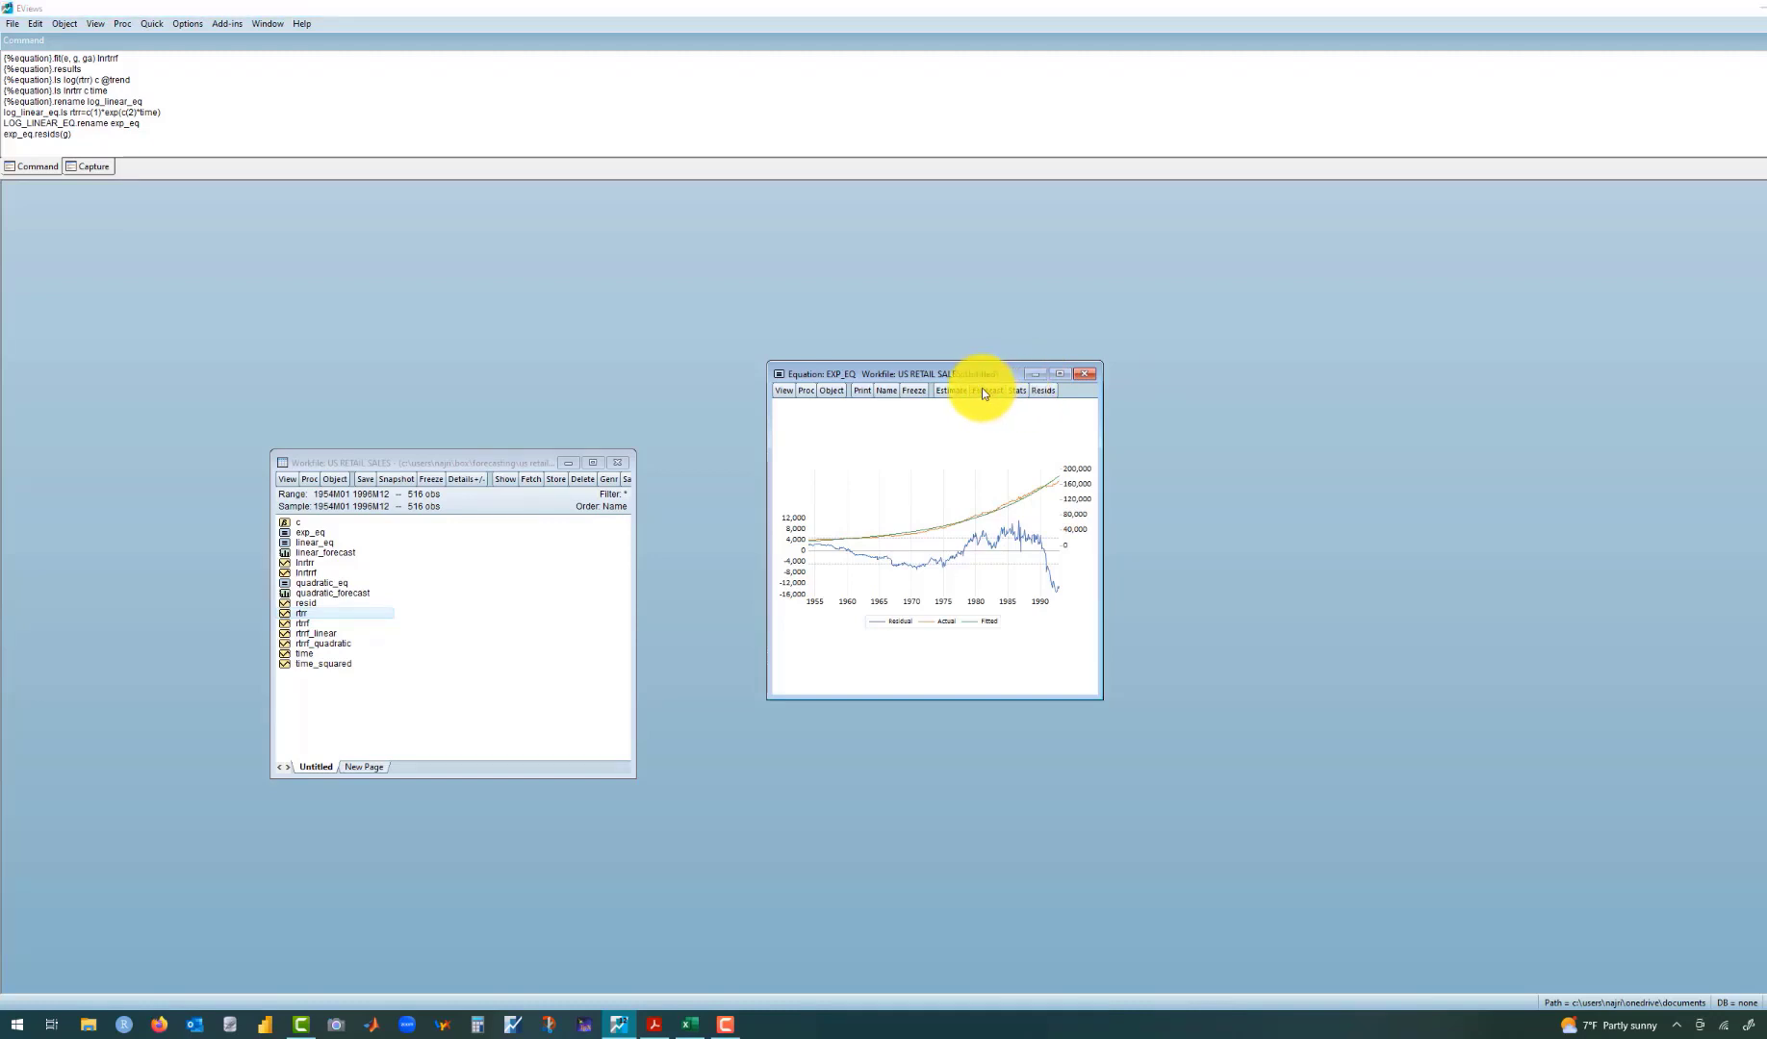
Step: Forecast rtrr from exp_eq as rtrrf over 1954m01 1992m12 without inserting actuals, using the Forecast & Actuals graph output
left_click(982, 390)
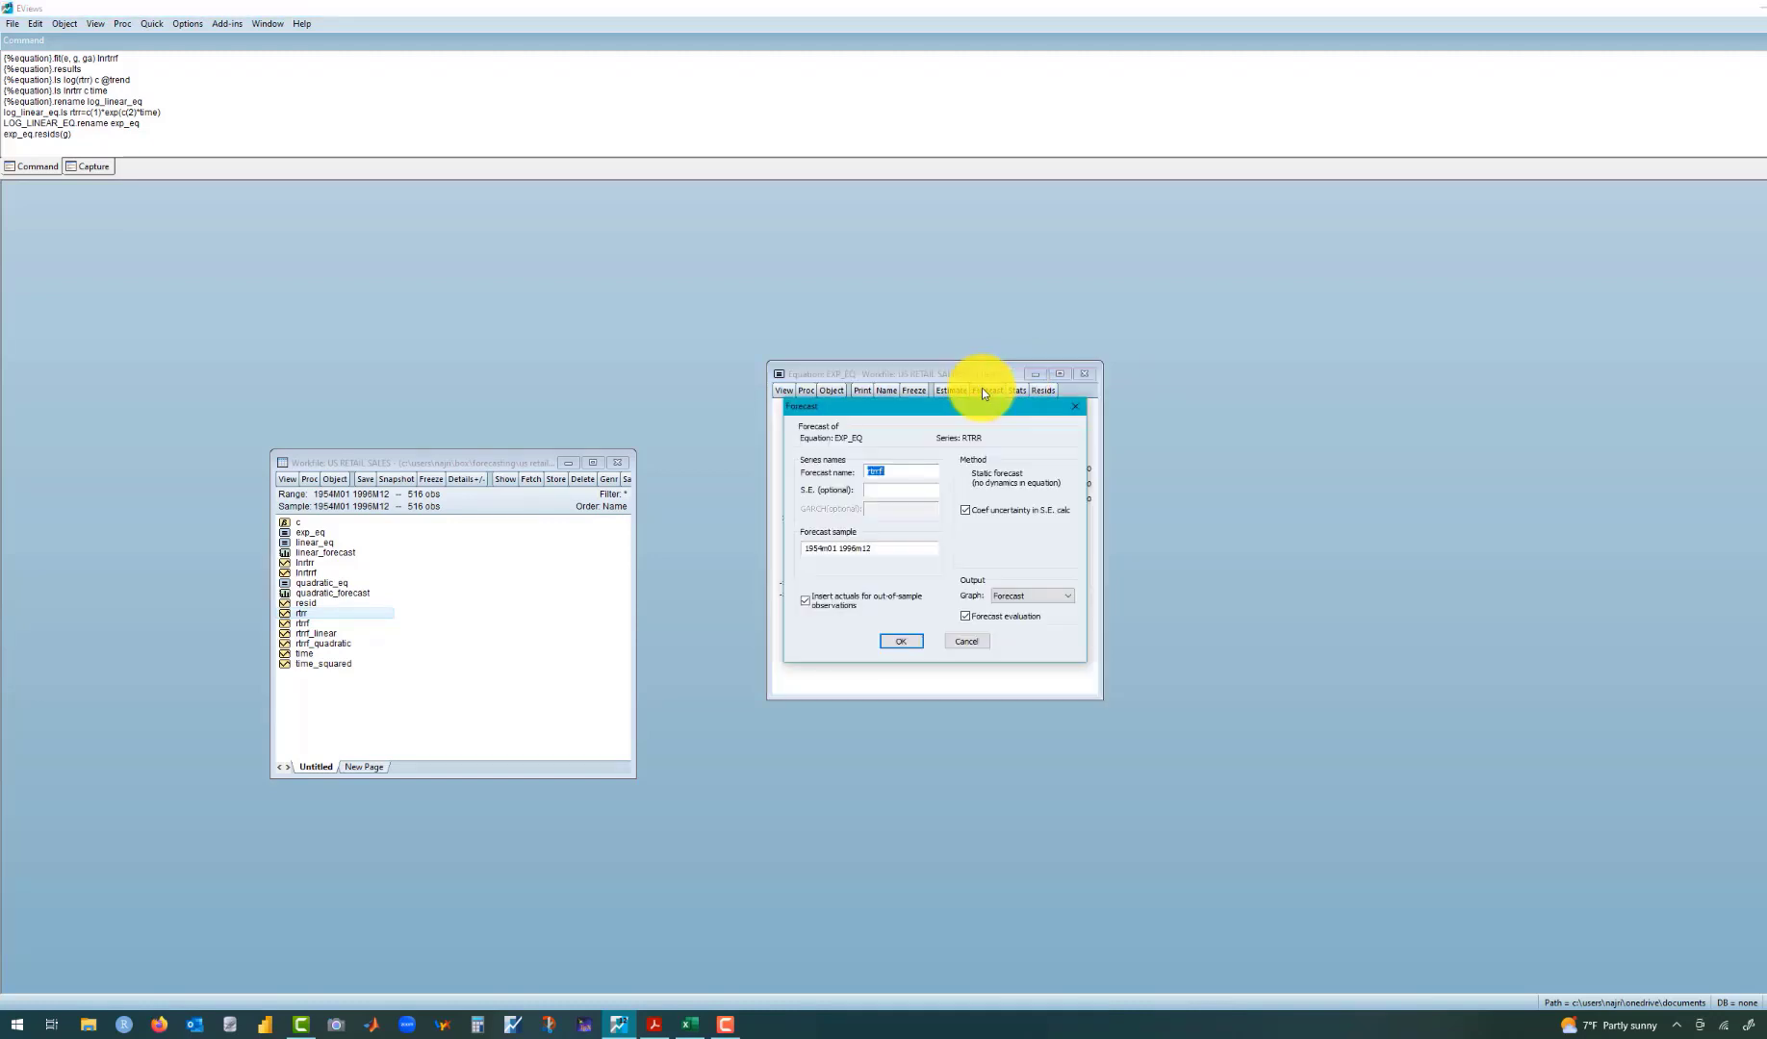
left_click(851, 550)
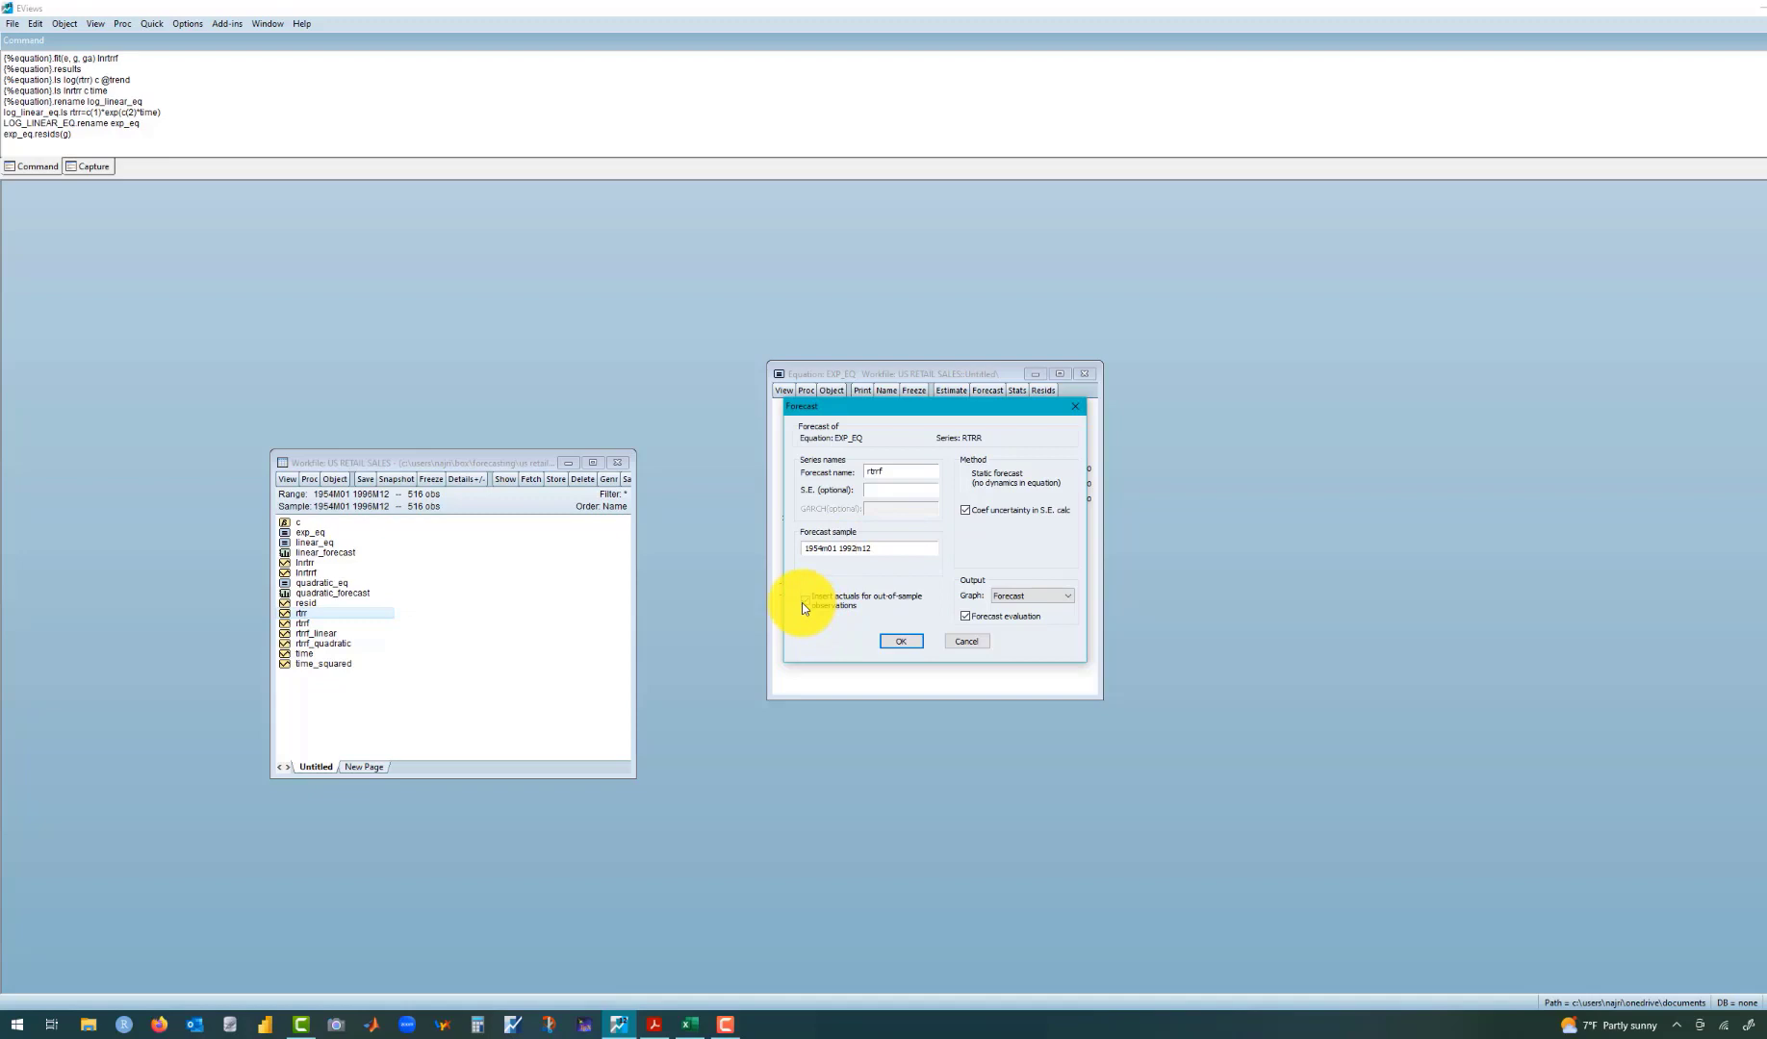
left_click(1016, 602)
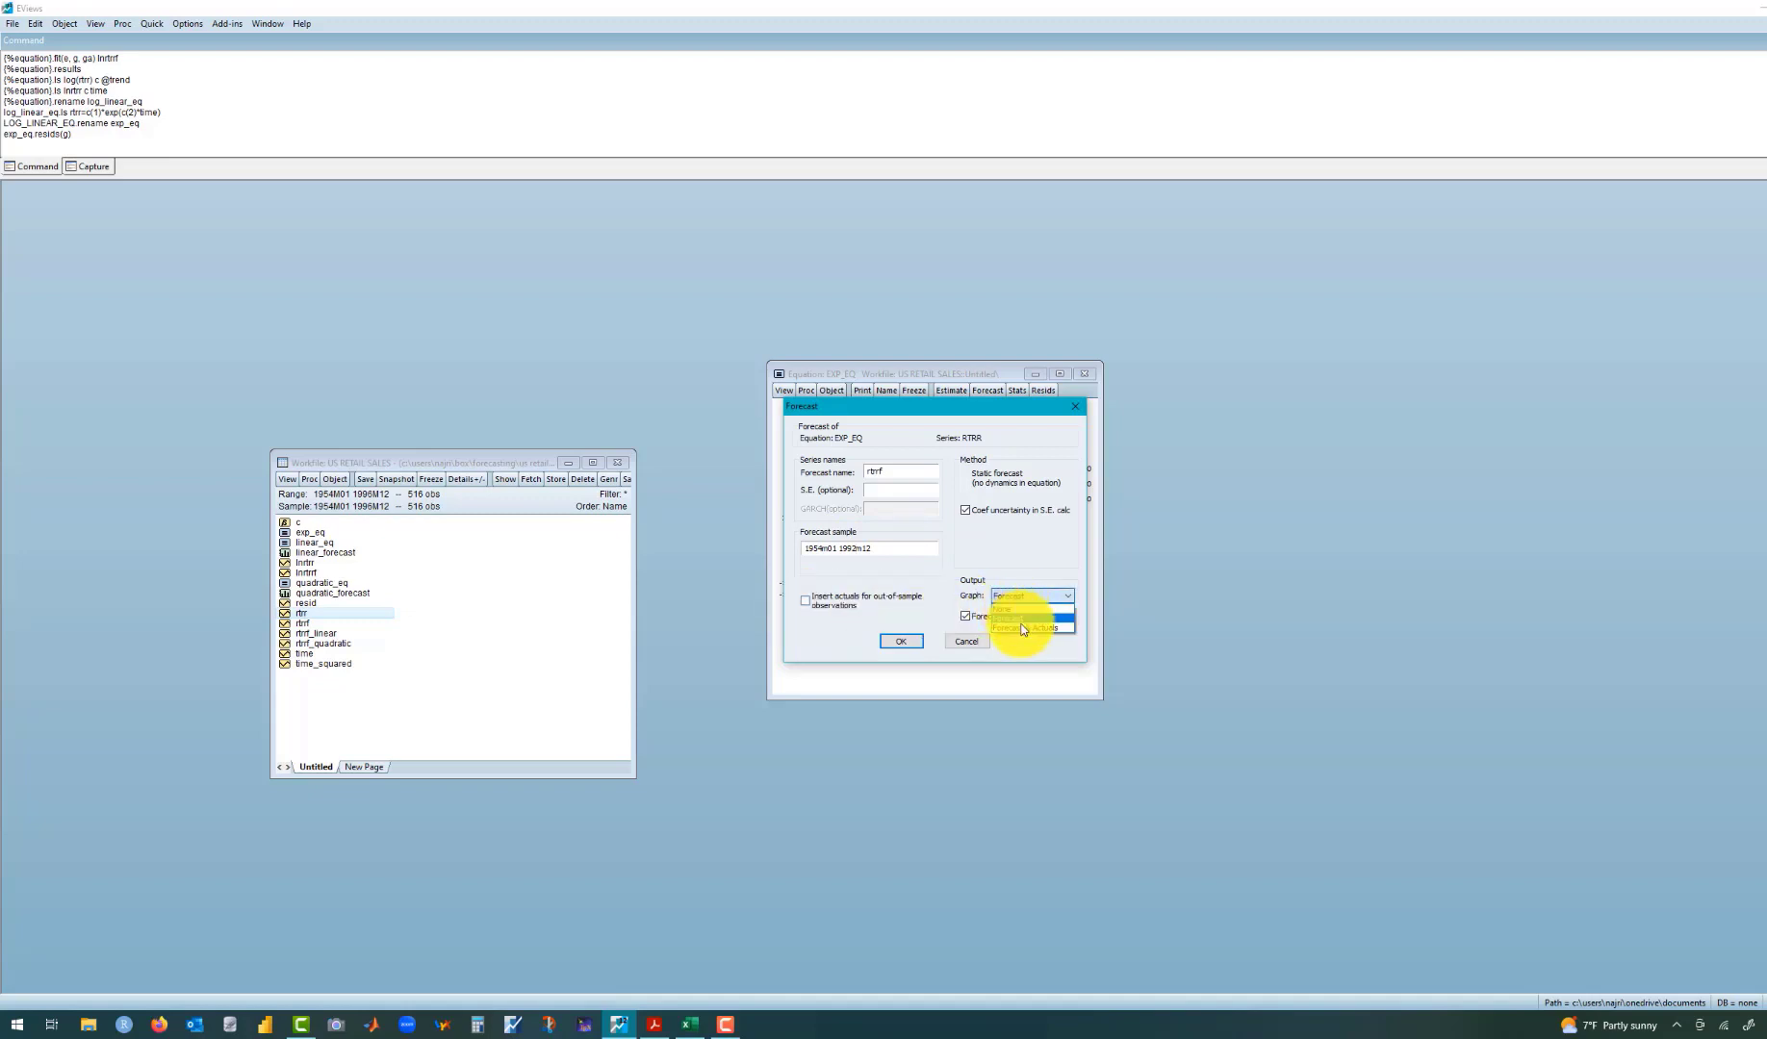
left_click(1018, 614)
left_click(911, 643)
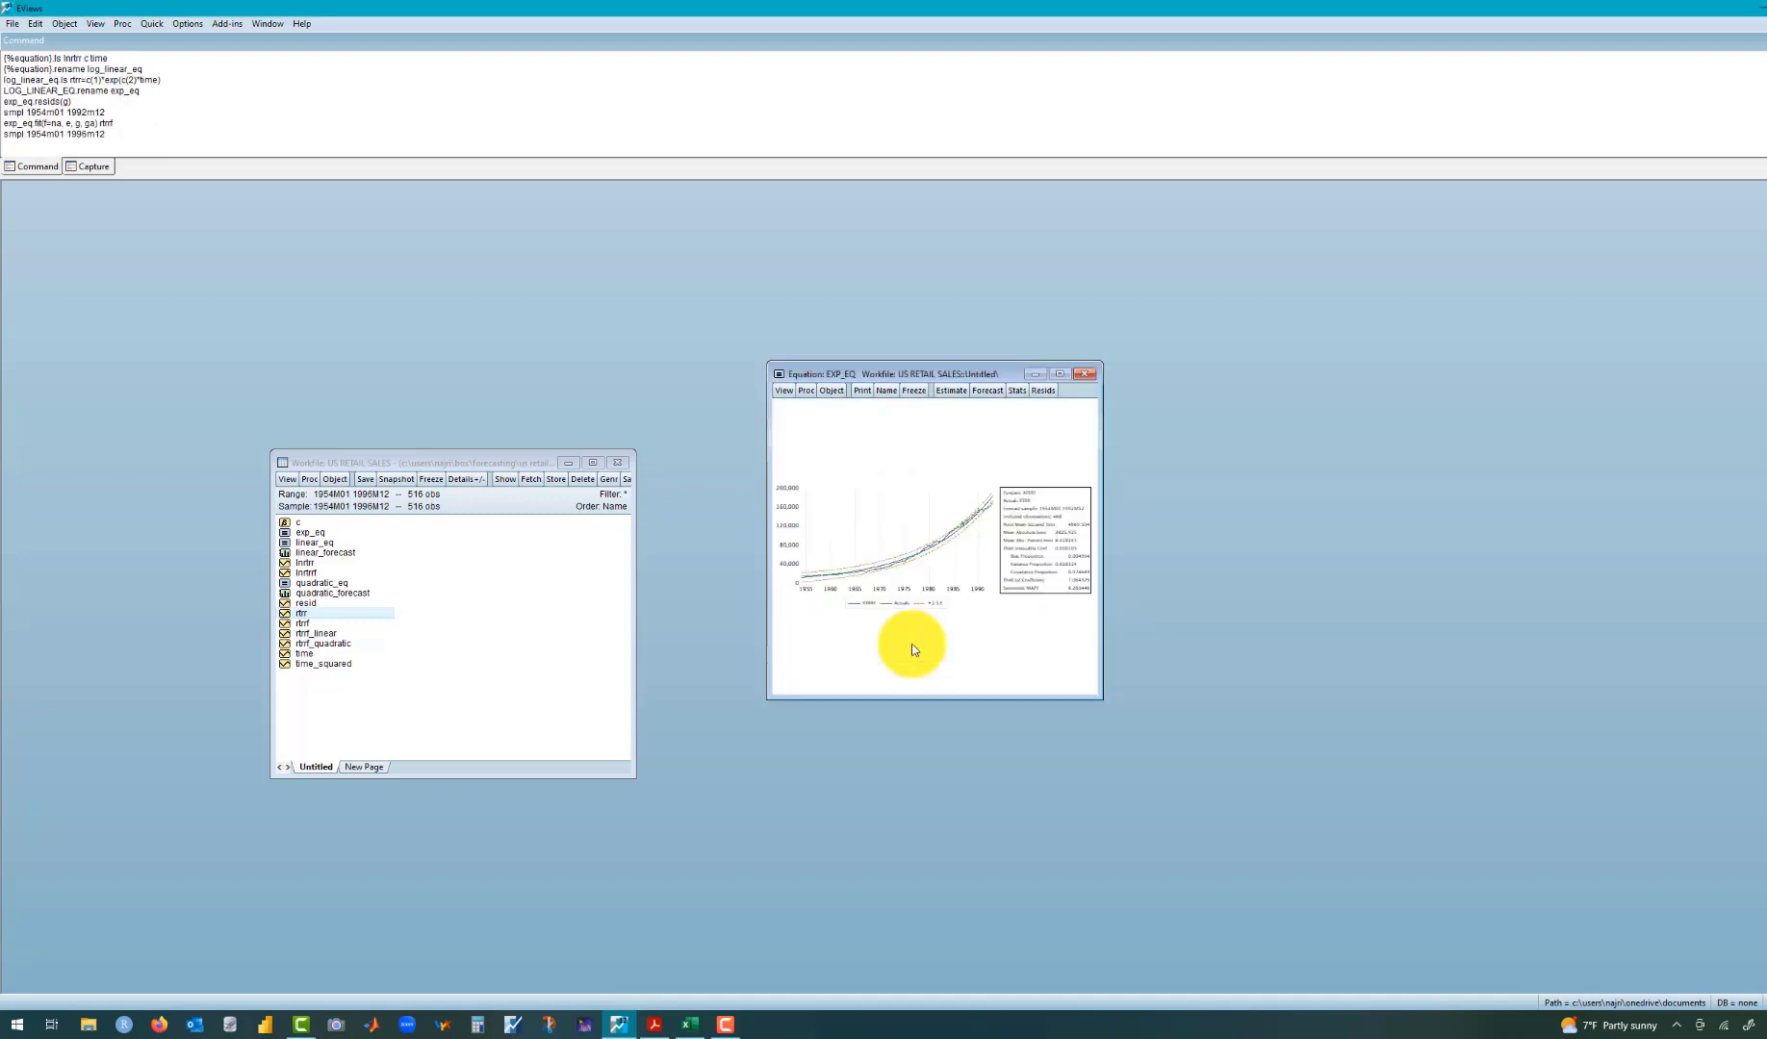
Step: Enlarge the forecast output and enter its root mean squared error, 4669.504, as the Exponential Trend's Out-of-Sample RMSE in the Forecast Evaluation Excel workbook
left_click(1065, 375)
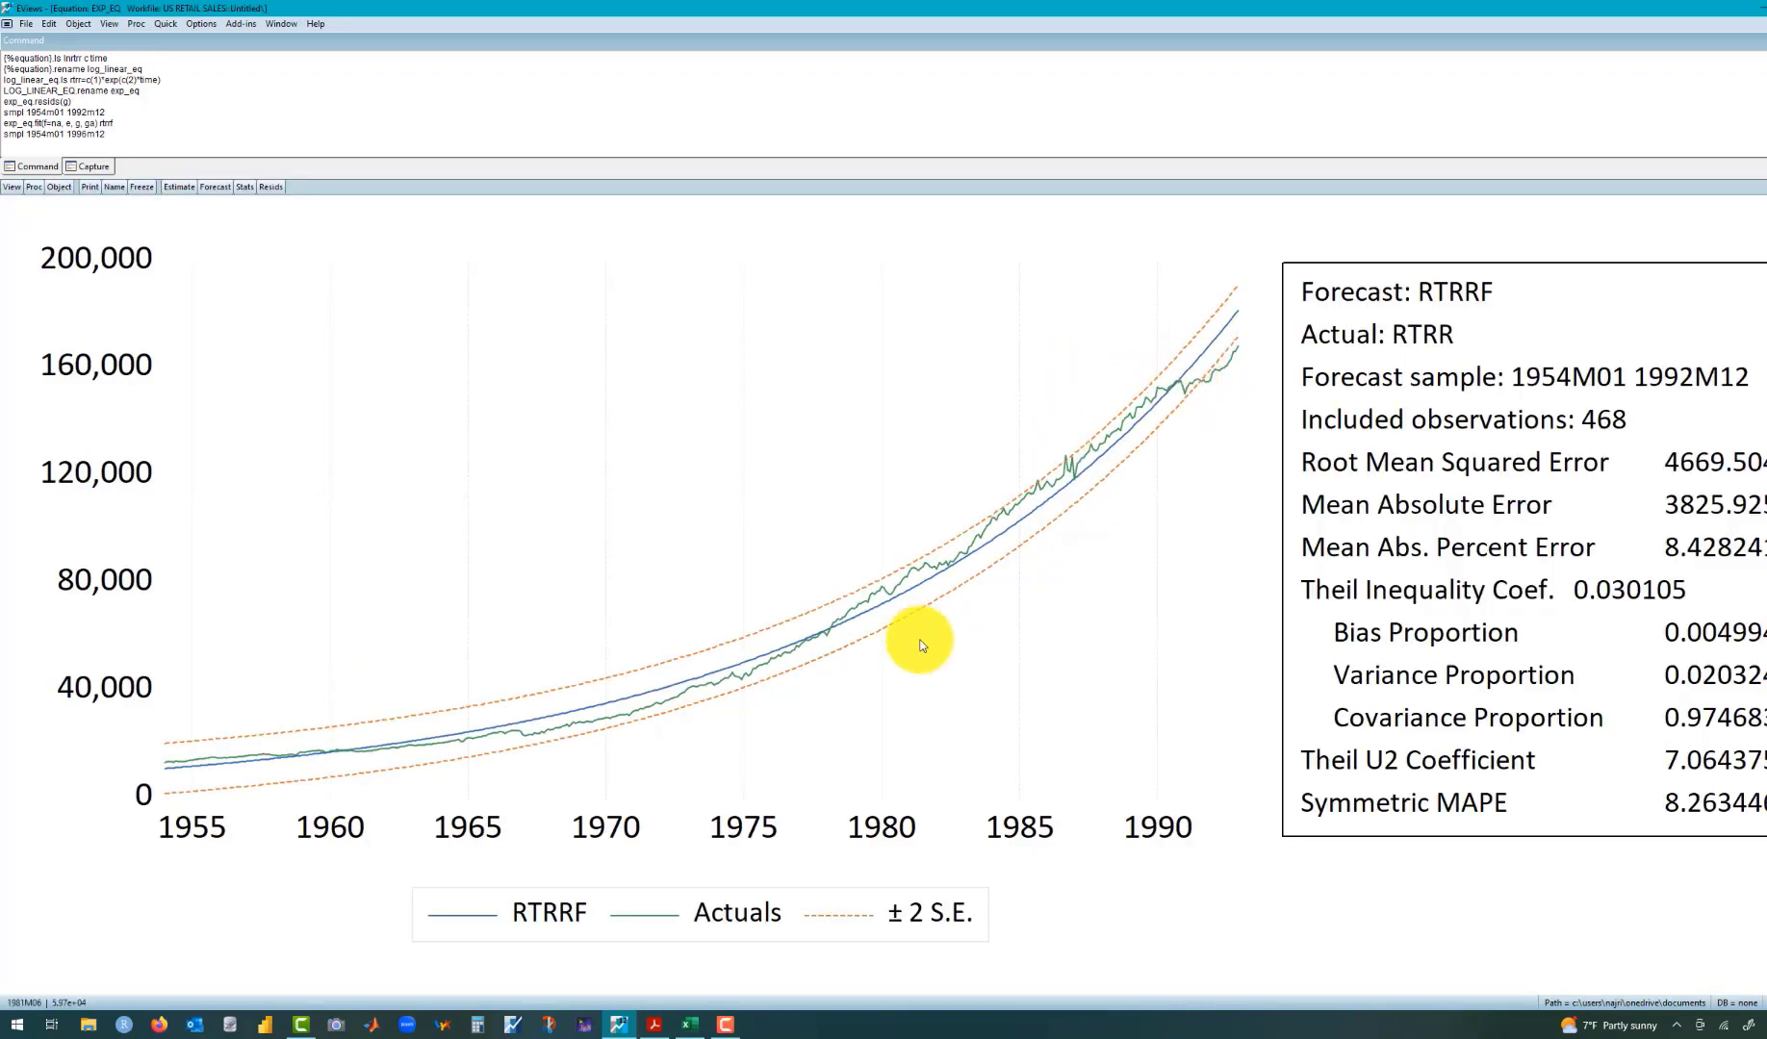
left_click(690, 1025)
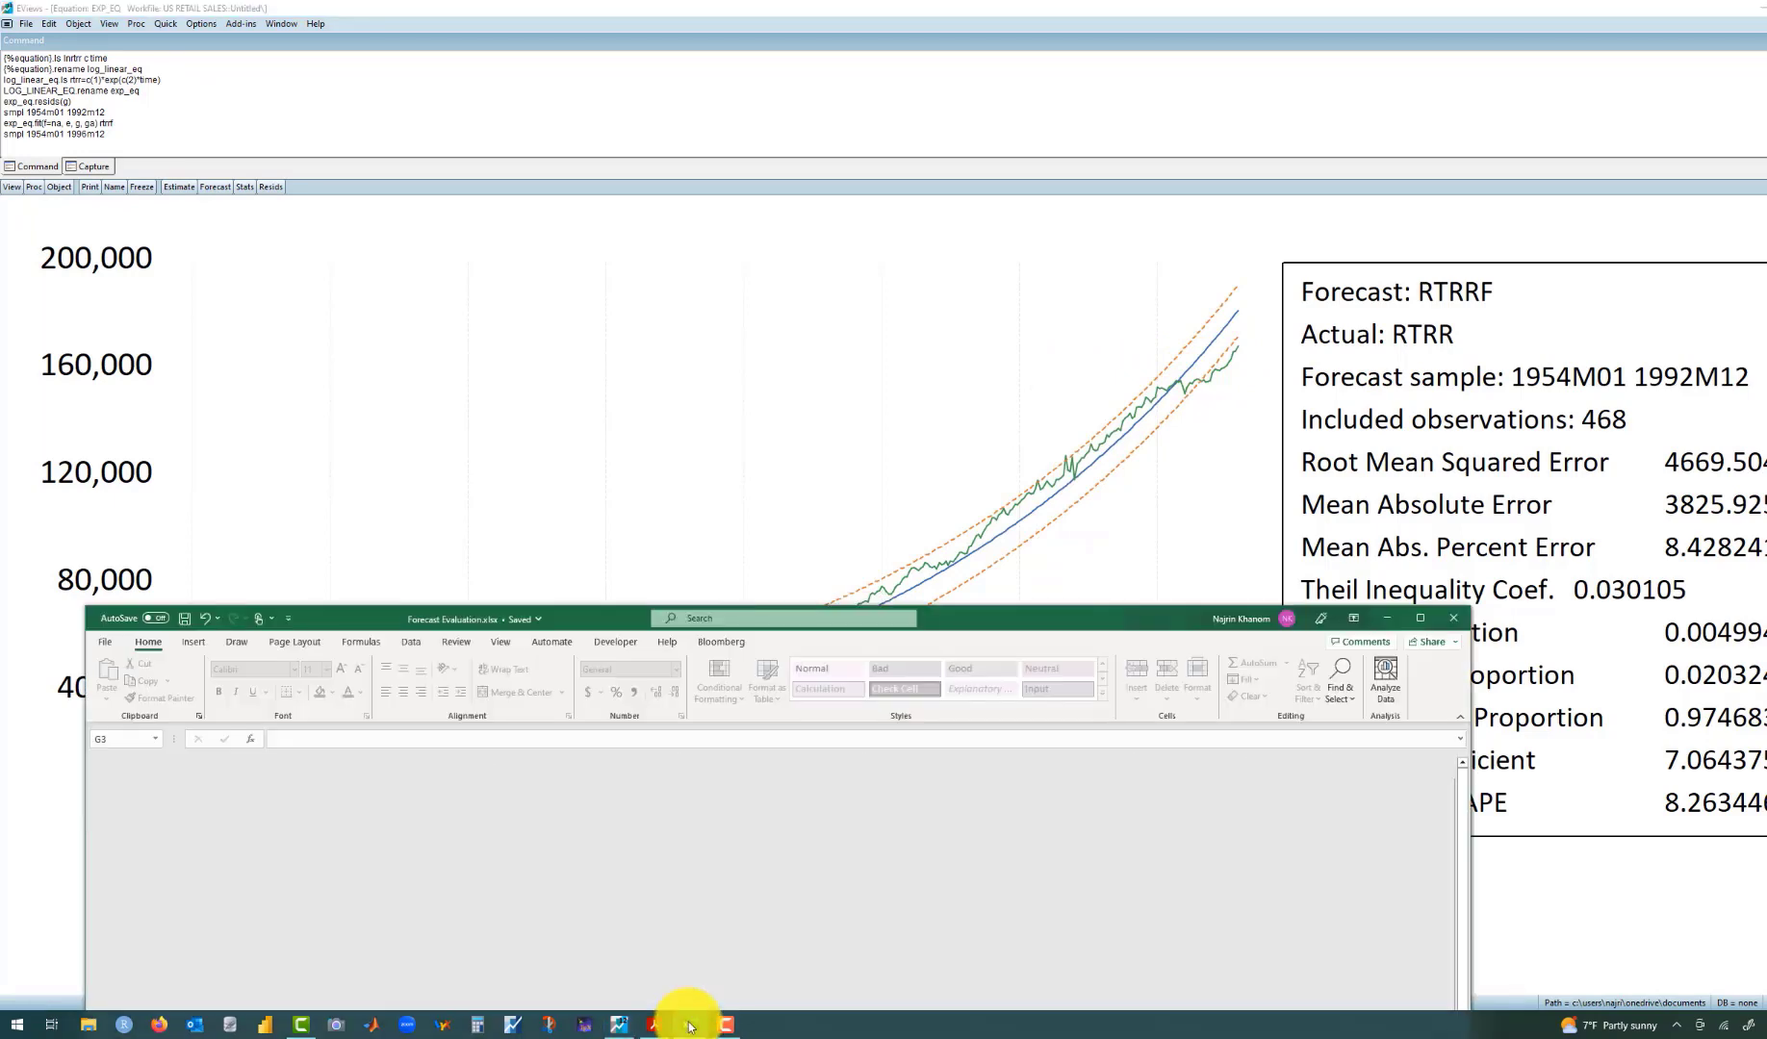
left_click(1159, 961)
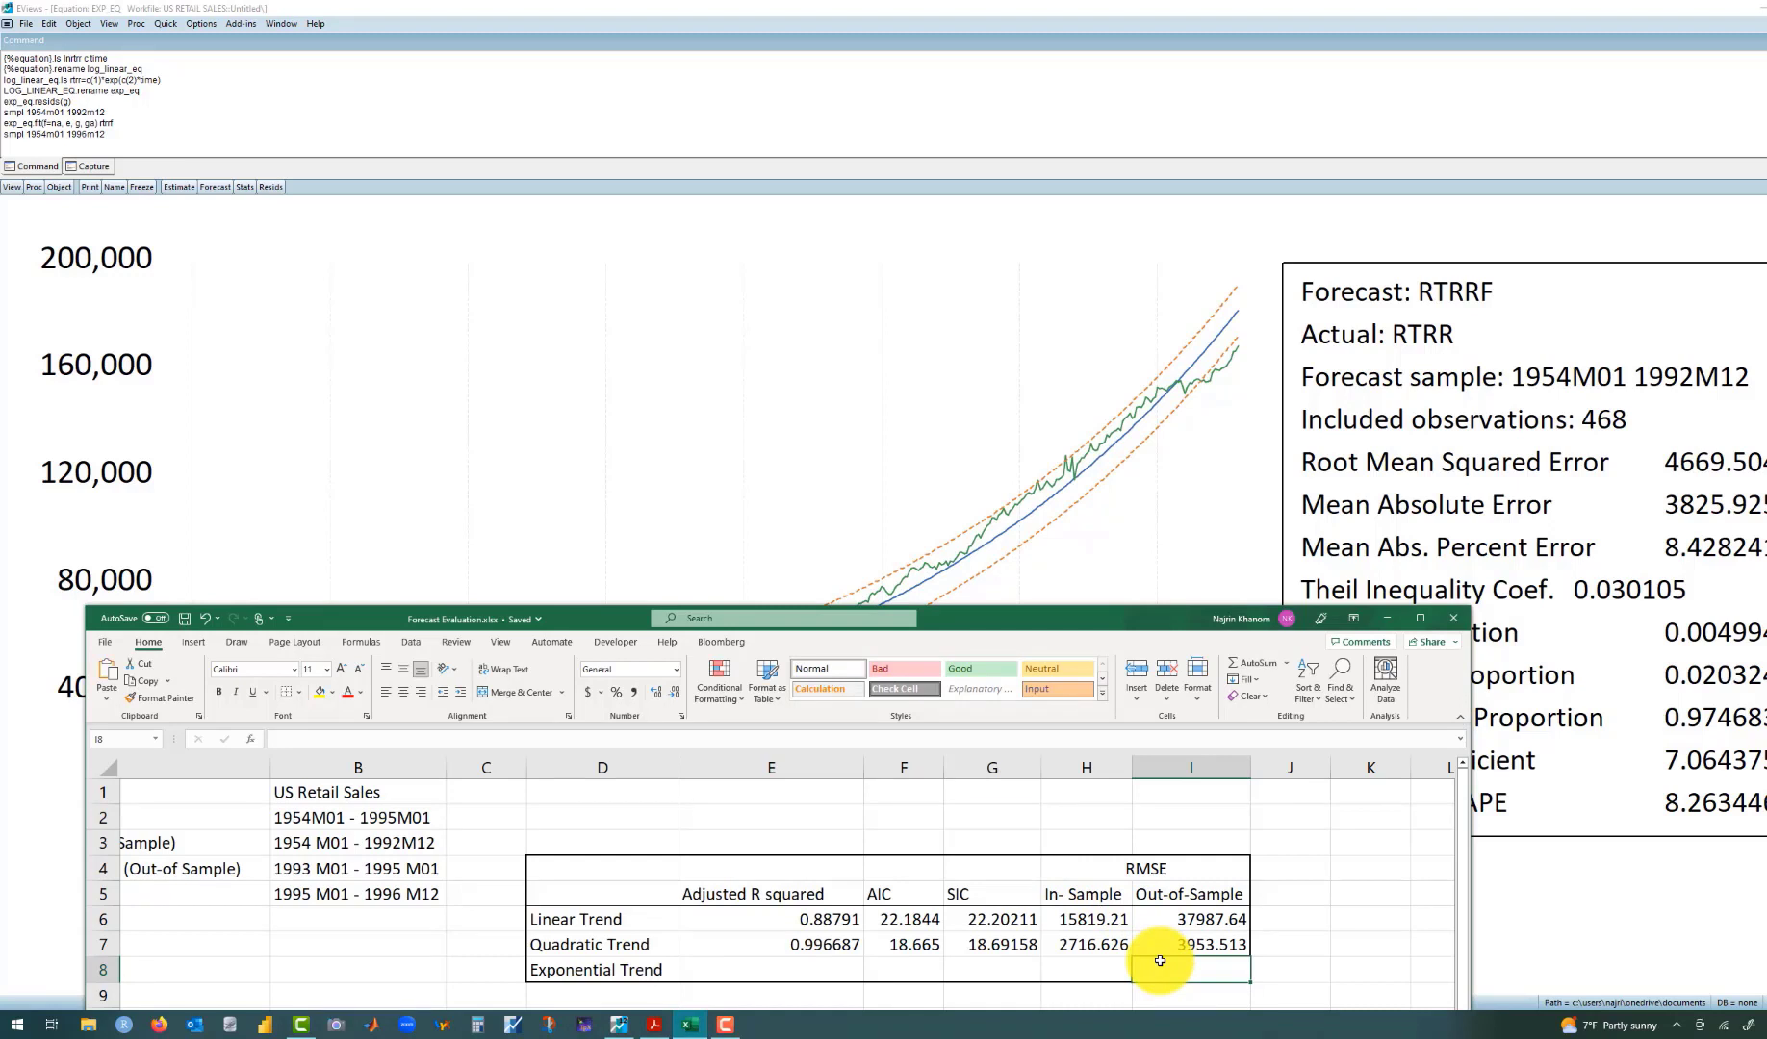
type("4669")
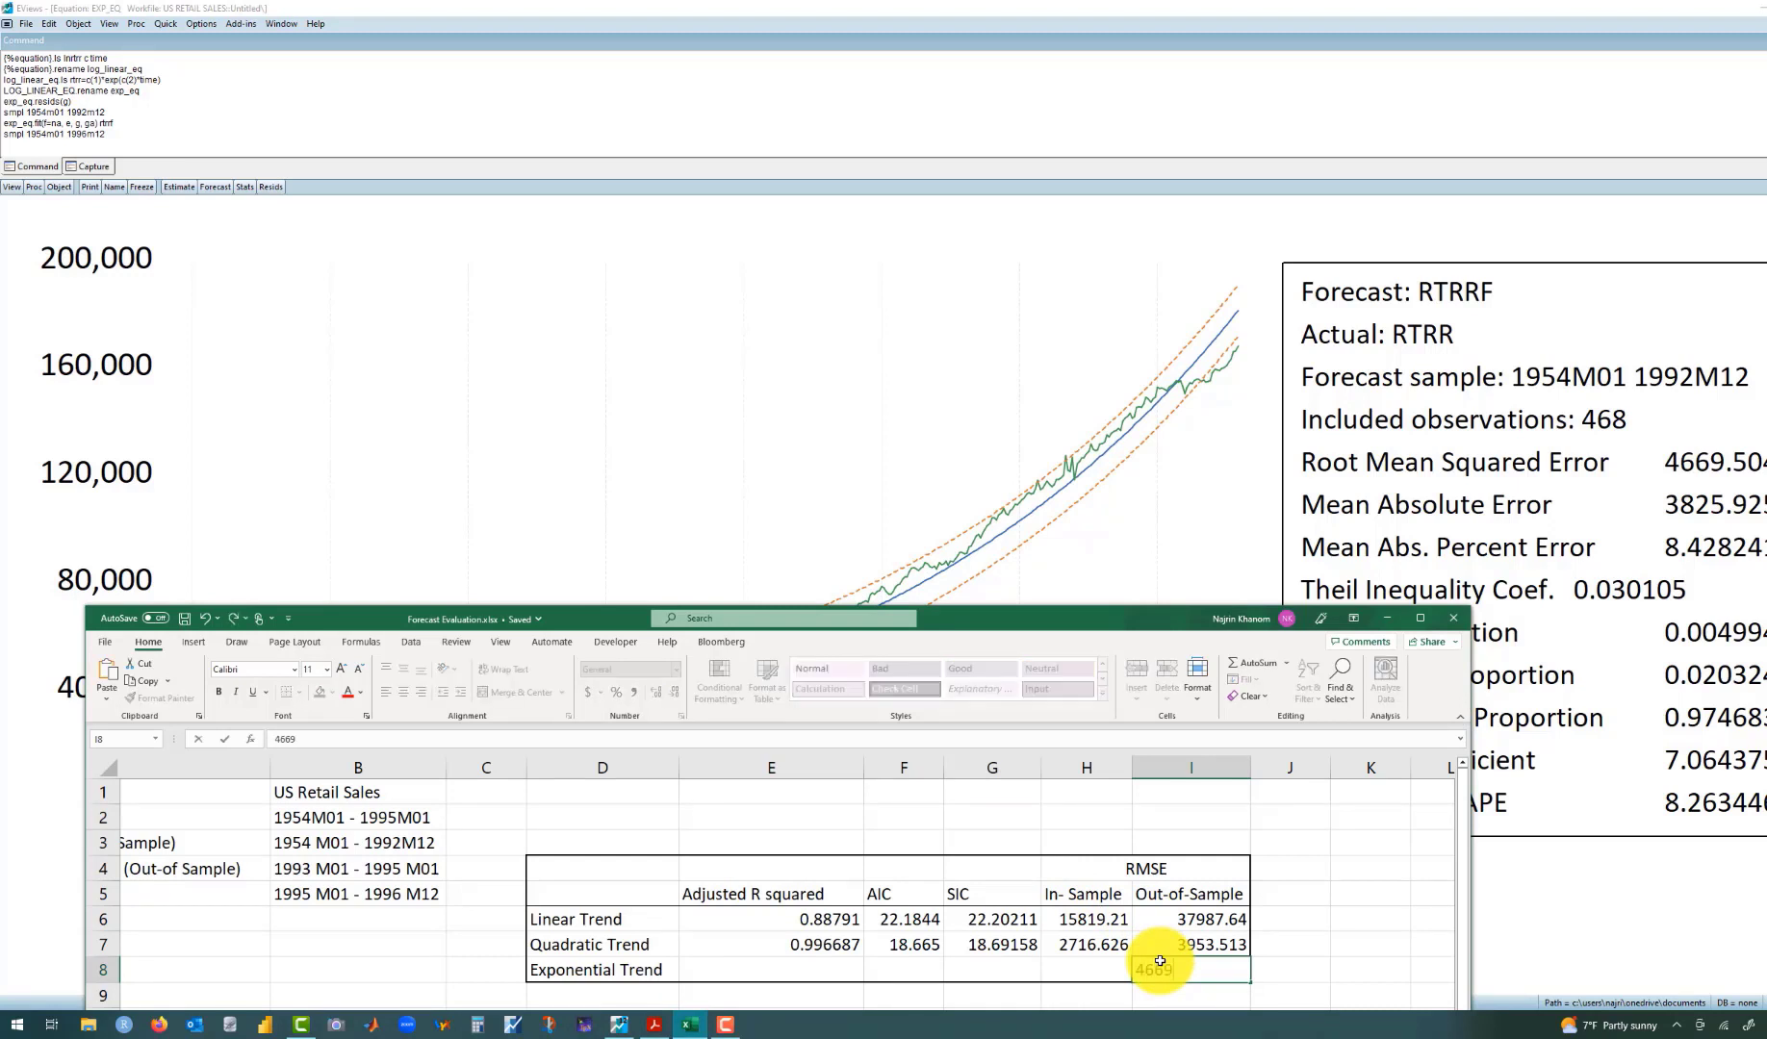
type(".504")
key("Return")
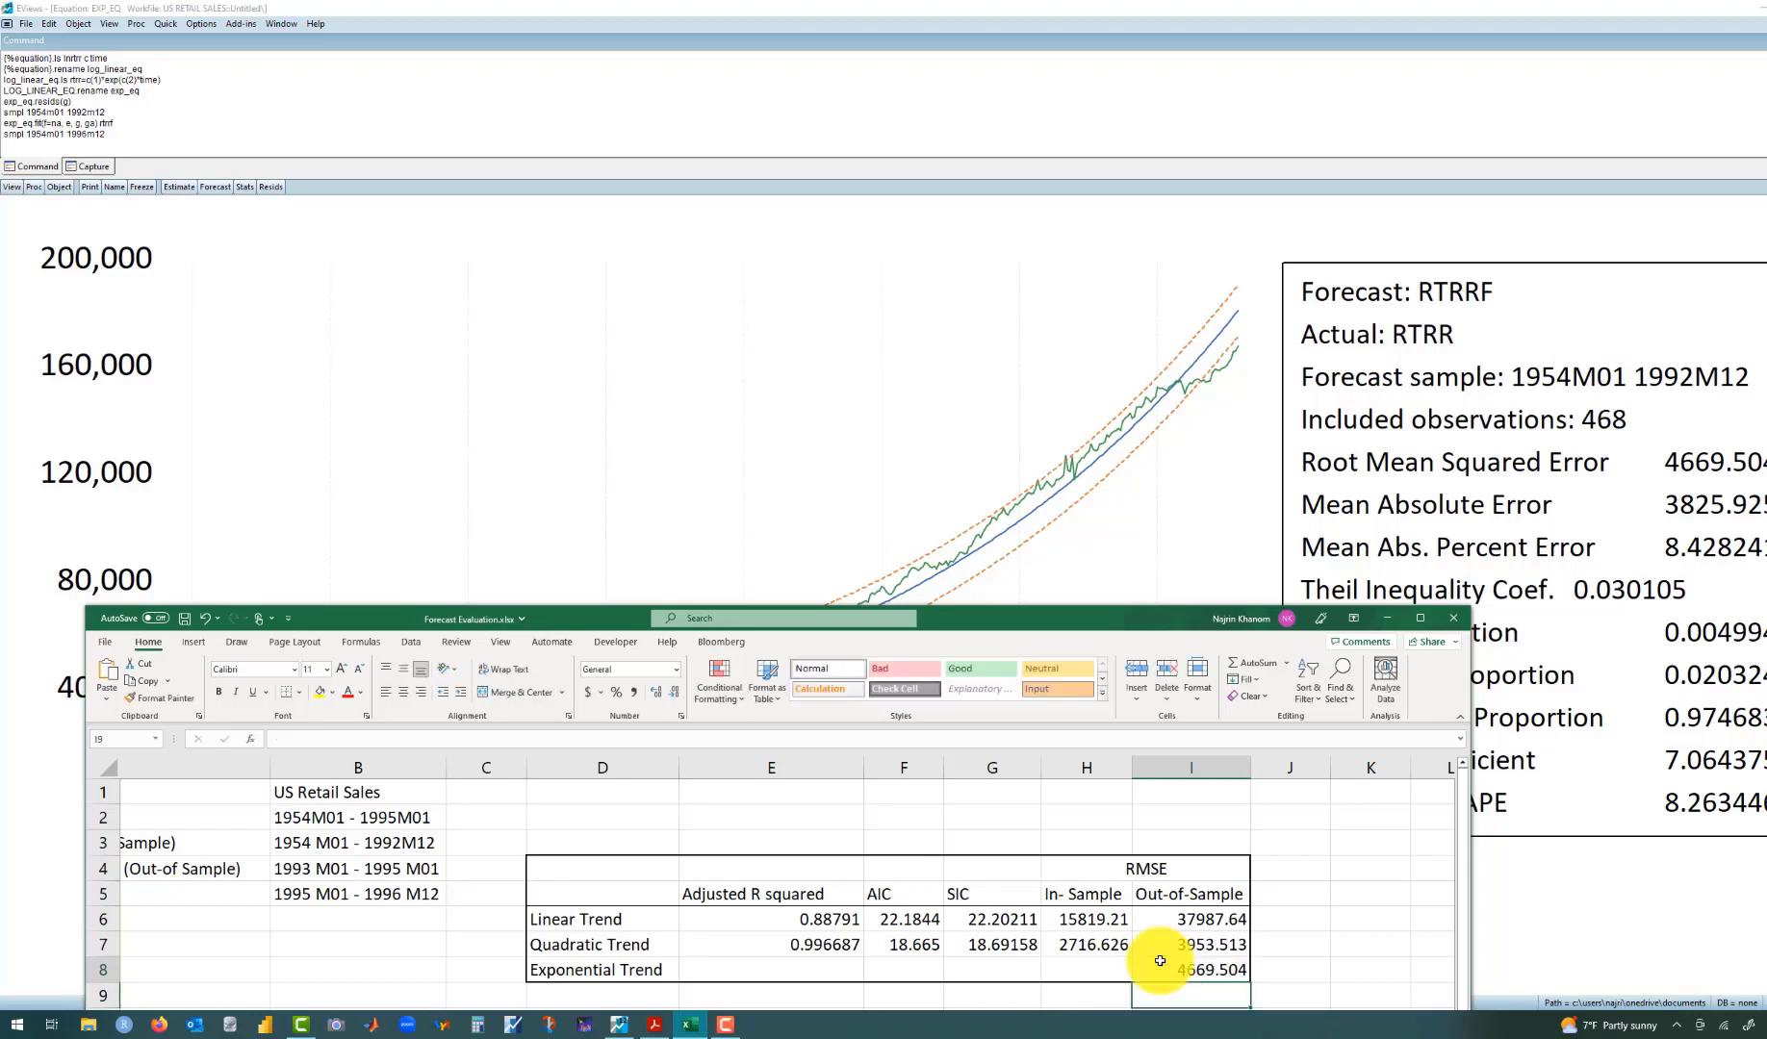
Step: Switch from the Excel workbook back to EViews and restore the exp_eq equation window to its smaller size
left_click(1110, 971)
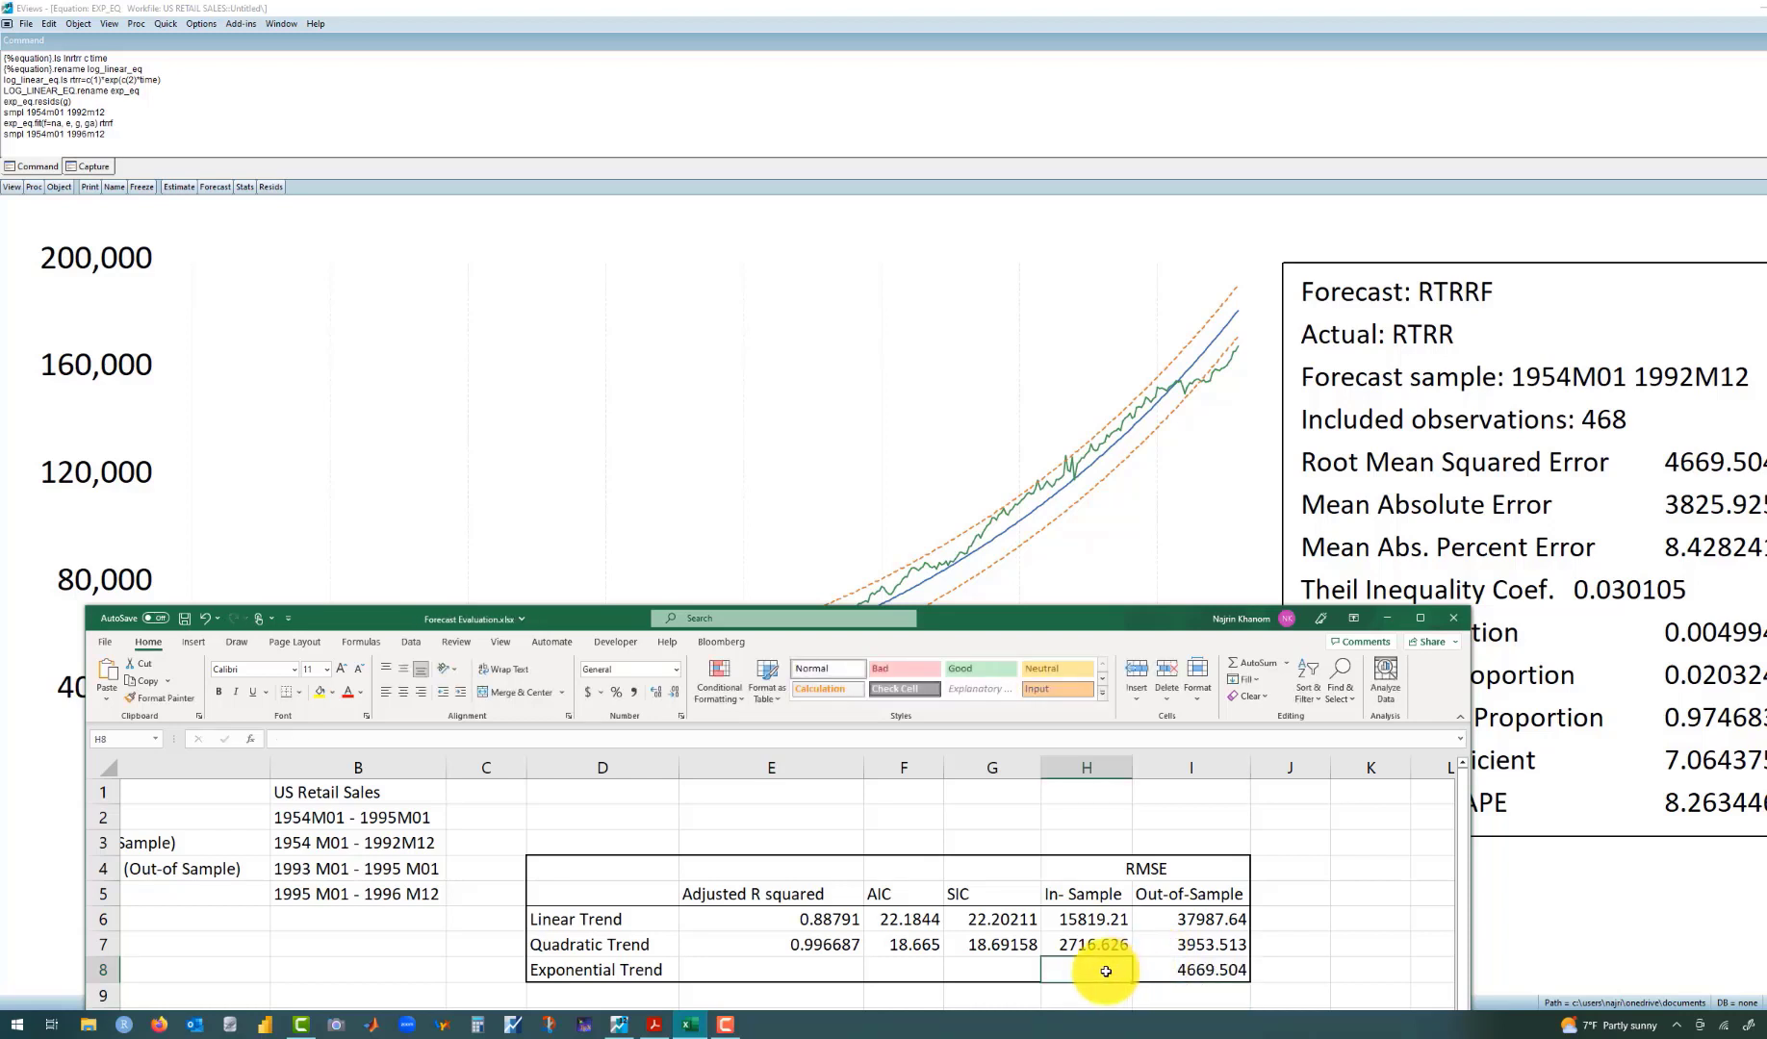
left_click(953, 469)
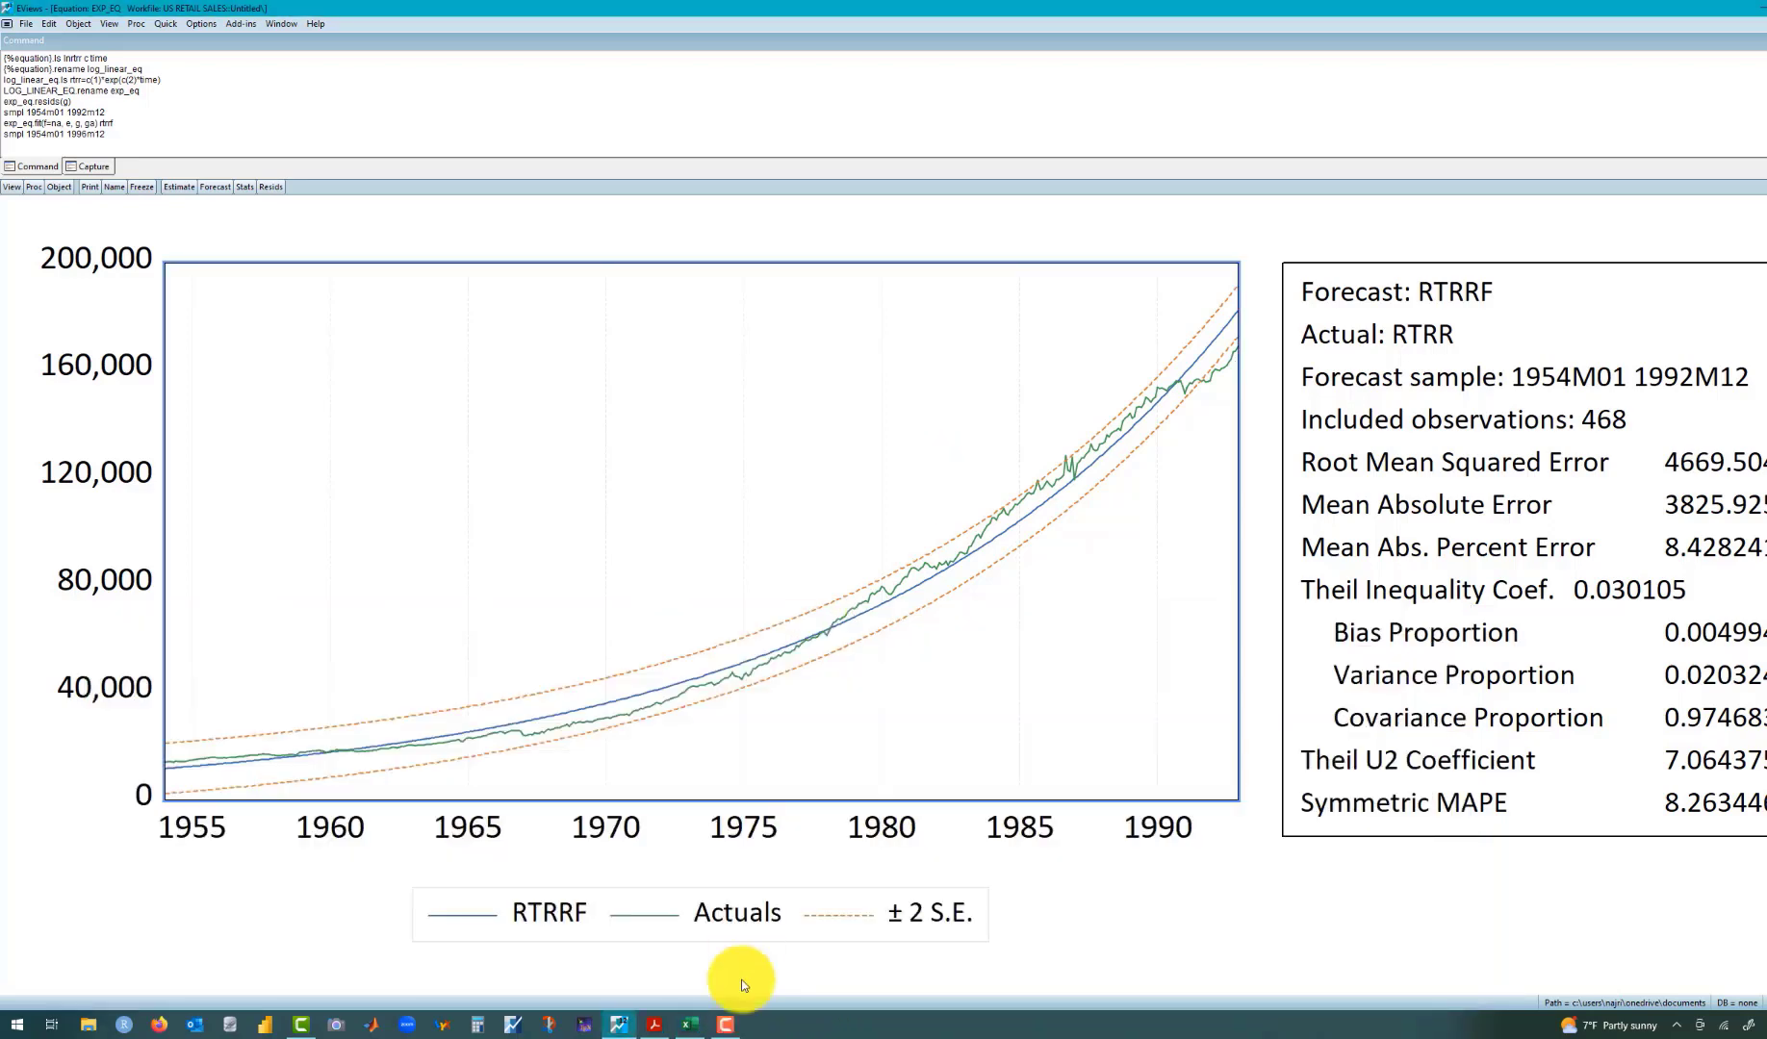
left_click(629, 1025)
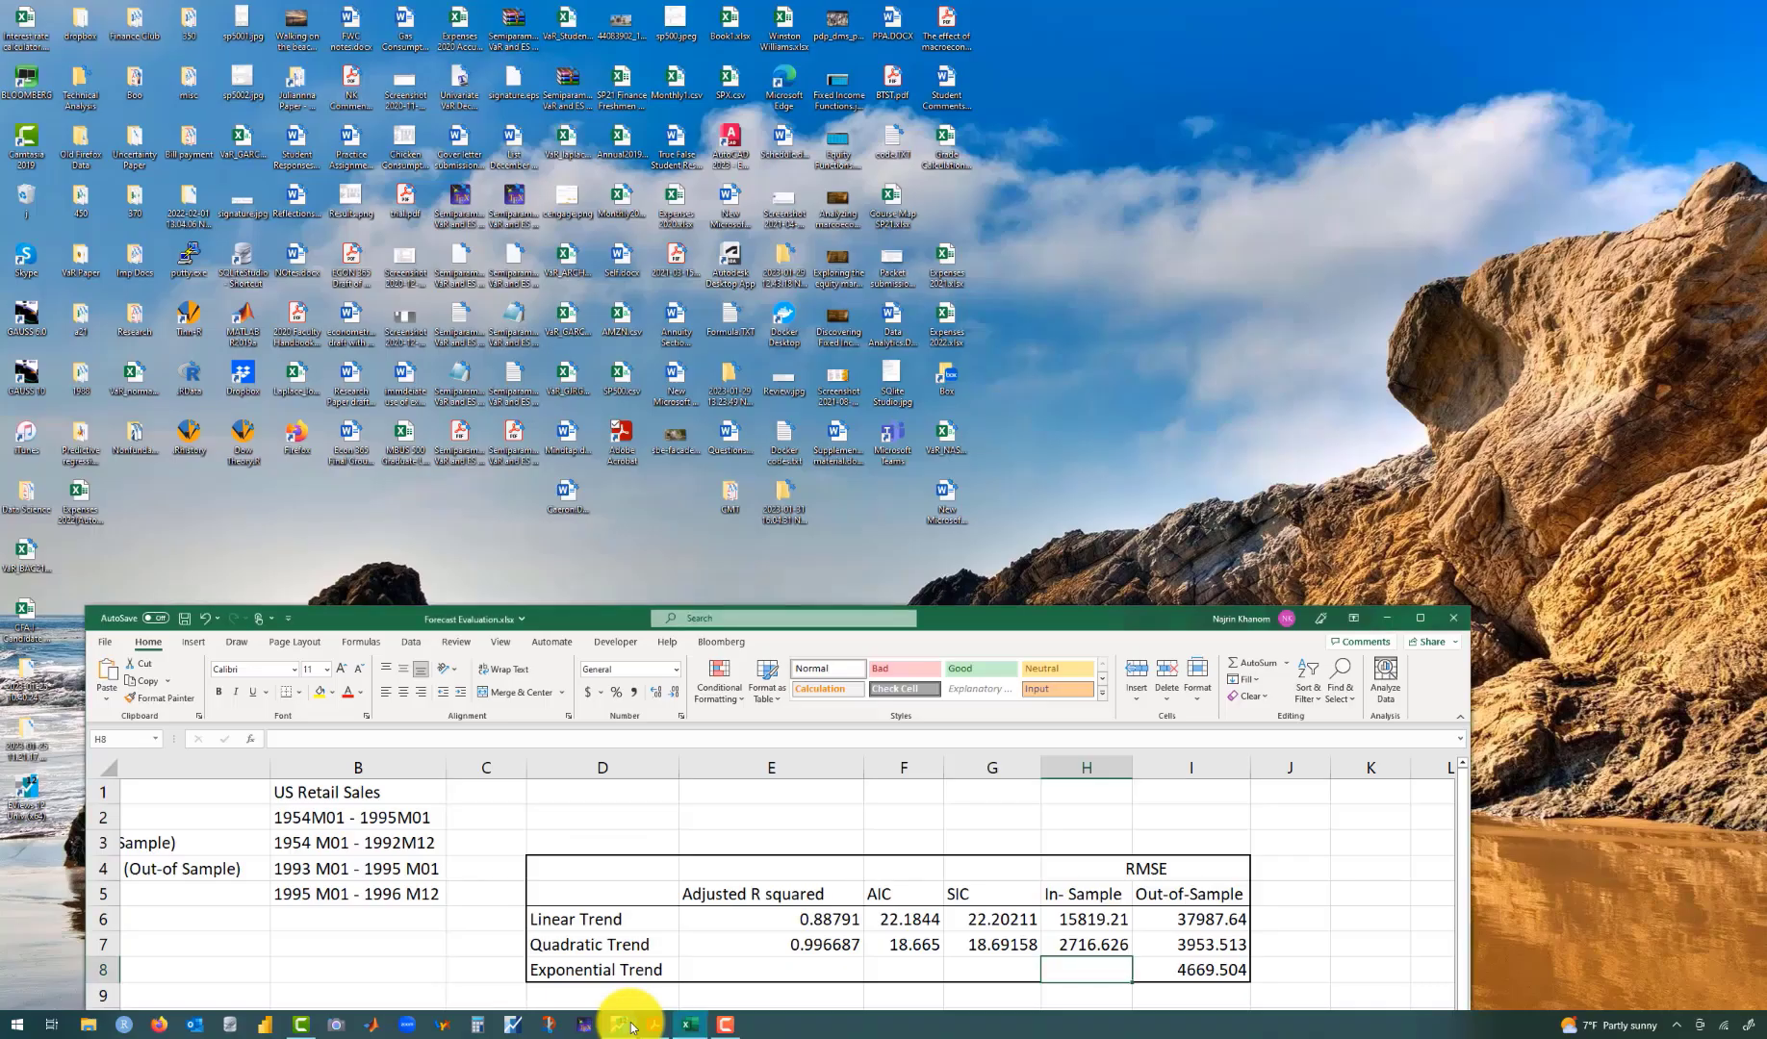
left_click(630, 1027)
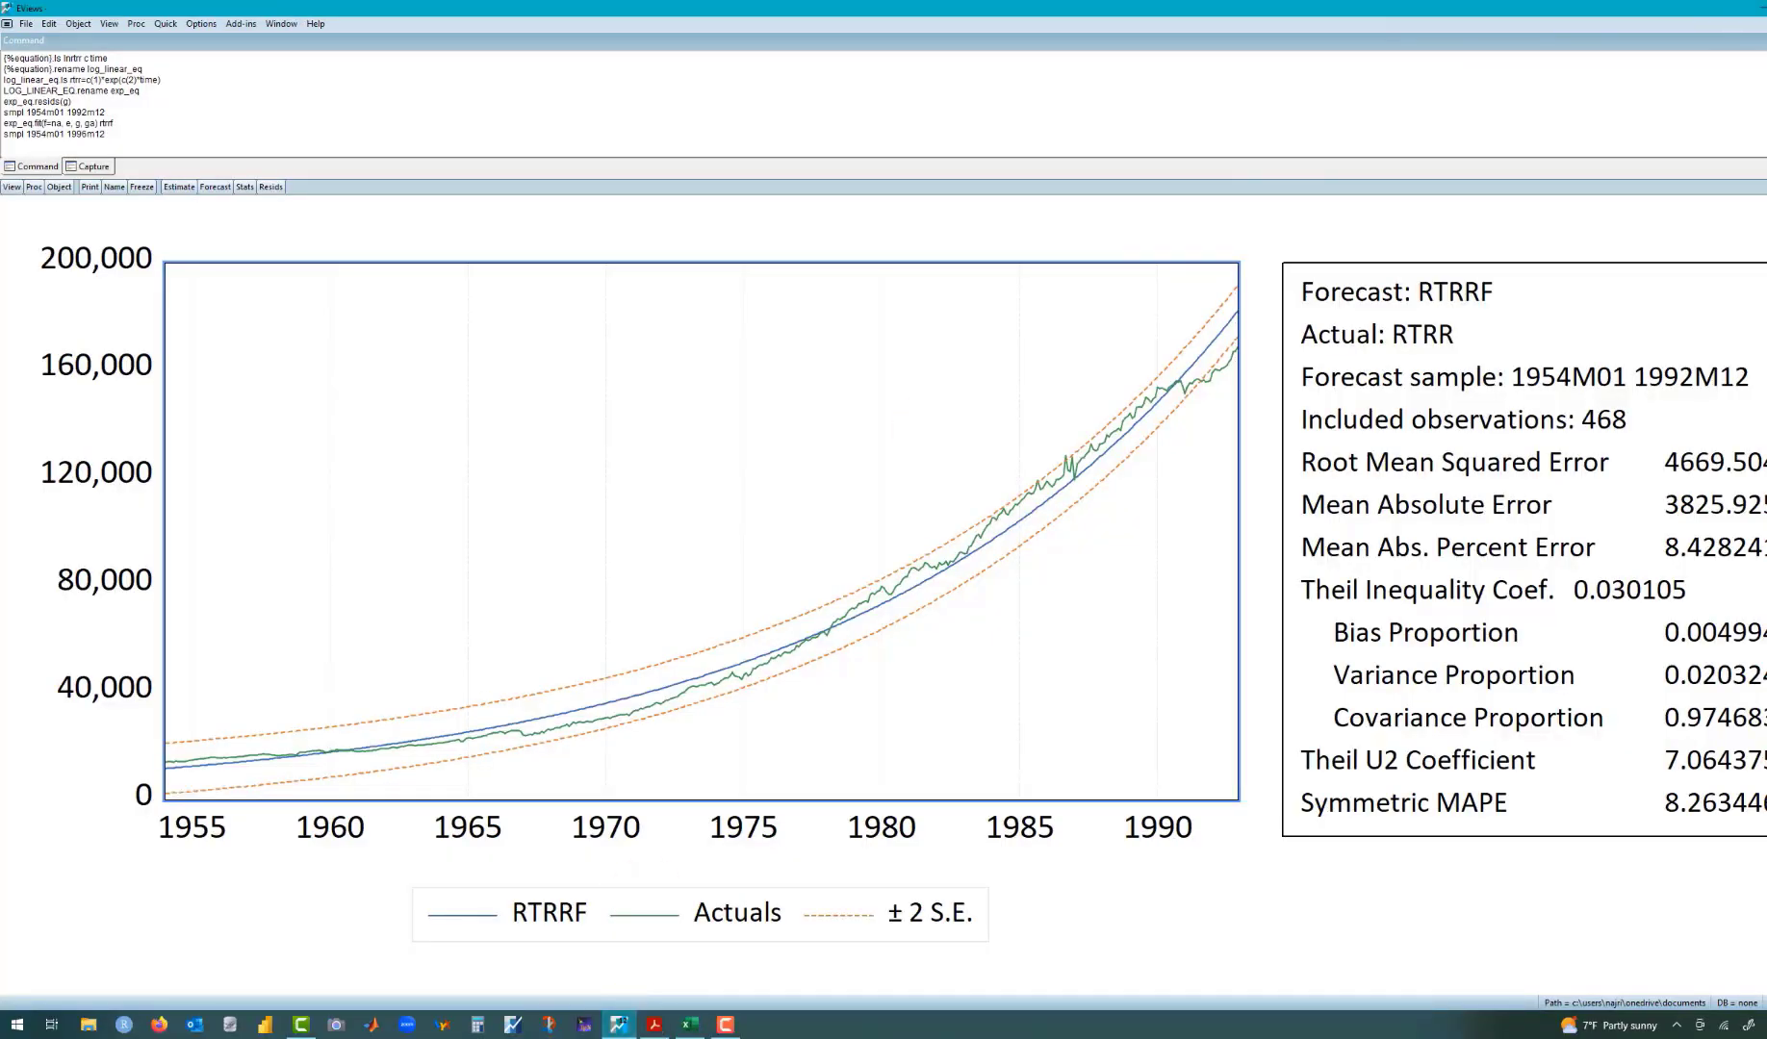
left_click(1753, 24)
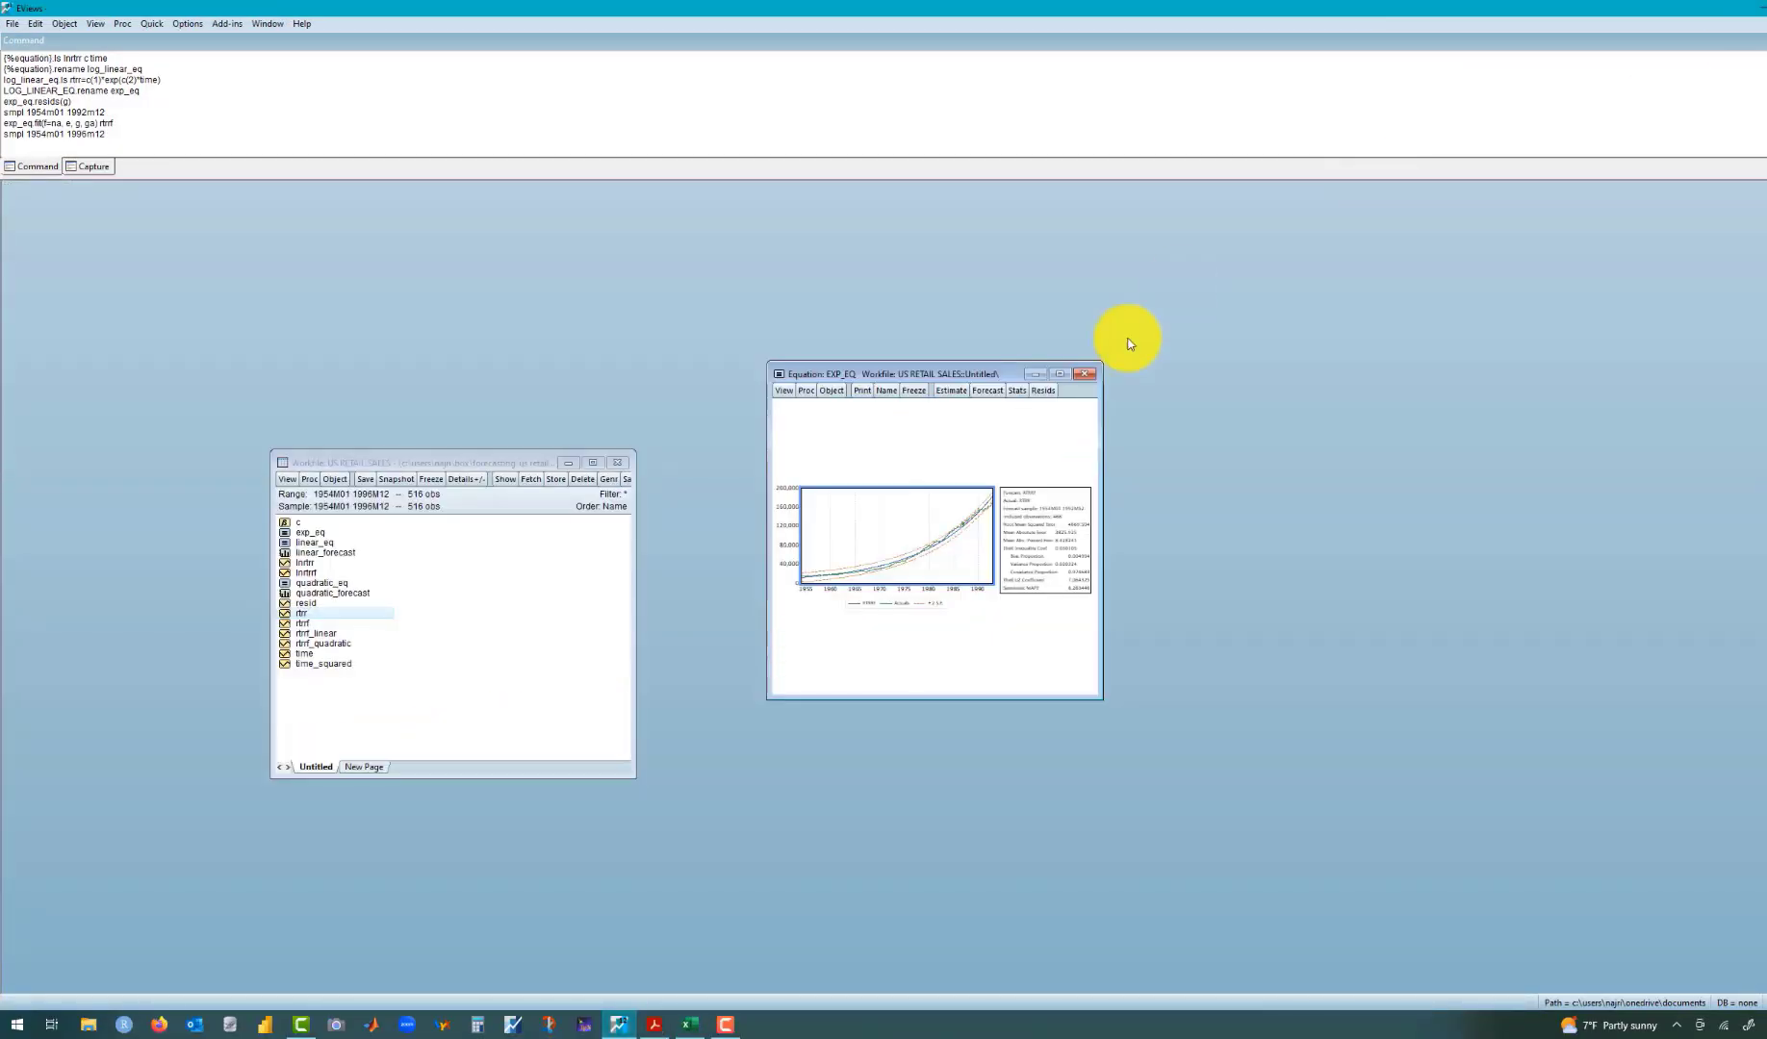
Step: Start another forecast from exp_eq and set the forecast sample to 1993m01 1995m01
left_click(985, 391)
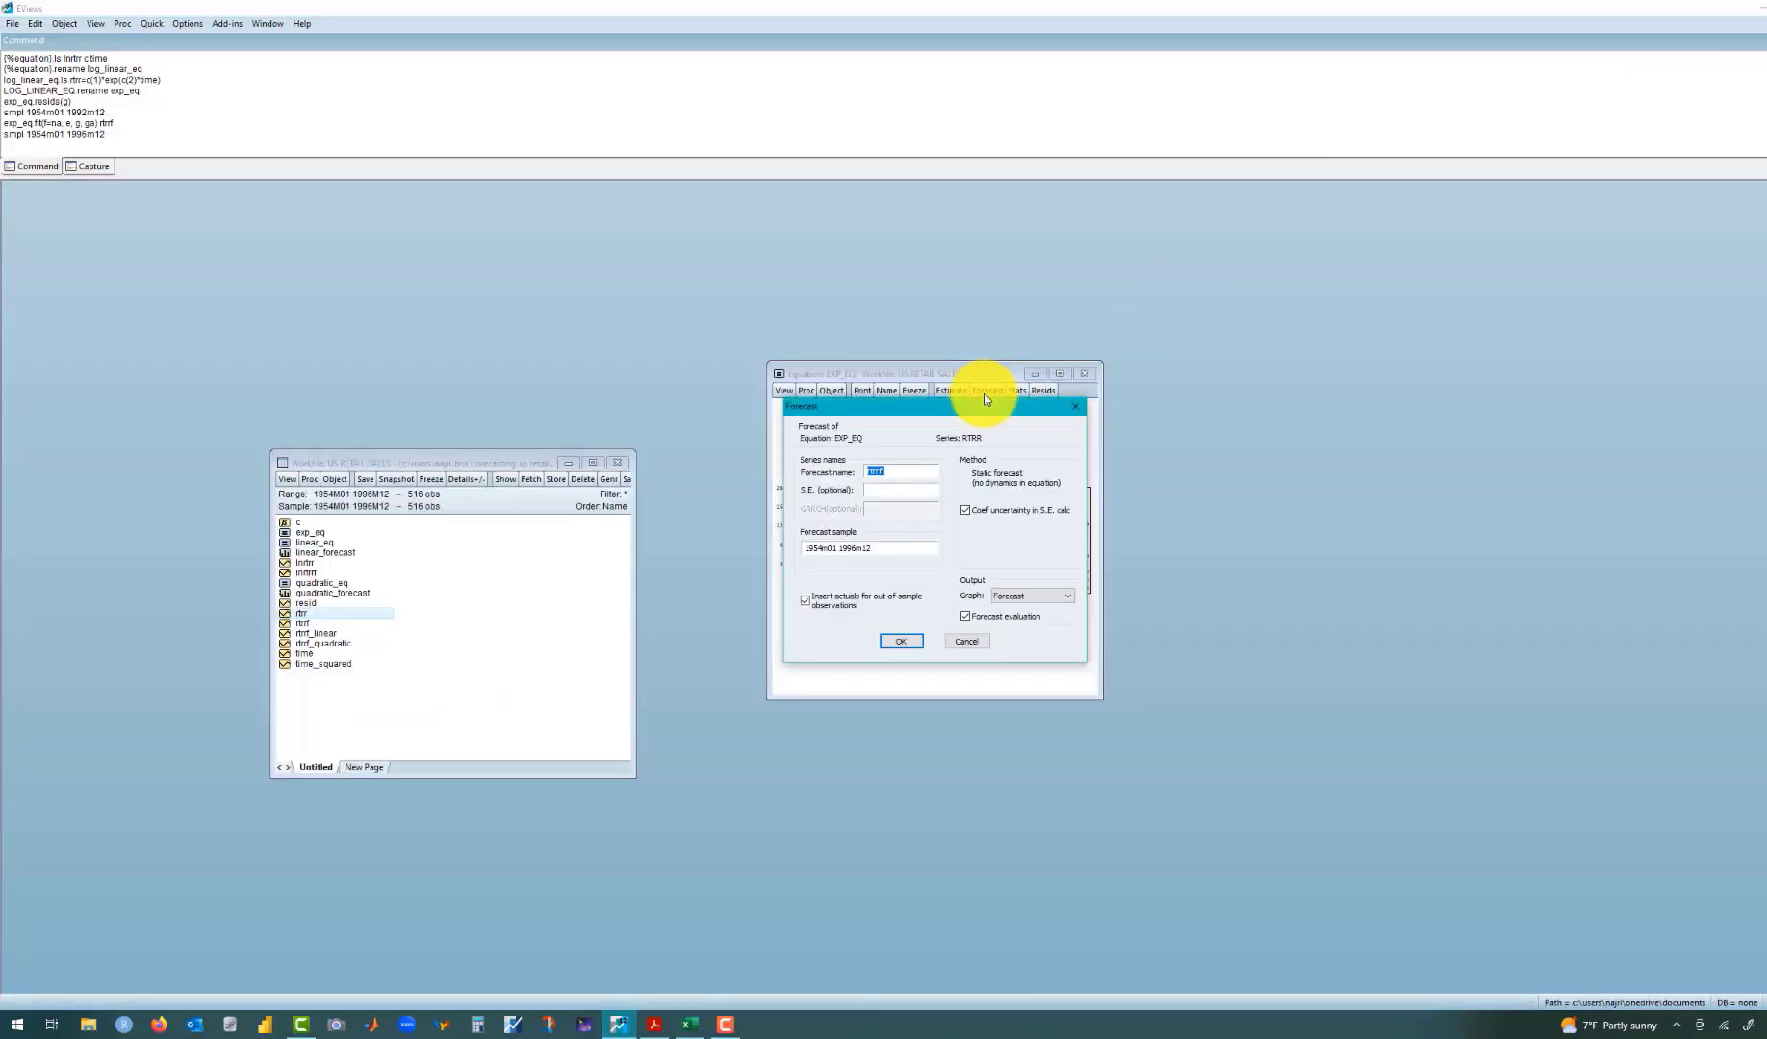
left_click(826, 552)
key("BackSpace")
key("BackSpace")
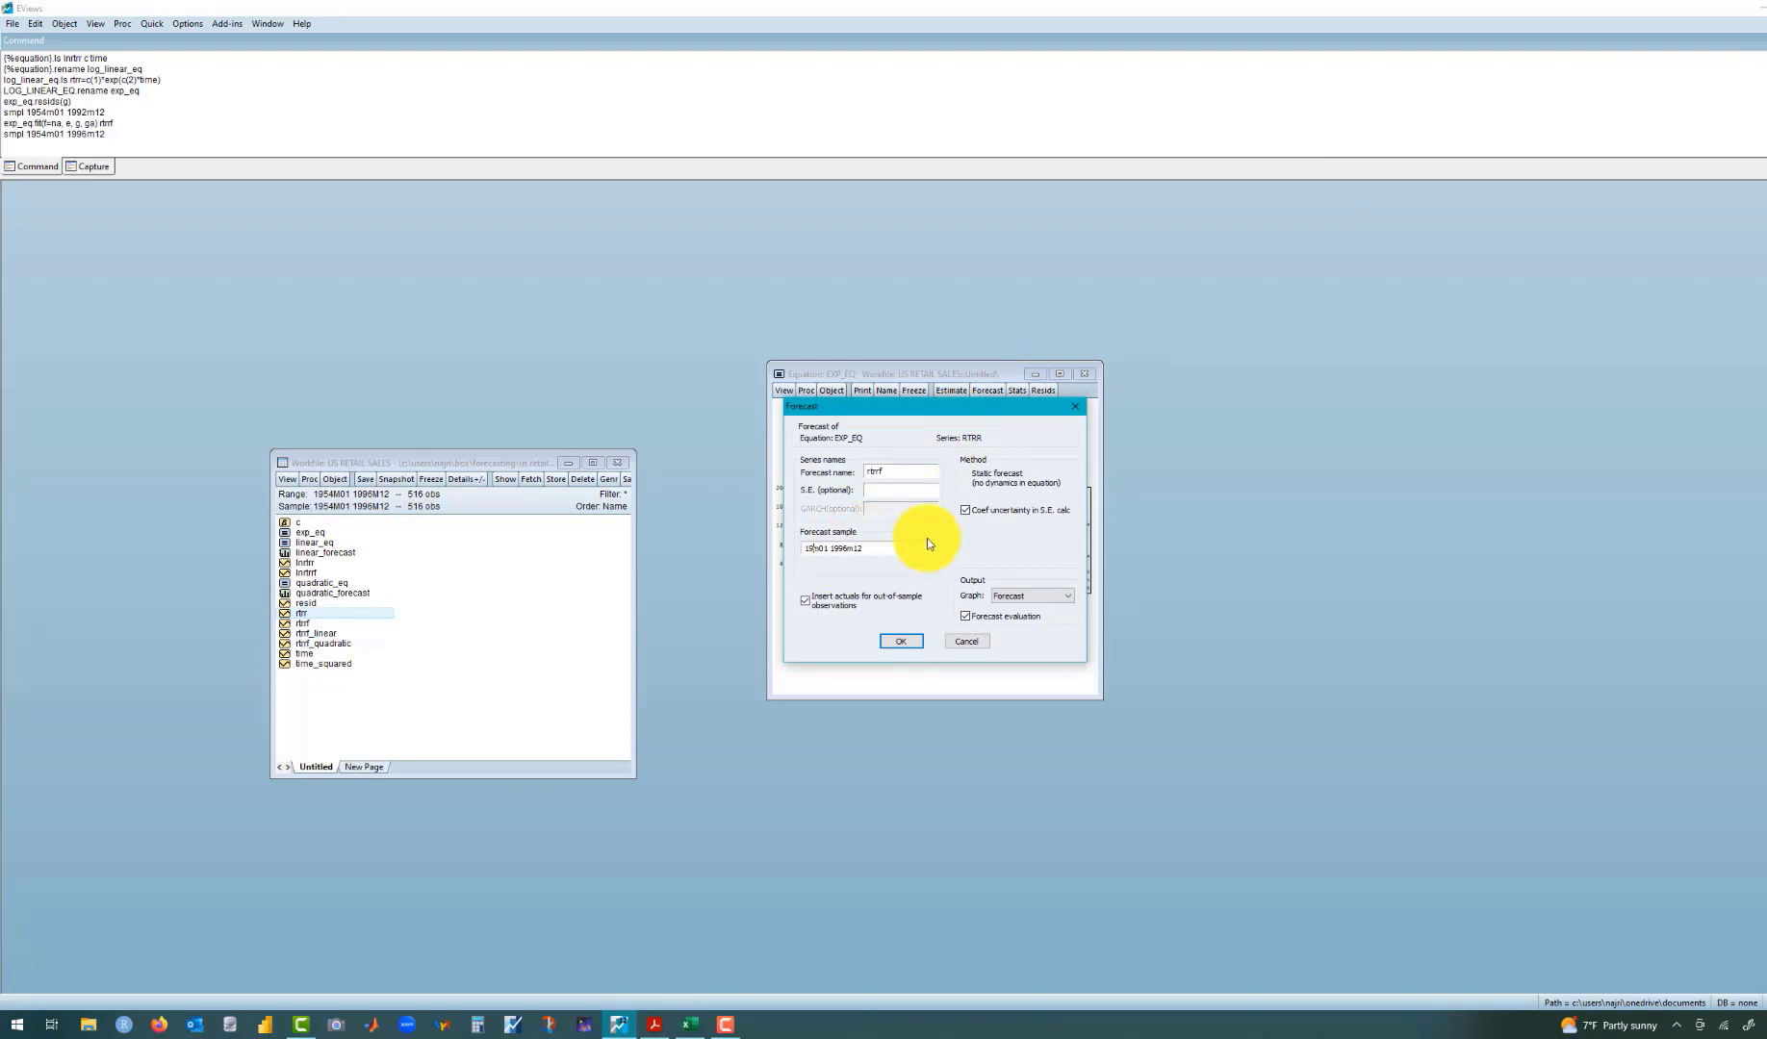
type("93")
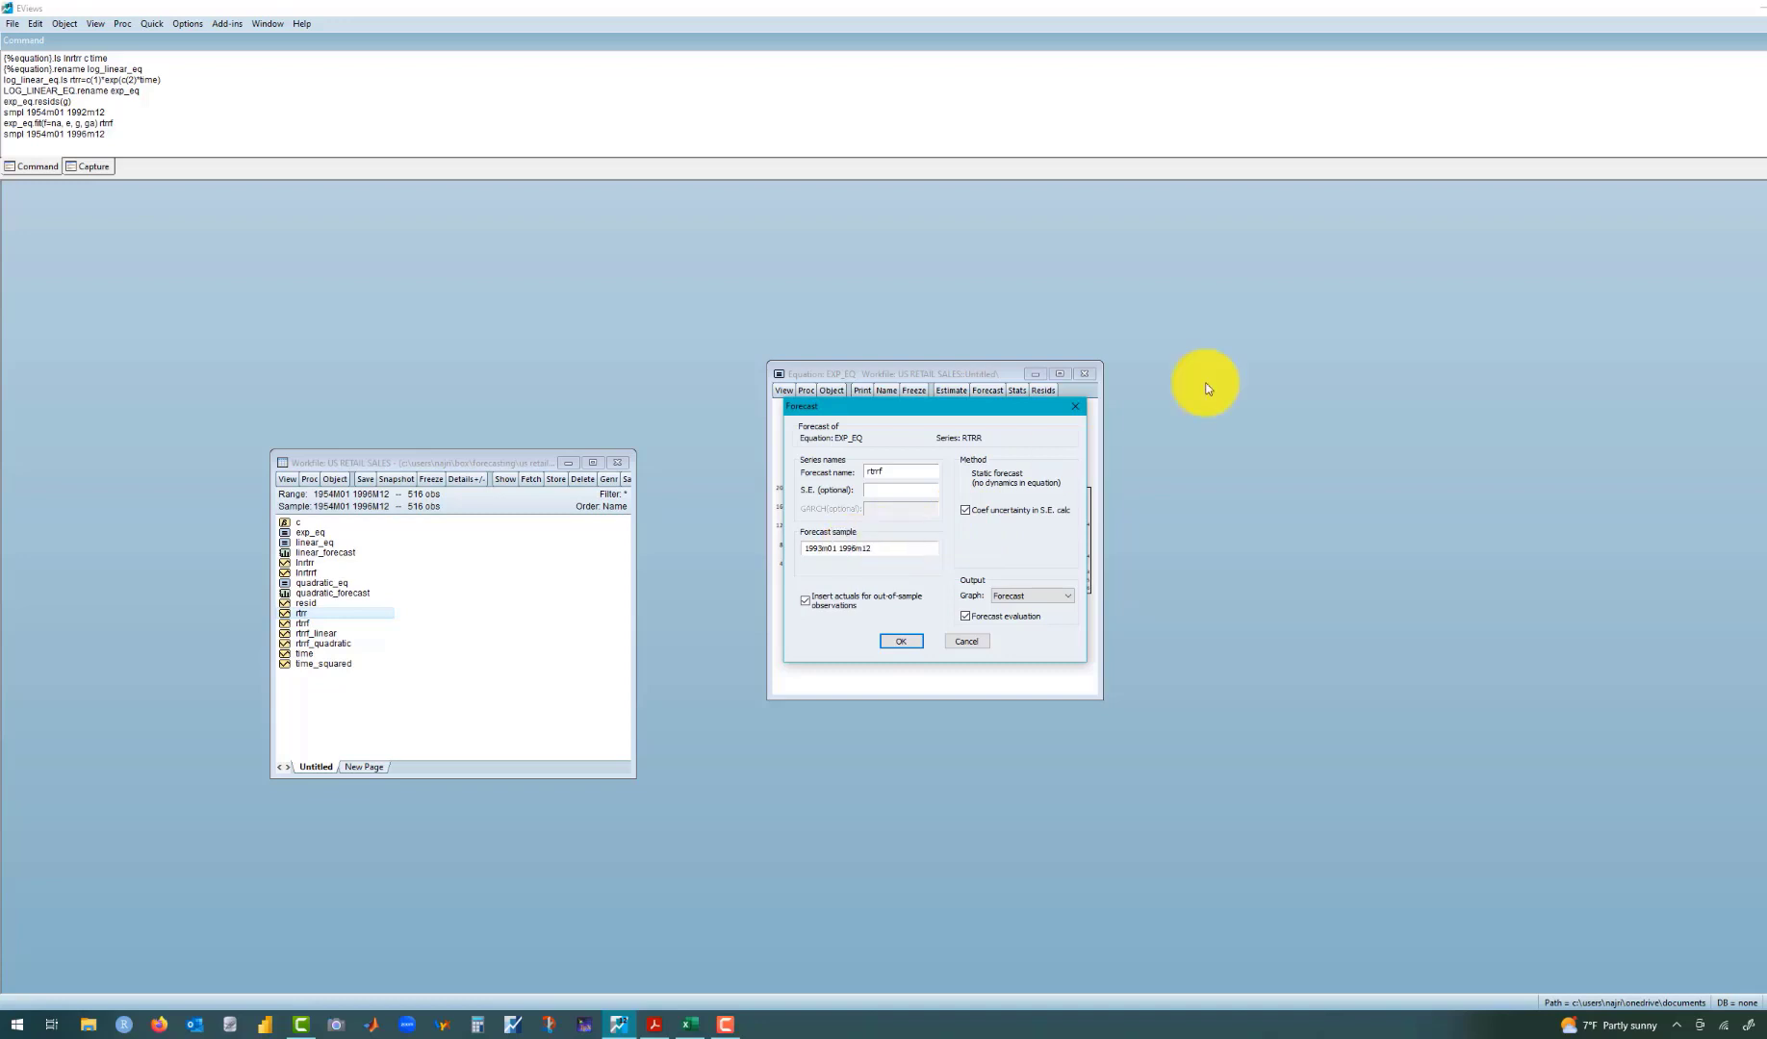
key("BackSpace")
type("5")
left_click_drag(864, 548, 887, 551)
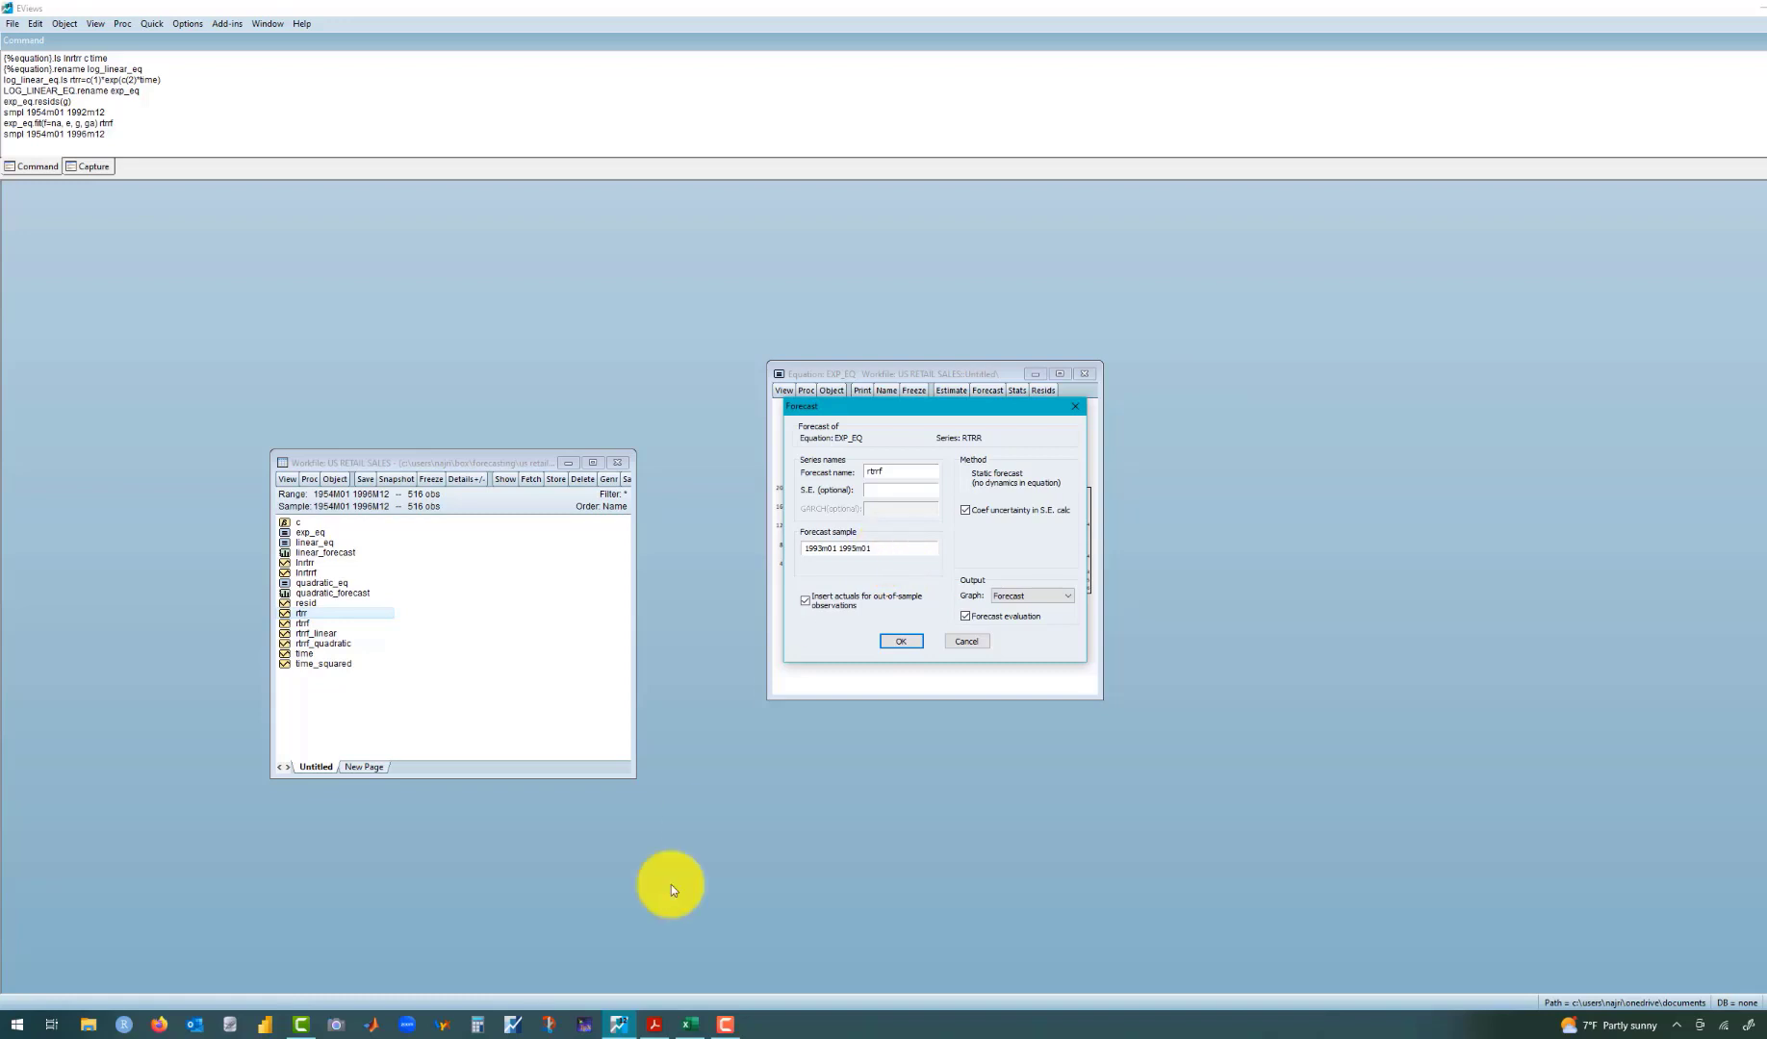
Step: Check the out-of-sample evaluation period listed in the Forecast Evaluation Excel workbook and return to the EViews forecast settings
left_click(689, 1024)
scroll(429, 907, "left", 3)
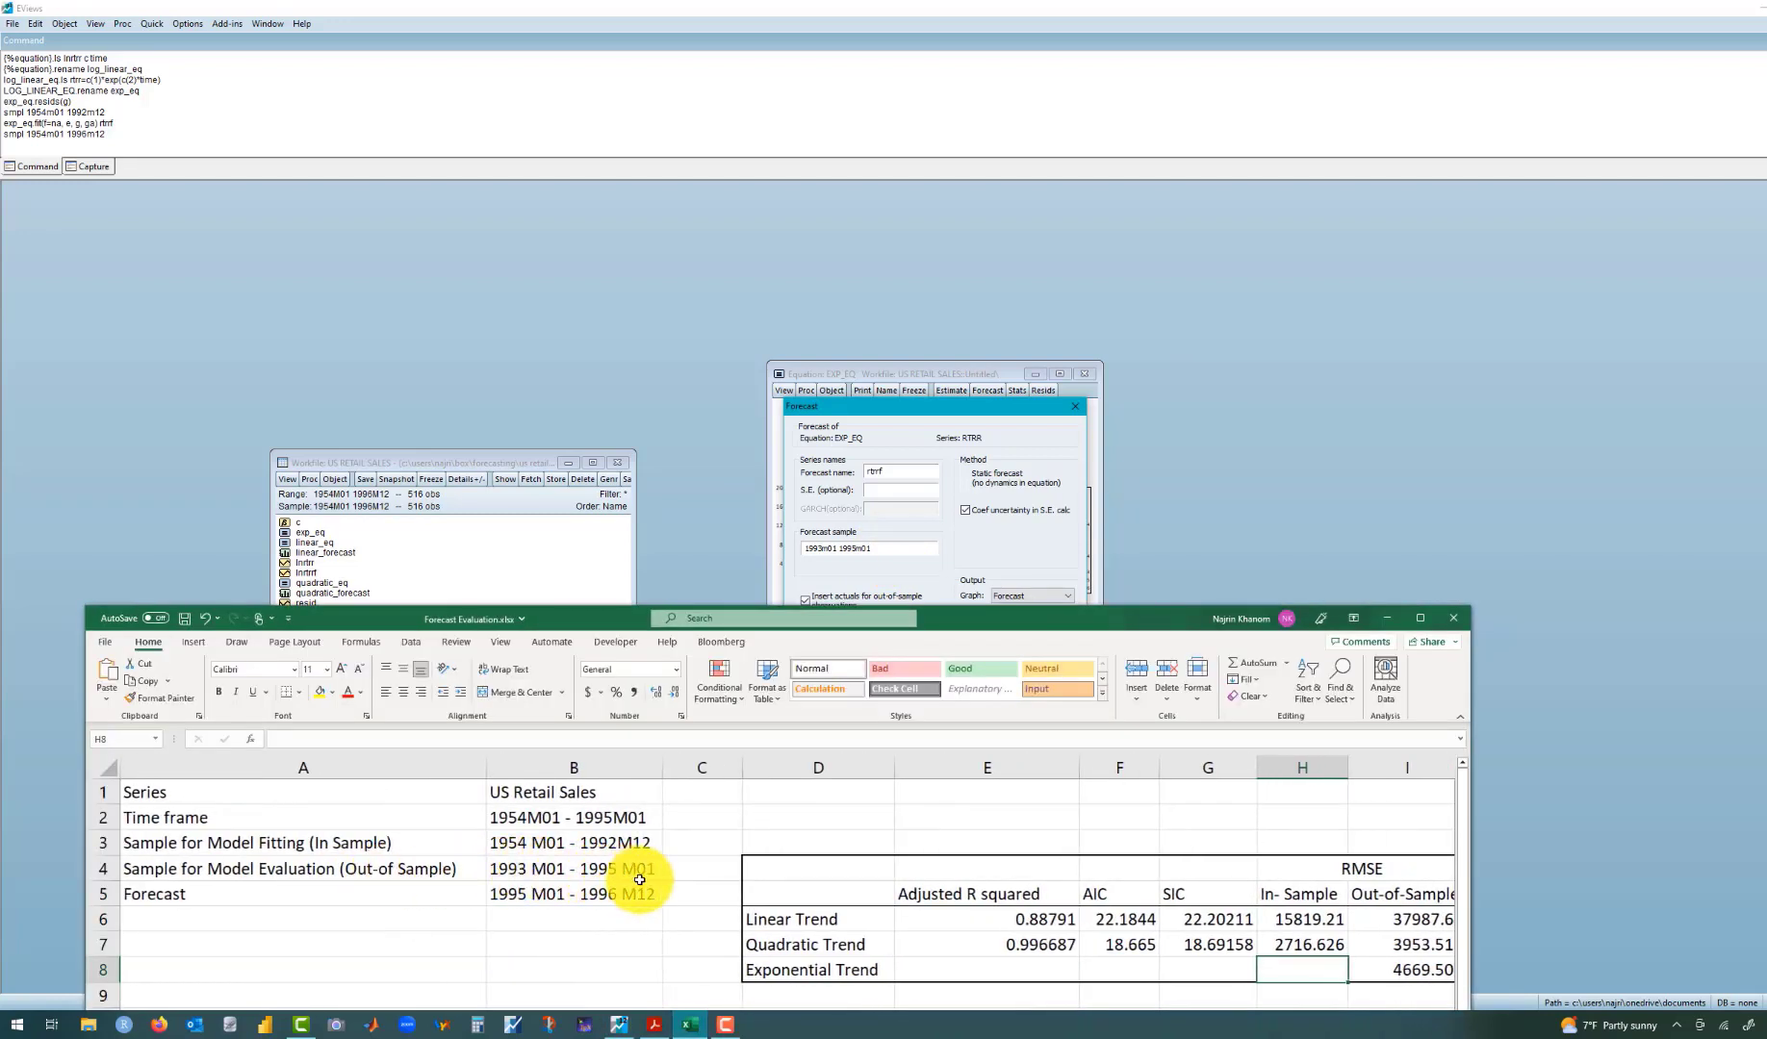
left_click(1388, 624)
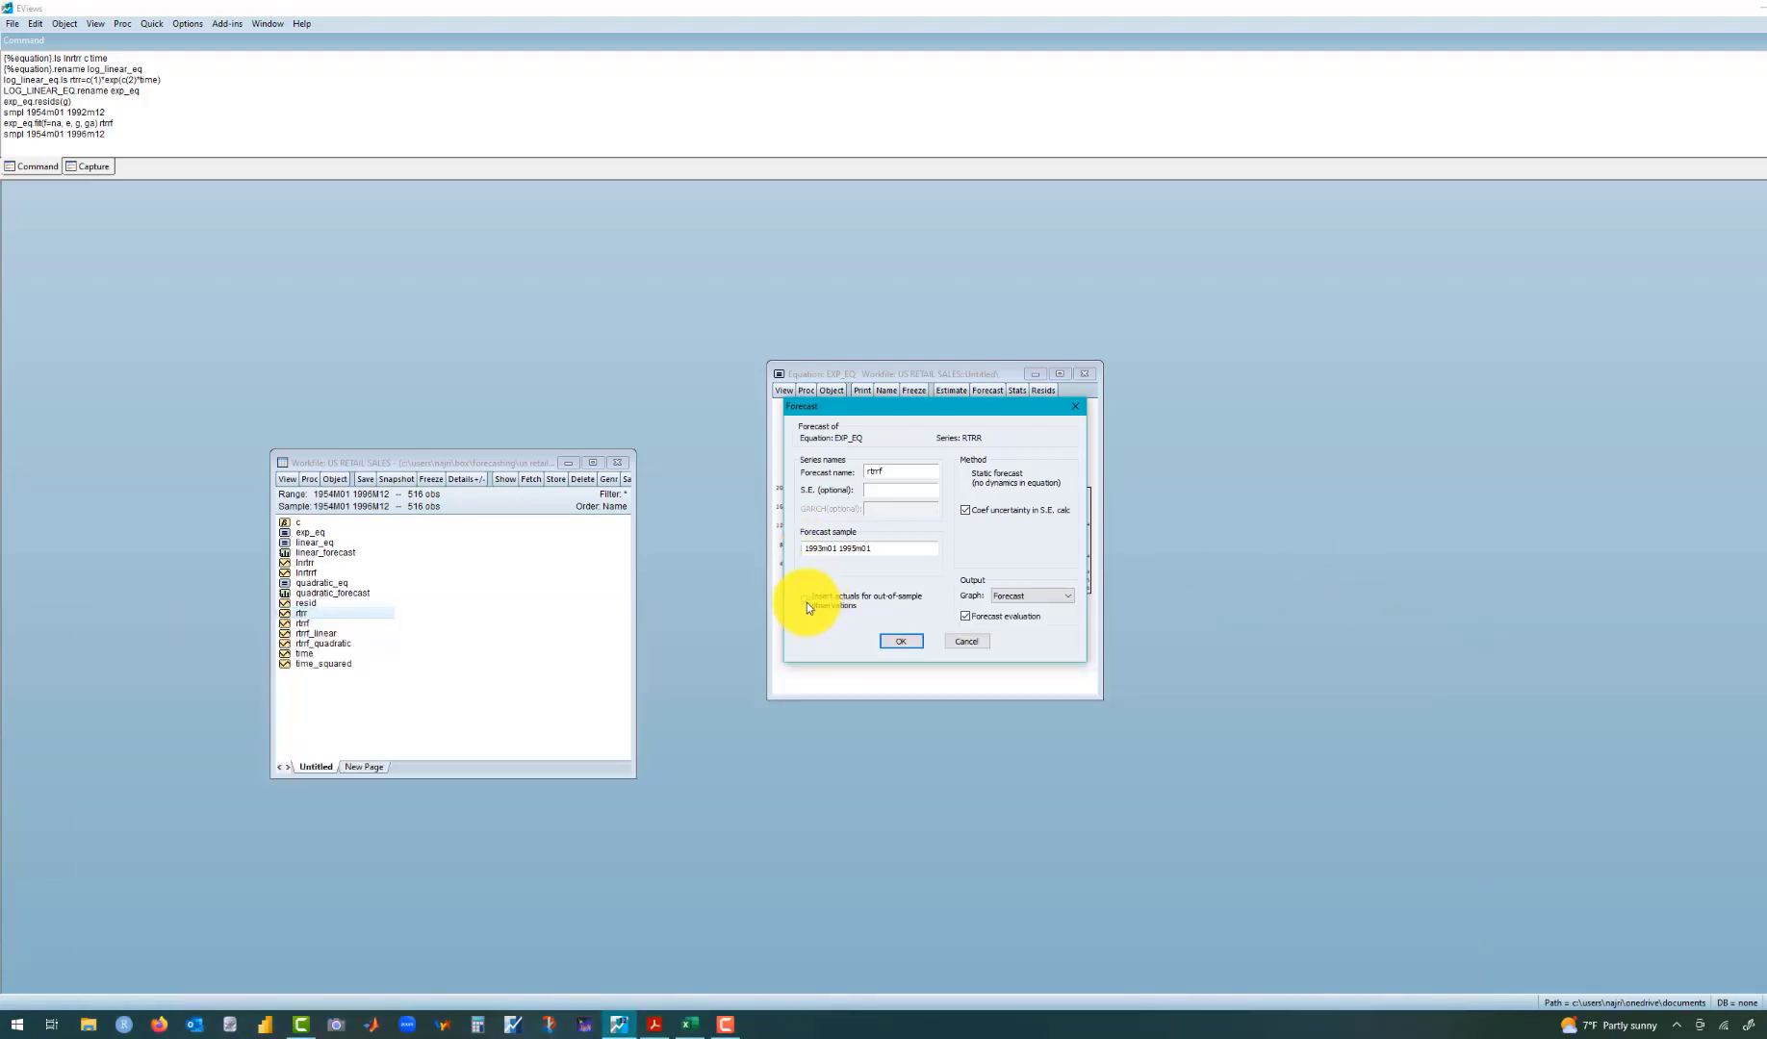
Step: Run the forecast without inserting actuals, using the Forecast & Actuals graph output, and enlarge the result
left_click(1047, 596)
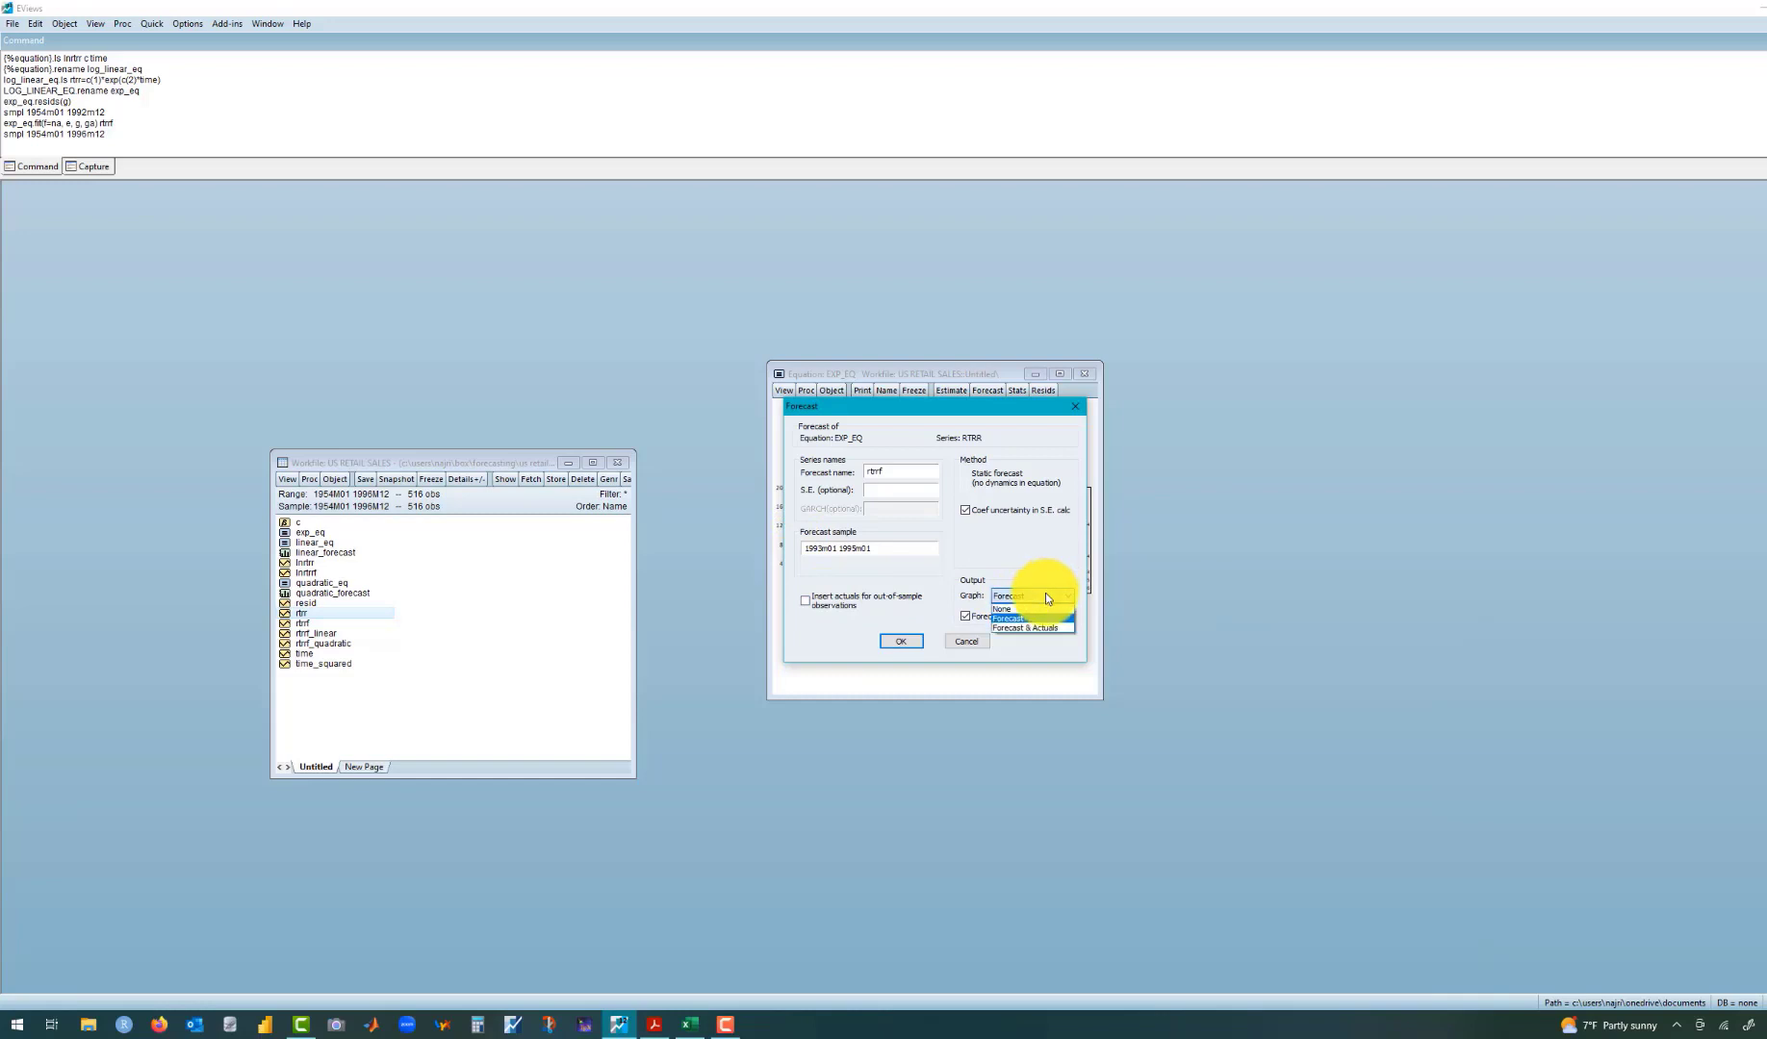
left_click(1041, 624)
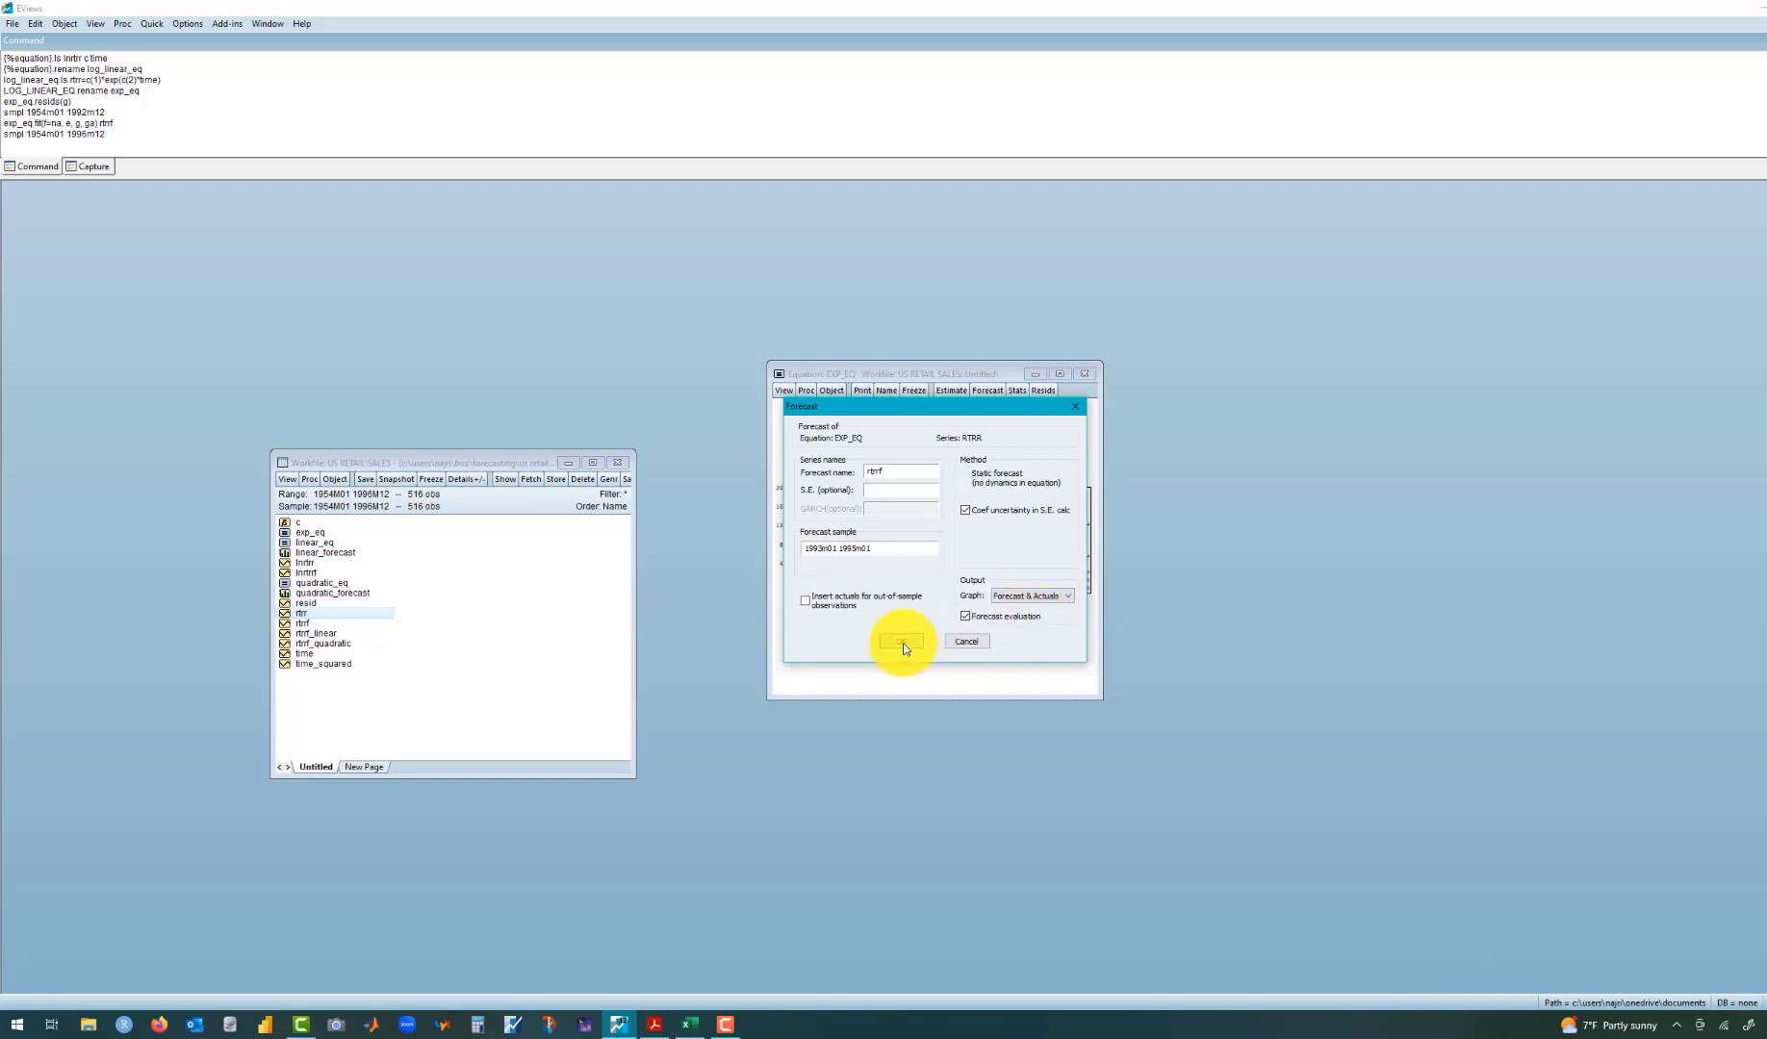
left_click(903, 641)
left_click(1055, 375)
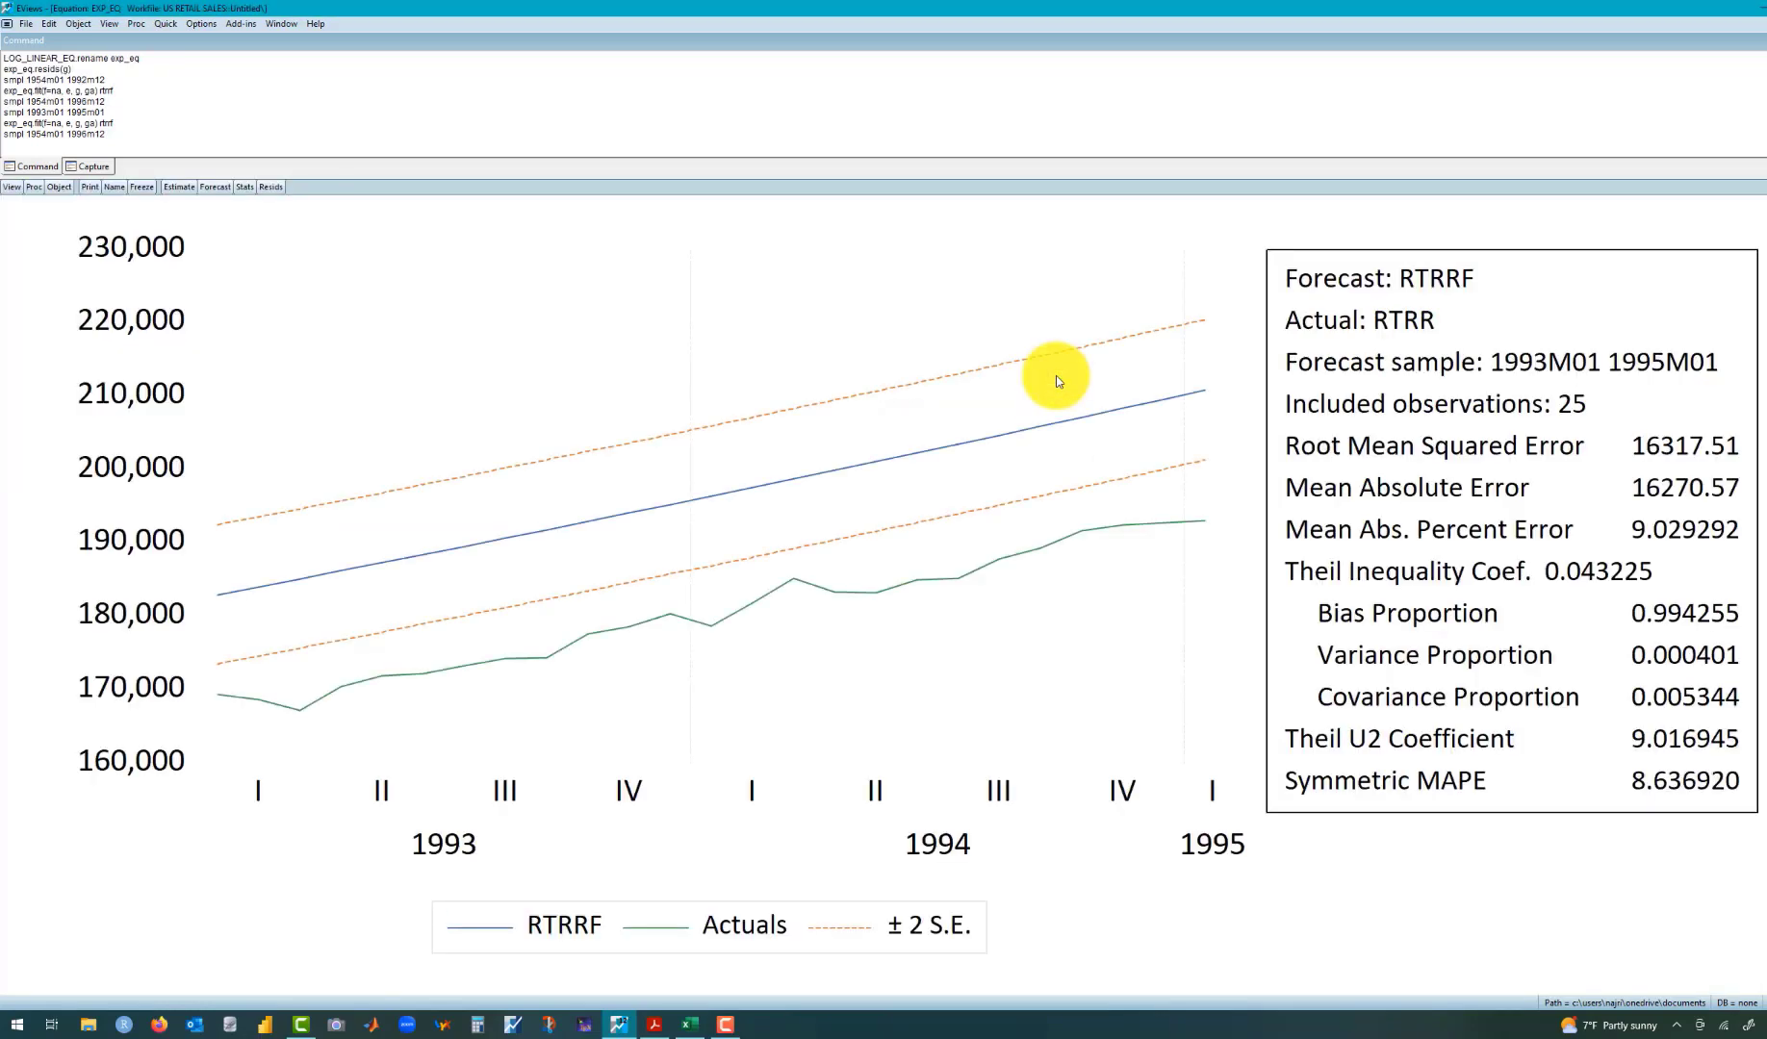
Step: In the Excel workbook, move the Exponential Trend's RMSE 4669.504 from the Out-of-Sample to the In-Sample column
mouse_move(692, 1028)
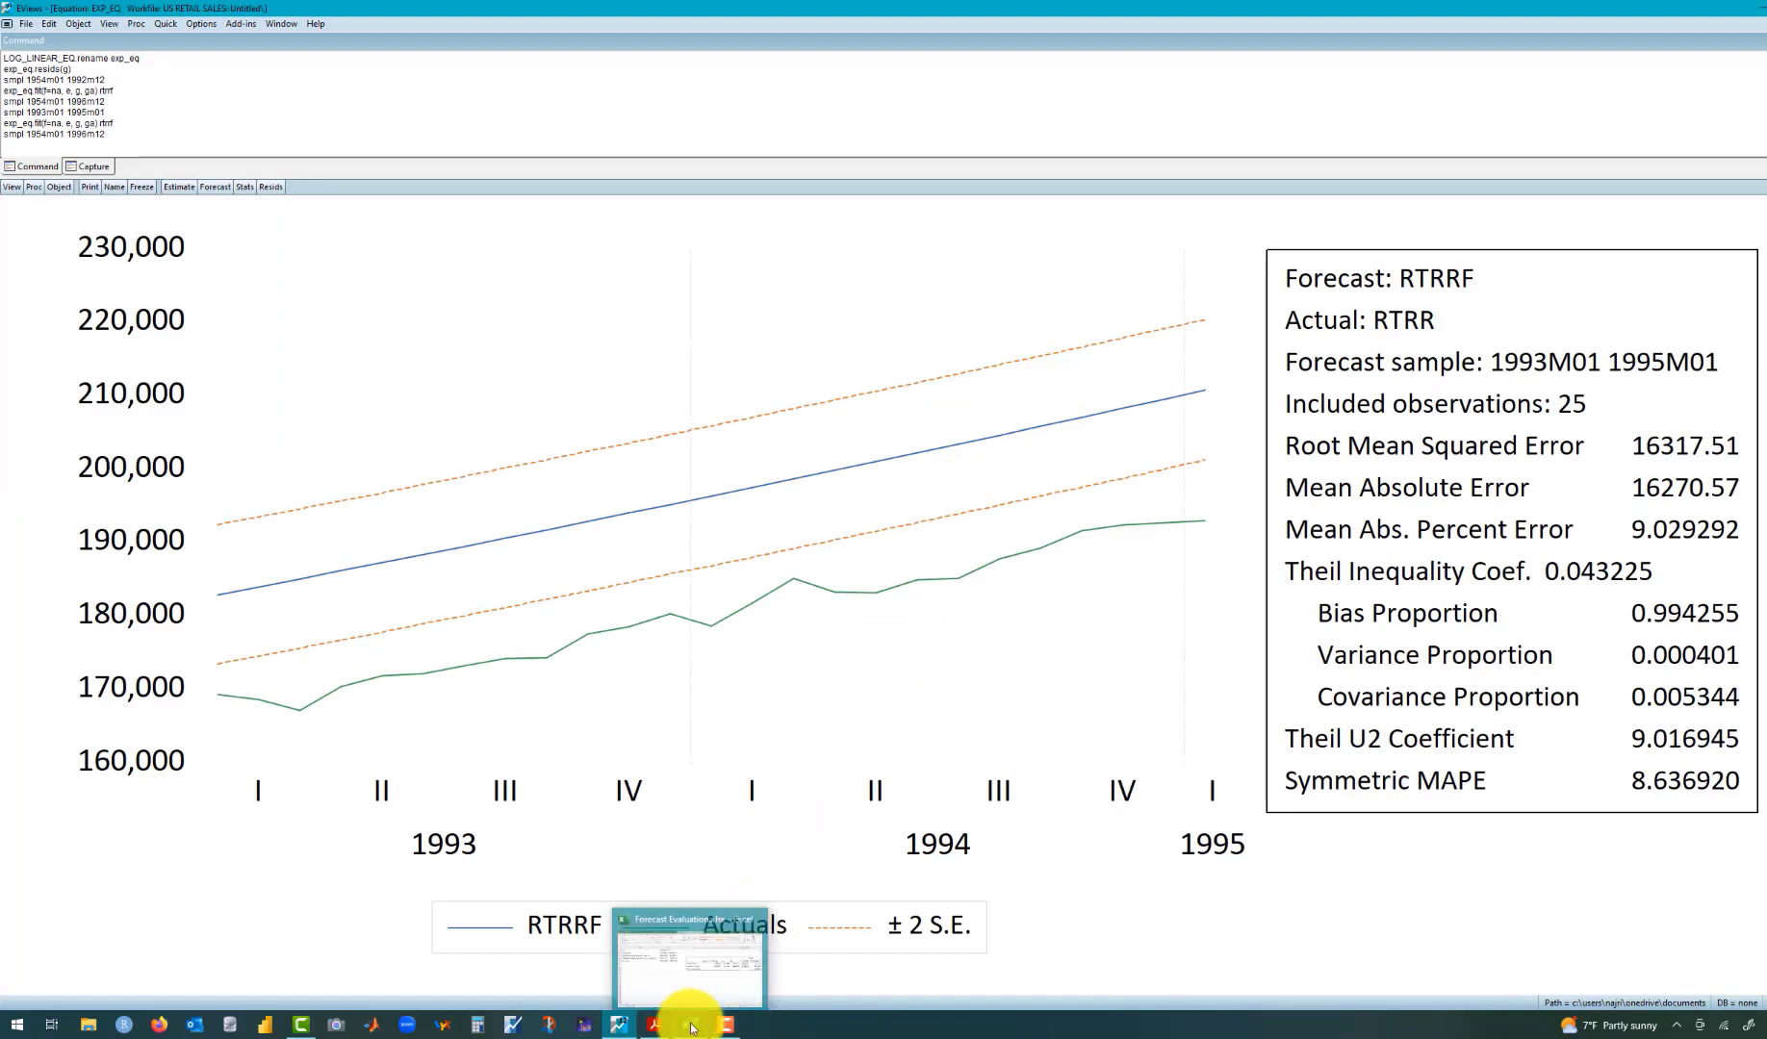
left_click(692, 1028)
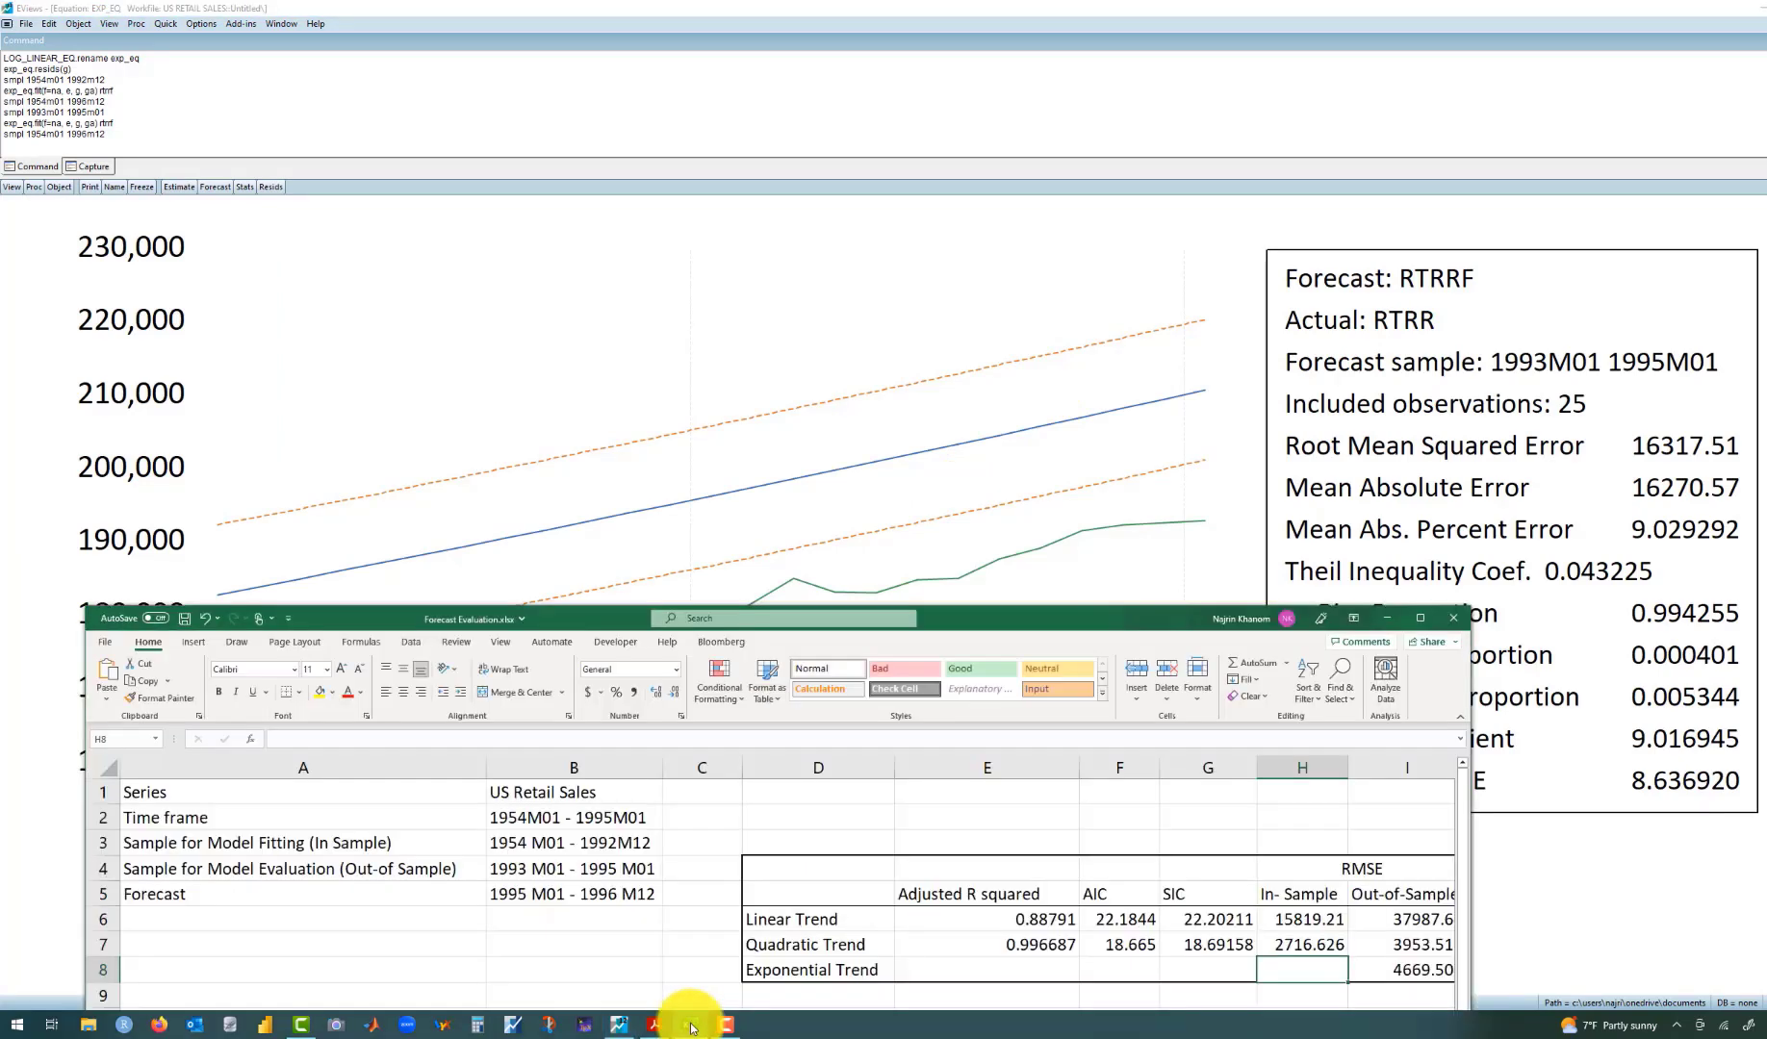
scroll(1286, 873, "right", 2)
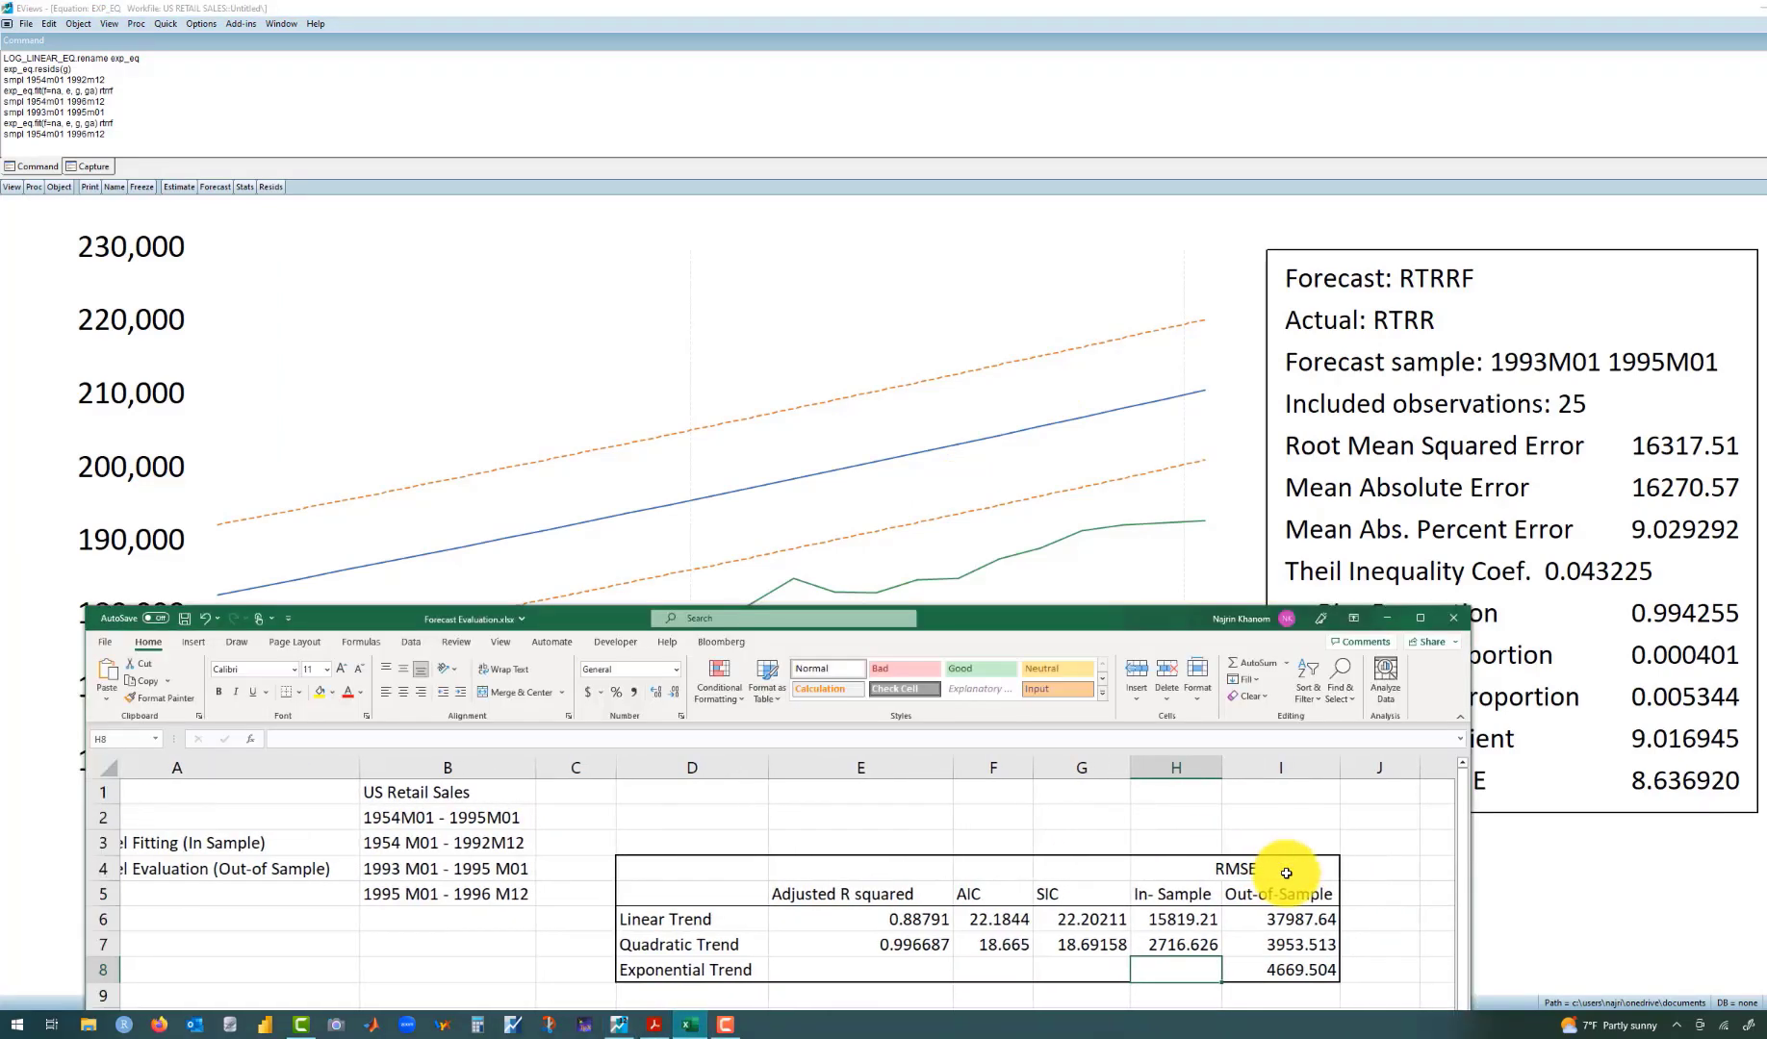
left_click(1283, 969)
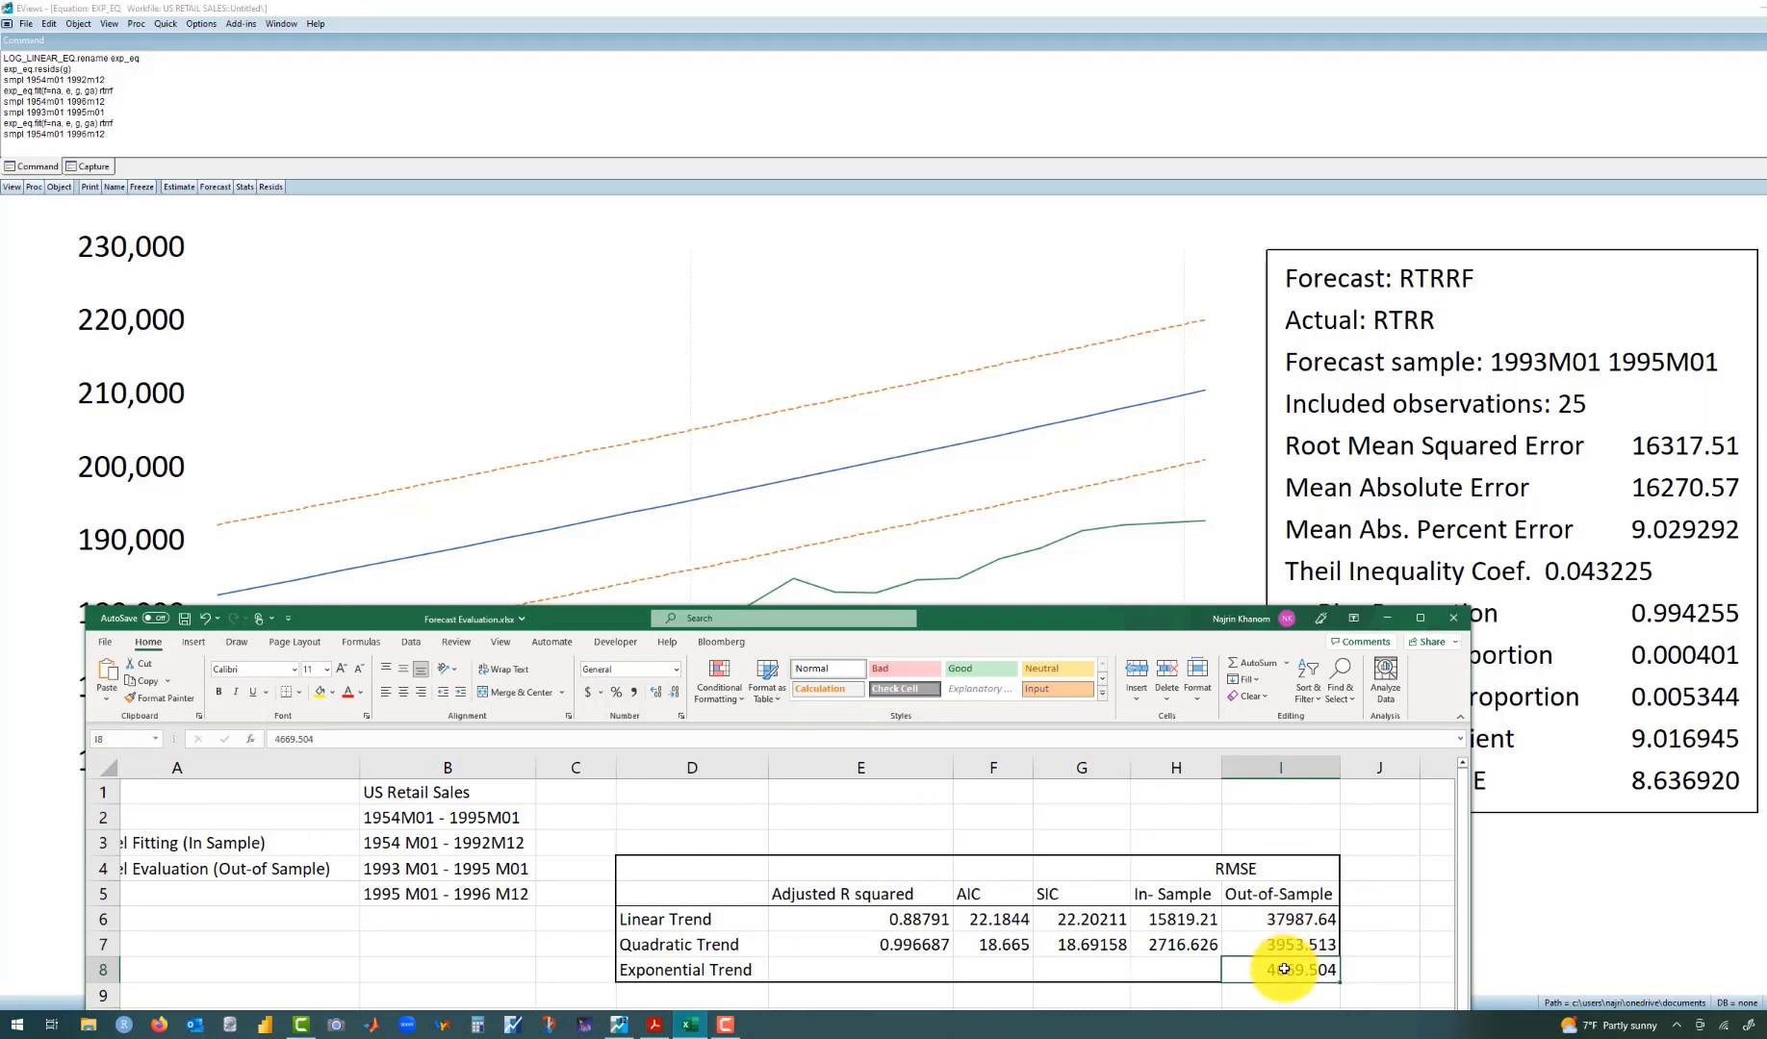
key("ctrl+c")
left_click(1195, 976)
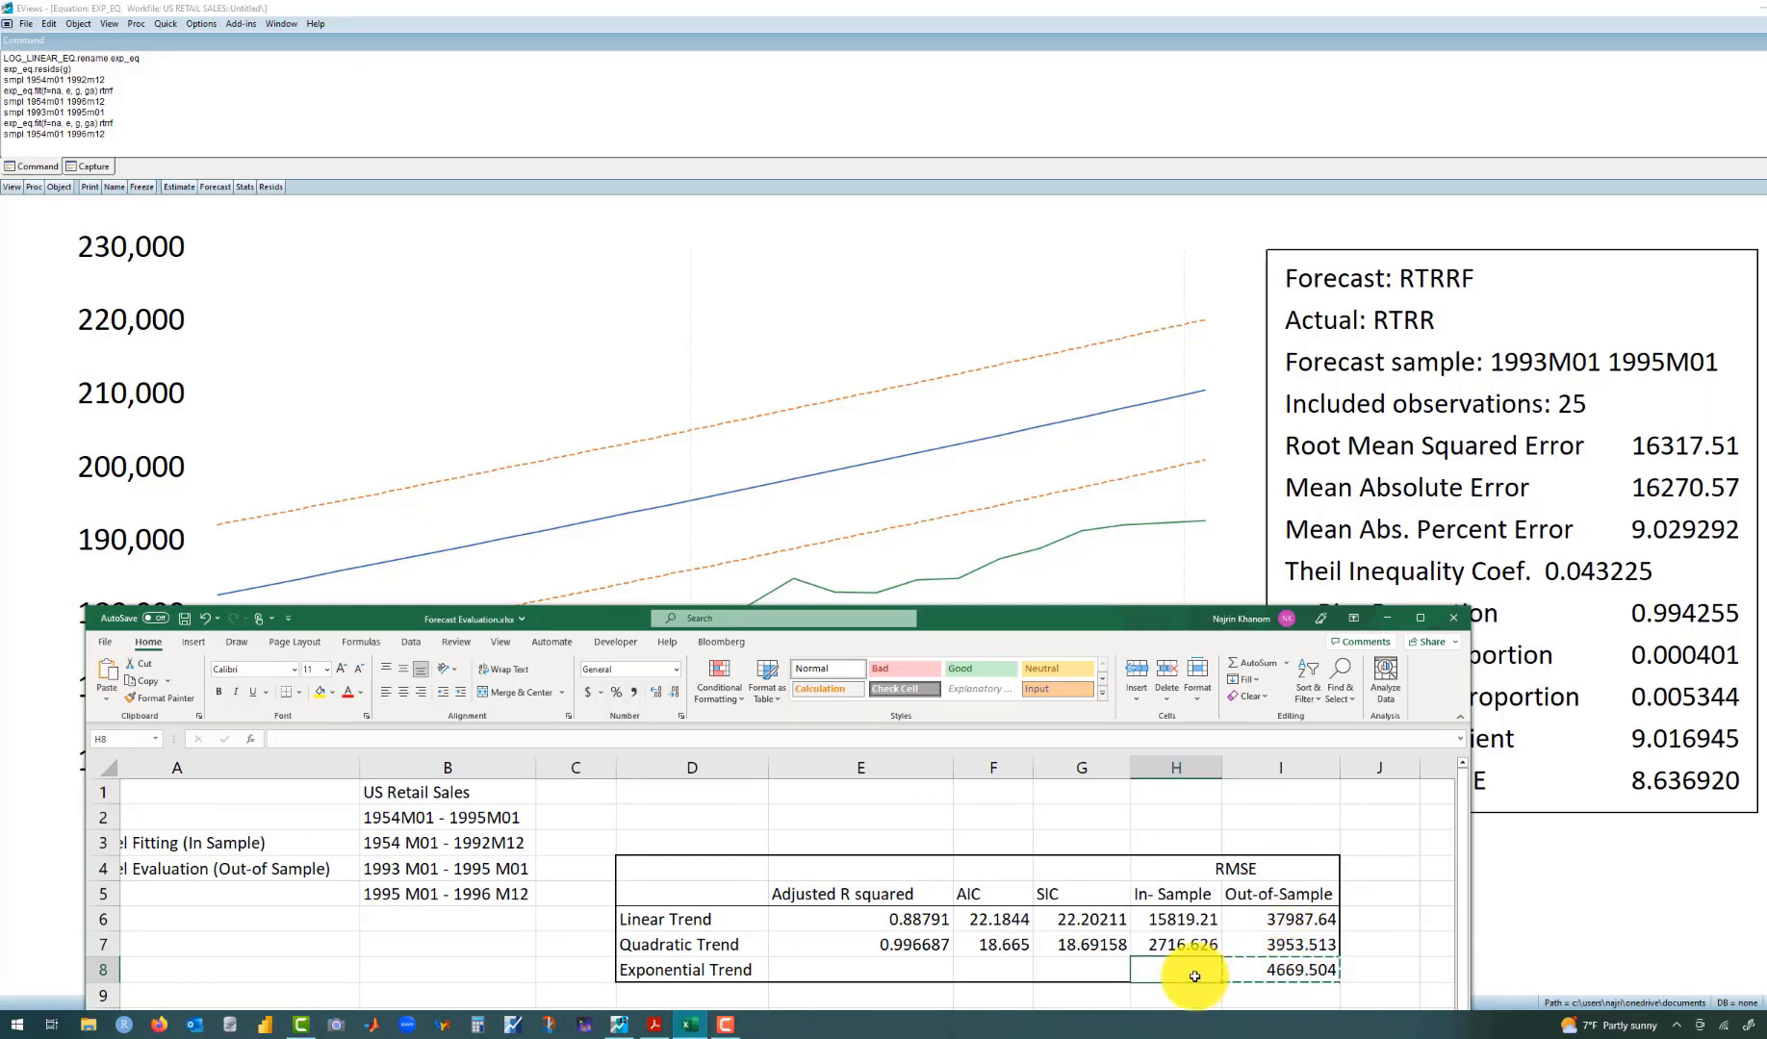
key("ctrl+v")
Step: Enter 16317.51 as the Exponential Trend's Out-of-Sample RMSE and save the workbook
left_click(1286, 973)
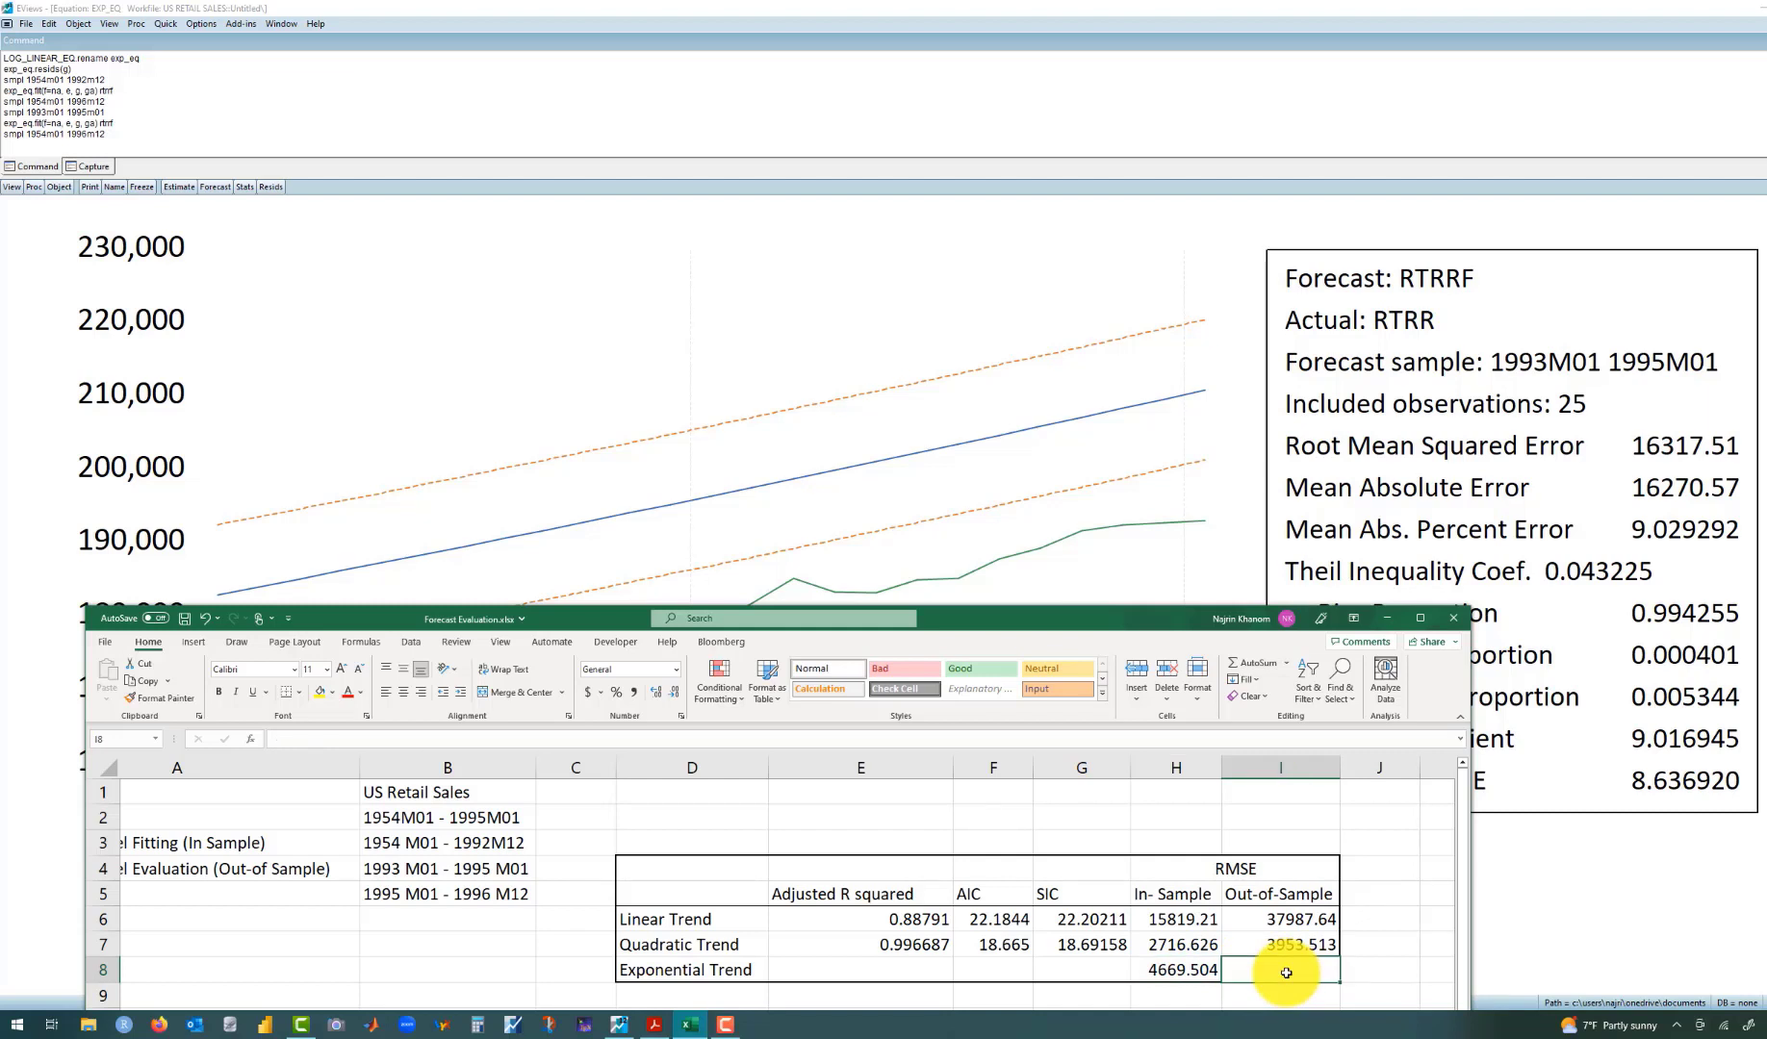
type("16")
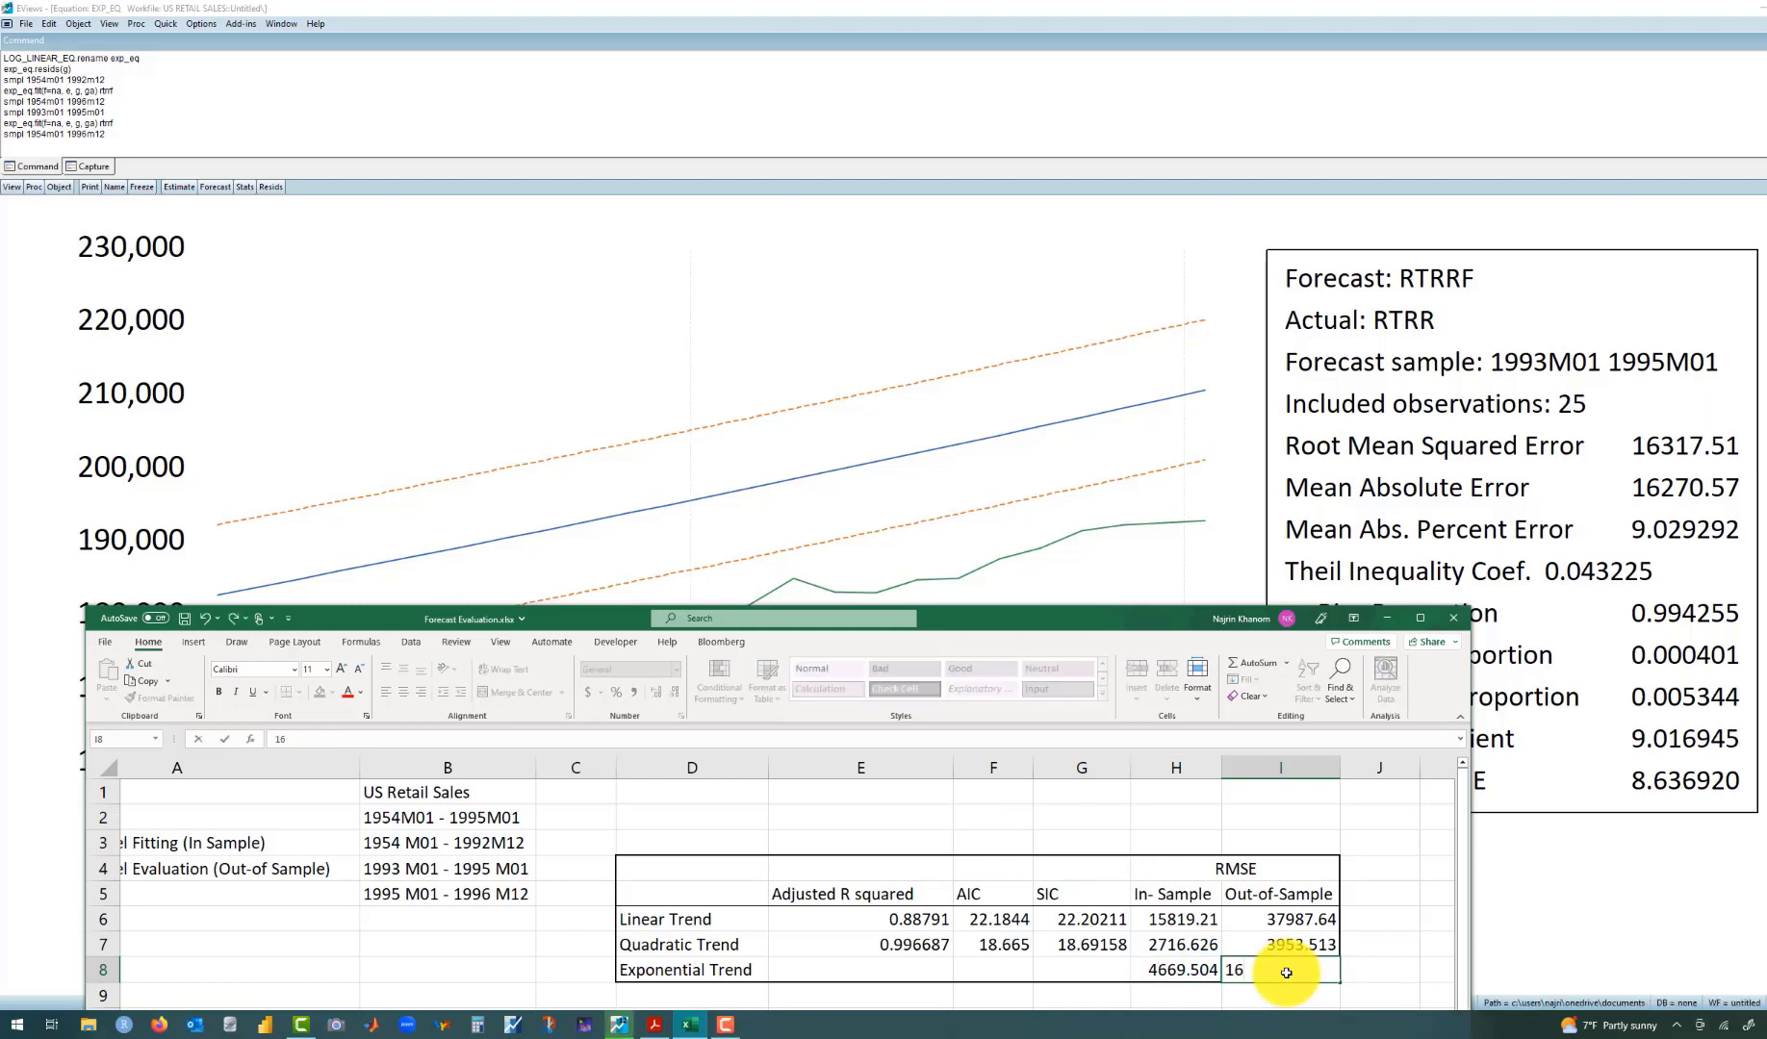
type("317.51")
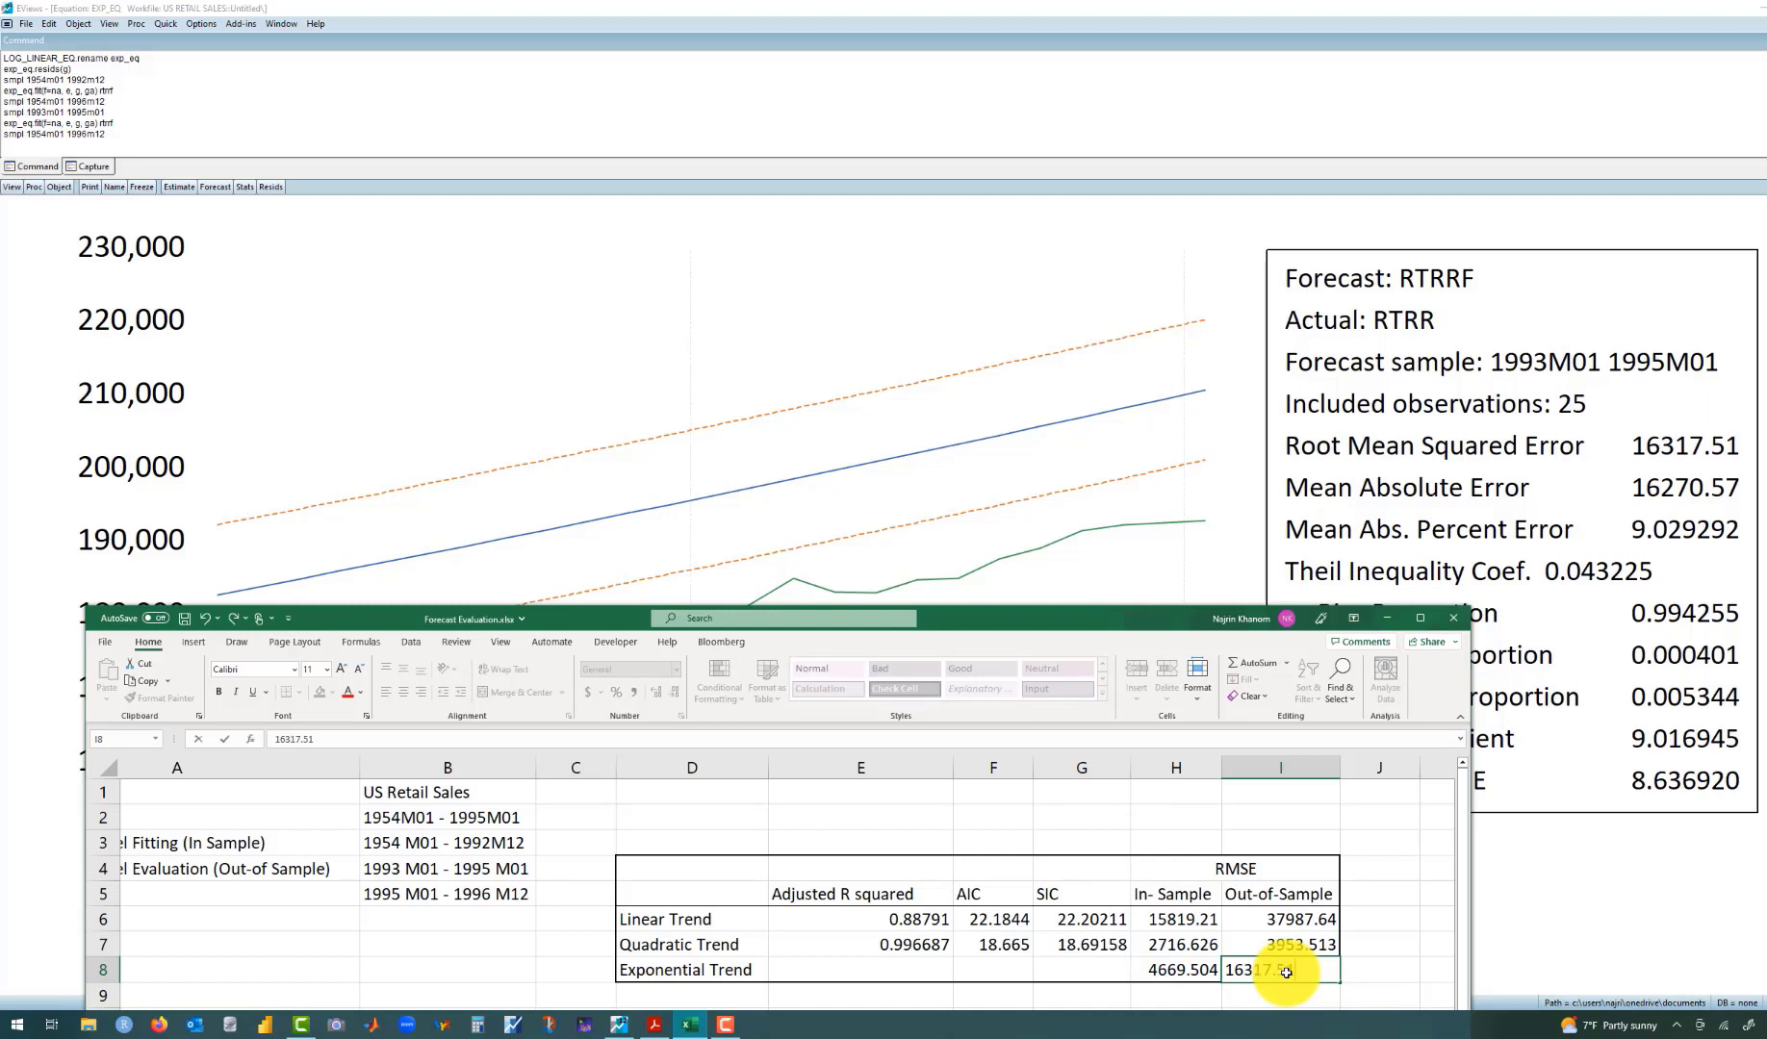
key("Return")
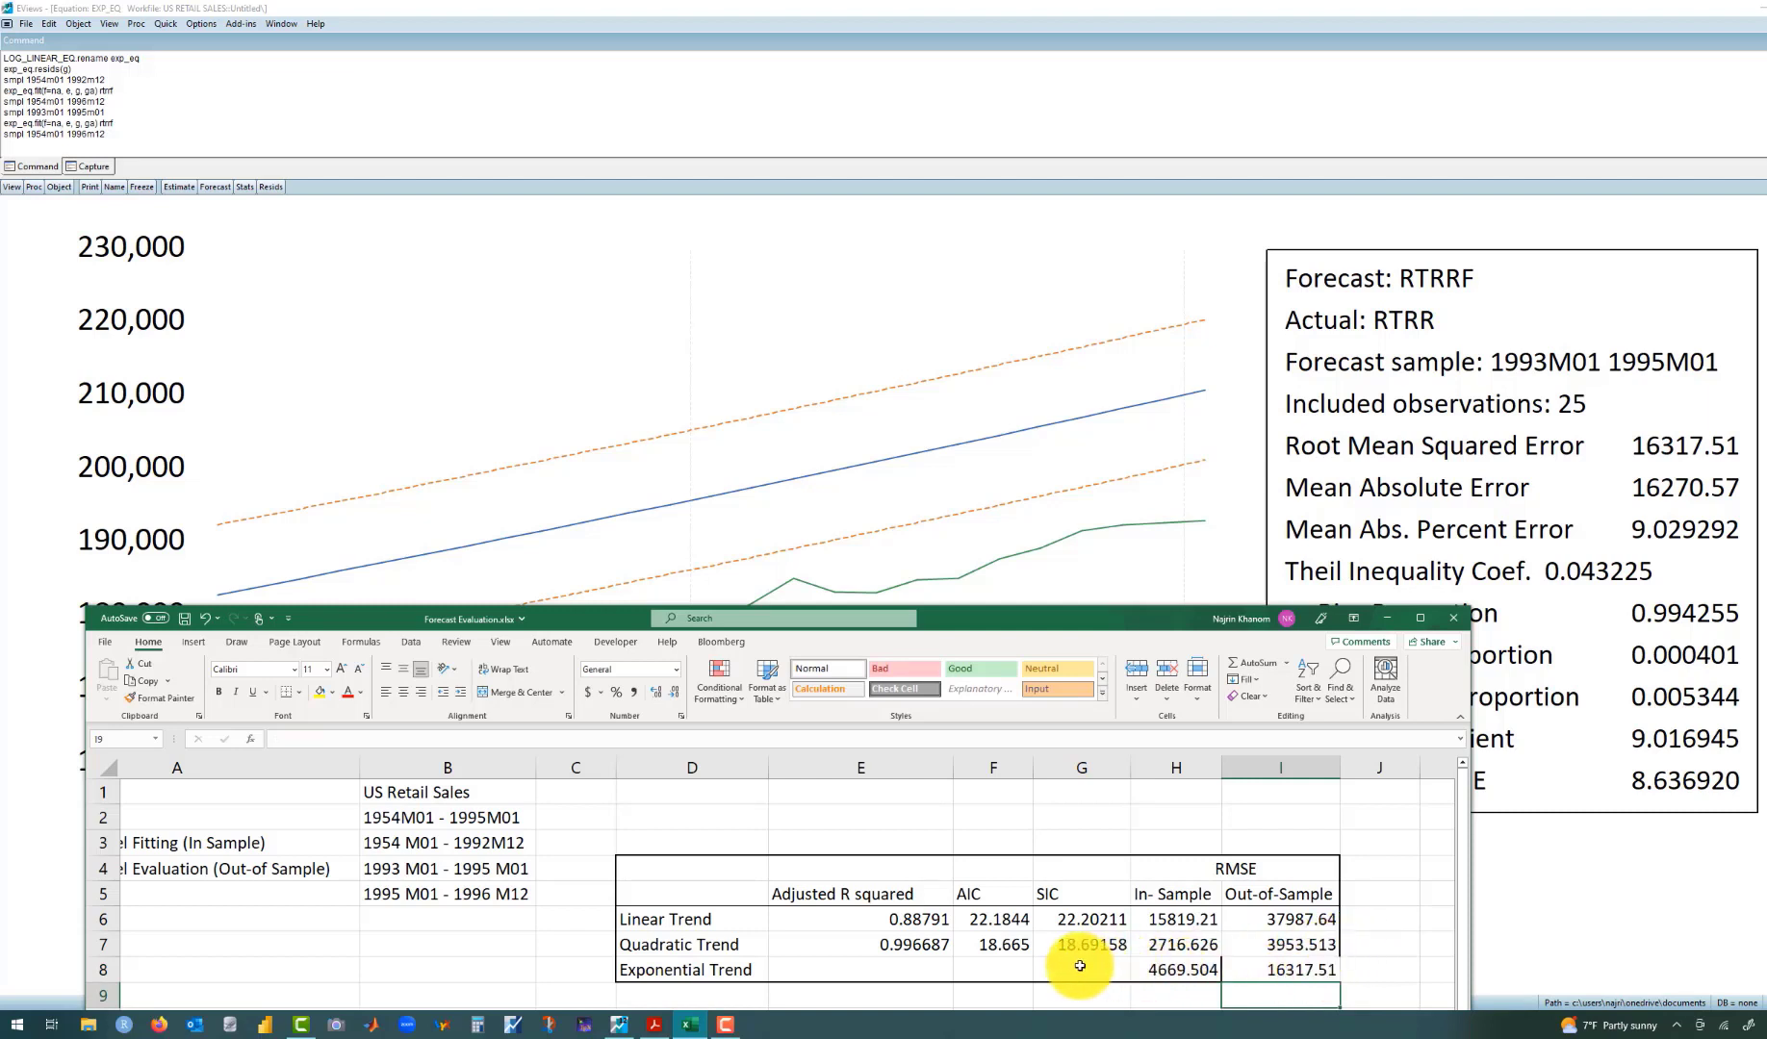
left_click(1367, 900)
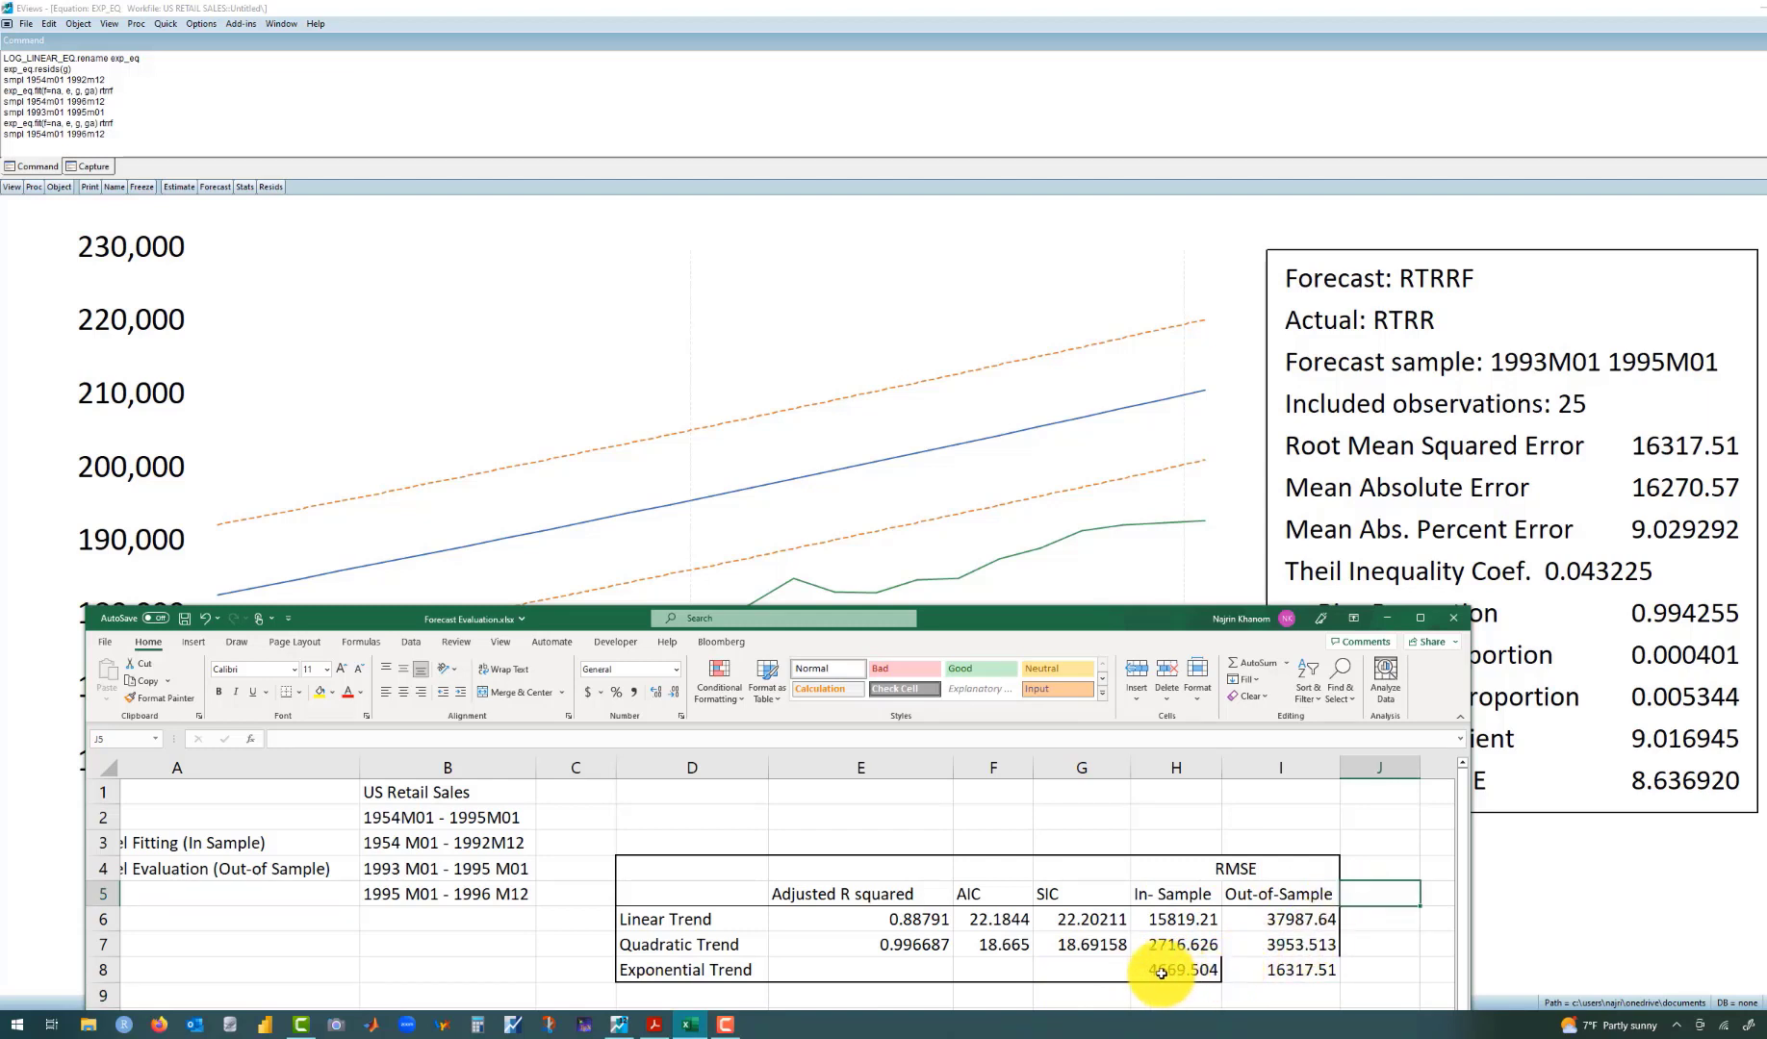
key("ctrl+s")
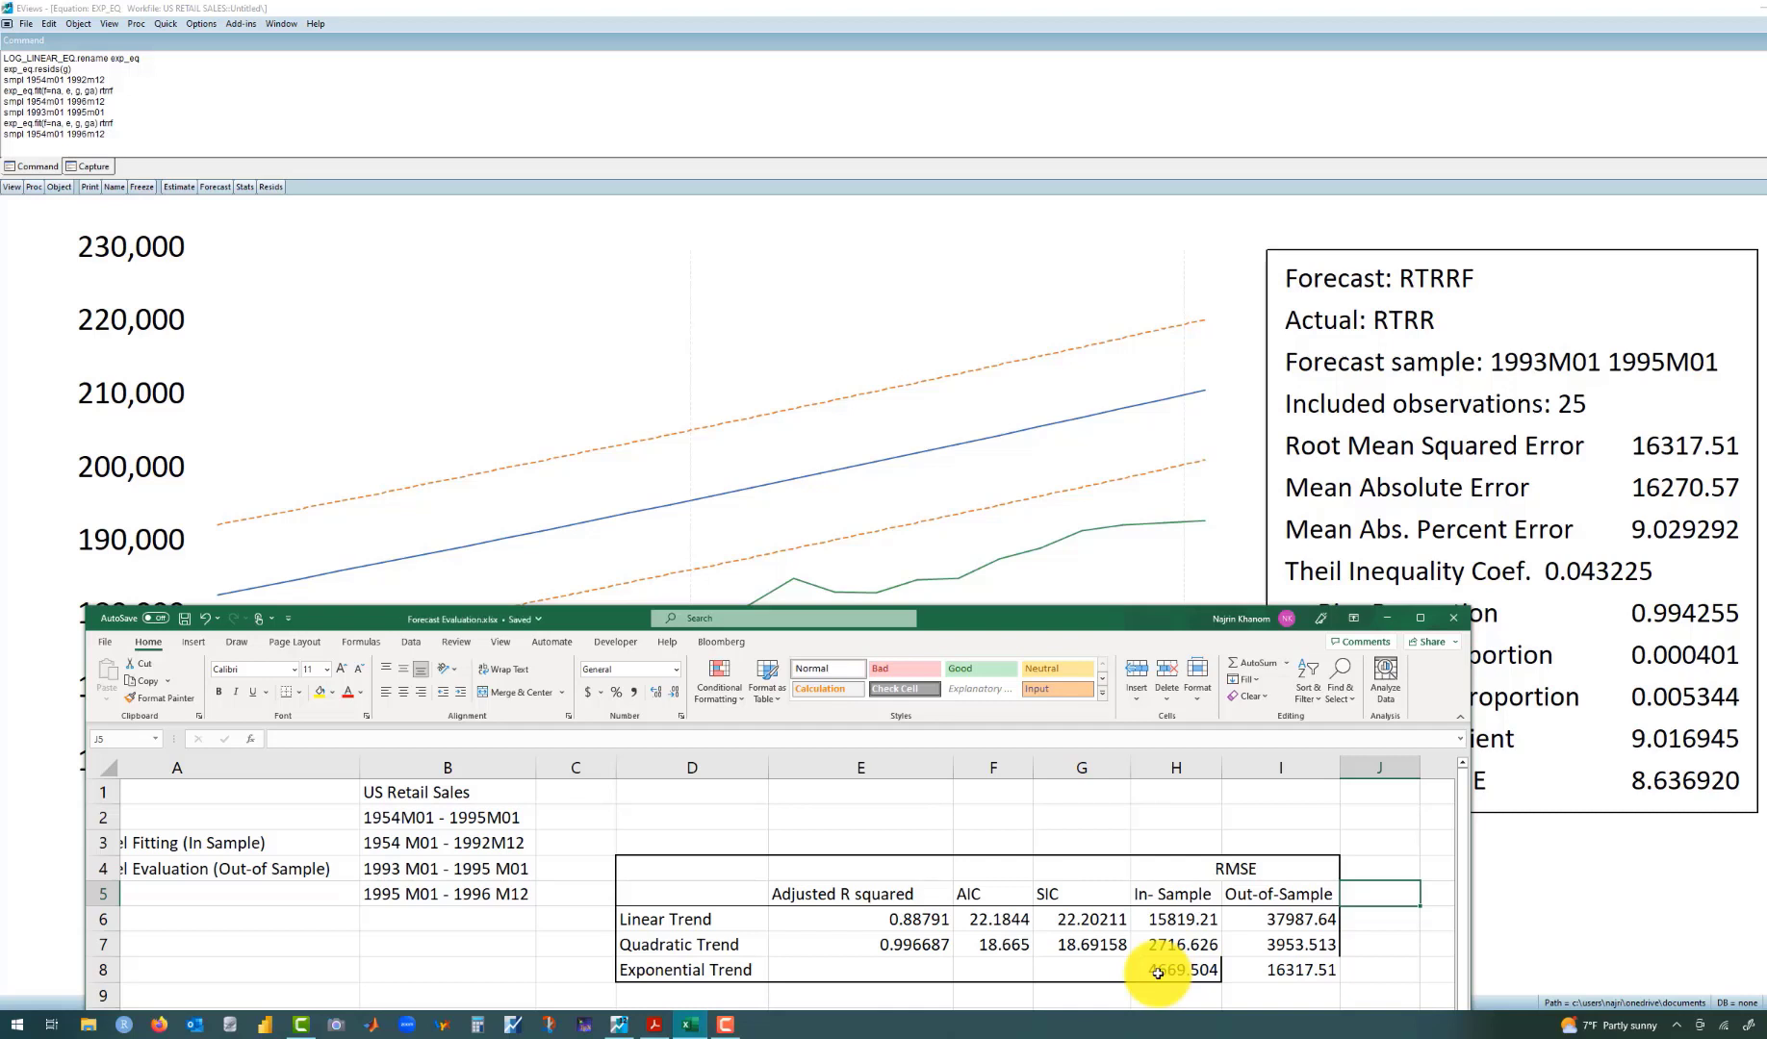
Step: Return to EViews, show the estimation statistics of exp_eq, and shrink the windows so that the Excel table is reachable alongside
left_click(1390, 619)
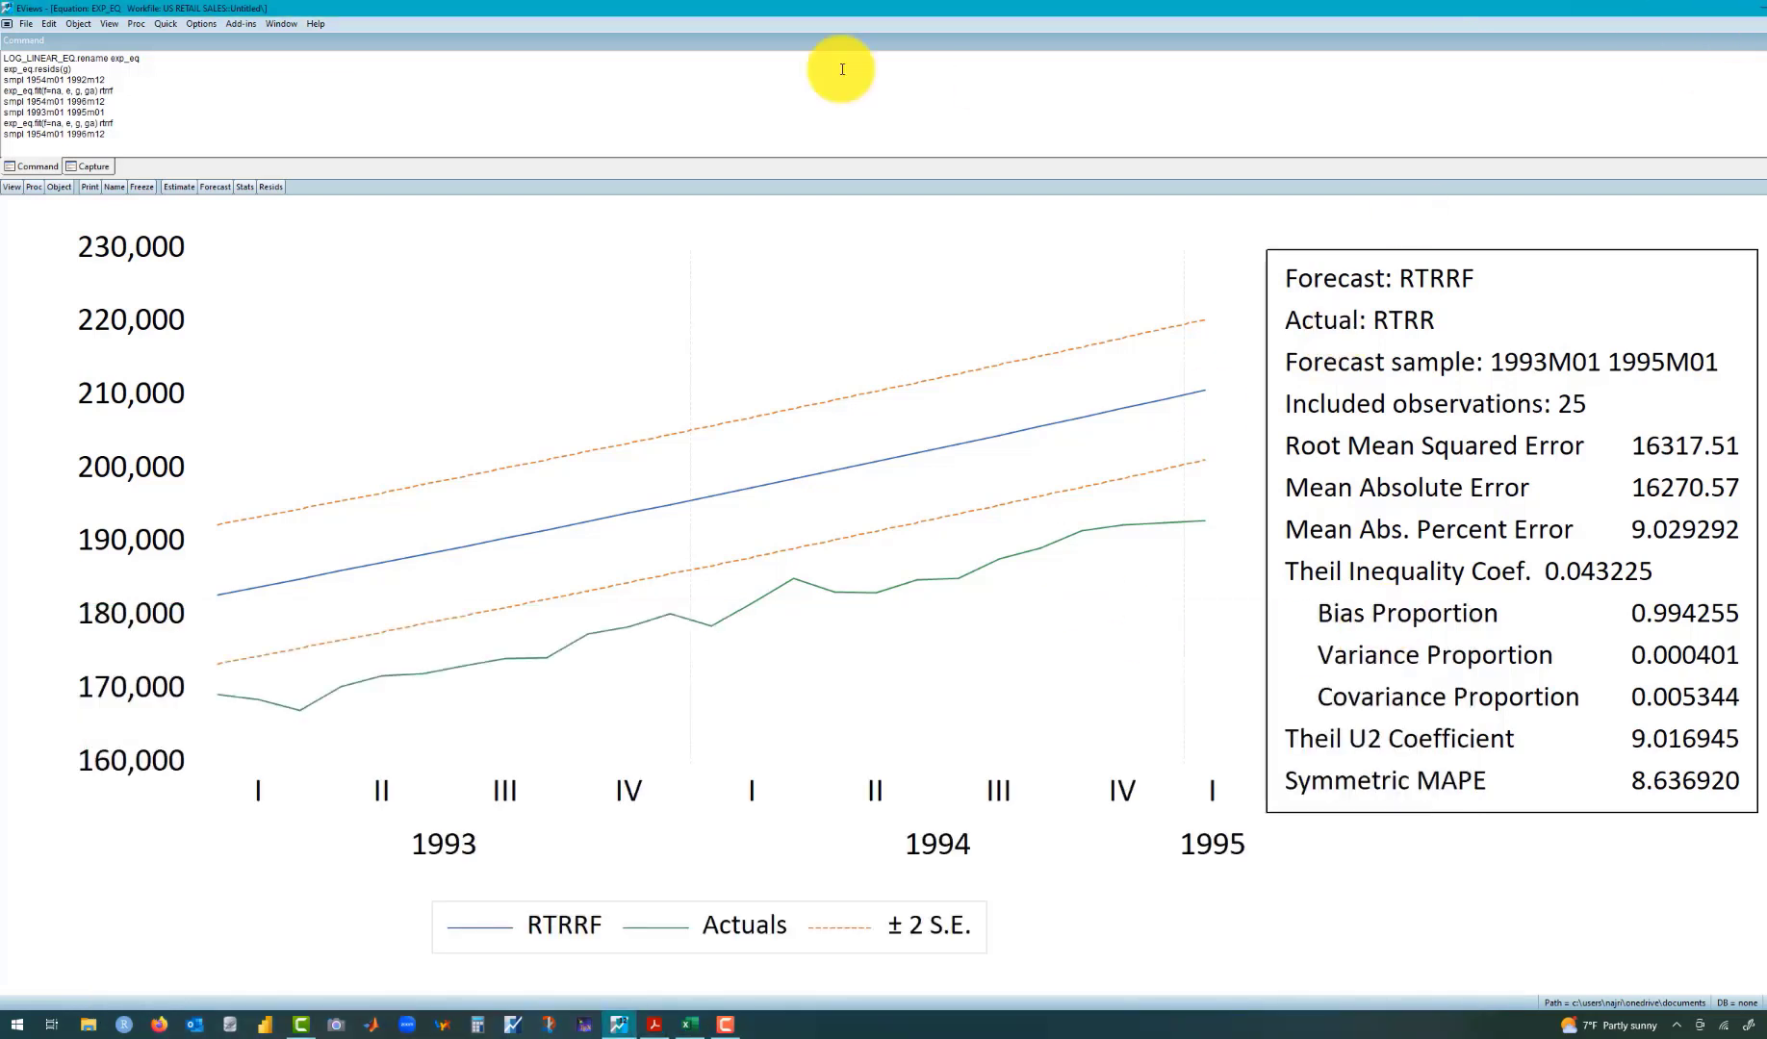
left_click(241, 191)
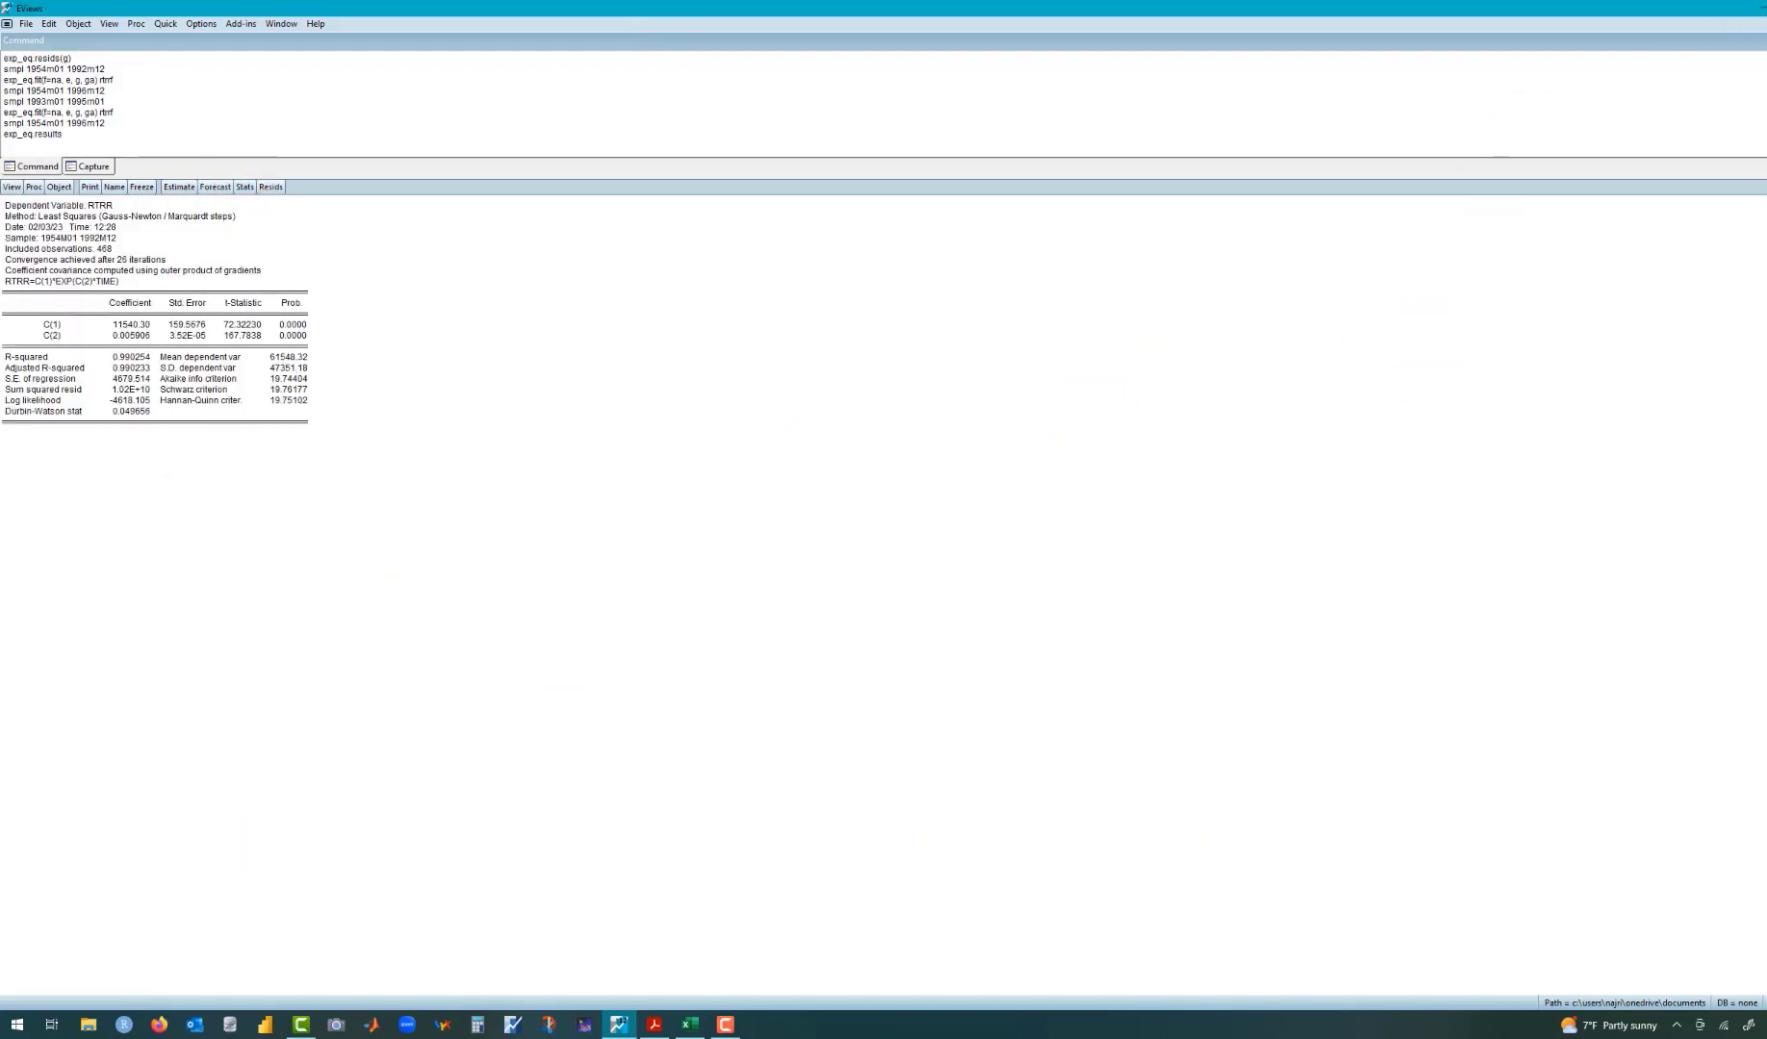
left_click(1750, 23)
left_click(689, 1024)
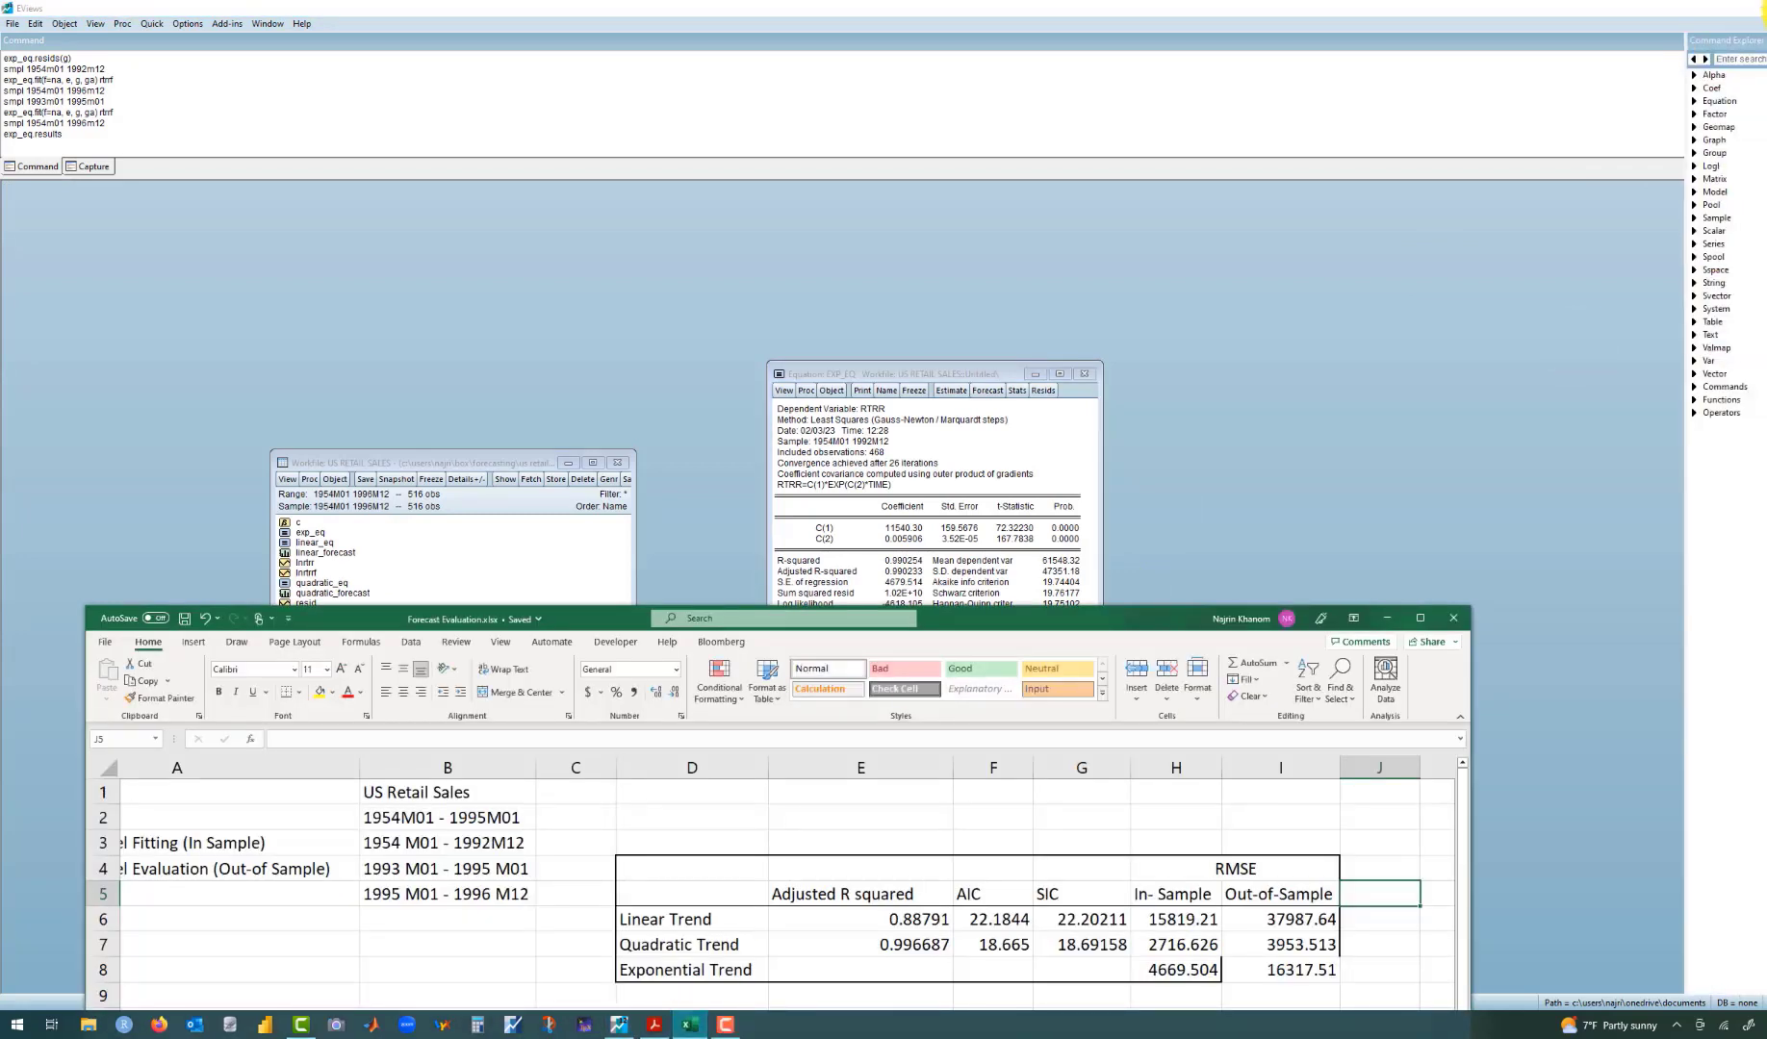
left_click(1732, 10)
double_click(1733, 10)
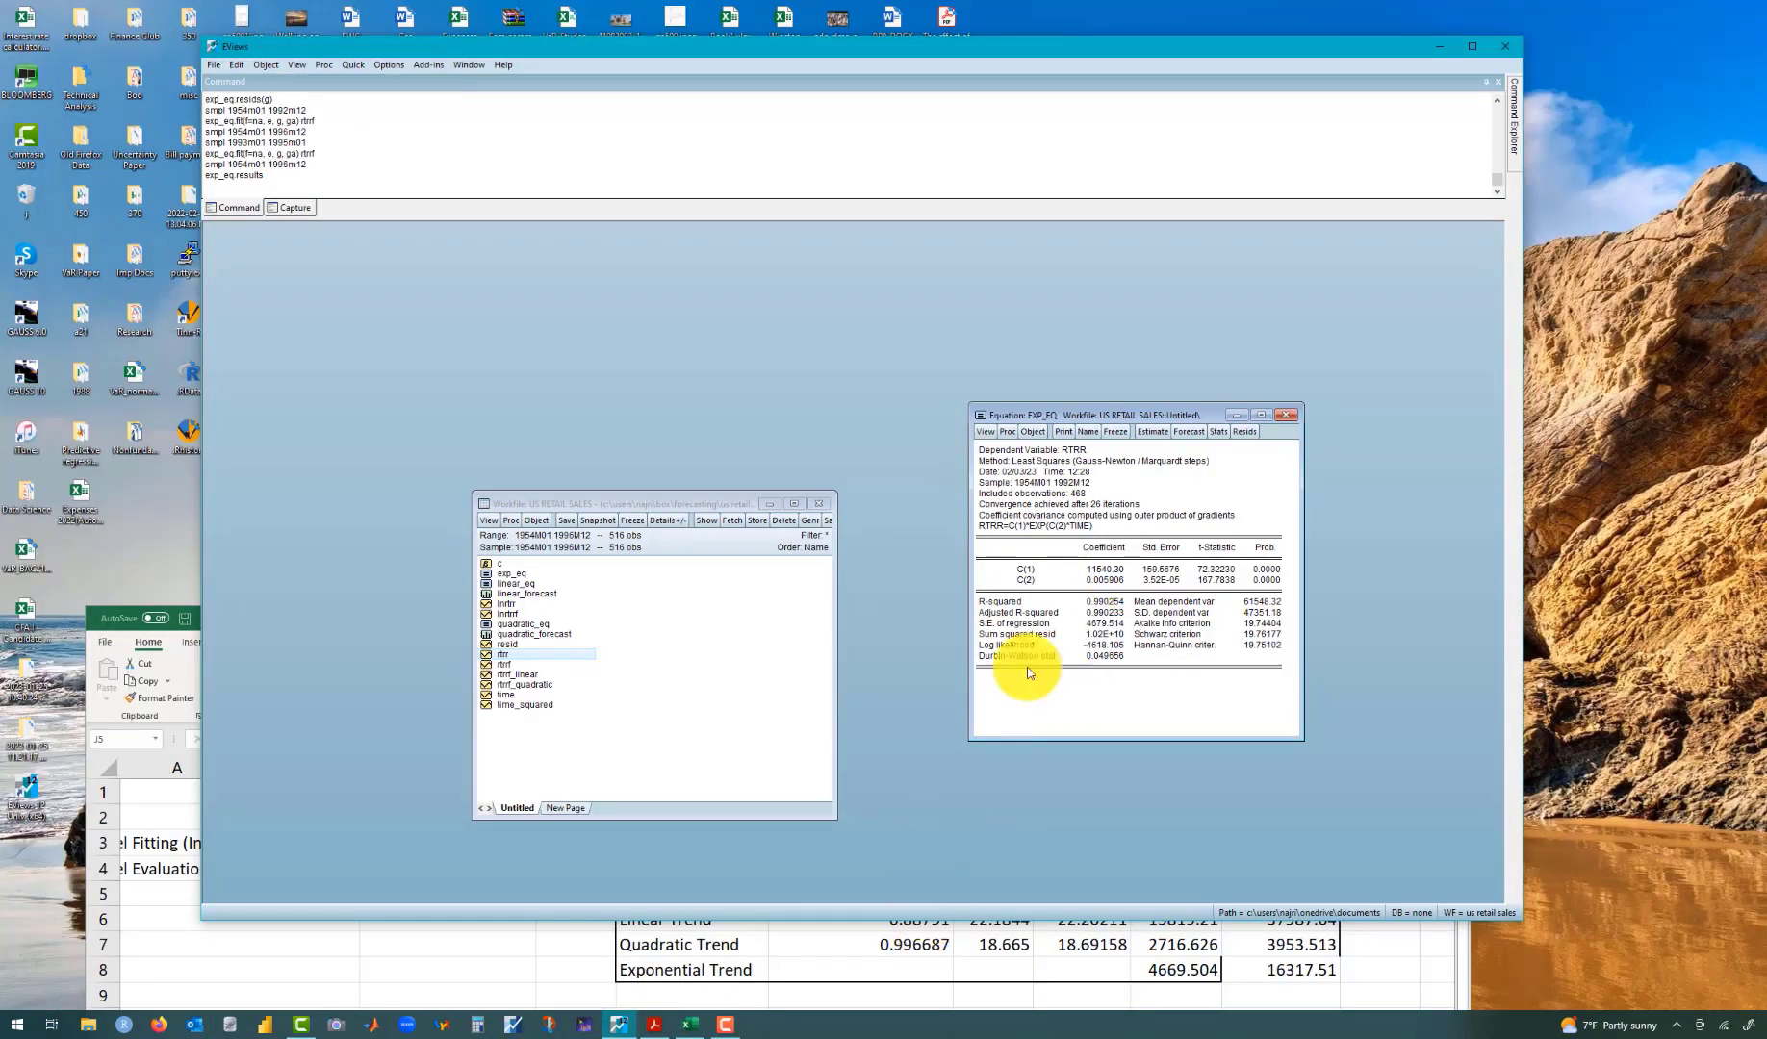
Step: Enter the adjusted R-squared of exp_eq, 0.990233, as the Exponential Trend's Adjusted R squared in the Excel table
left_click(1103, 615)
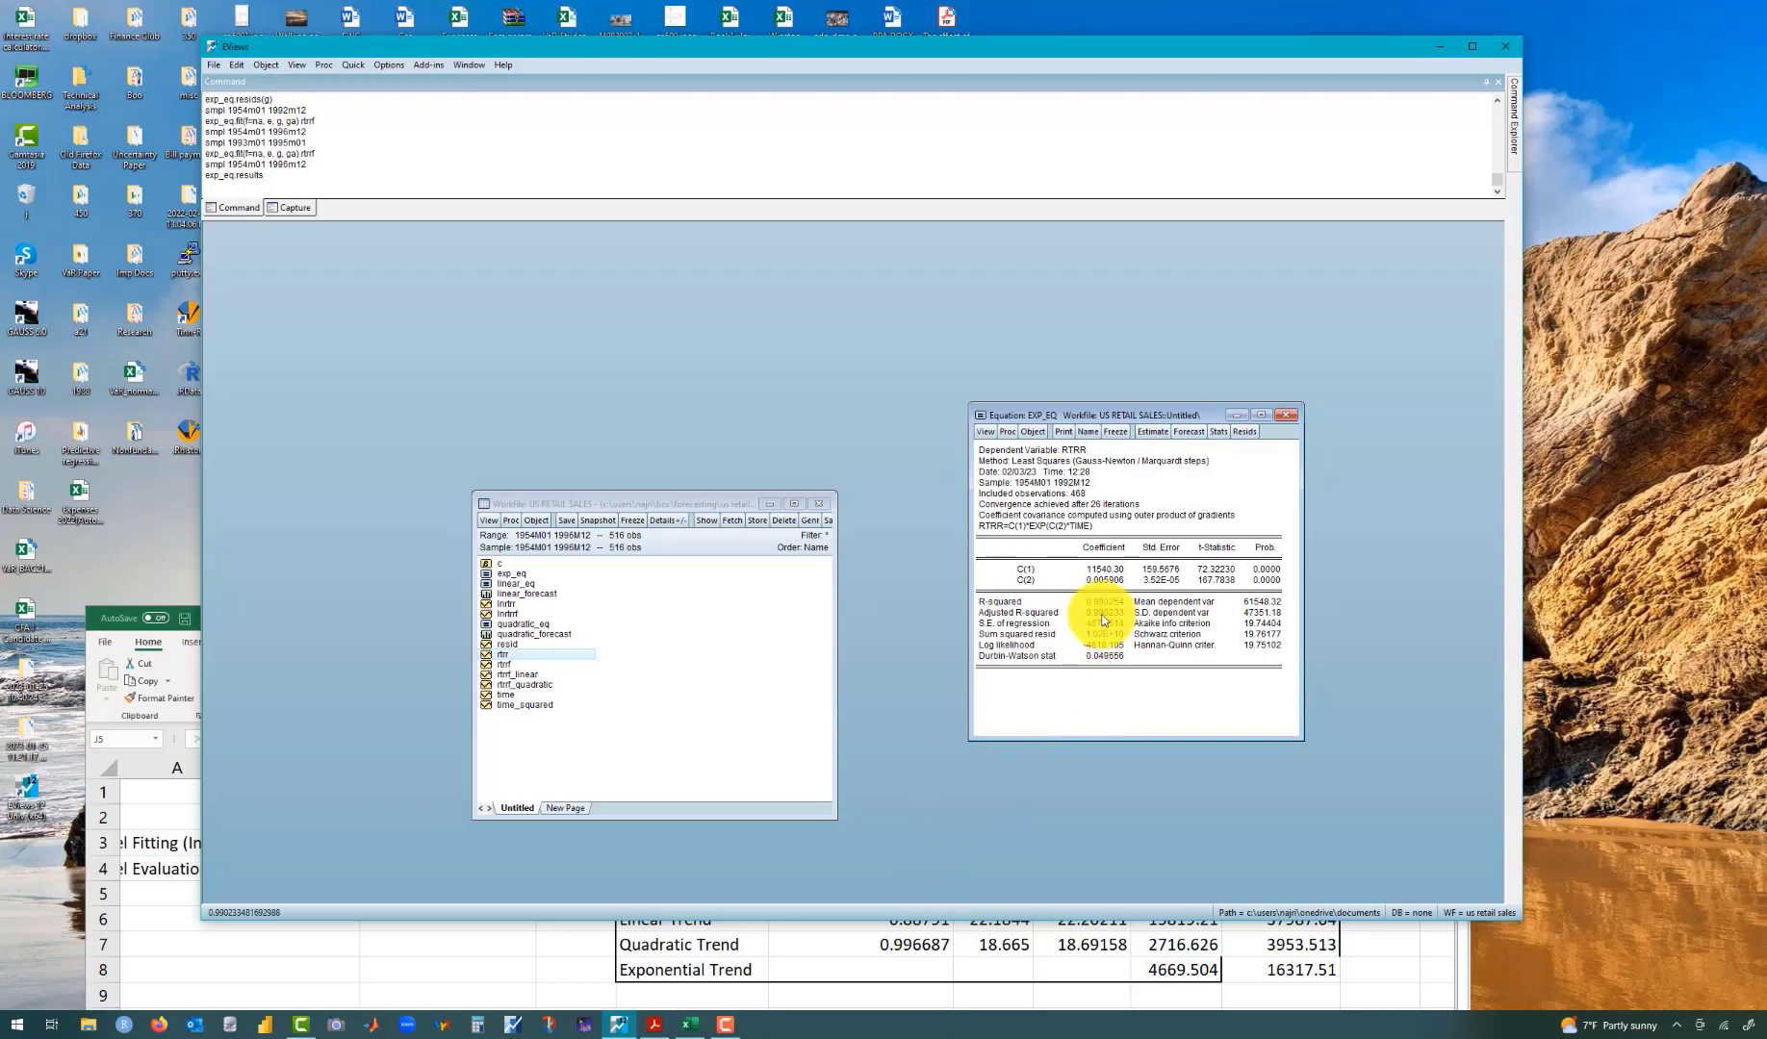
left_click(885, 941)
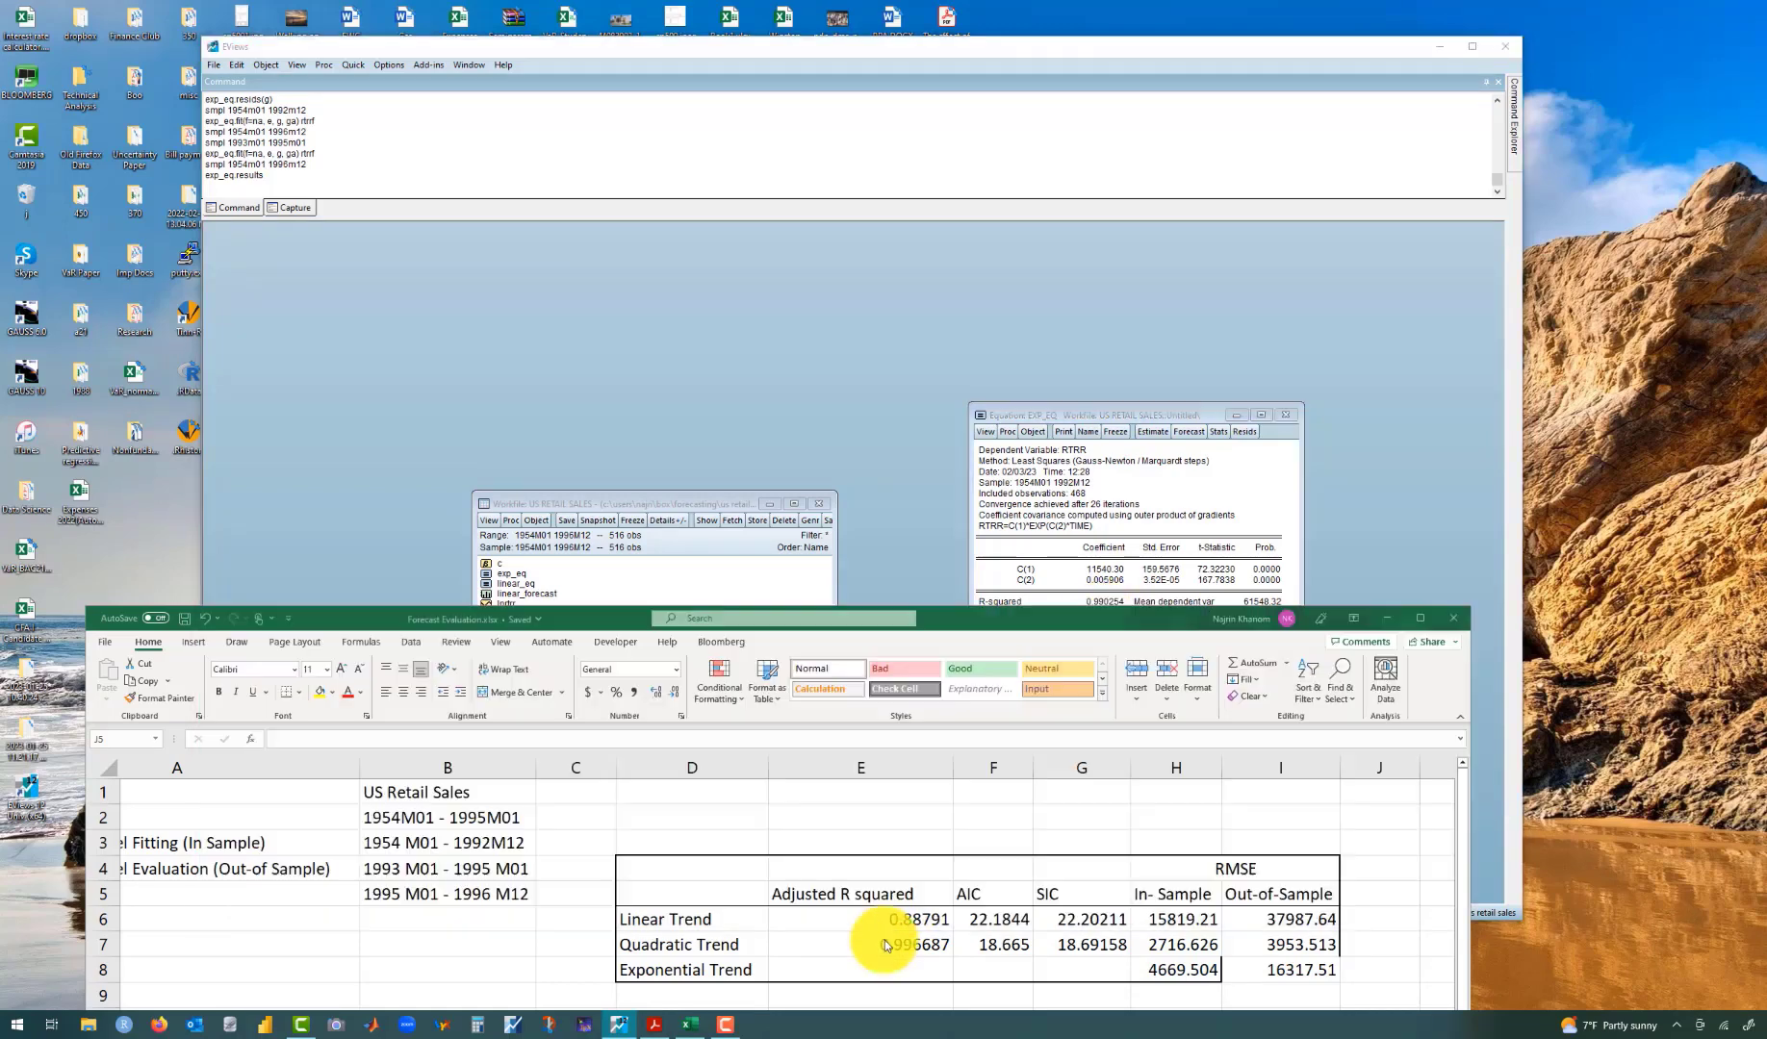
left_click(896, 965)
type("0.990233")
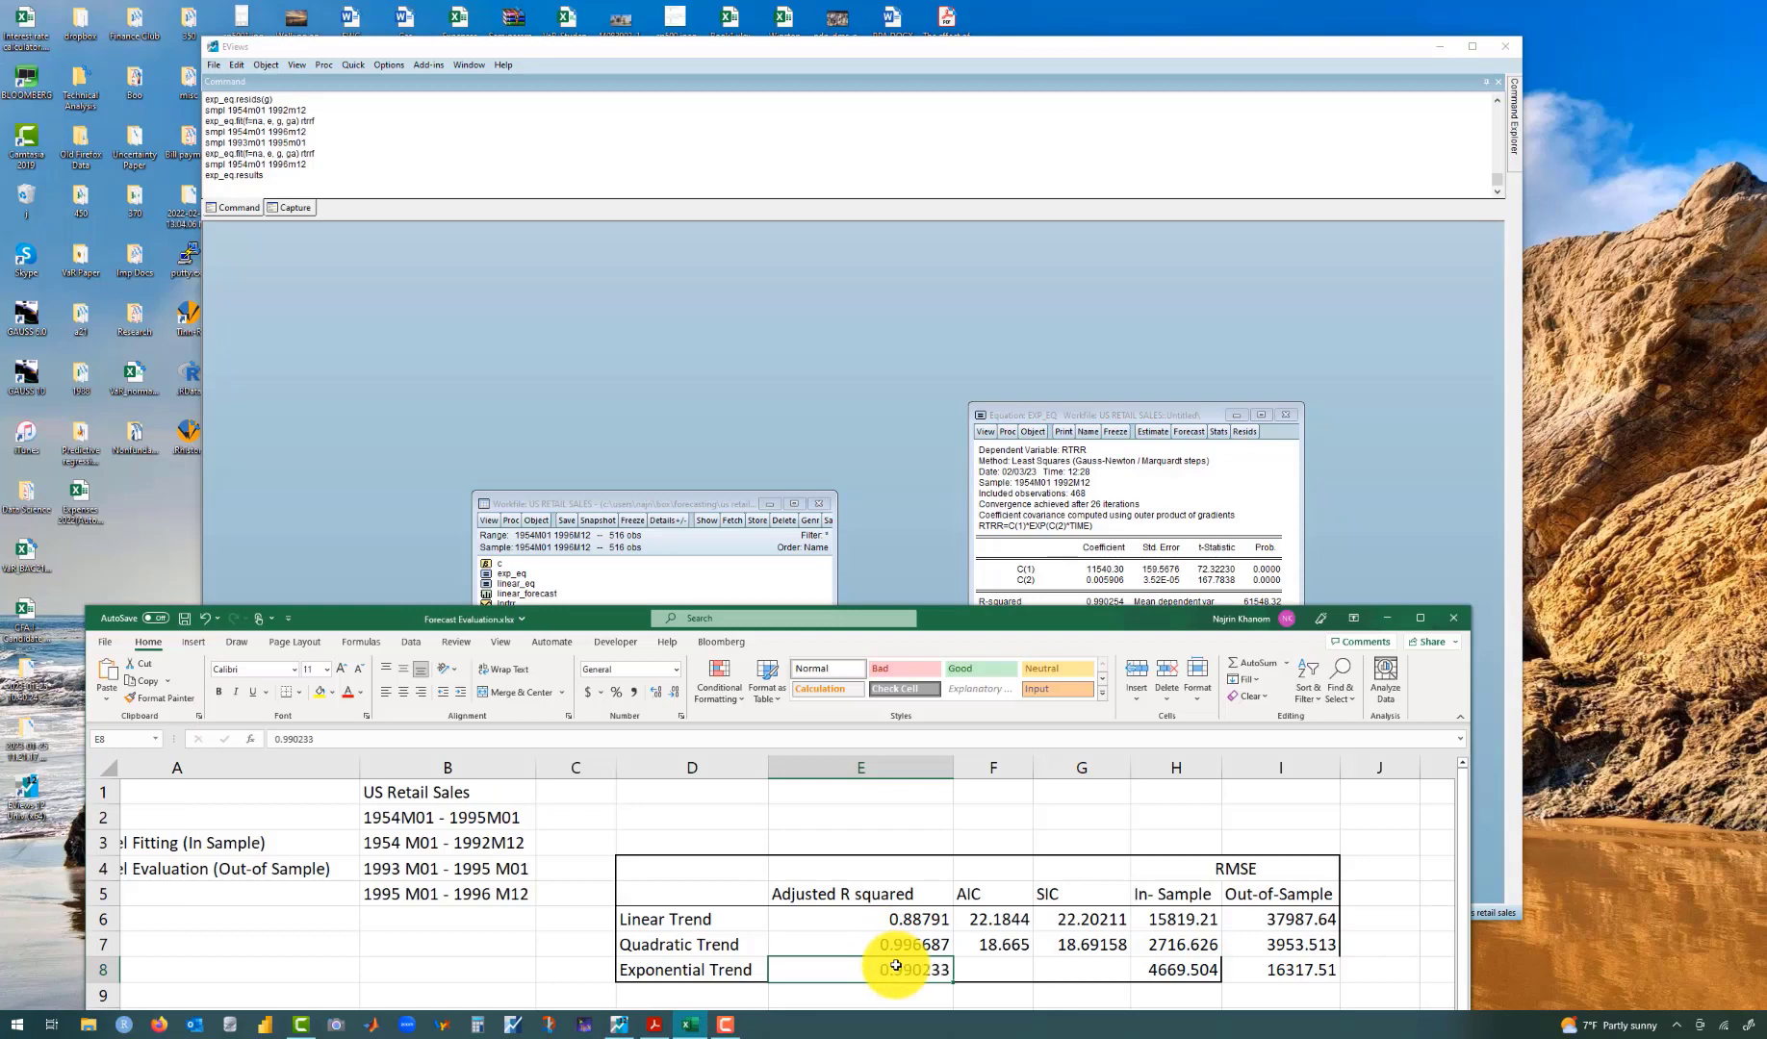
key("Left")
key("Left")
key("Left")
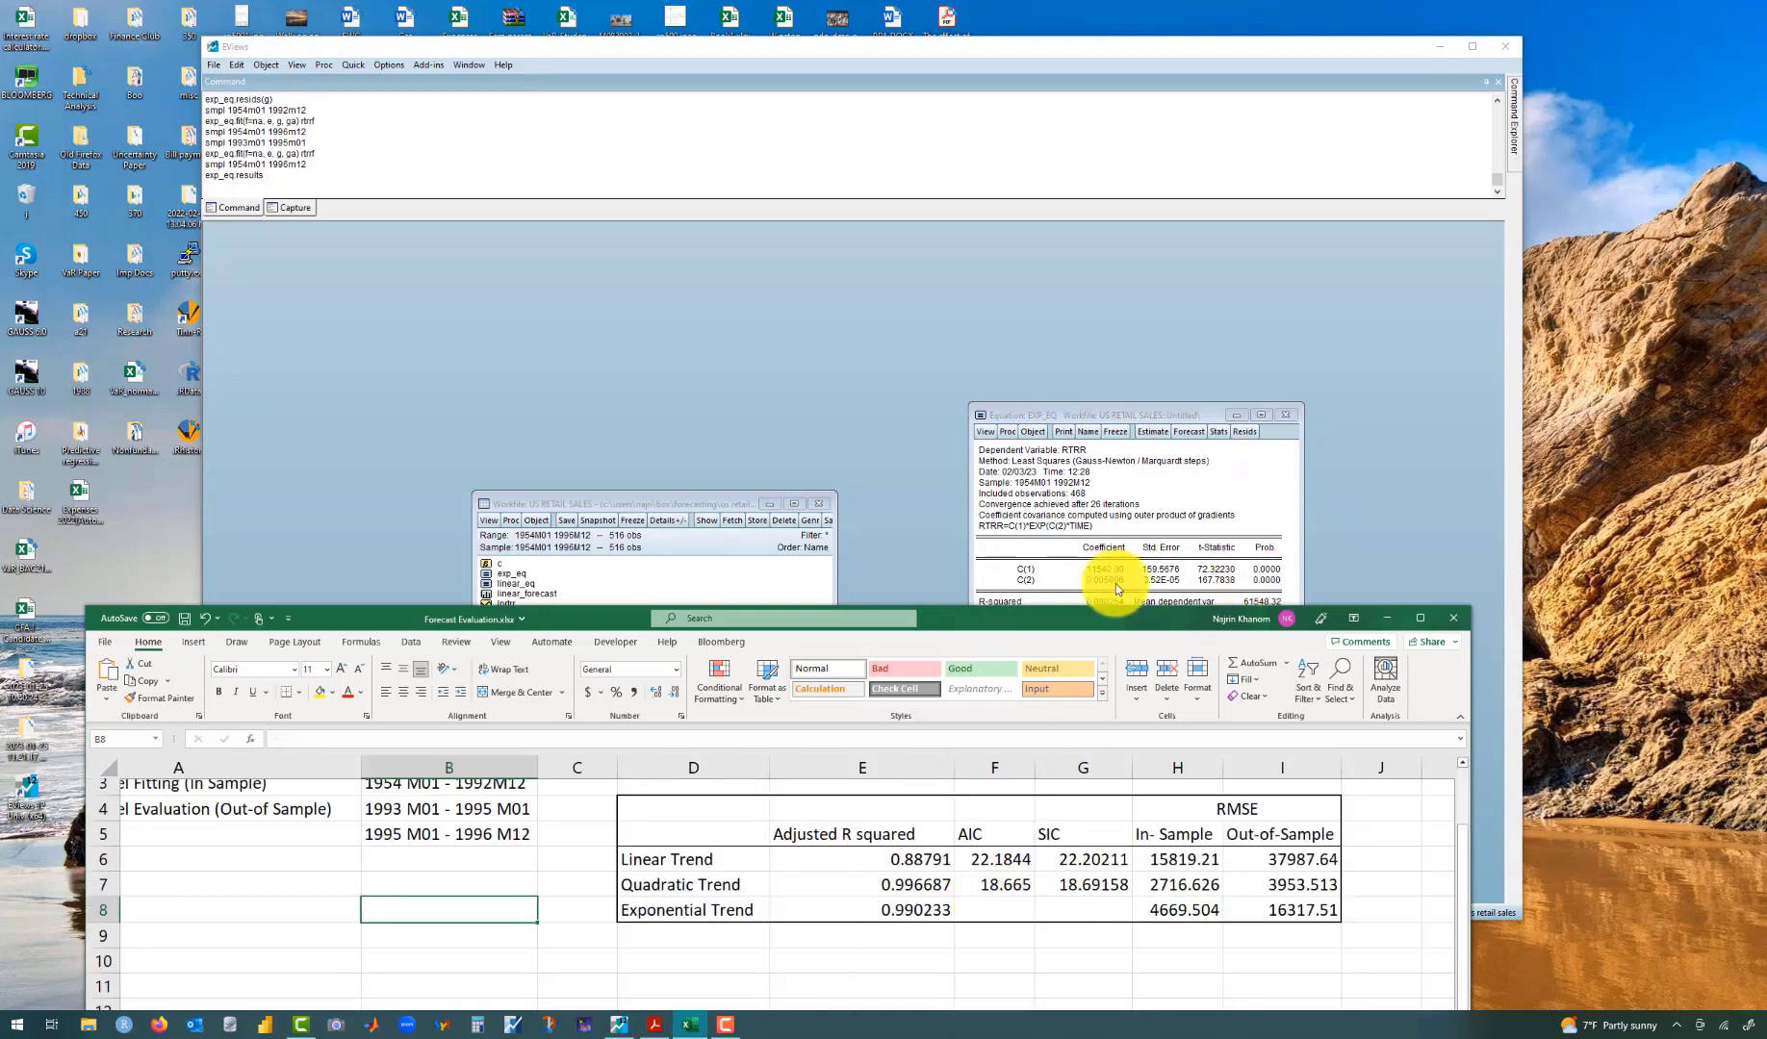
Step: Try to copy exp_eq's Akaike info criterion from EViews into the Exponential Trend's AIC cell in Excel
left_click(1116, 582)
left_click(1109, 613)
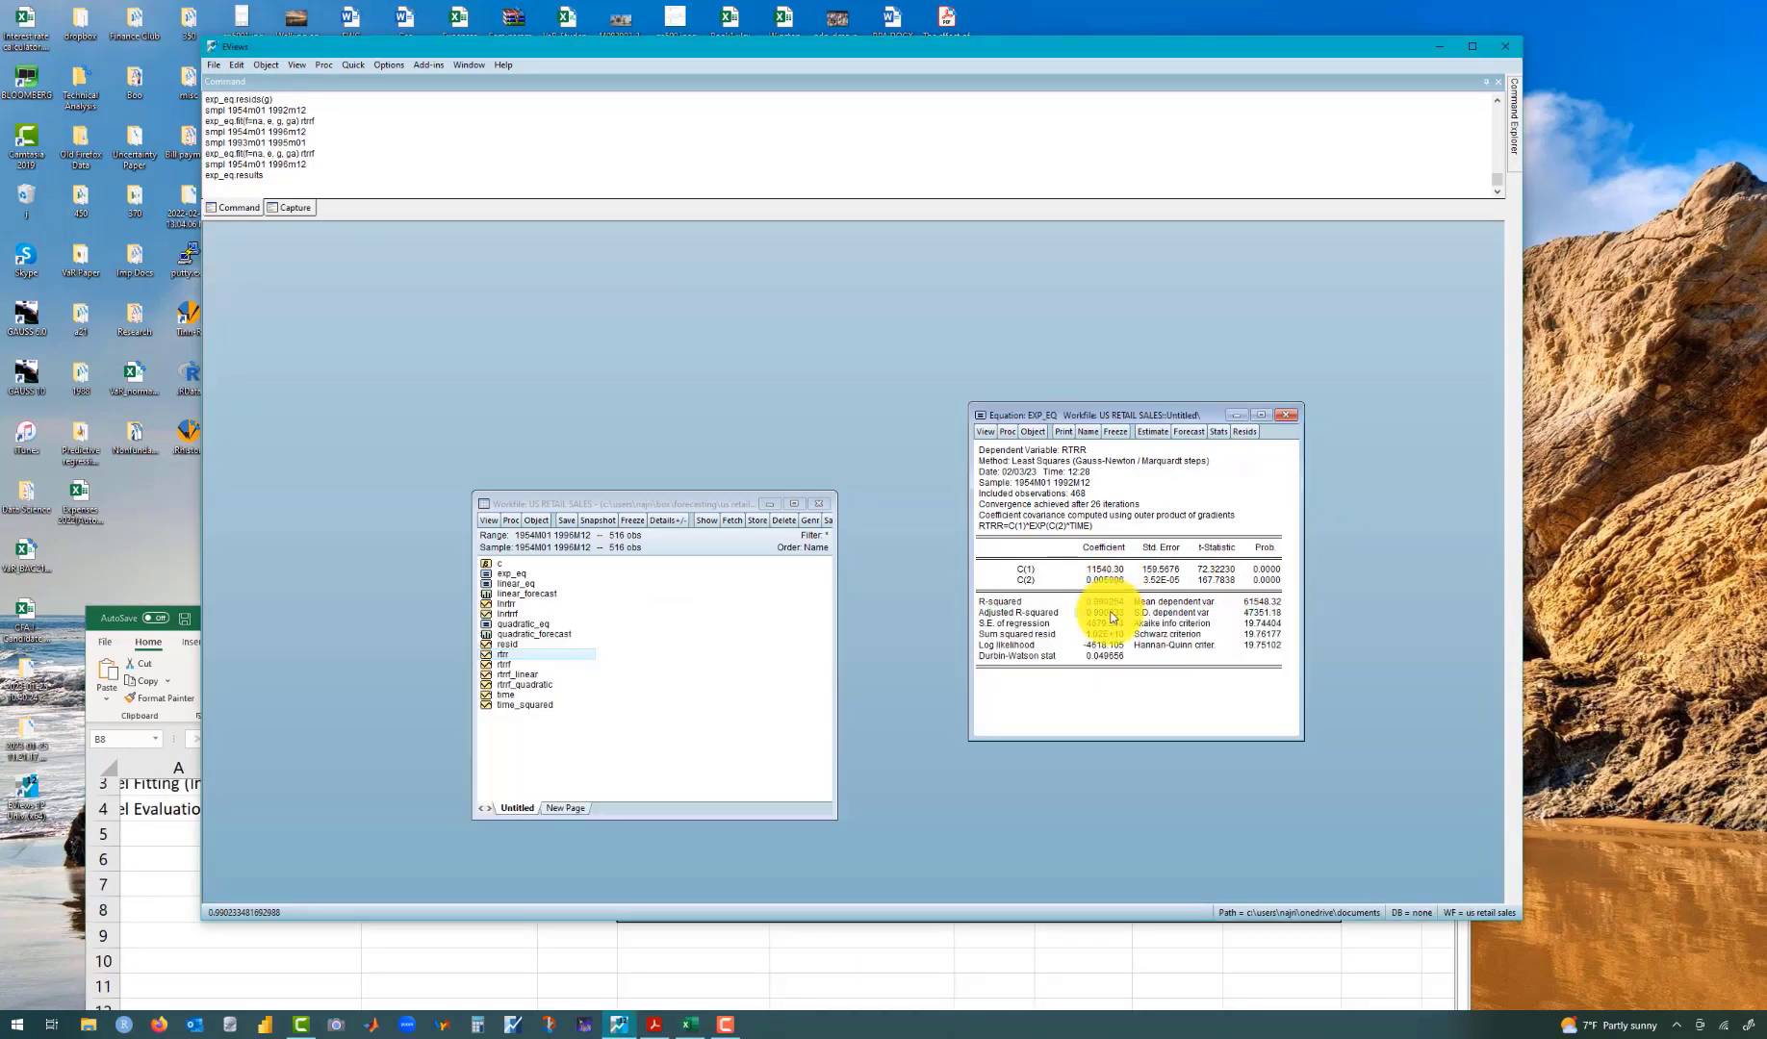
left_click(1262, 625)
key("ctrl+v")
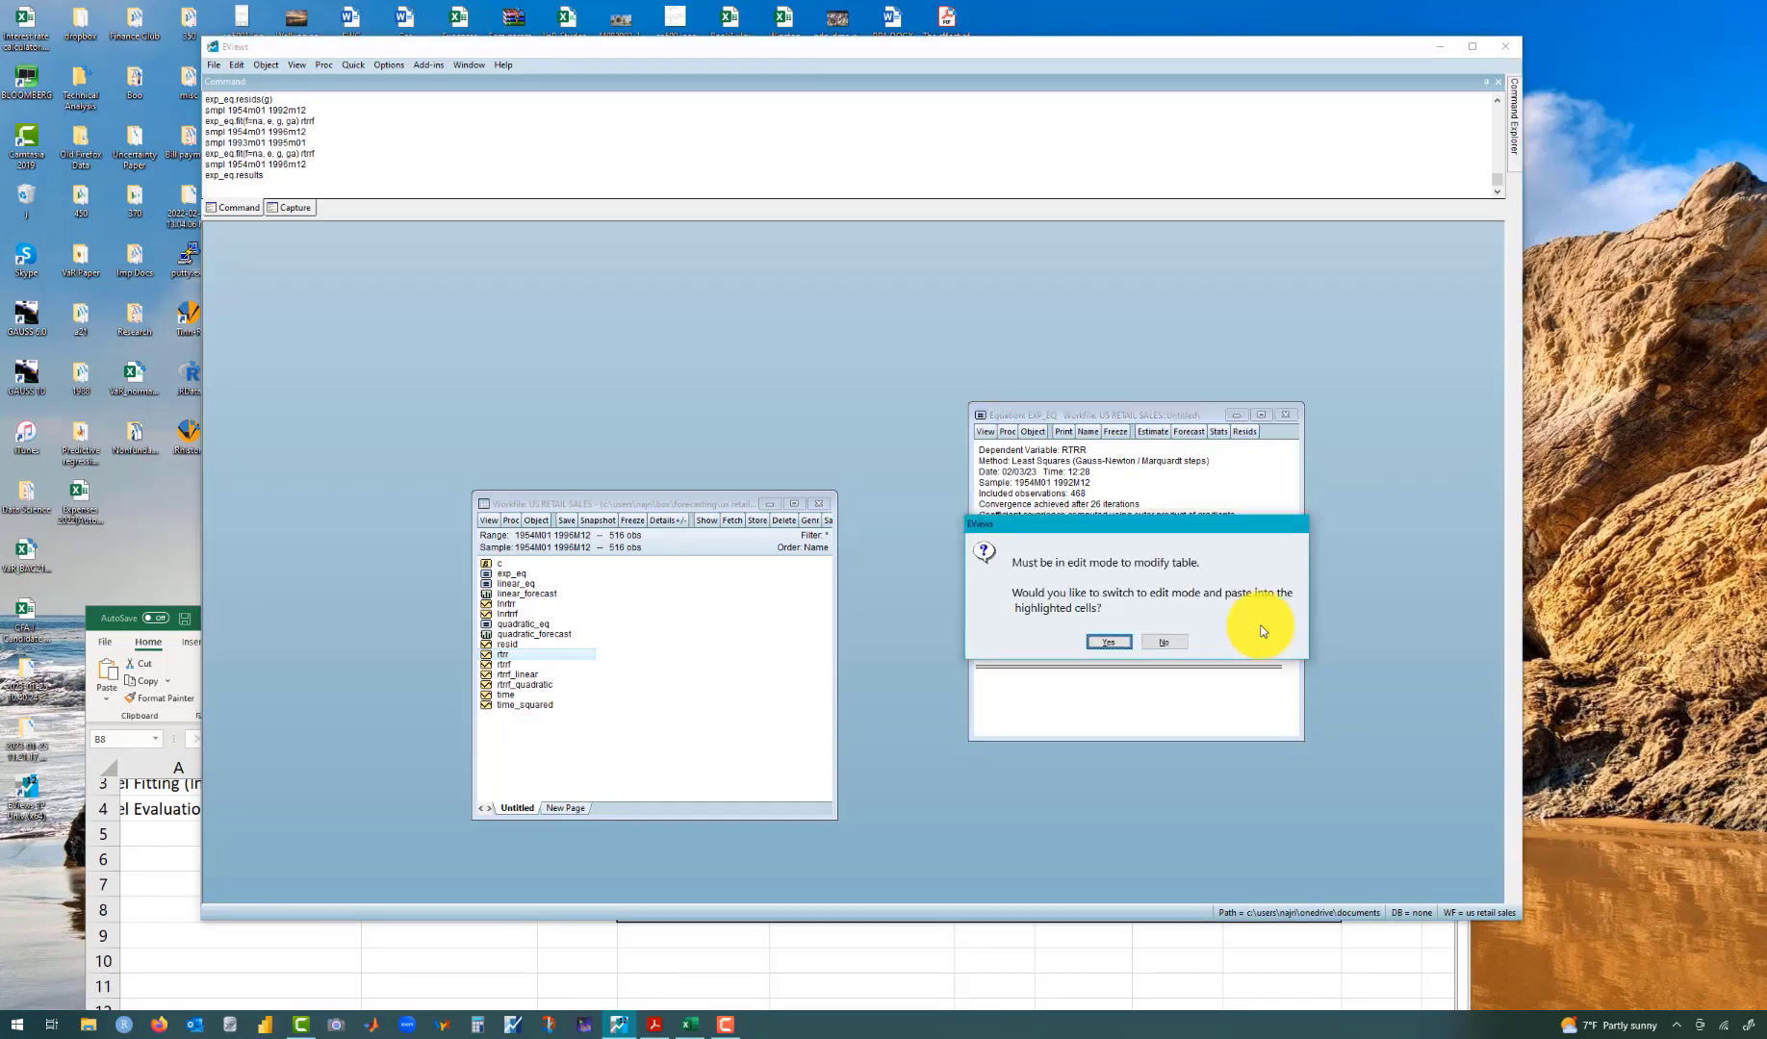
left_click(1160, 643)
left_click(1093, 967)
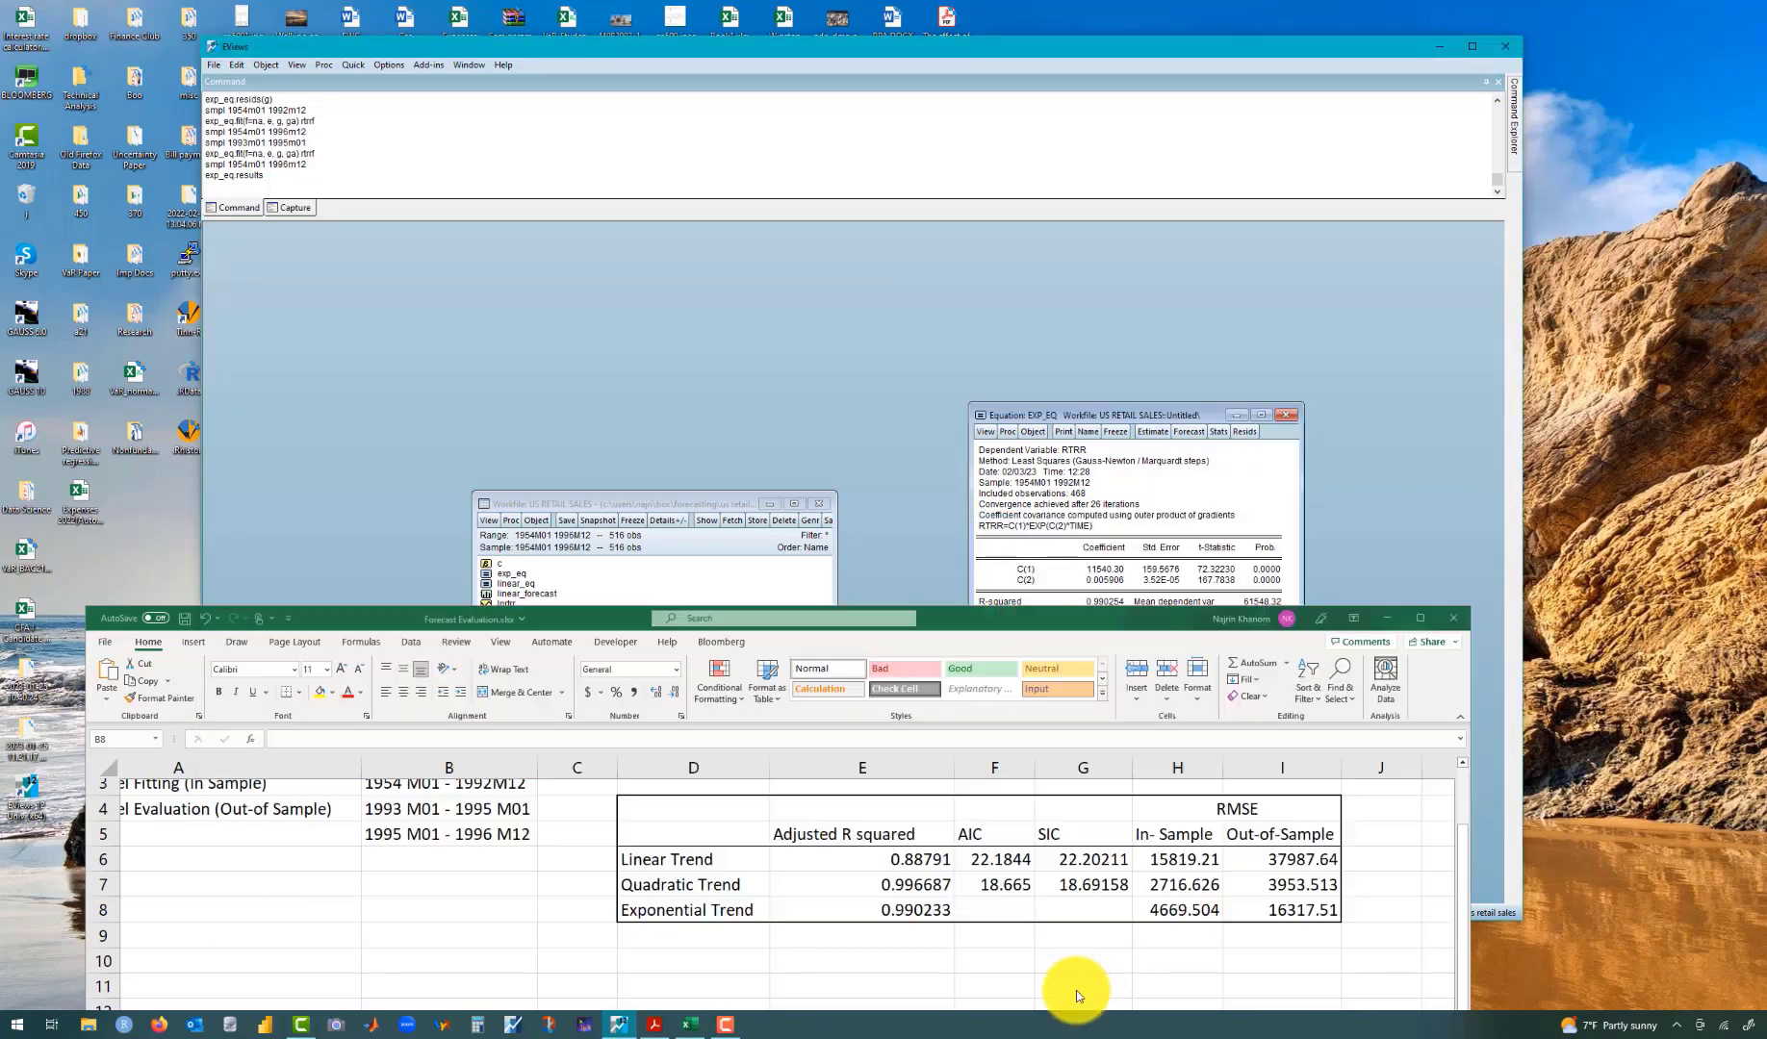
left_click(1002, 910)
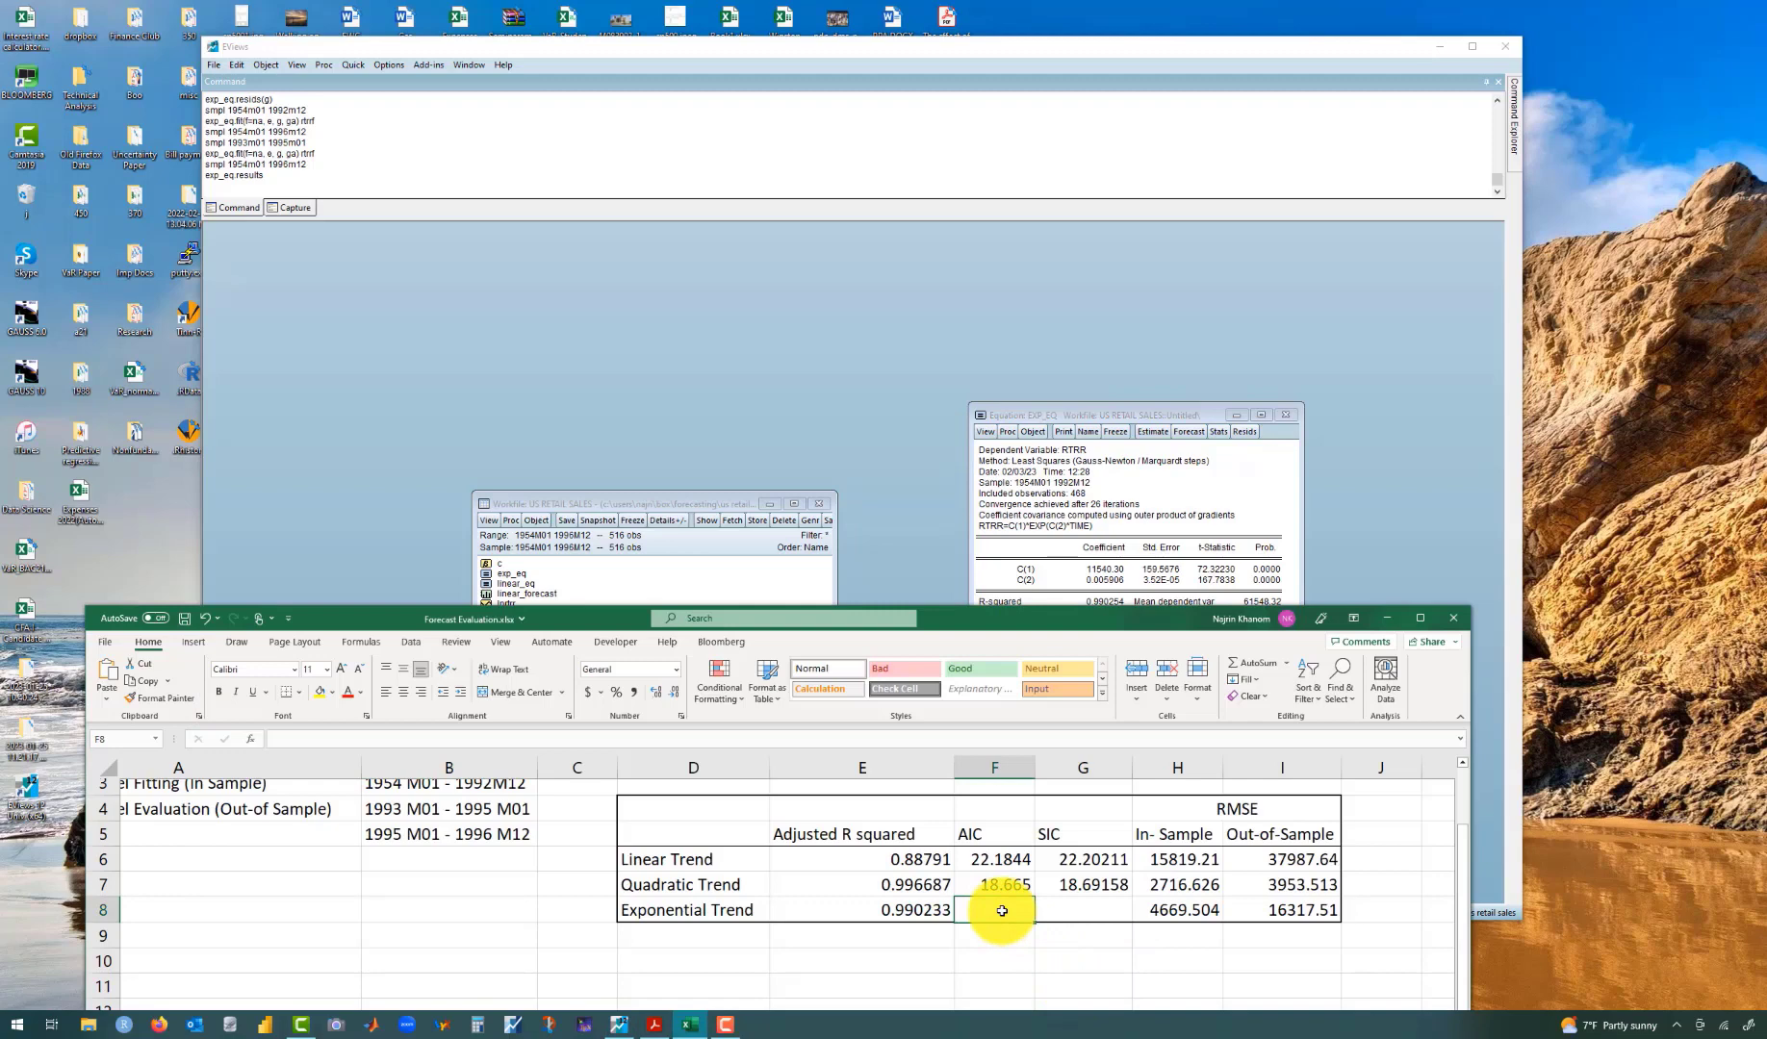
type("0.990233")
Step: Copy the Schwarz criterion of exp_eq, 19.76177, from EViews into the Exponential Trend's SIC cell in Excel
left_click_drag(1063, 54, 1055, 19)
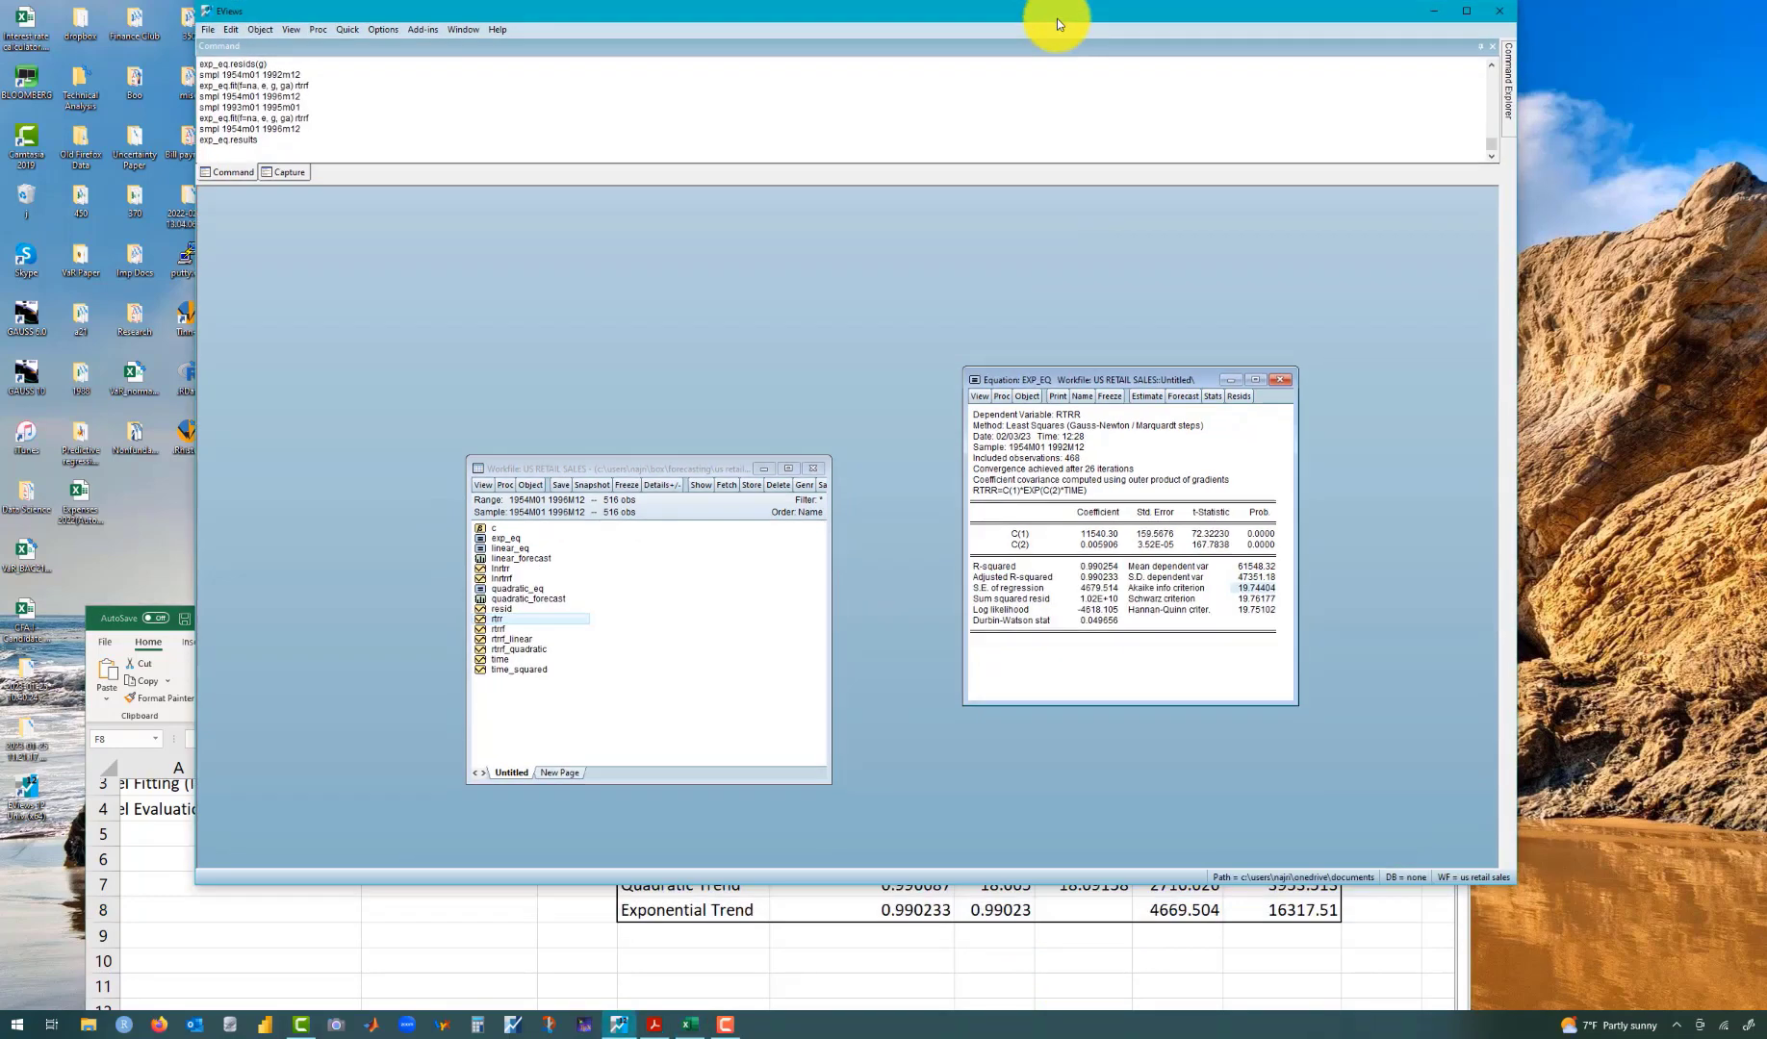
left_click(1249, 600)
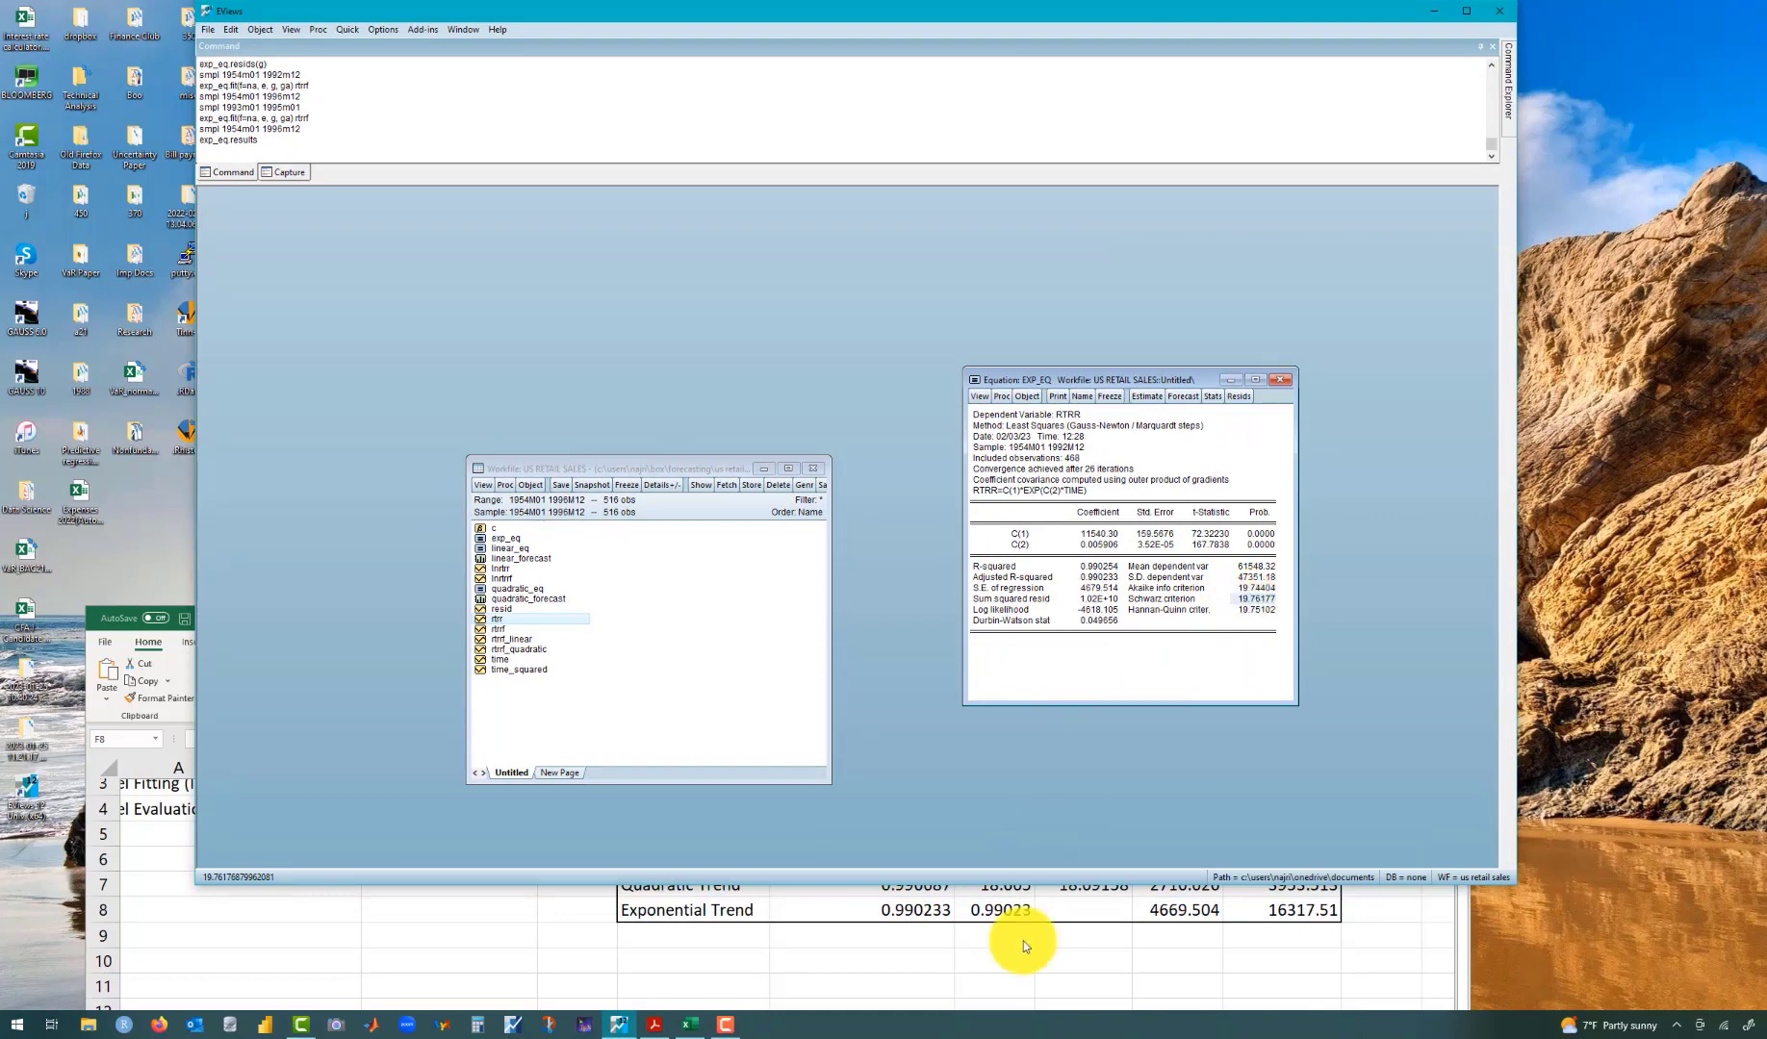
left_click(1093, 912)
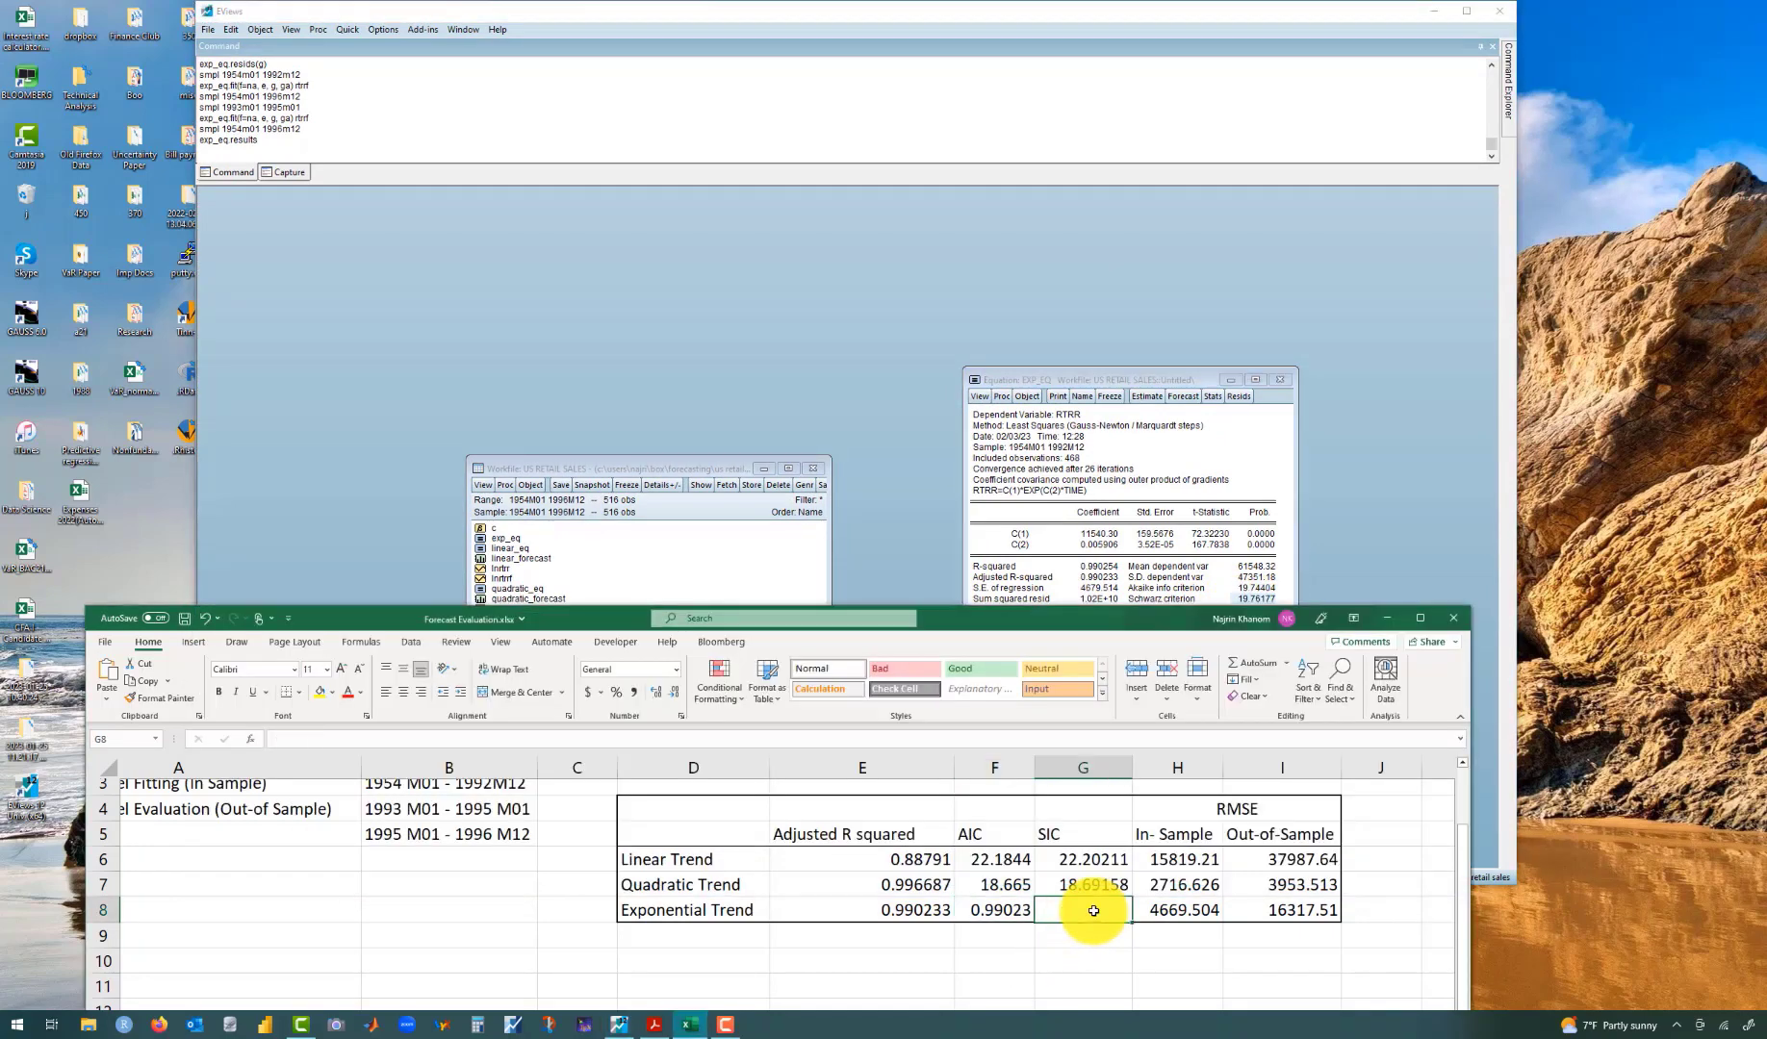
type("19.76177")
Step: Copy the Akaike info criterion of exp_eq, 19.74404, from EViews into the Exponential Trend's AIC cell in Excel
left_click(1243, 585)
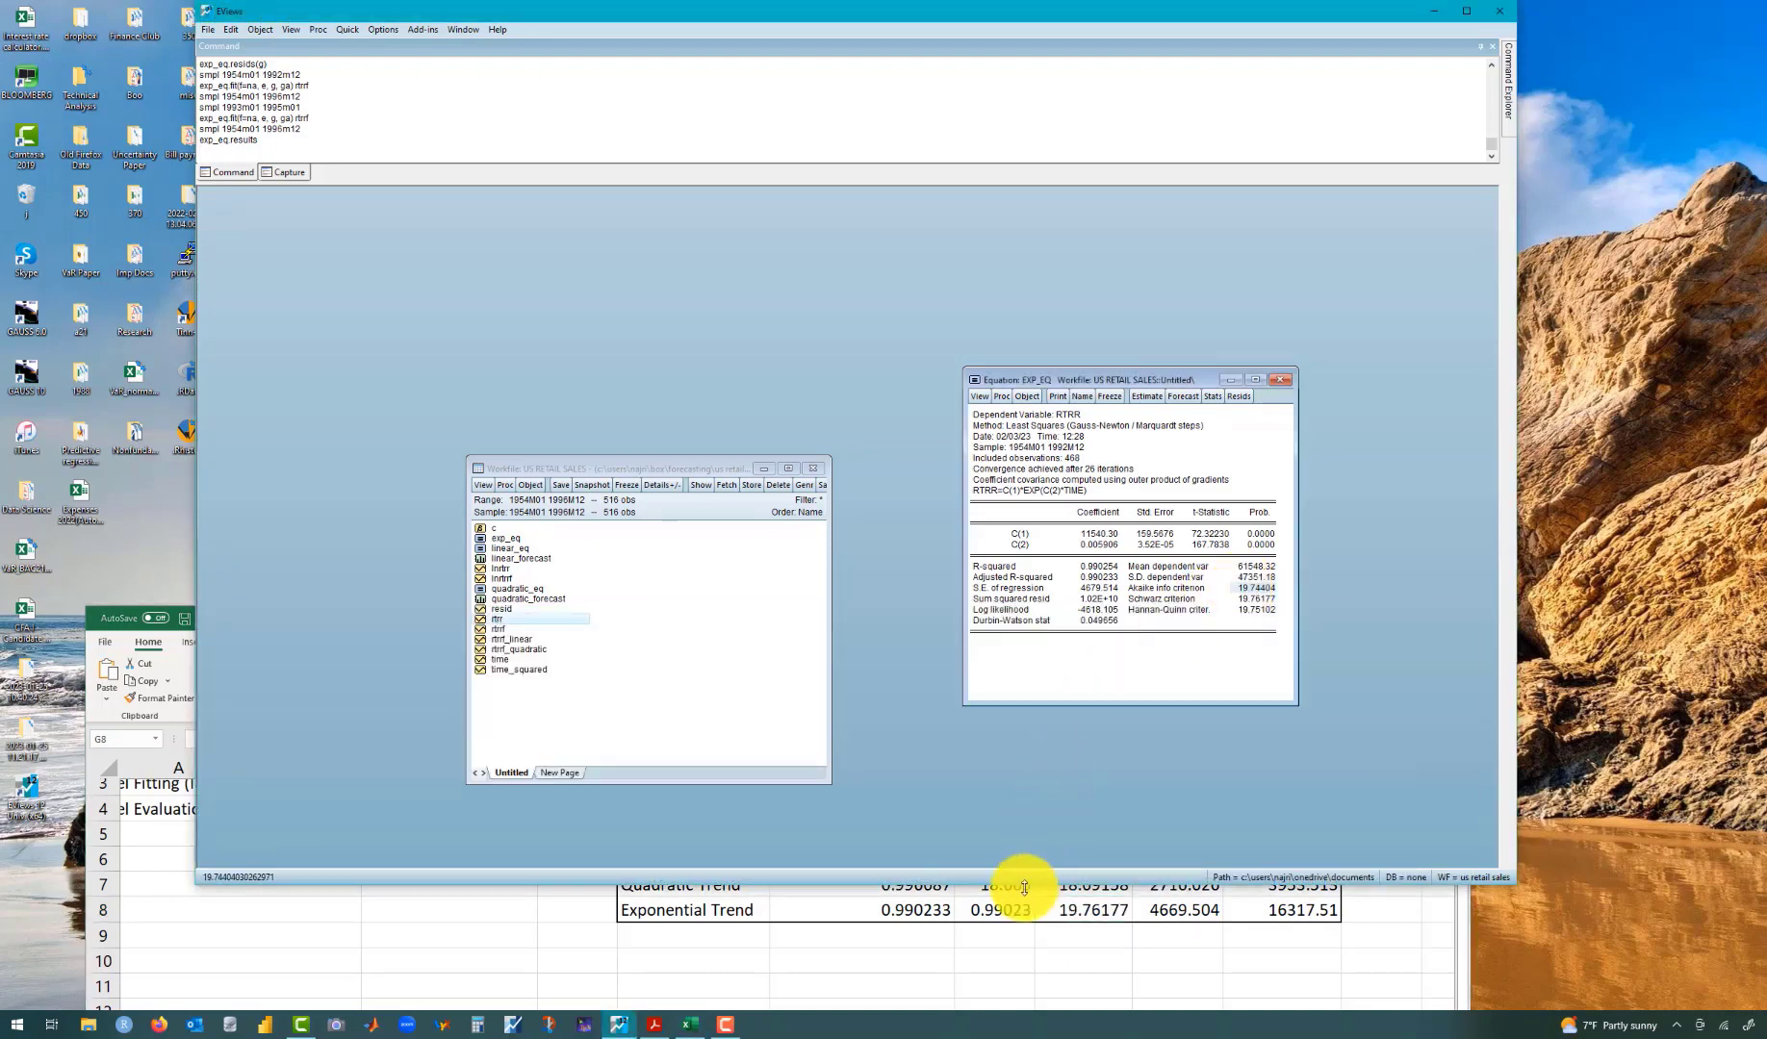
left_click(1002, 908)
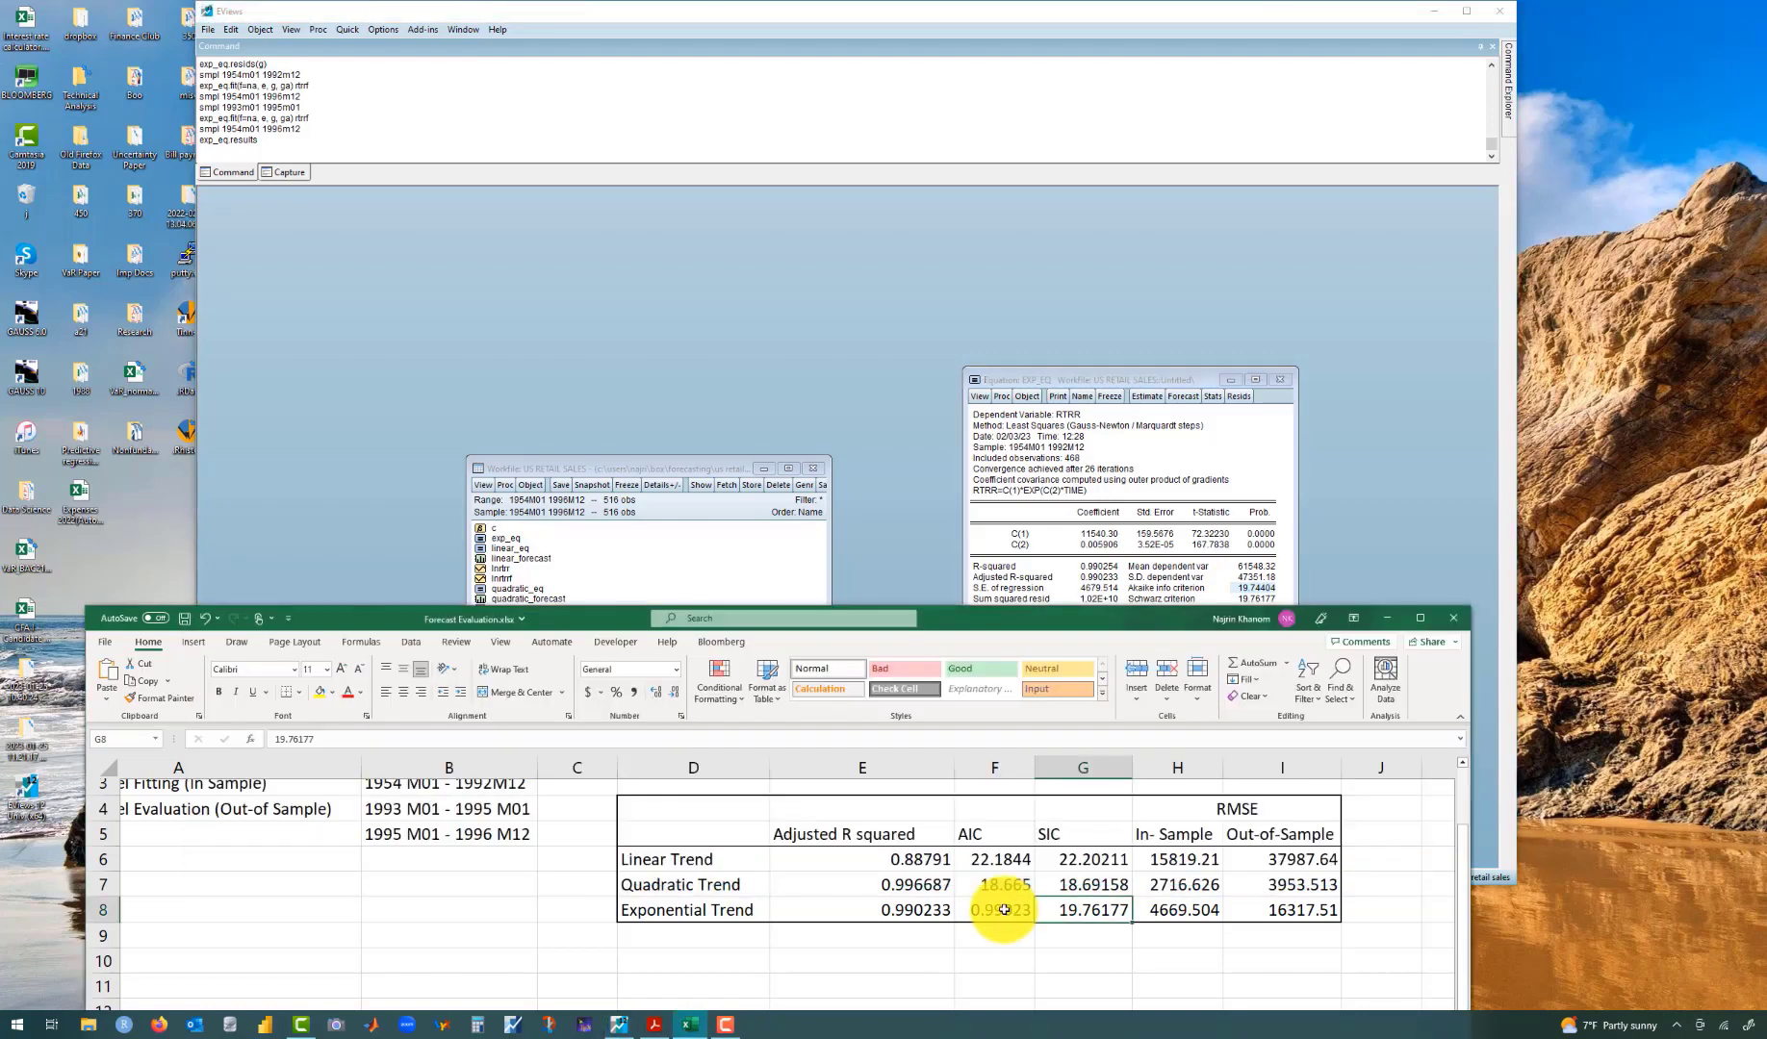
type("19.74404")
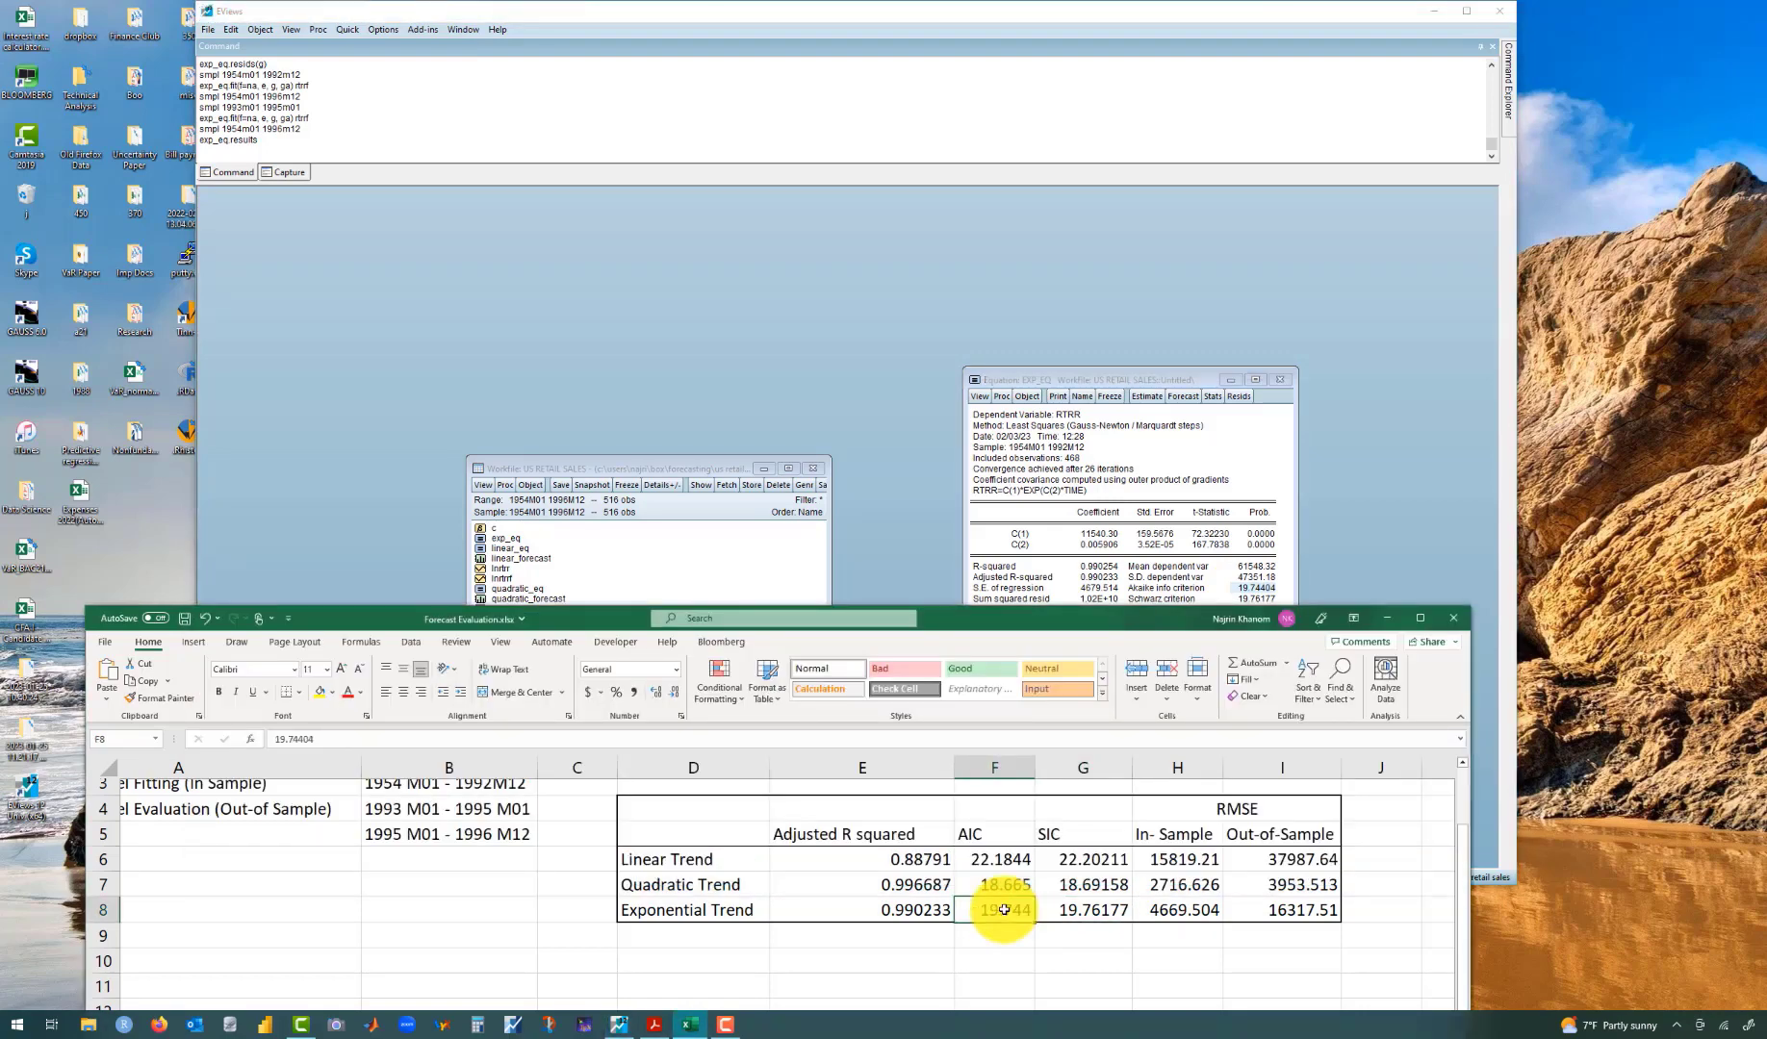
left_click(1018, 979)
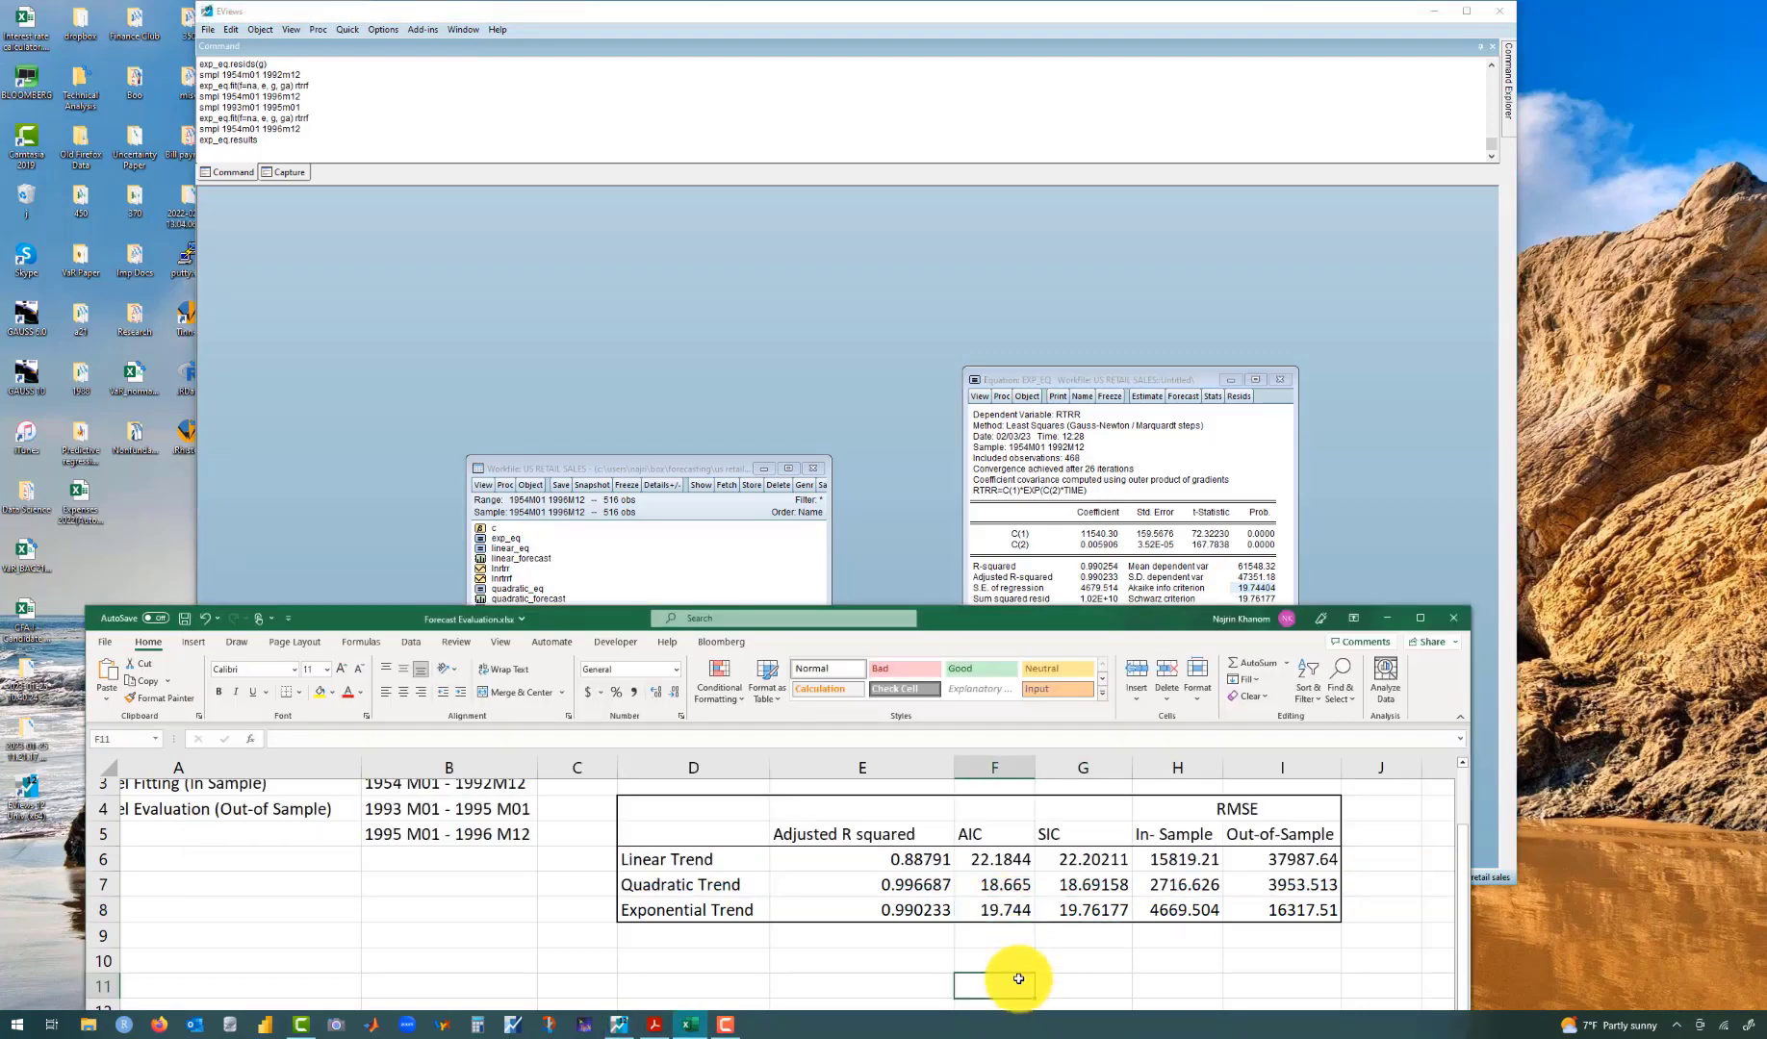
Step: Fill the Quadratic Trend's Adjusted R squared, AIC and SIC cells with green
left_click(927, 890)
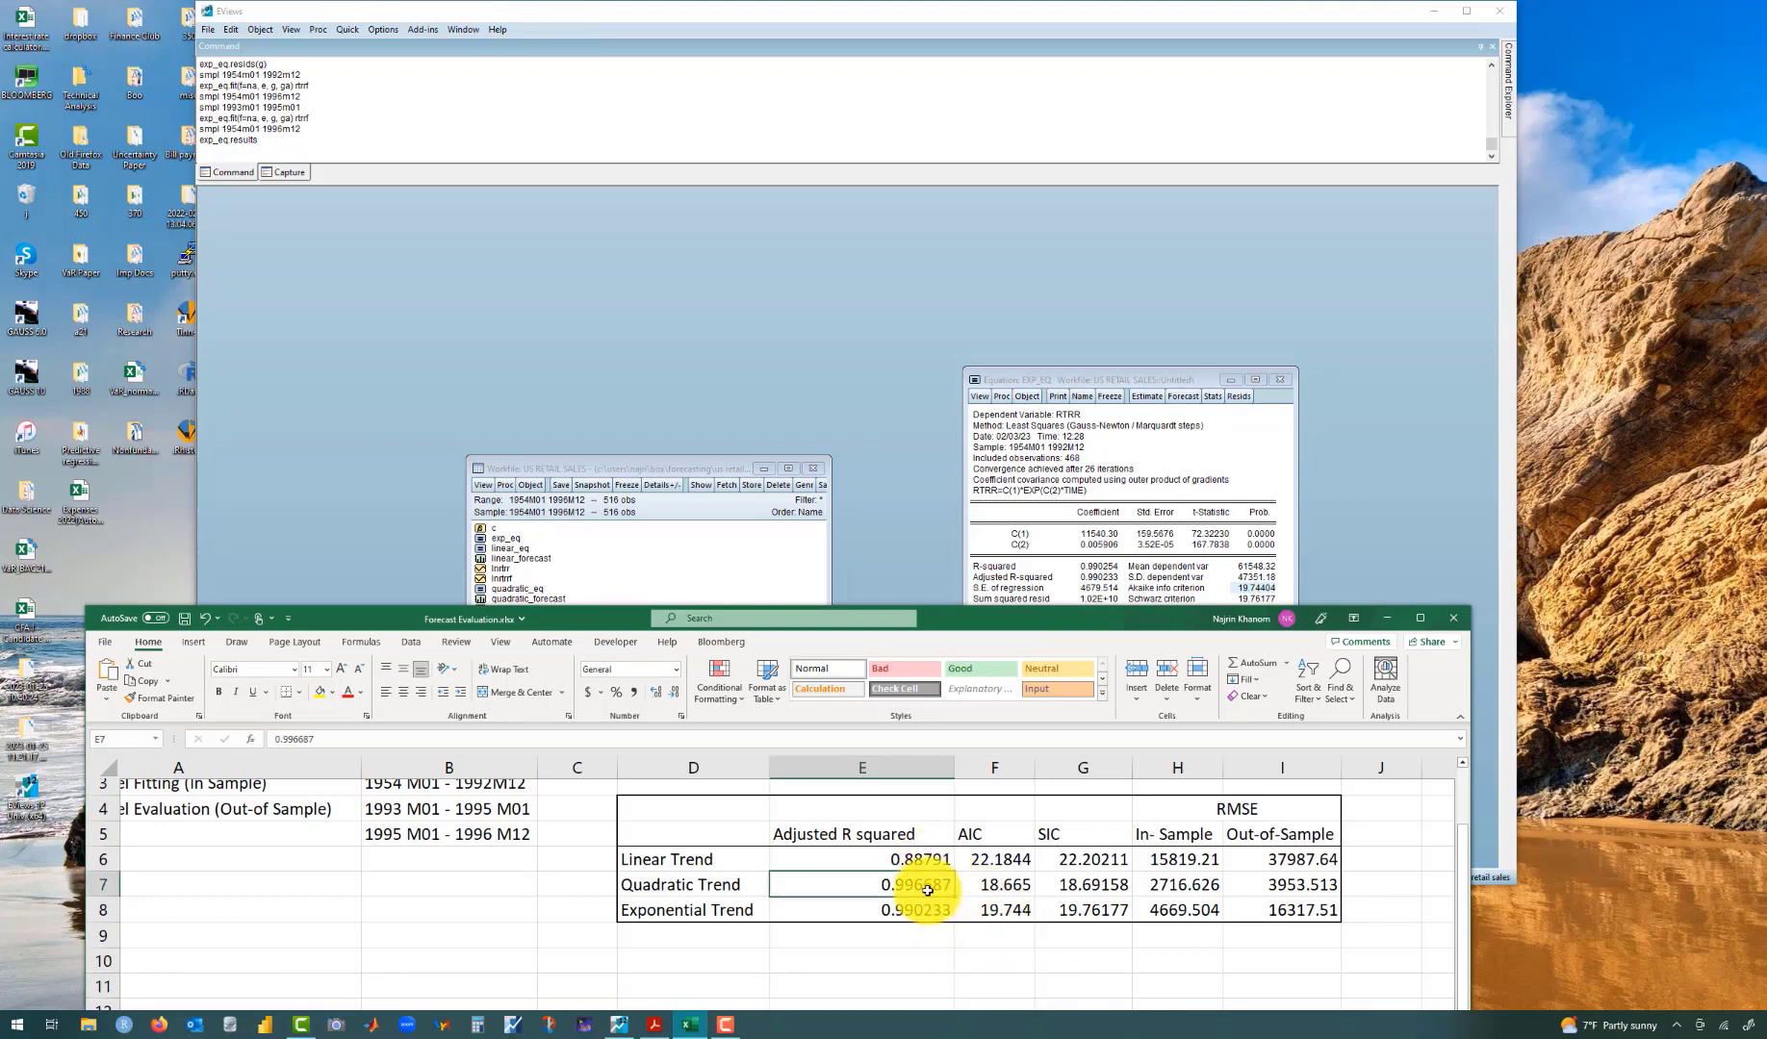
left_click(332, 694)
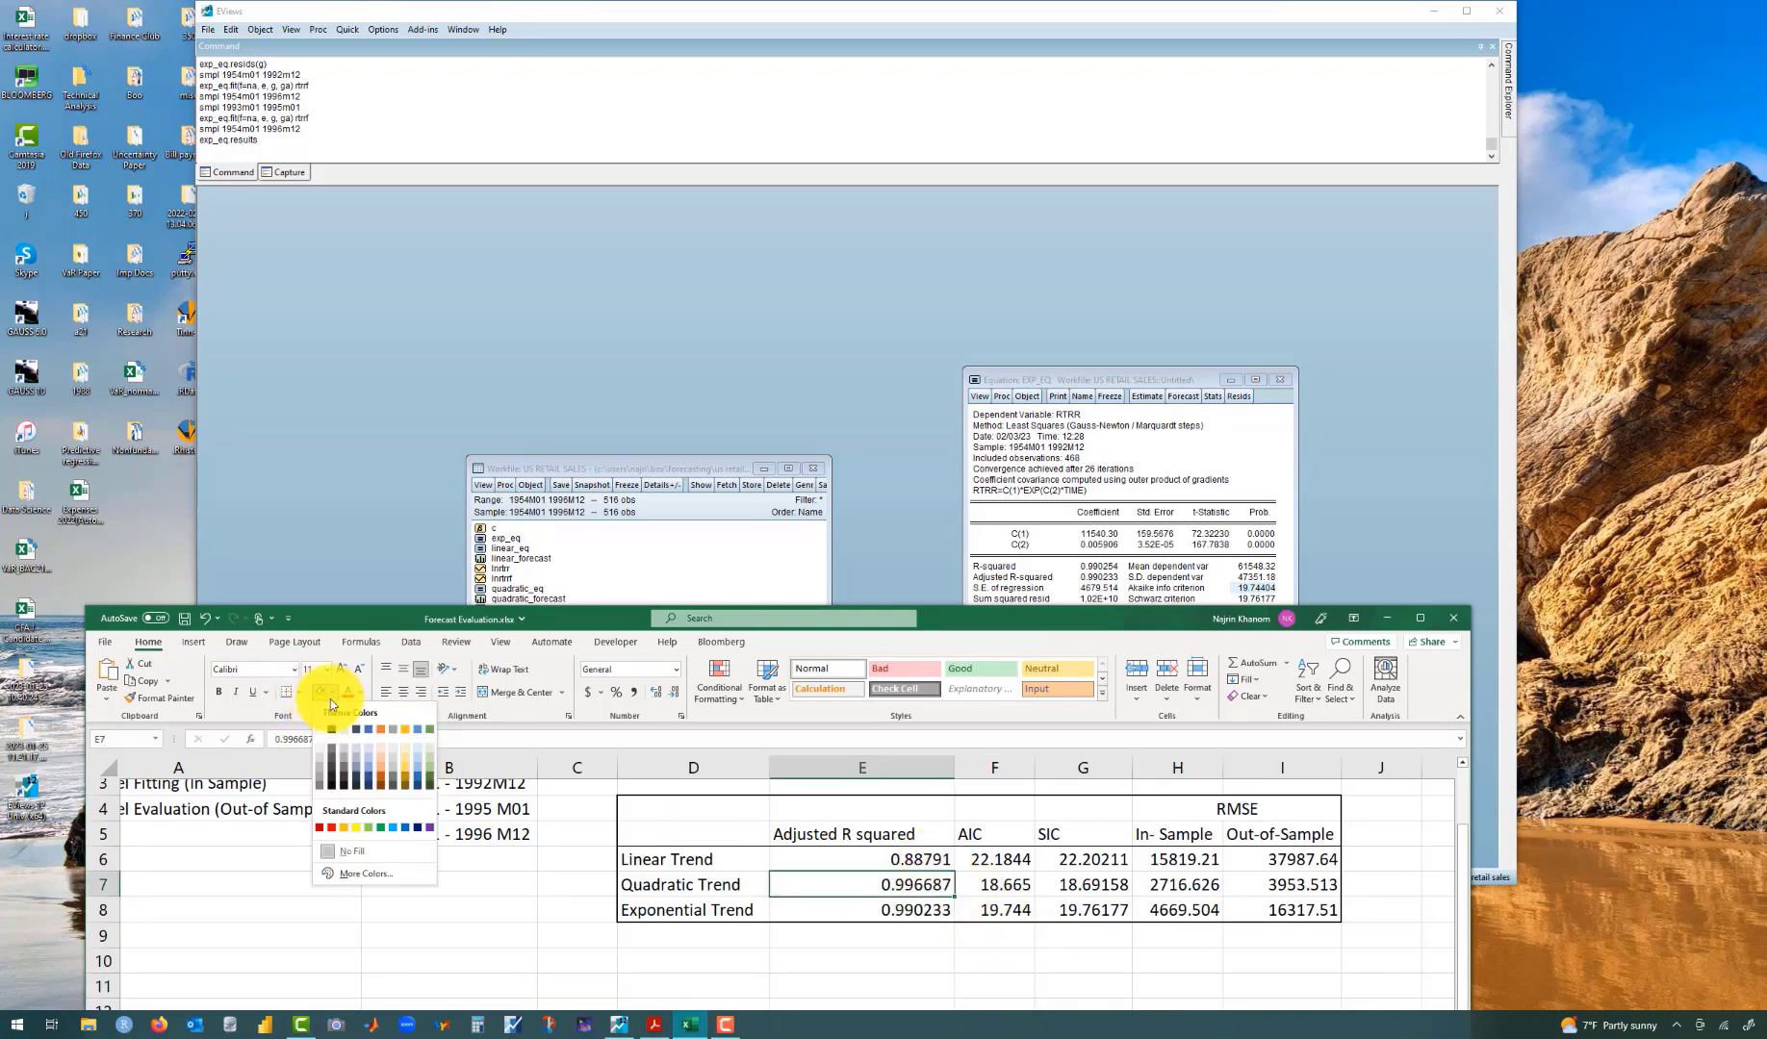
left_click(373, 830)
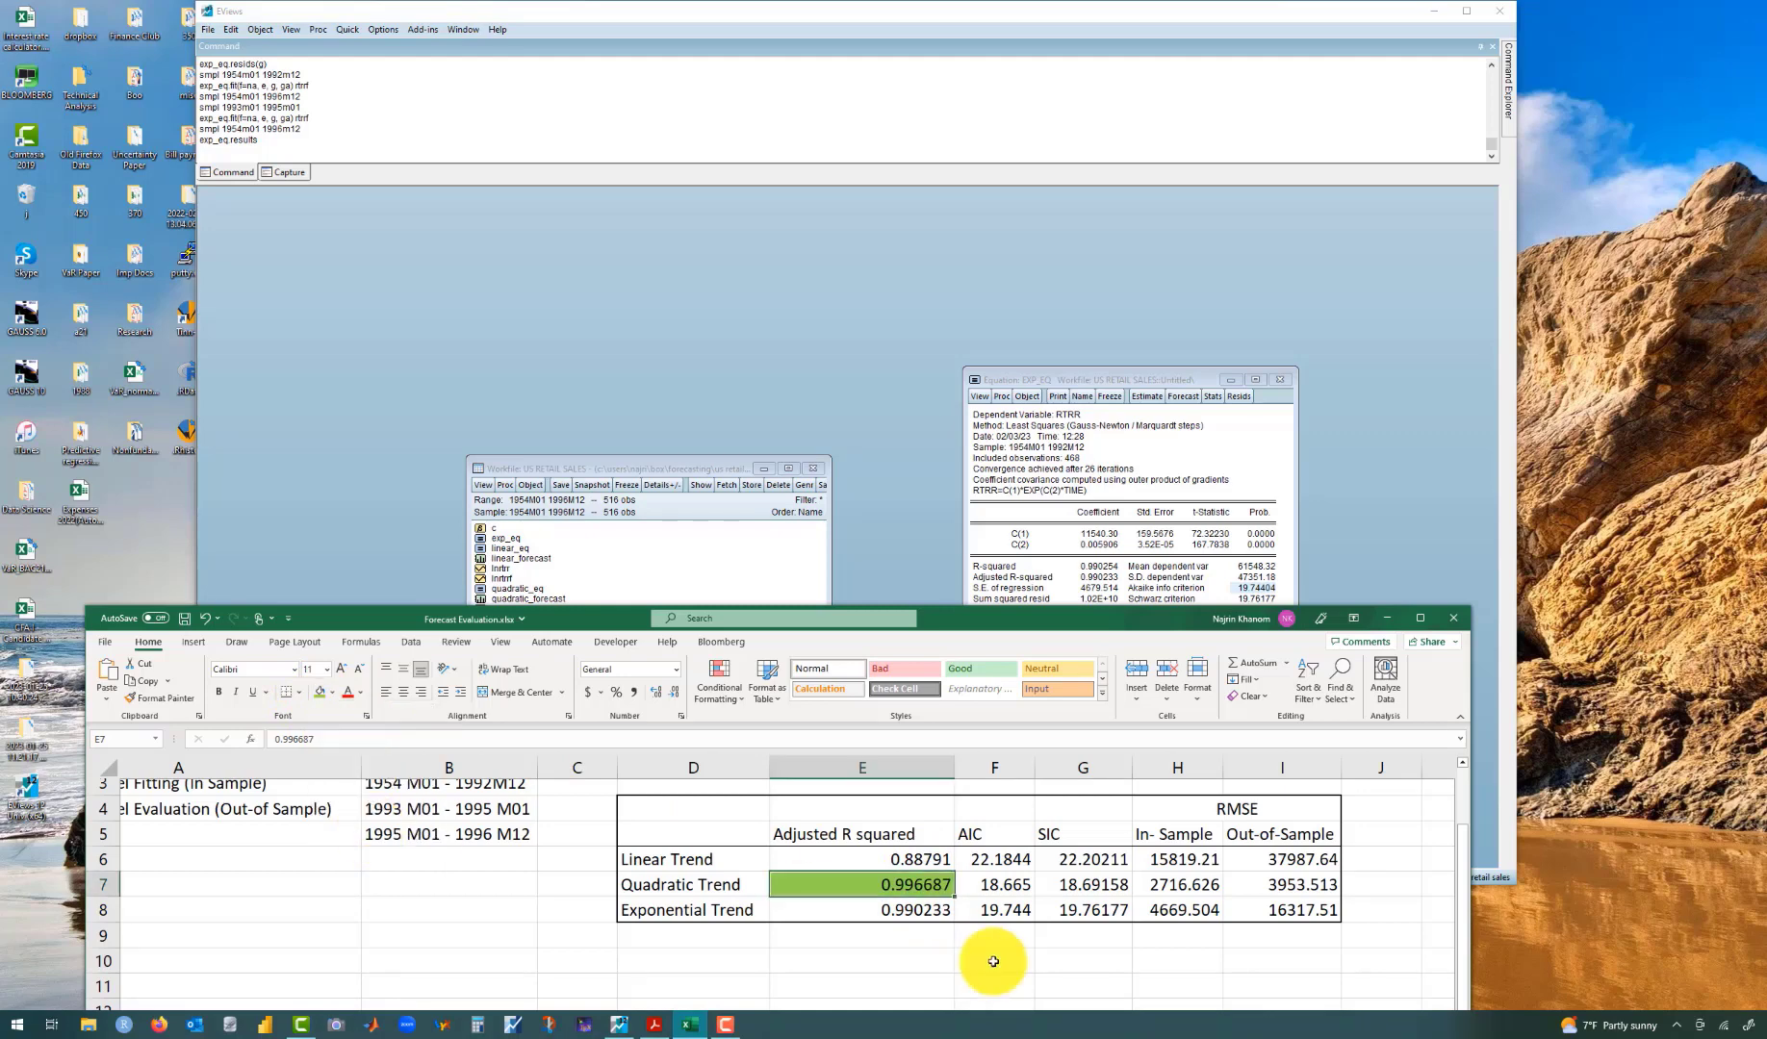
left_click(1008, 888)
left_click(320, 692)
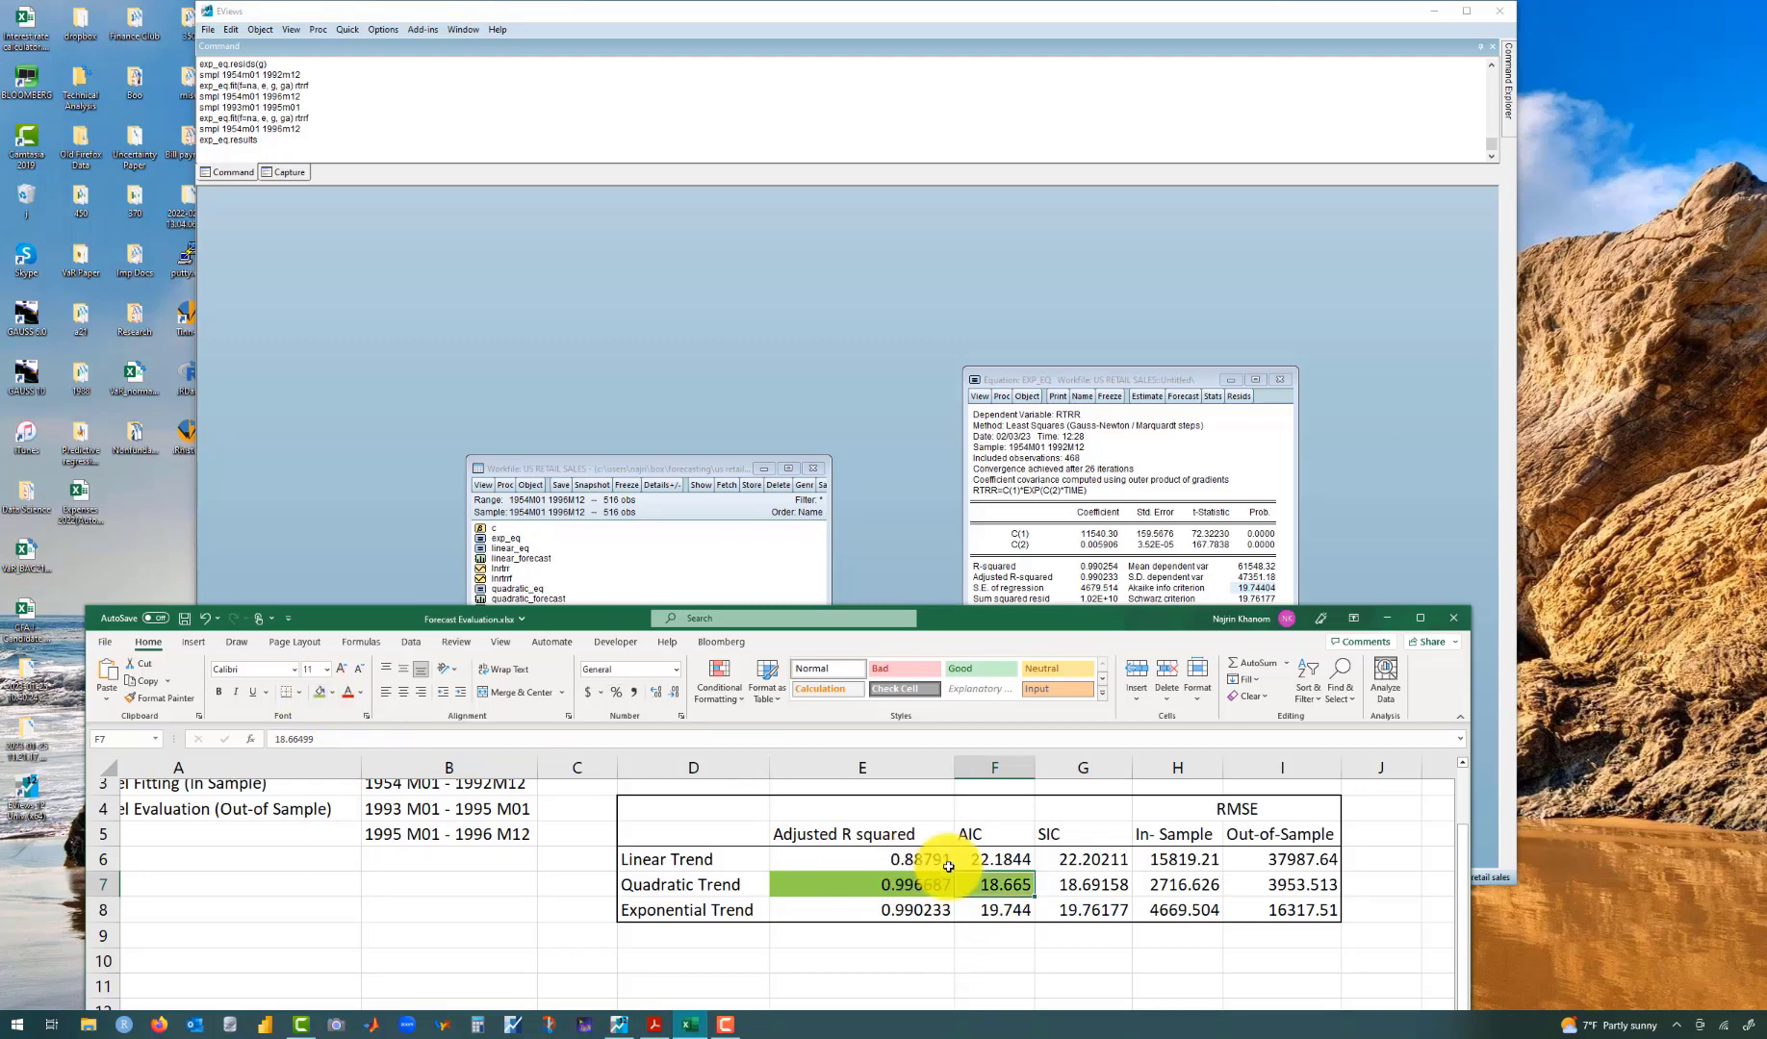
left_click(1076, 887)
left_click(319, 692)
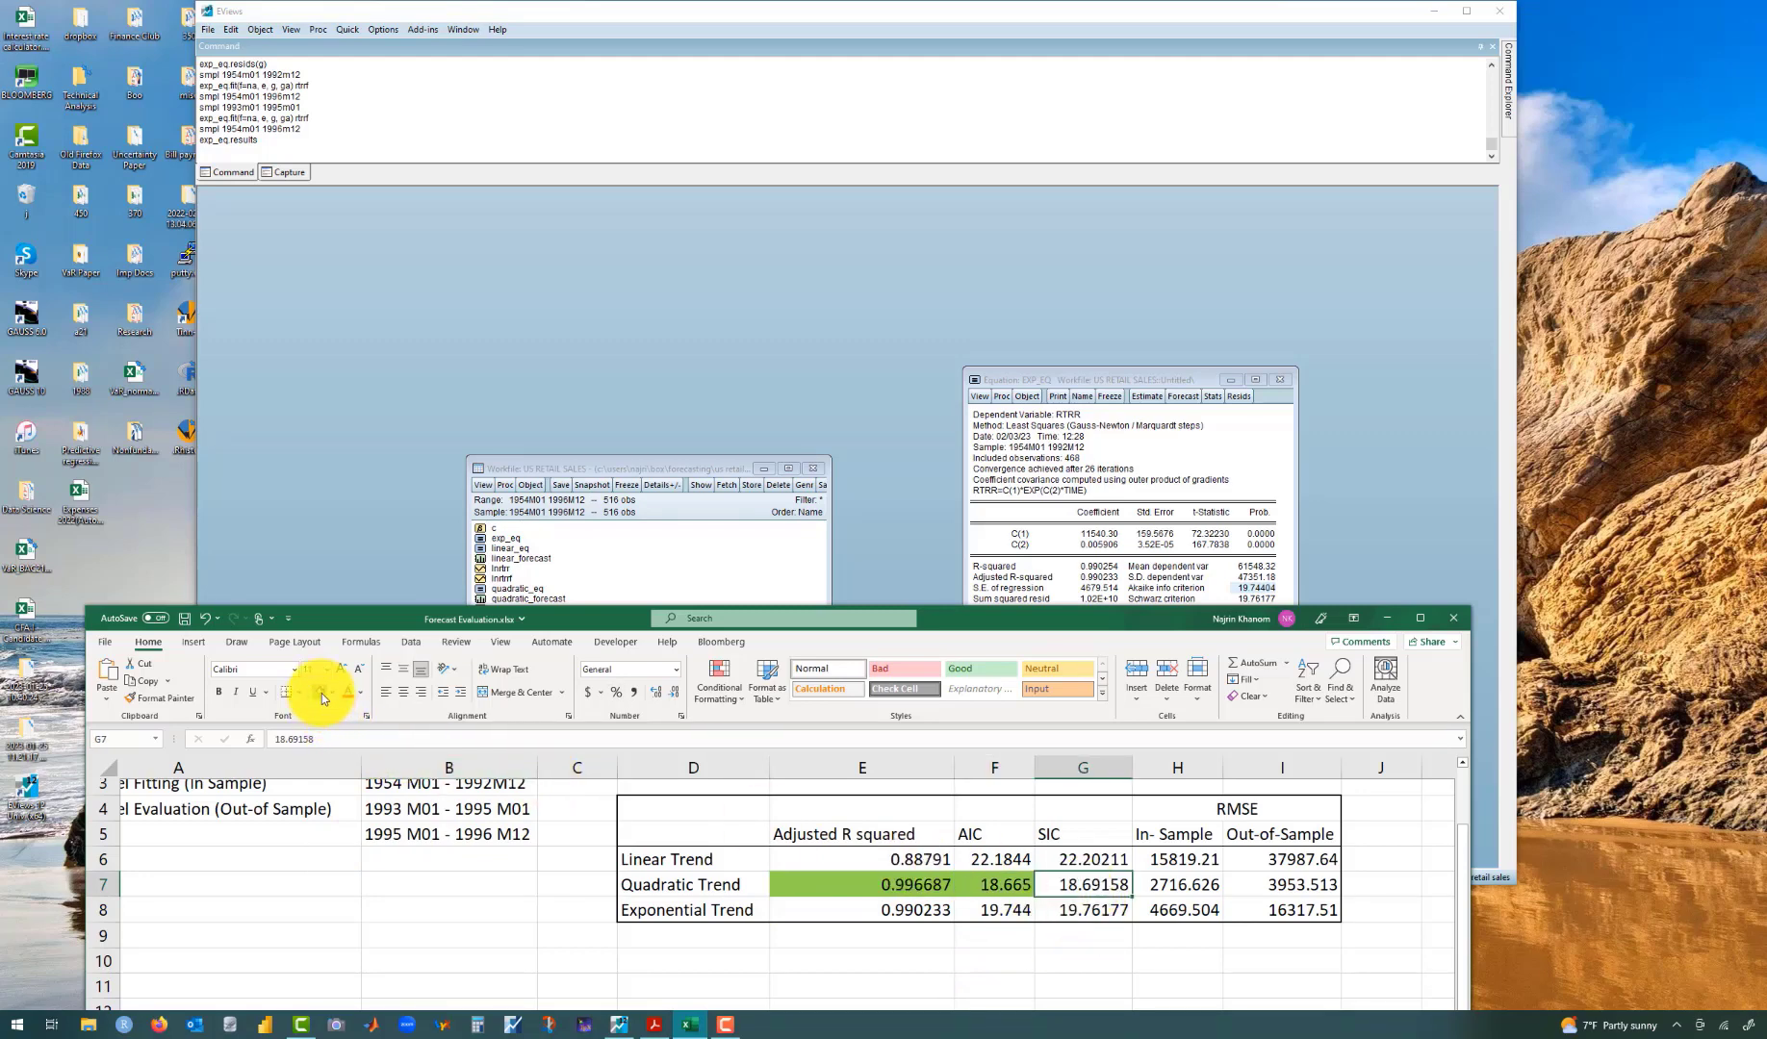
Step: Fill the Quadratic Trend's In-Sample and Out-of-Sample RMSE cells with the same green
left_click(1176, 885)
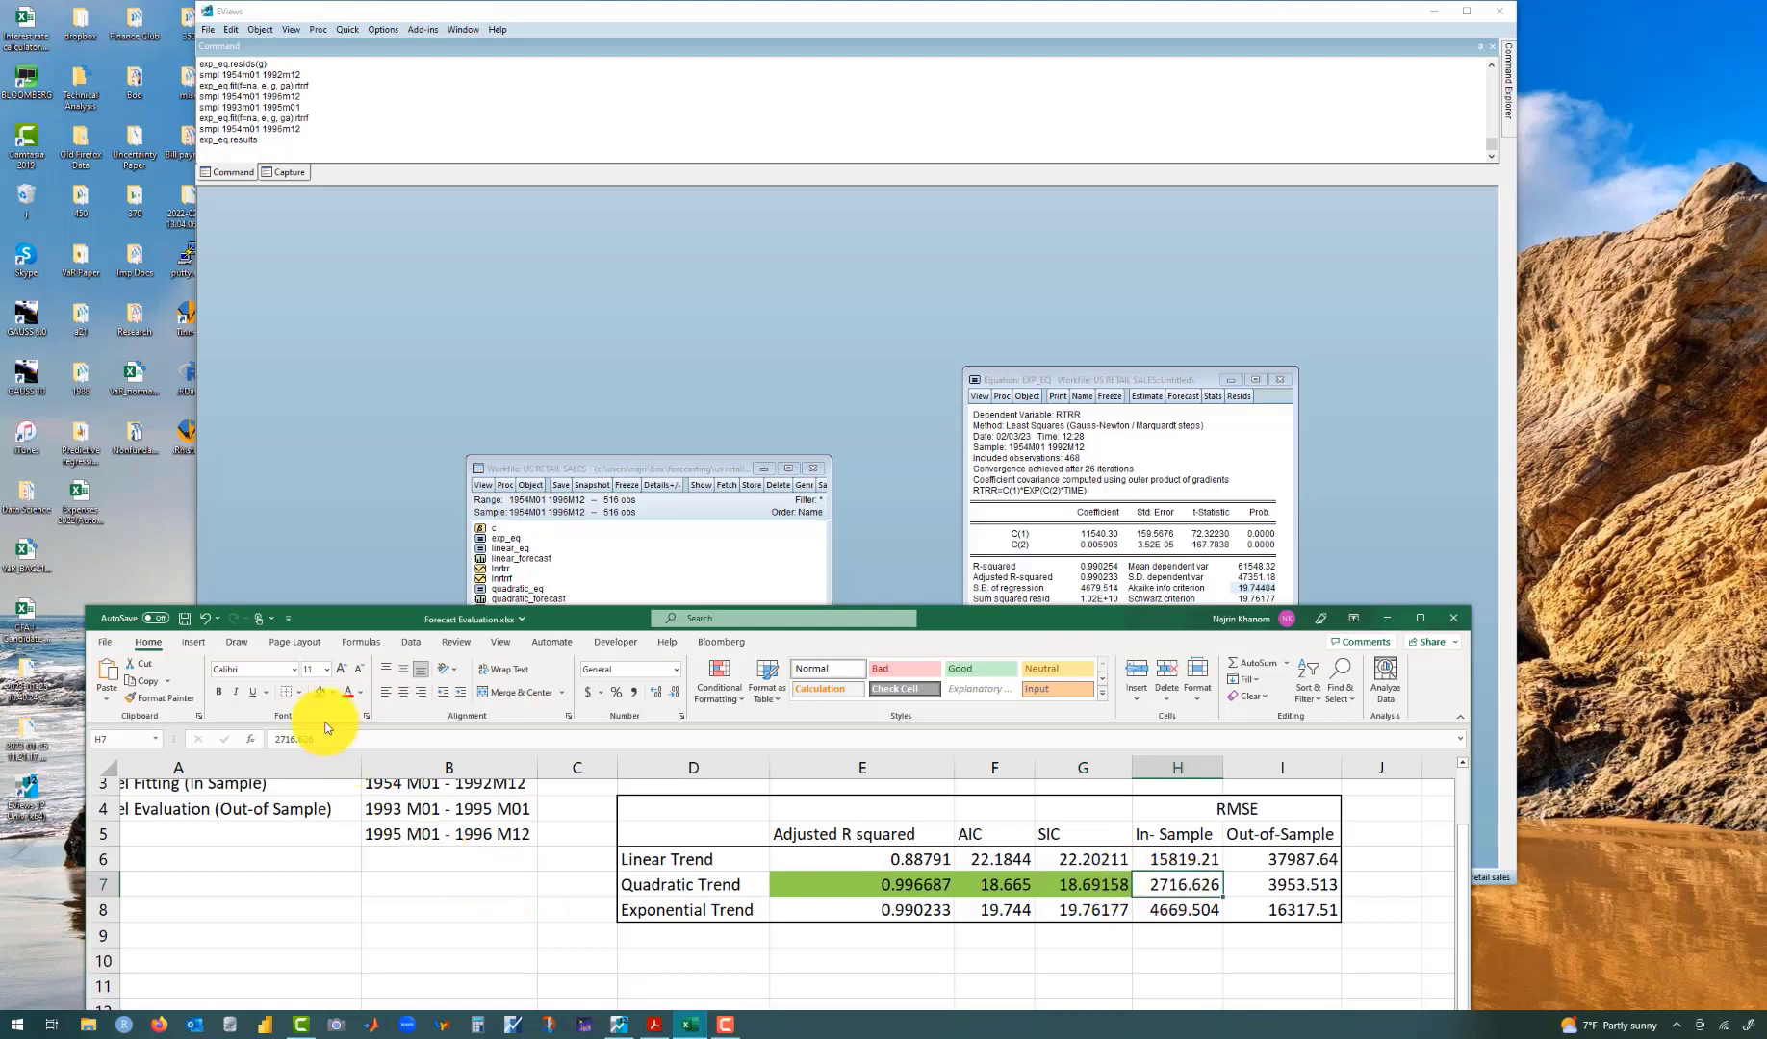
left_click(320, 692)
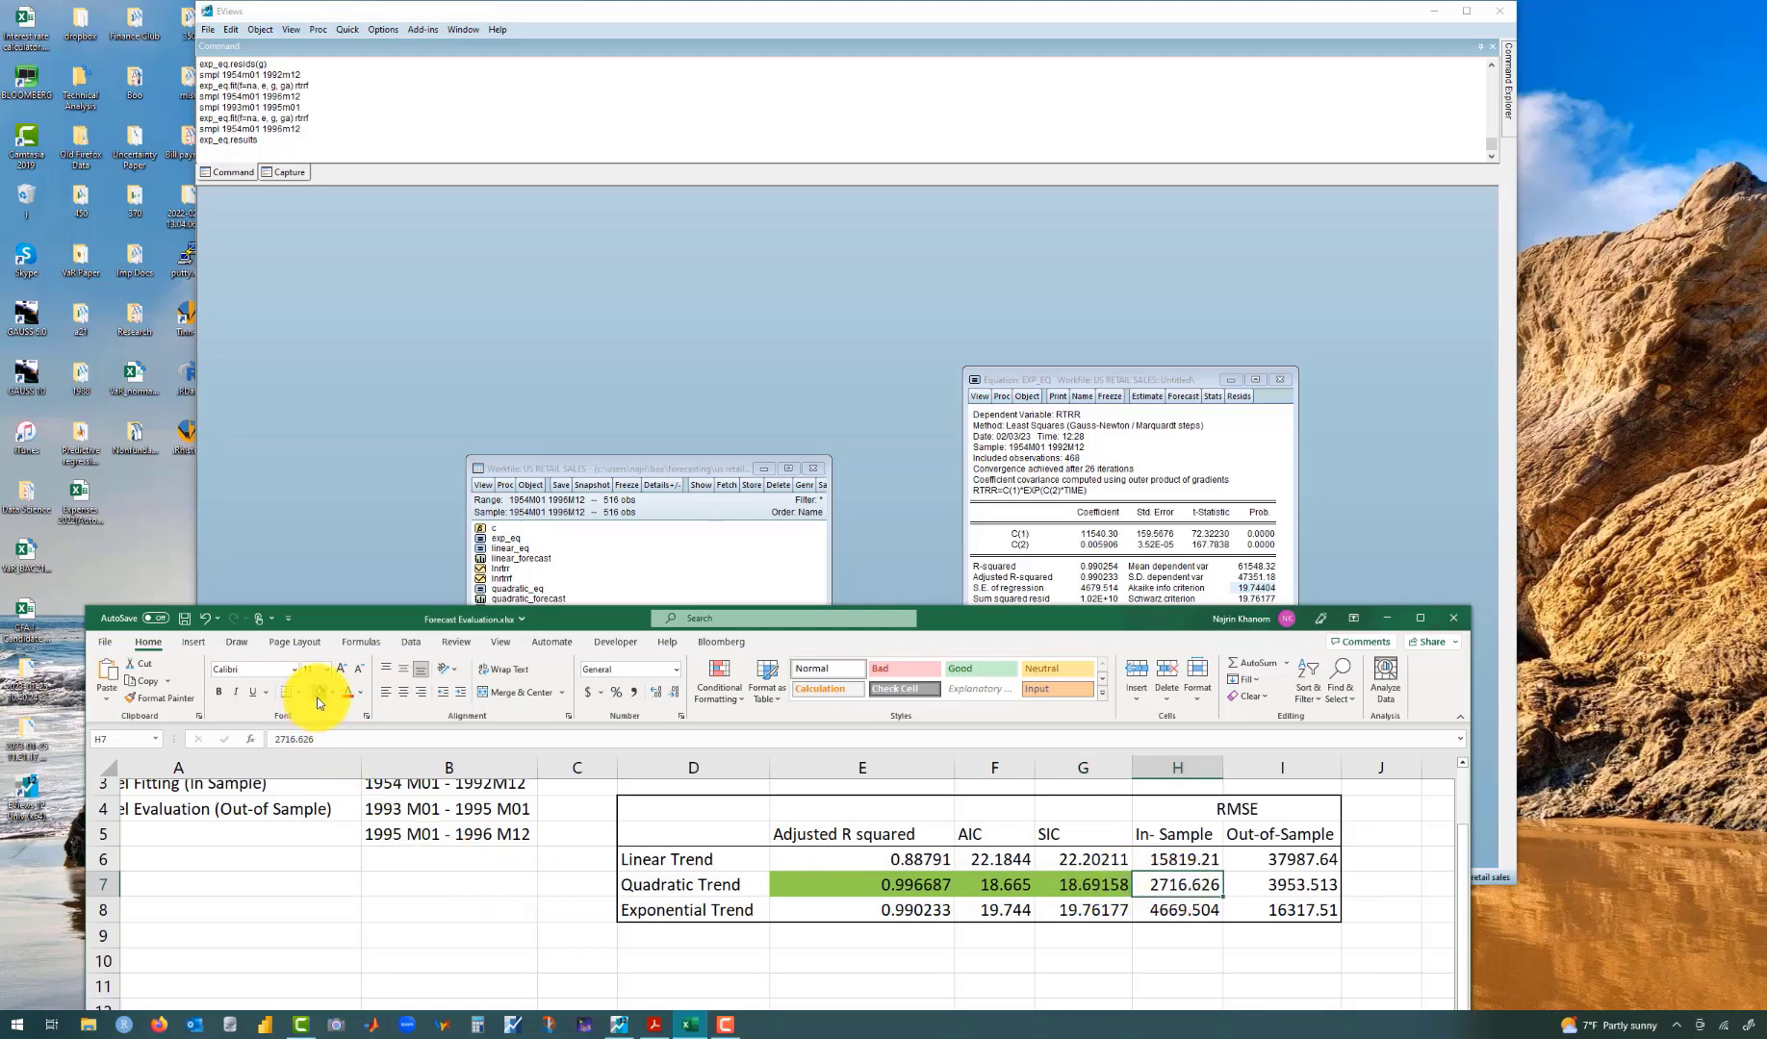
left_click(1311, 887)
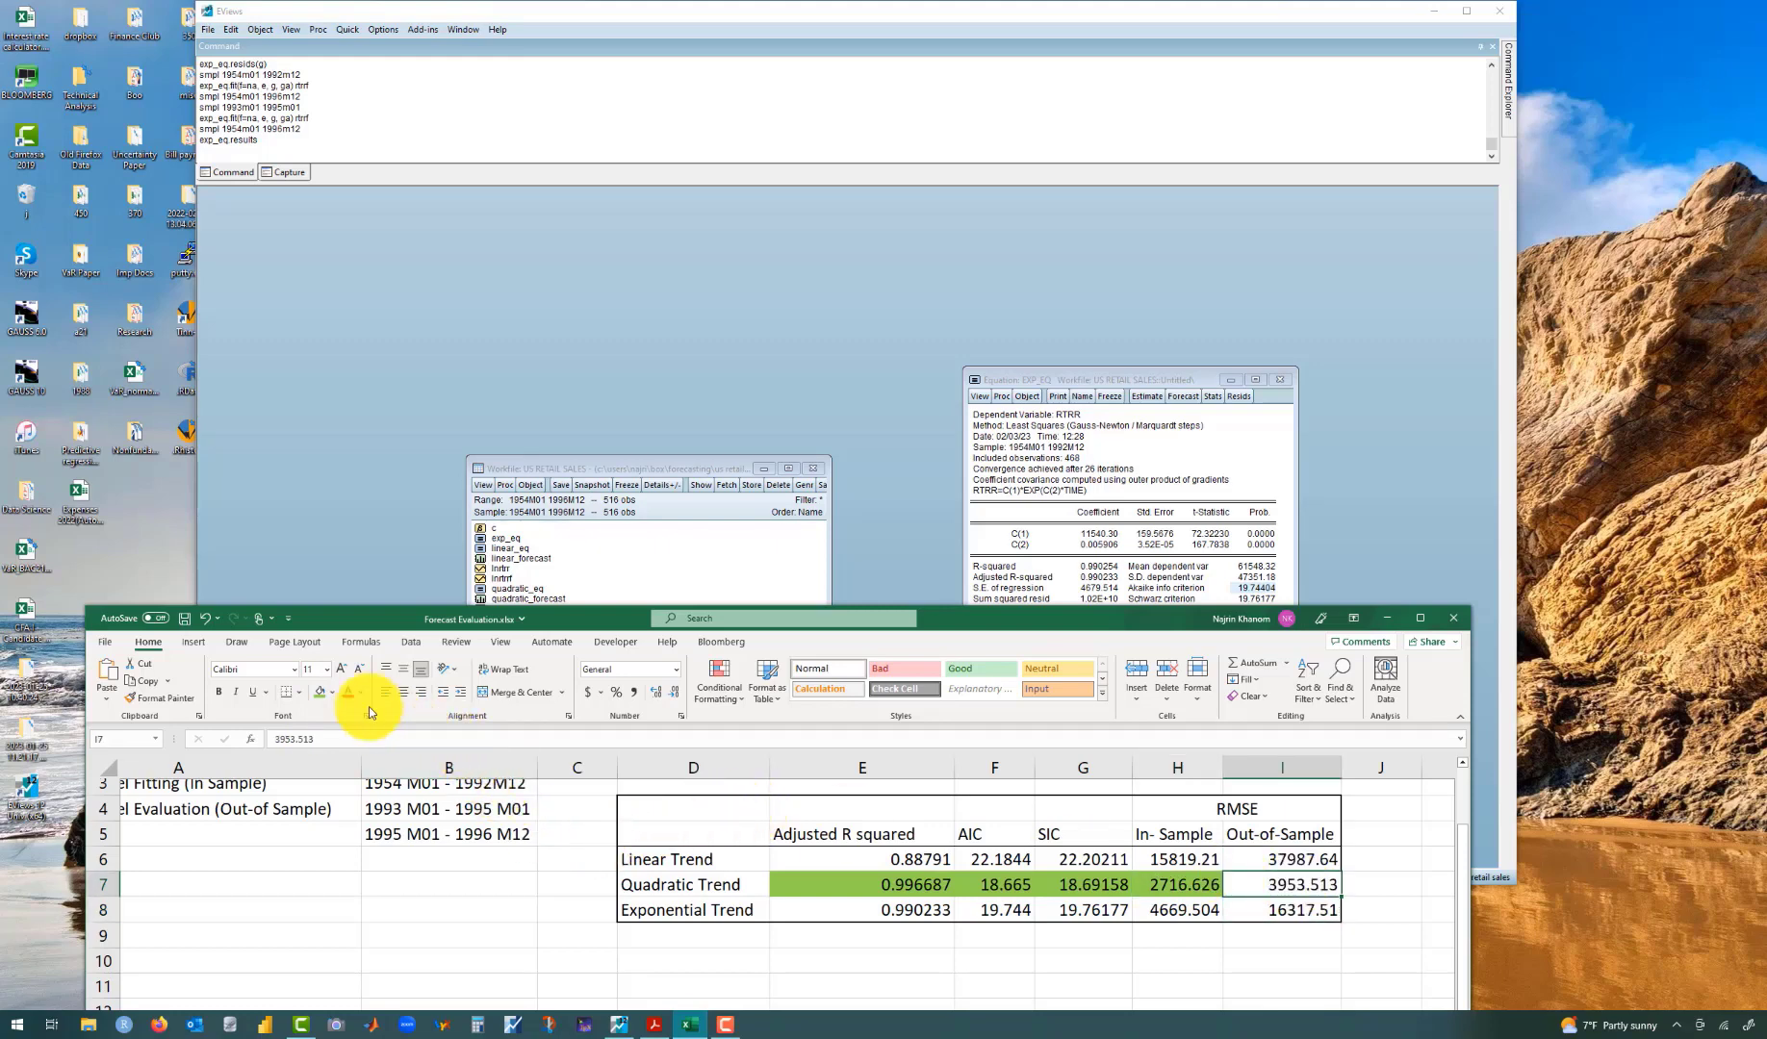
left_click(320, 692)
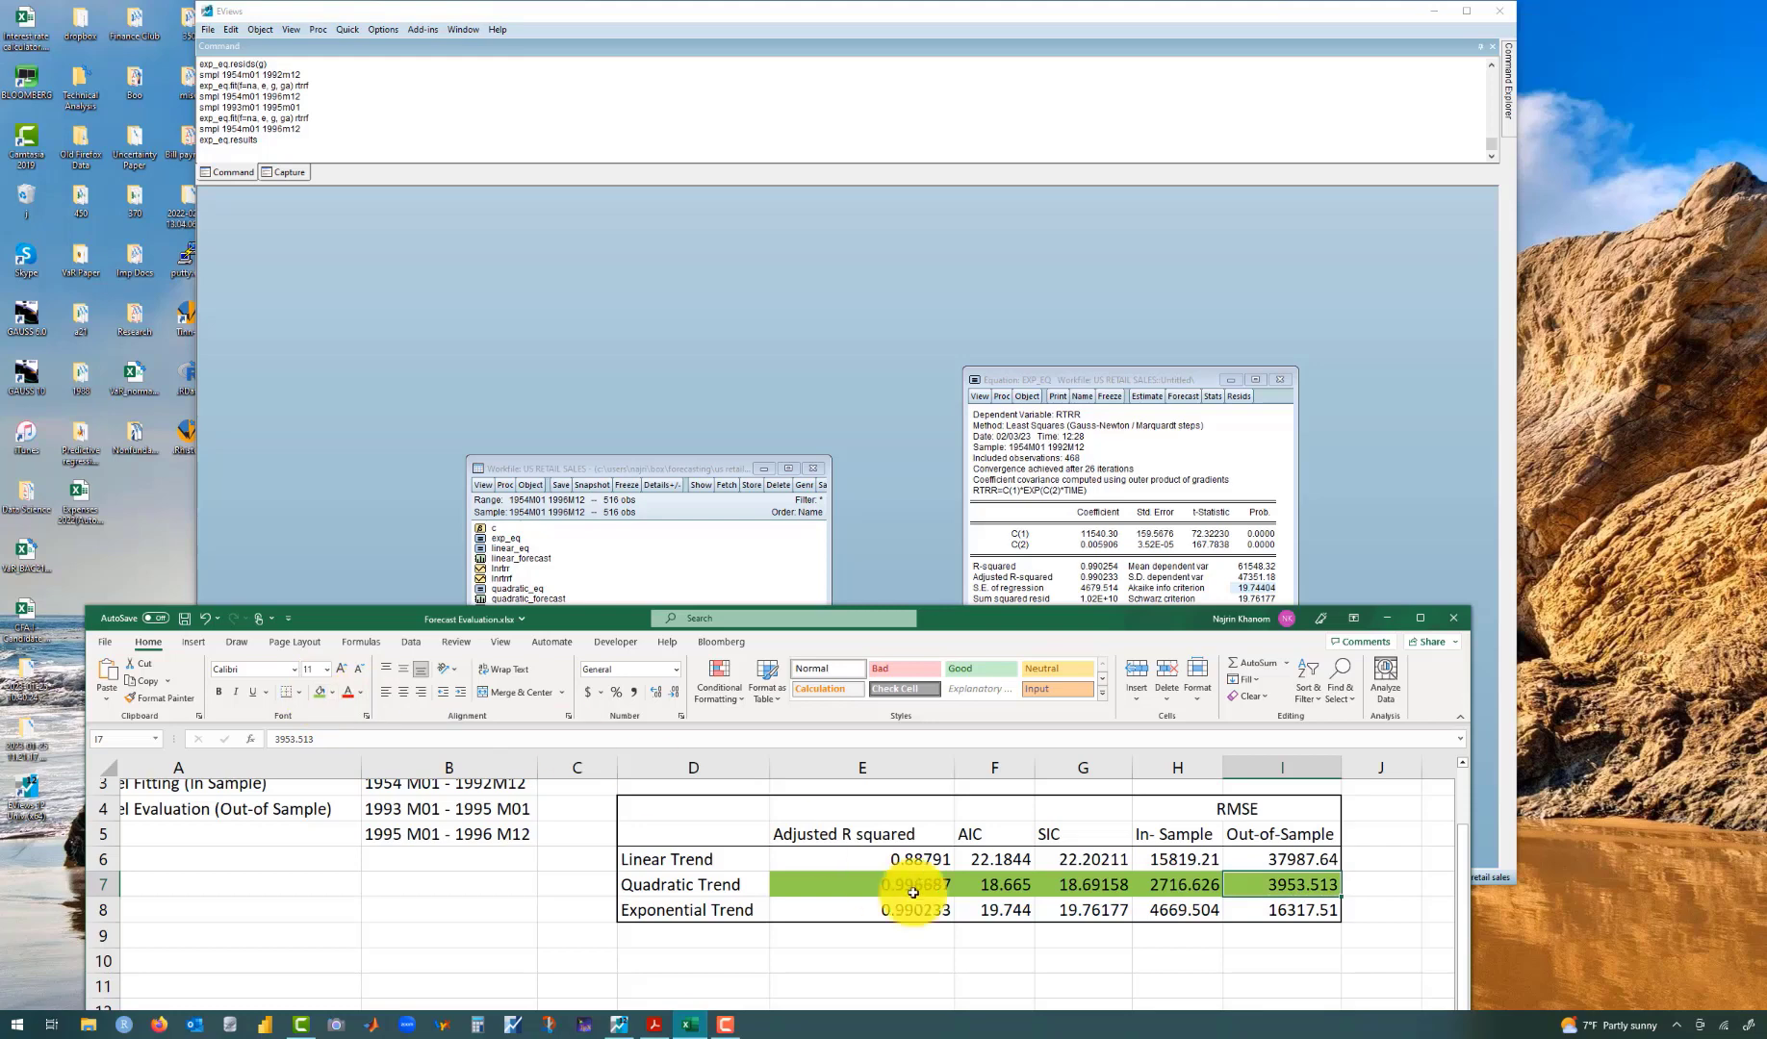
left_click(1035, 956)
left_click(693, 885)
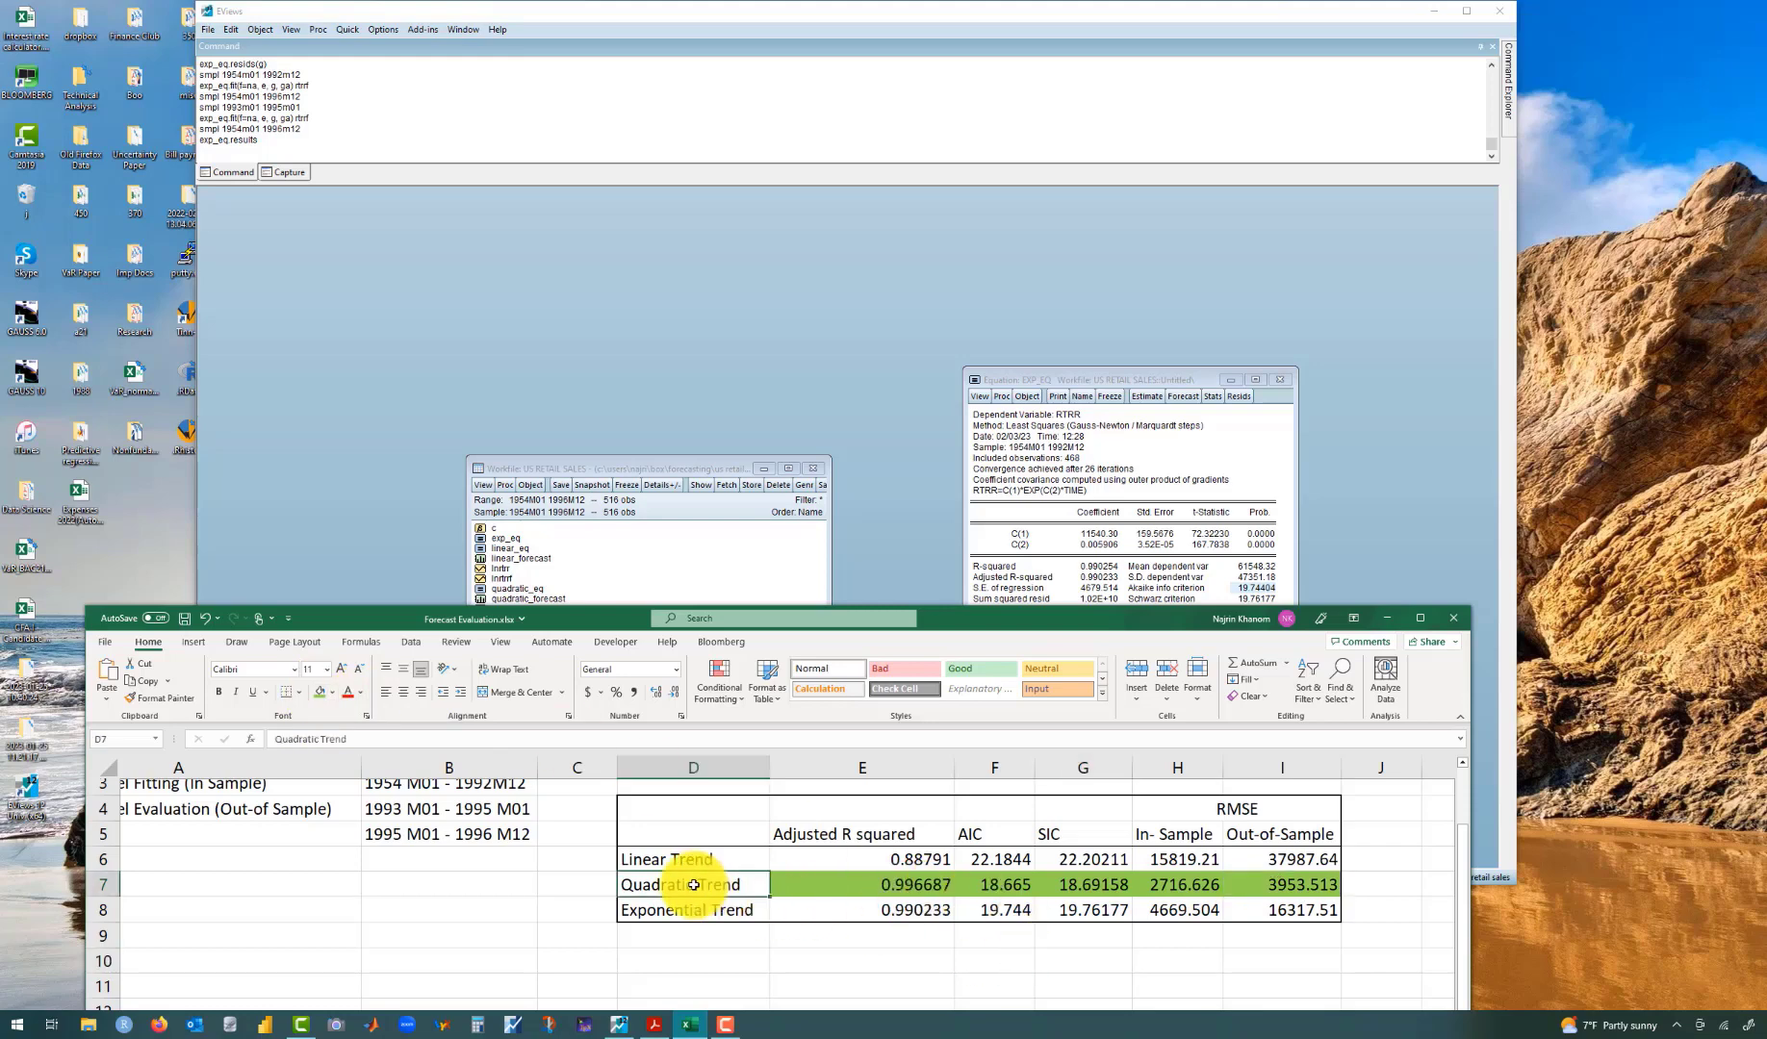
Step: In EViews, forecast exp_eq over 1954m01 1996m12 as rtrrf_exp, with the graph set to Forecast & Actuals
left_click(1139, 416)
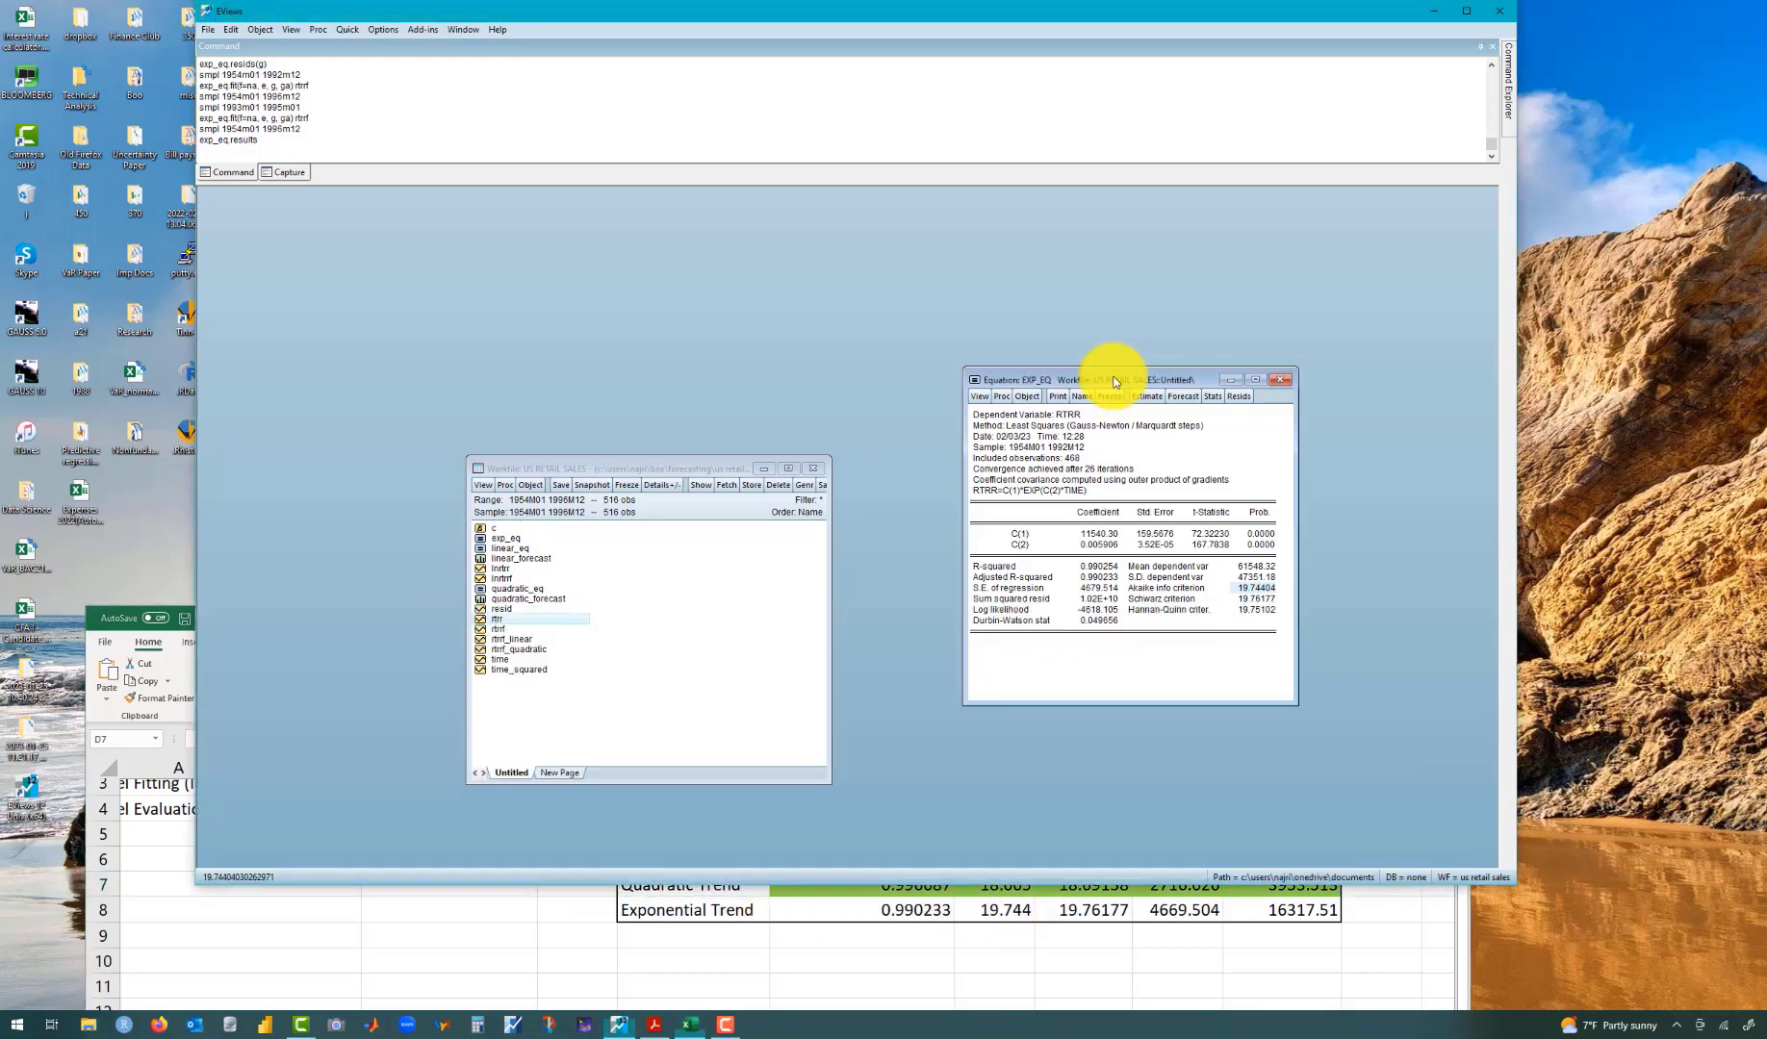
left_click(1184, 400)
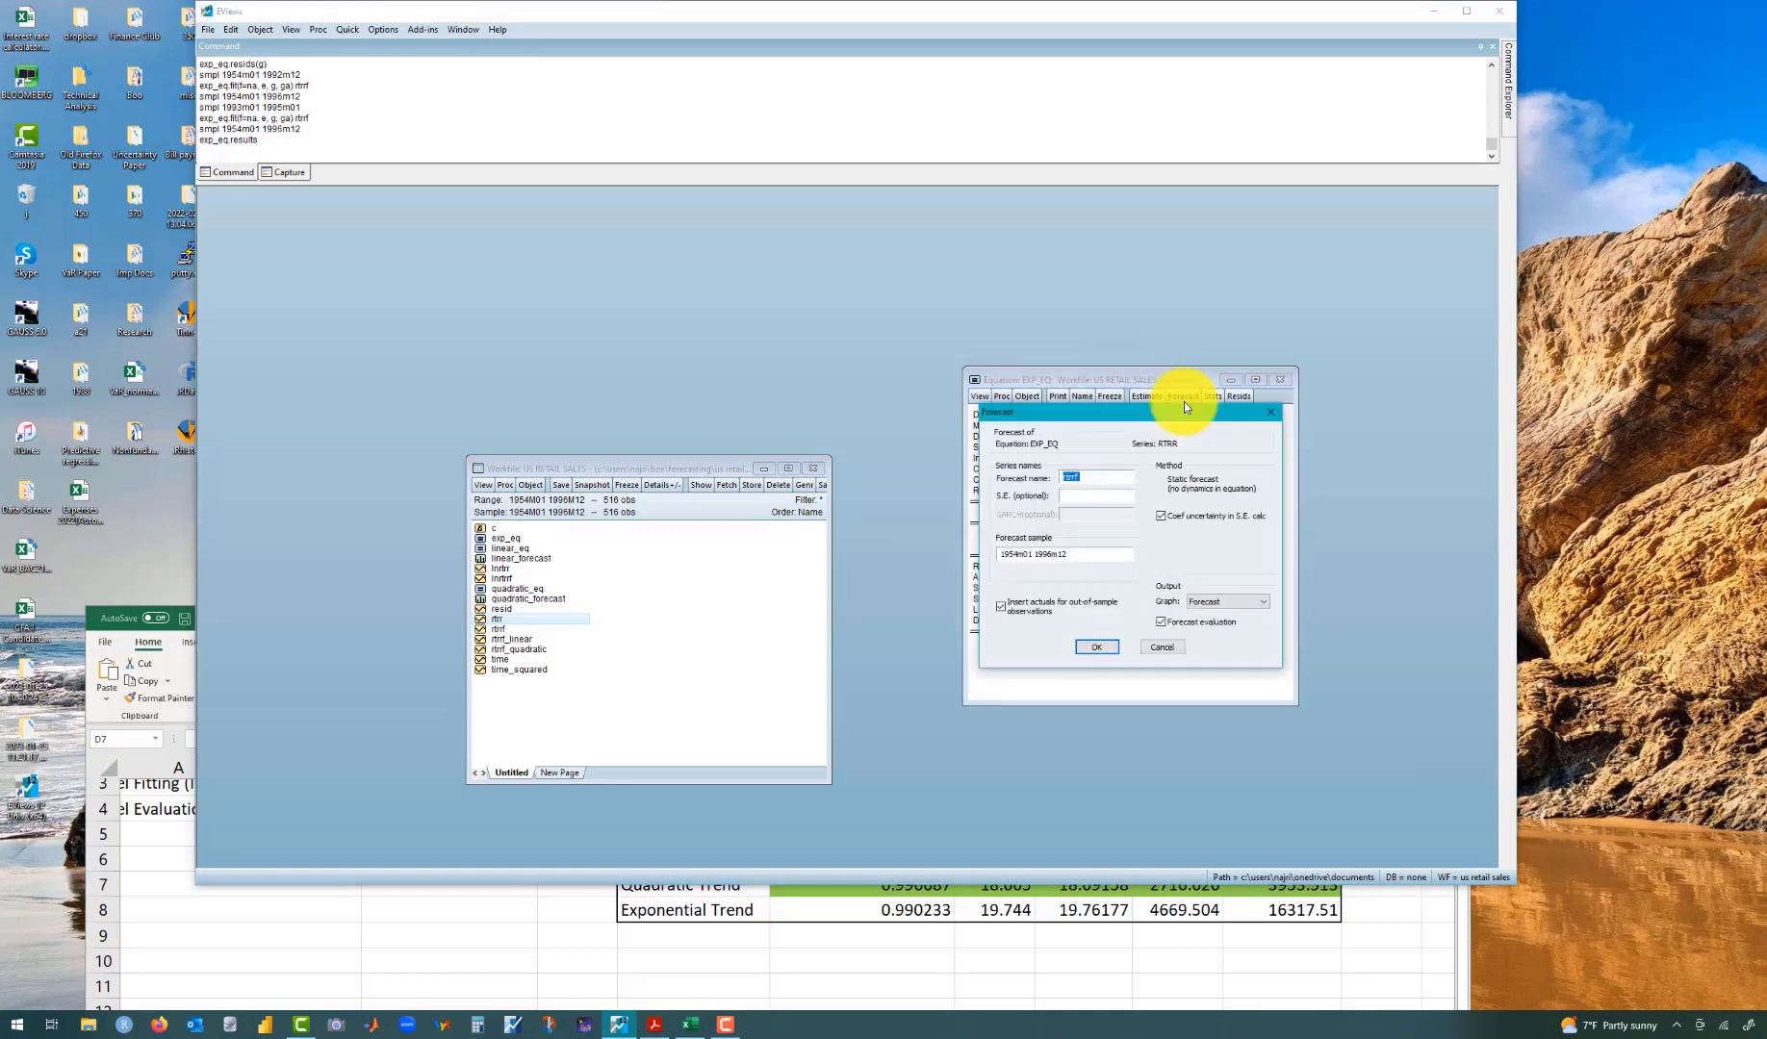
left_click(1086, 481)
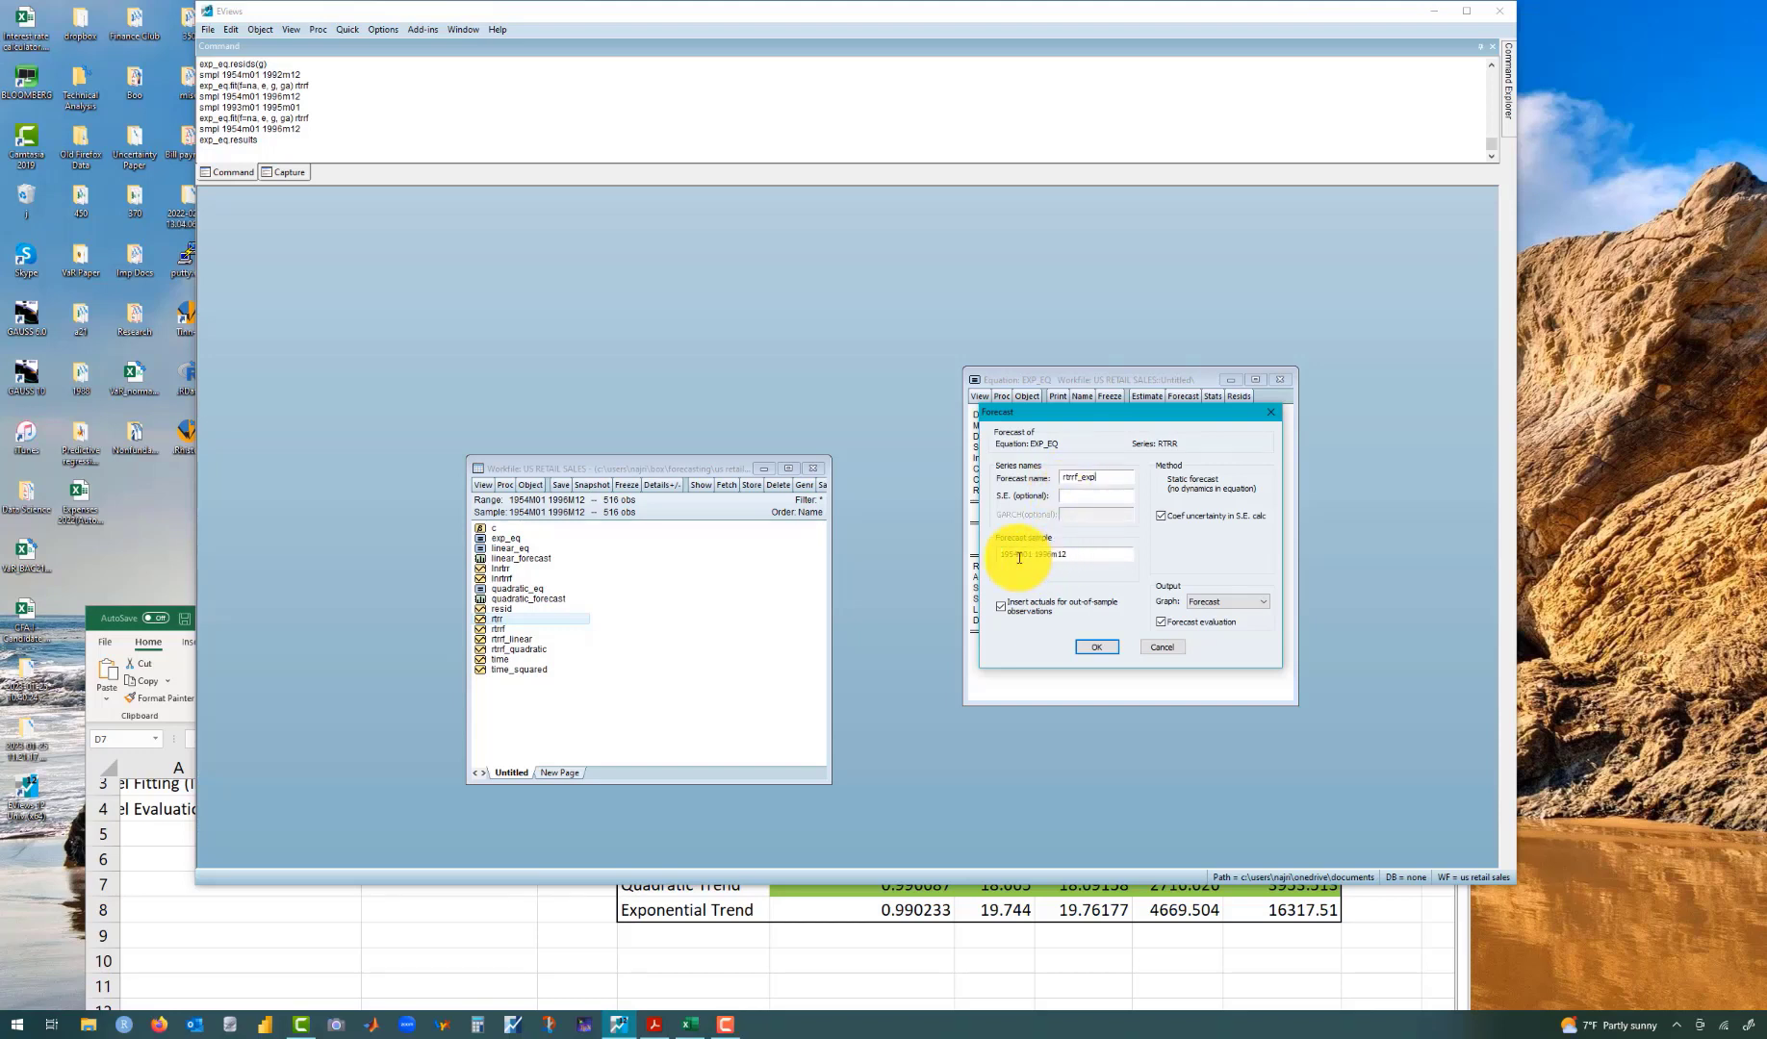
left_click(1211, 603)
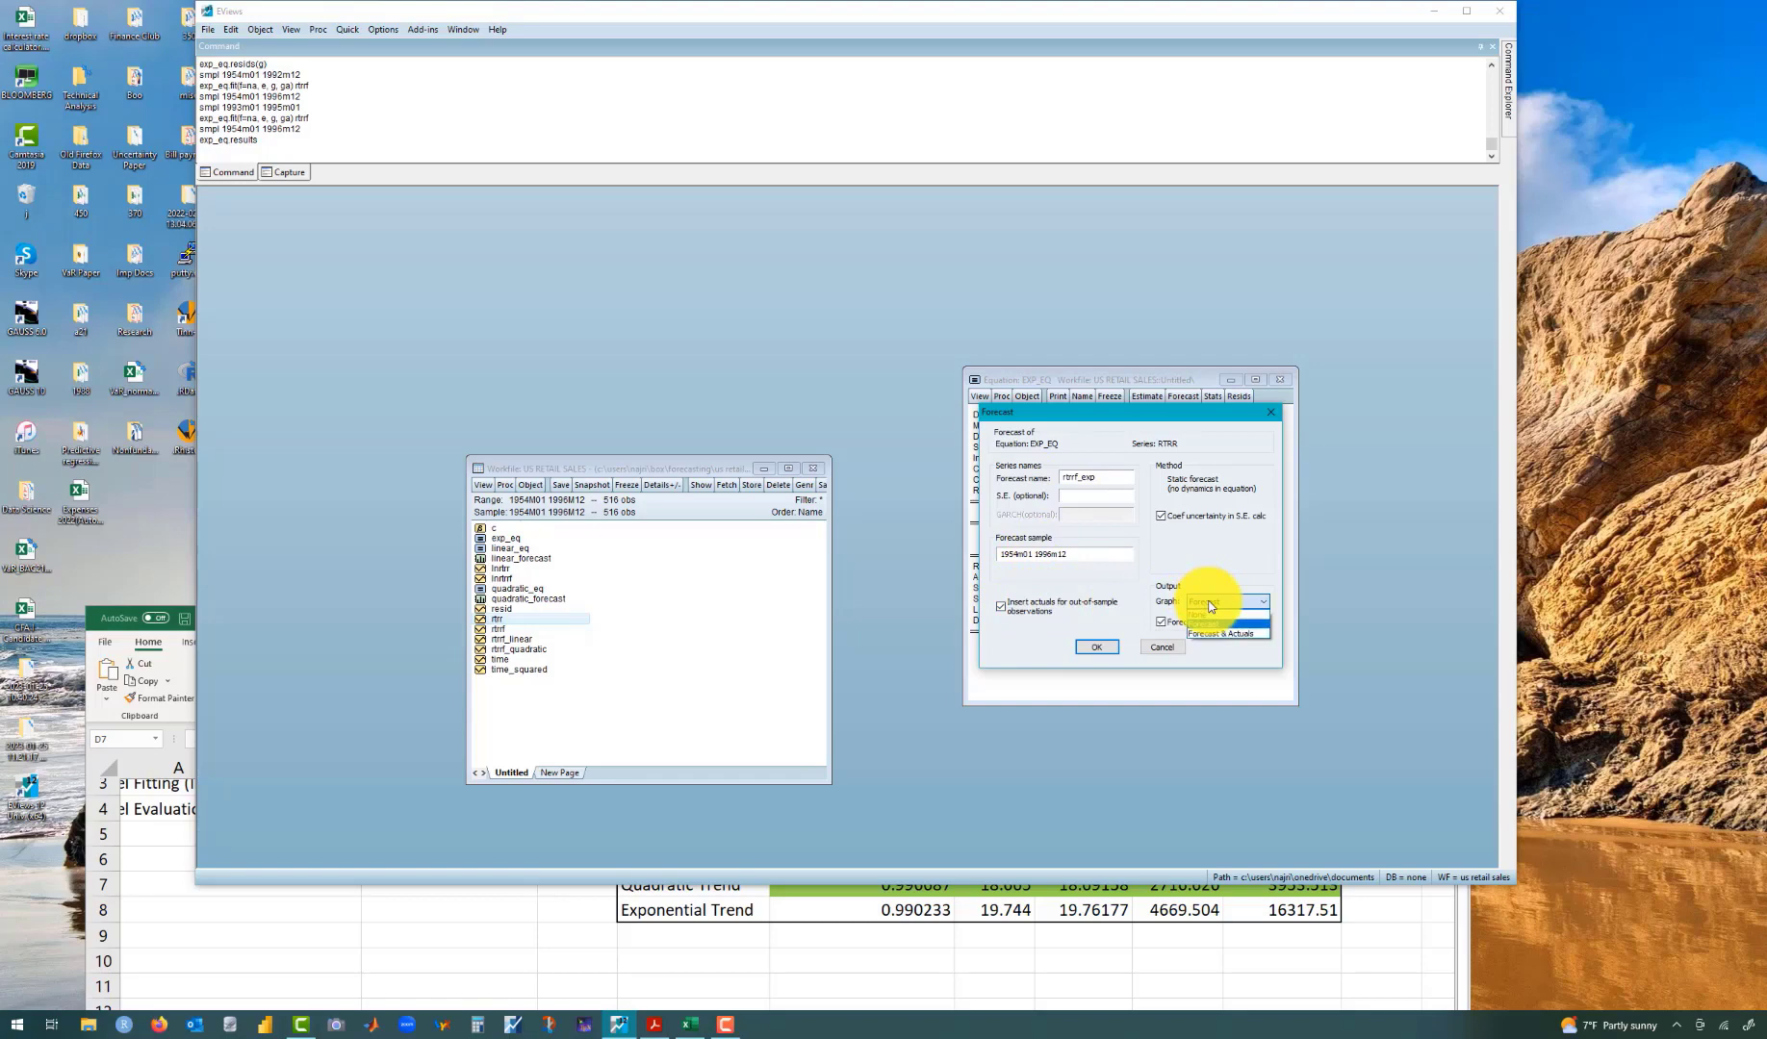
left_click(1221, 636)
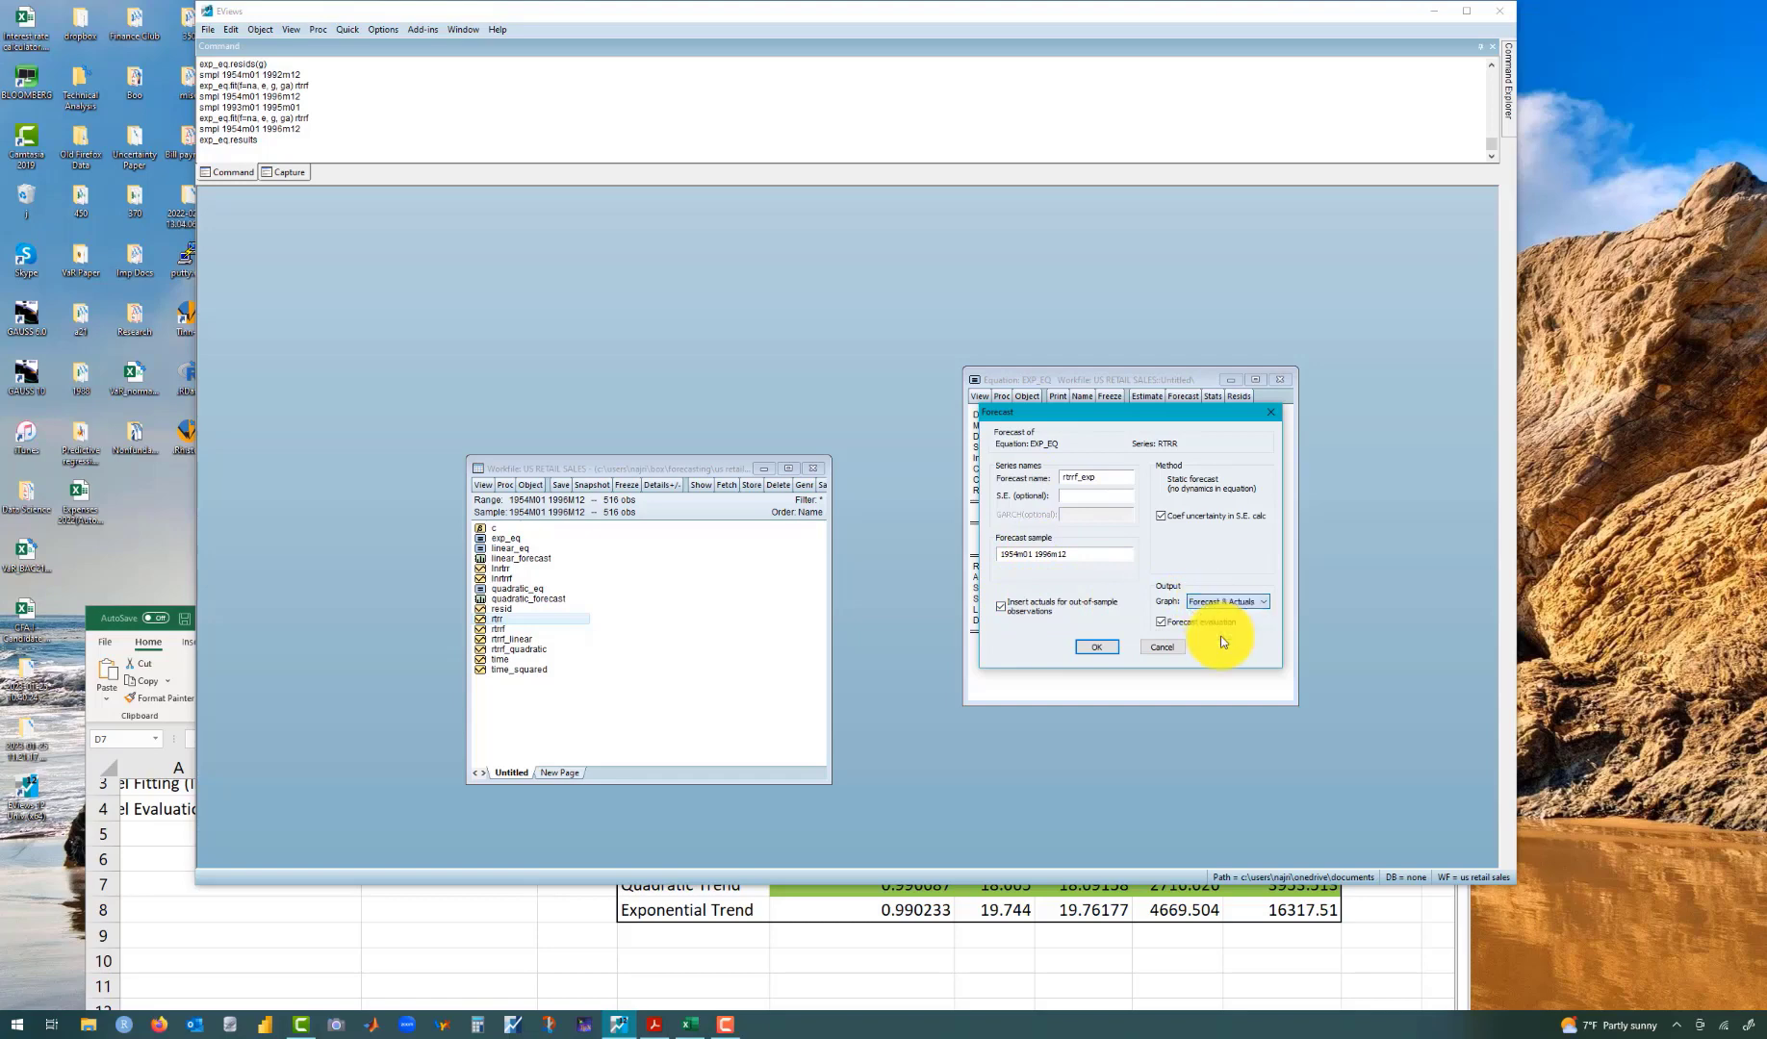
left_click(1105, 647)
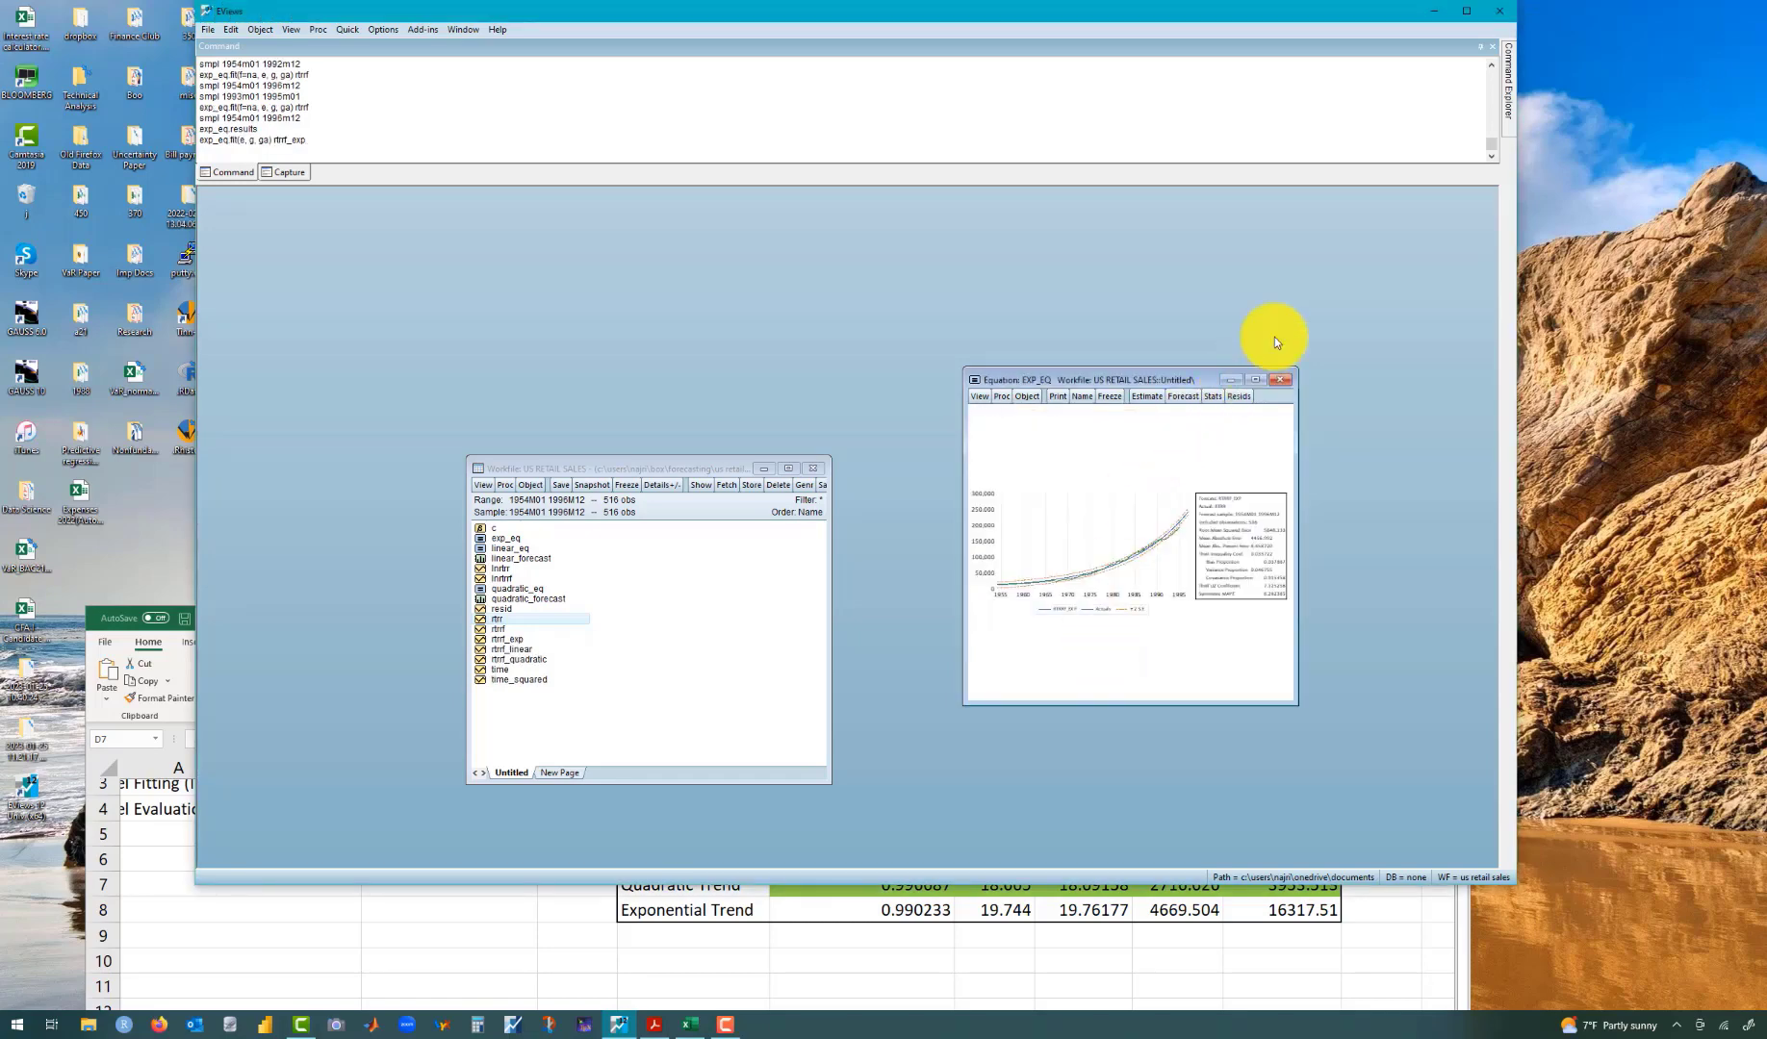
Step: Maximize EViews and the exp_eq forecast view, freeze the graph, and name the frozen object exp_trend_forecast
left_click(1466, 10)
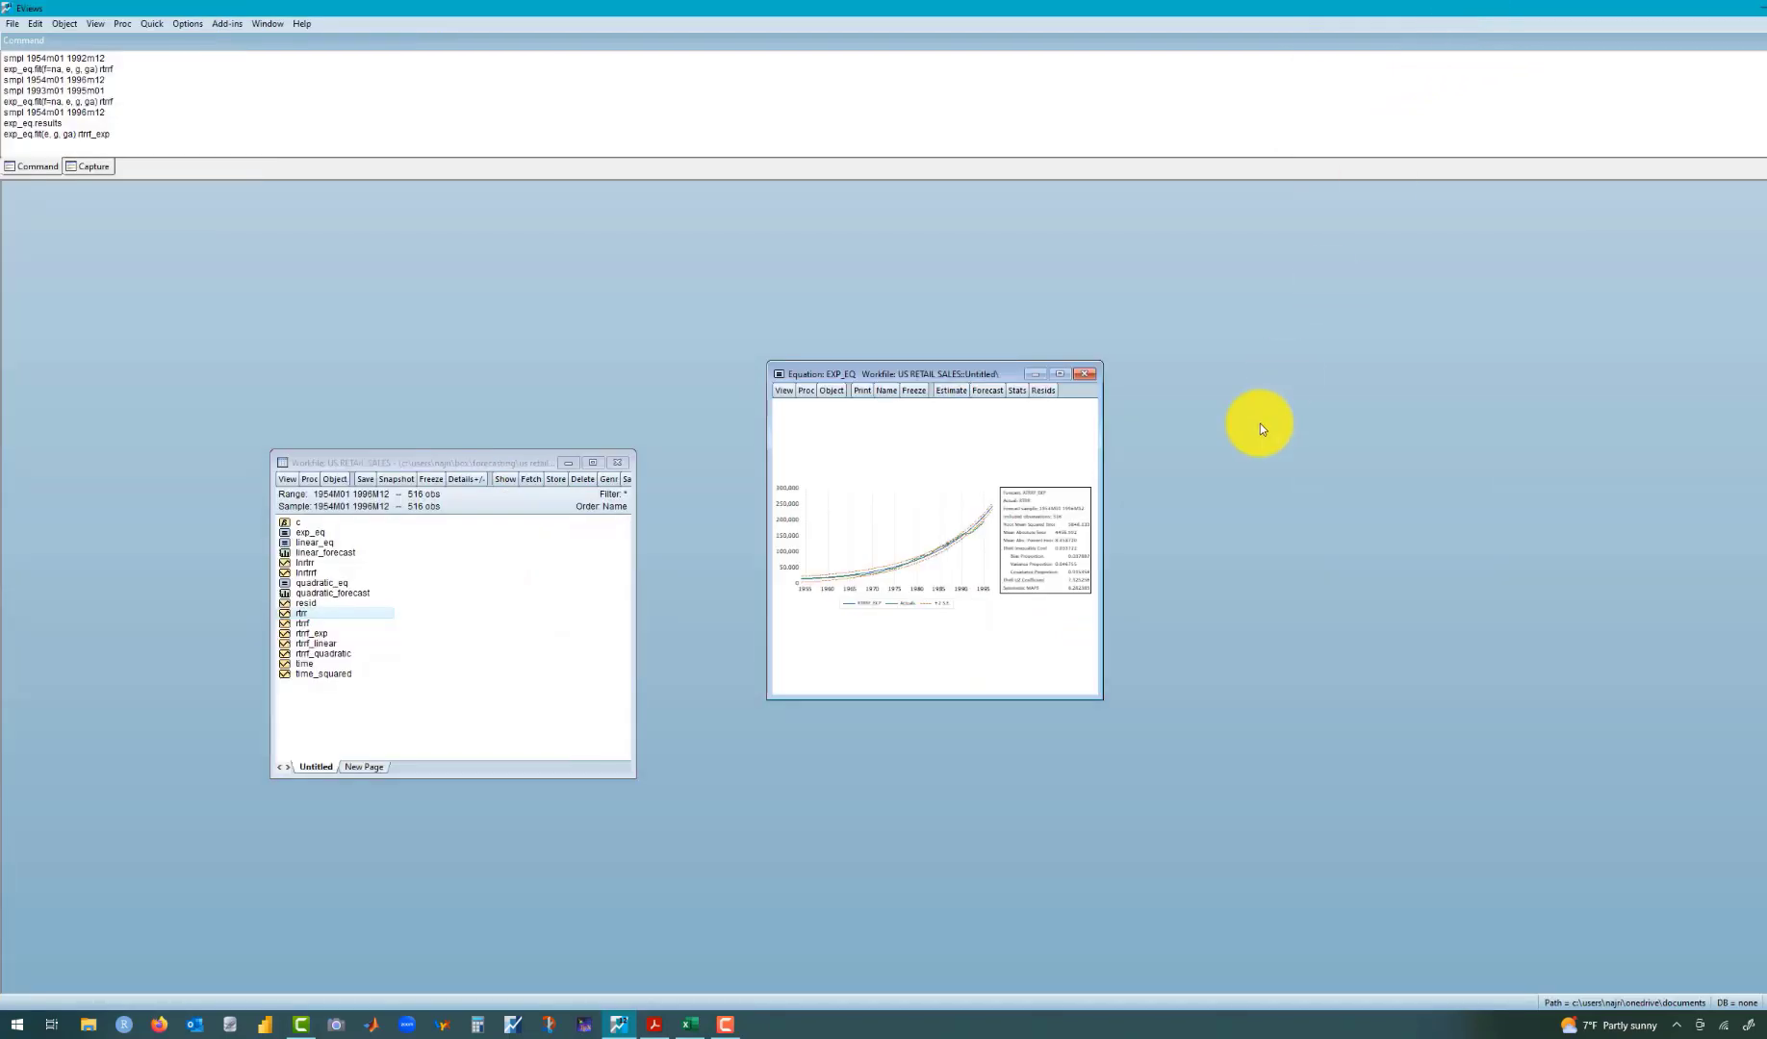
left_click(1063, 375)
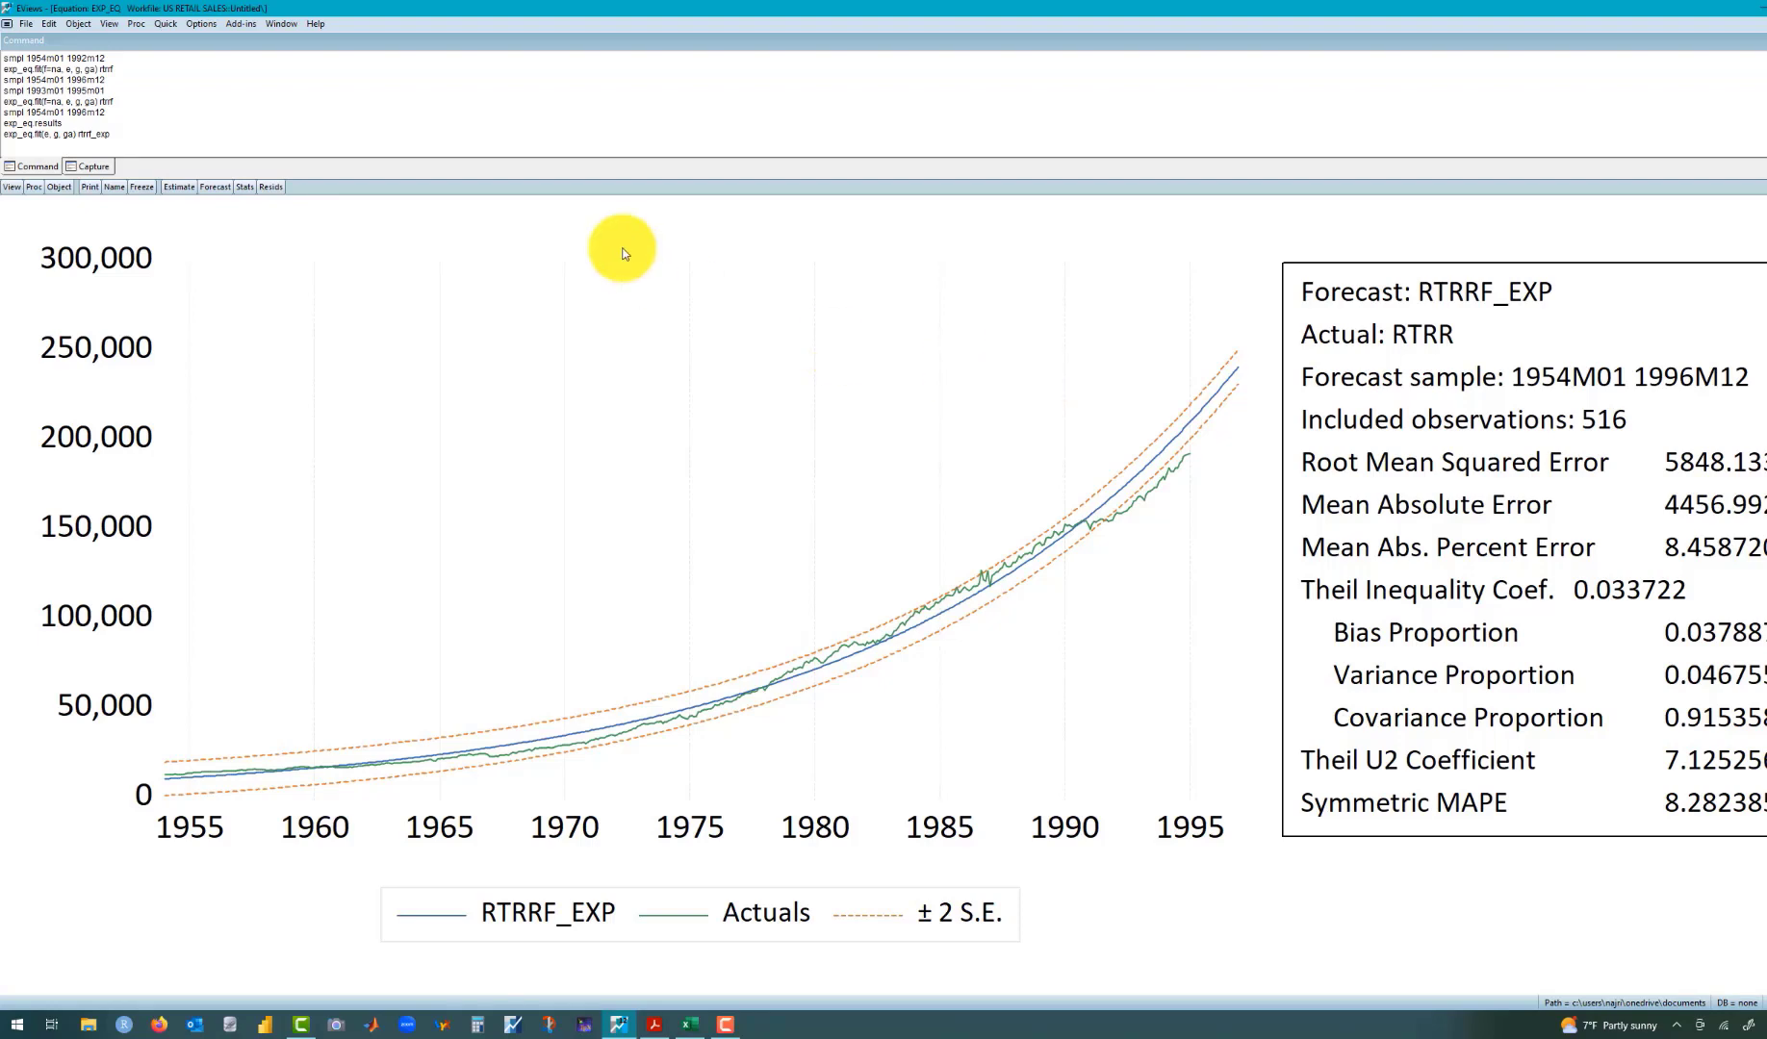
left_click(137, 185)
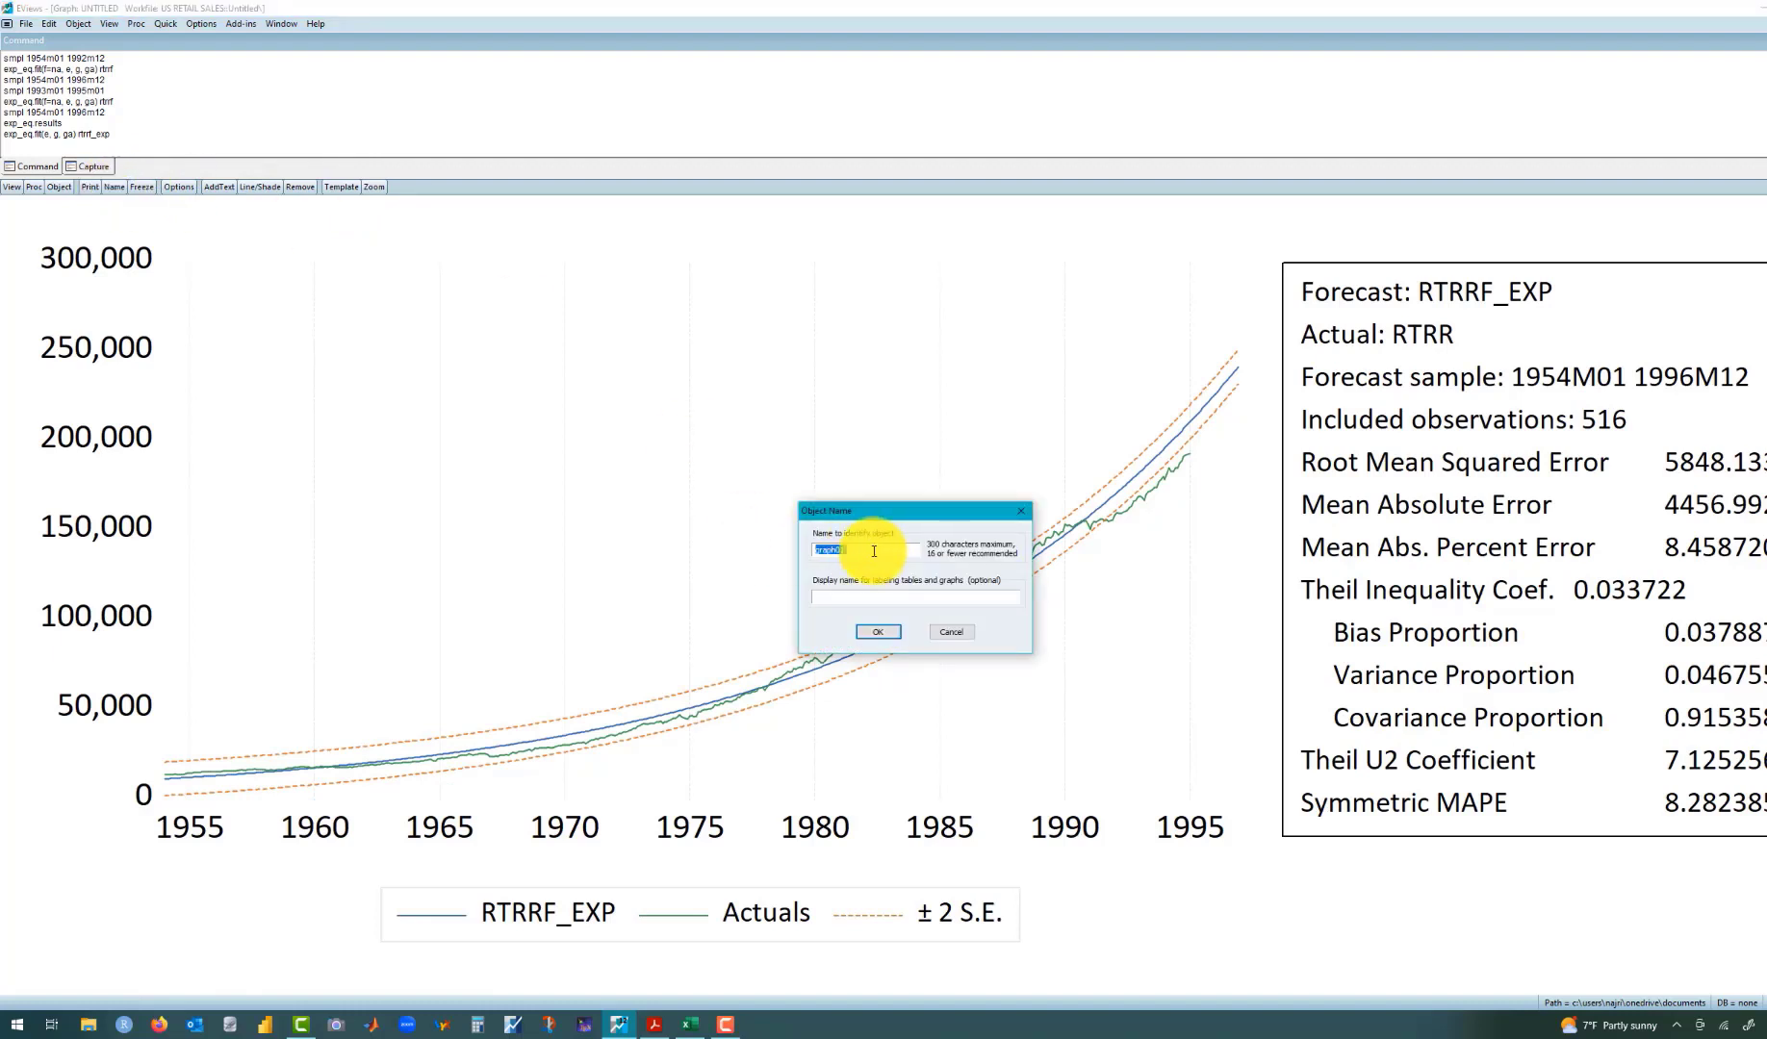
double_click(874, 551)
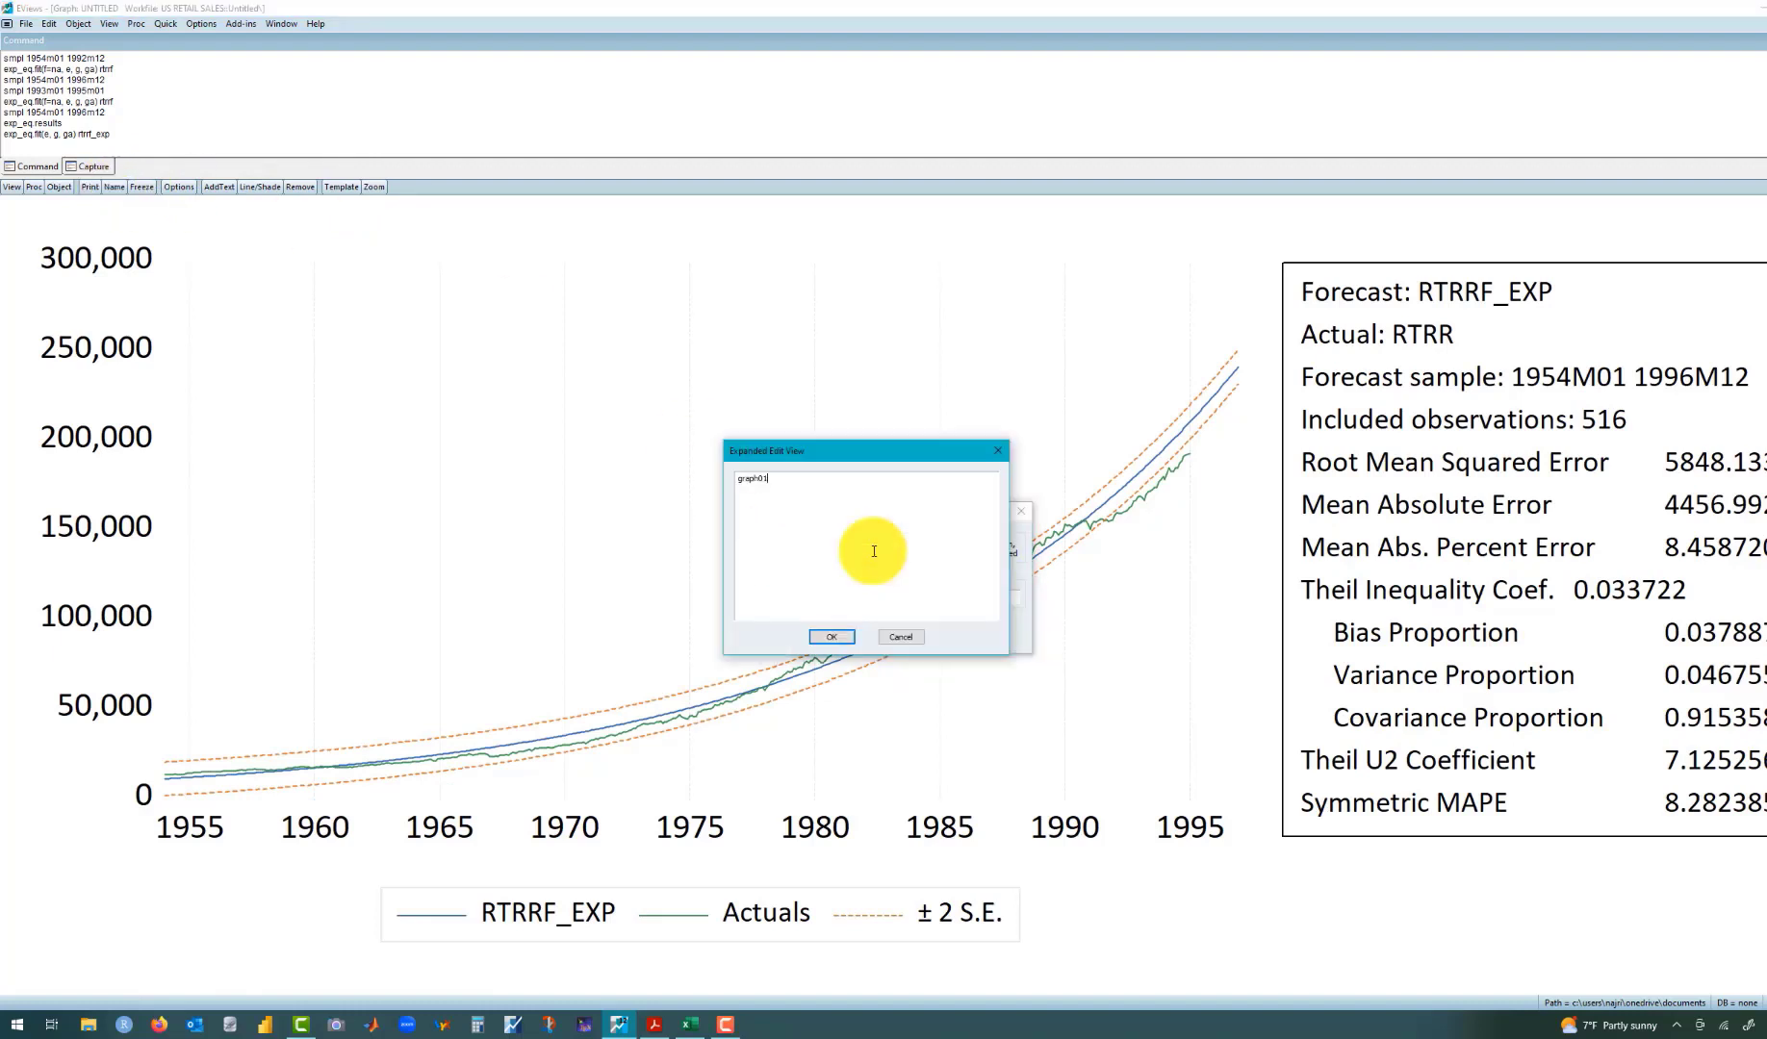
left_click(991, 452)
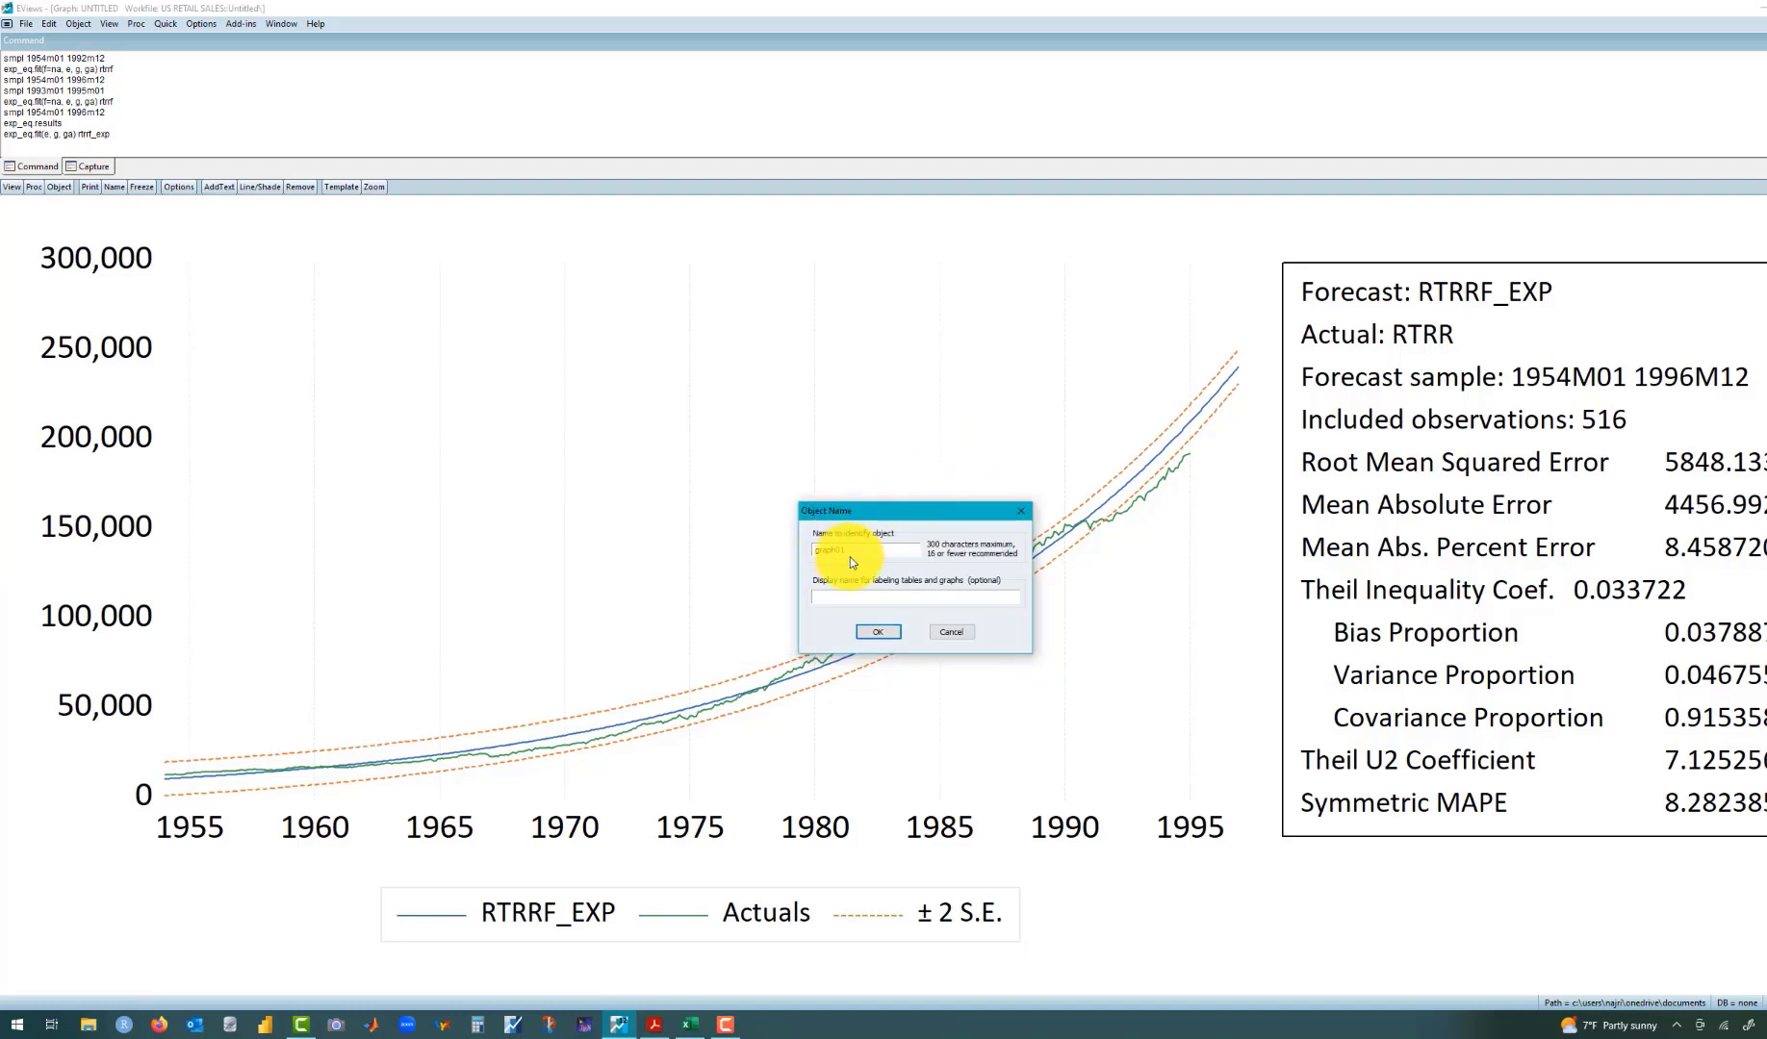
left_click_drag(853, 551, 775, 525)
type("exp_trend_forecast")
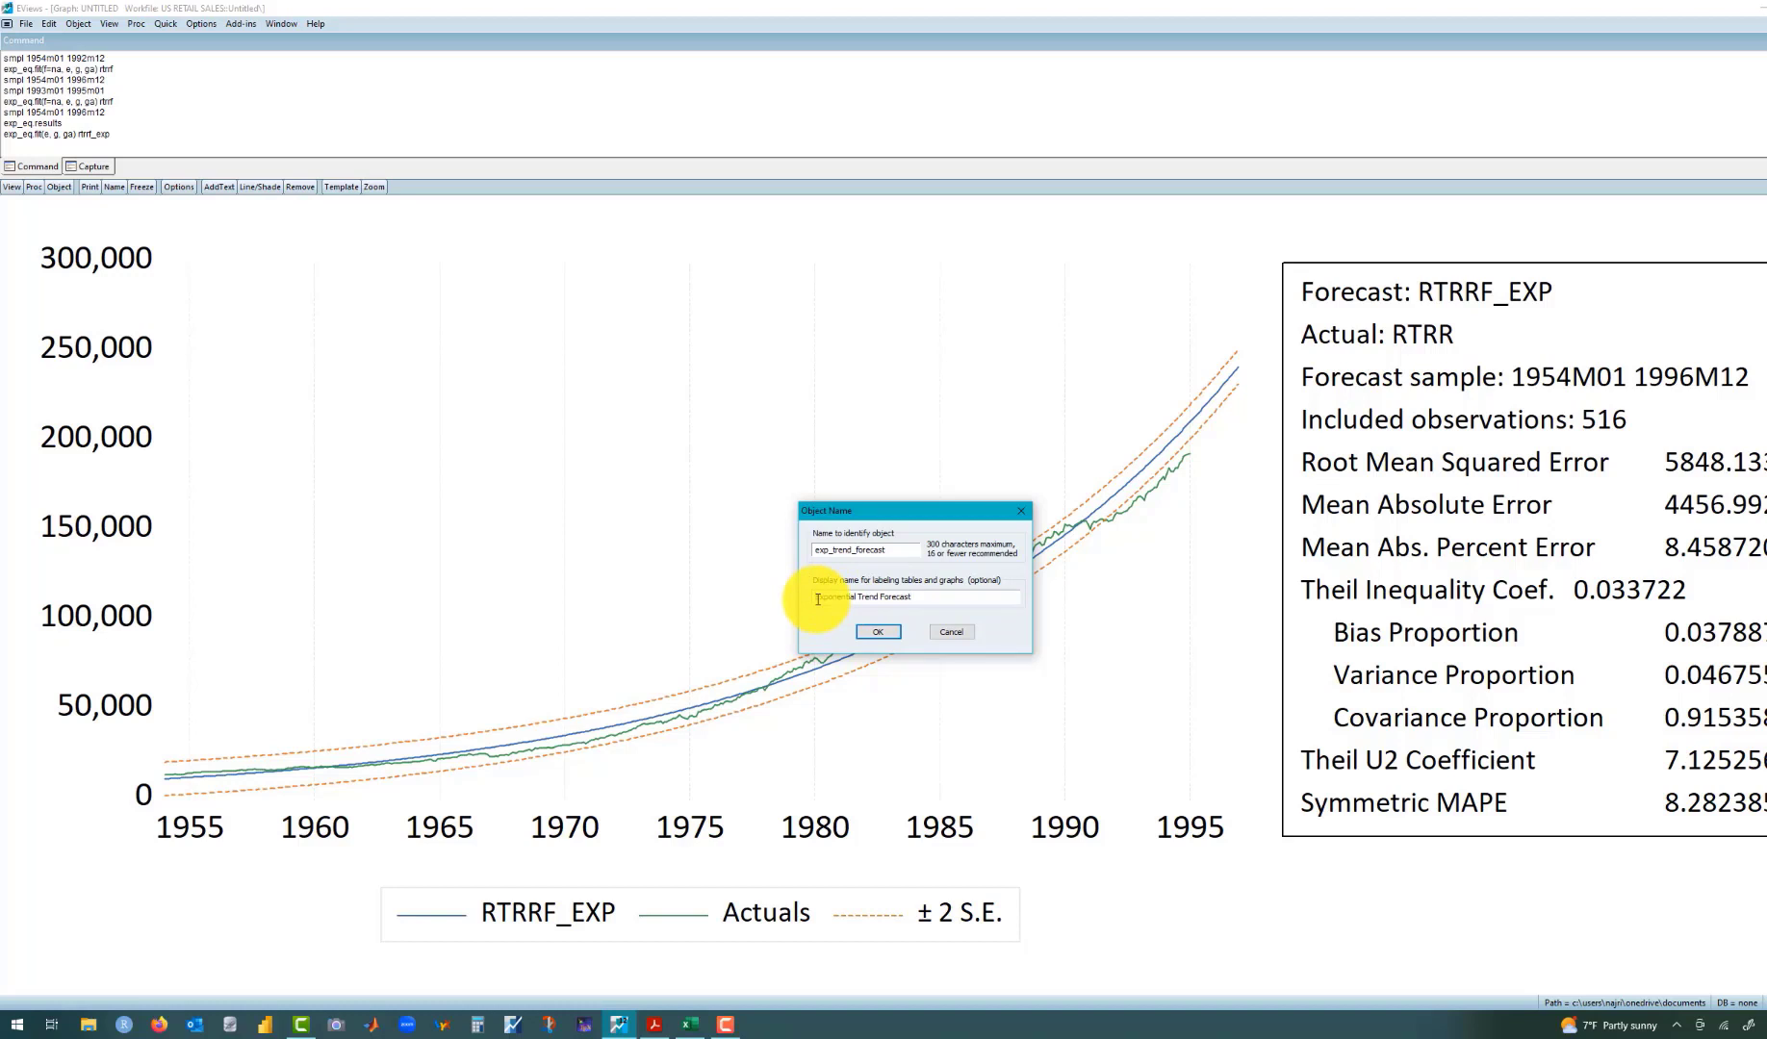
Step: Give the frozen graph the display name Retail Sales Exponential Trend Forecast, store it in the workfile, and close its window
type("An ")
type("ail Sa")
type("les")
left_click(883, 629)
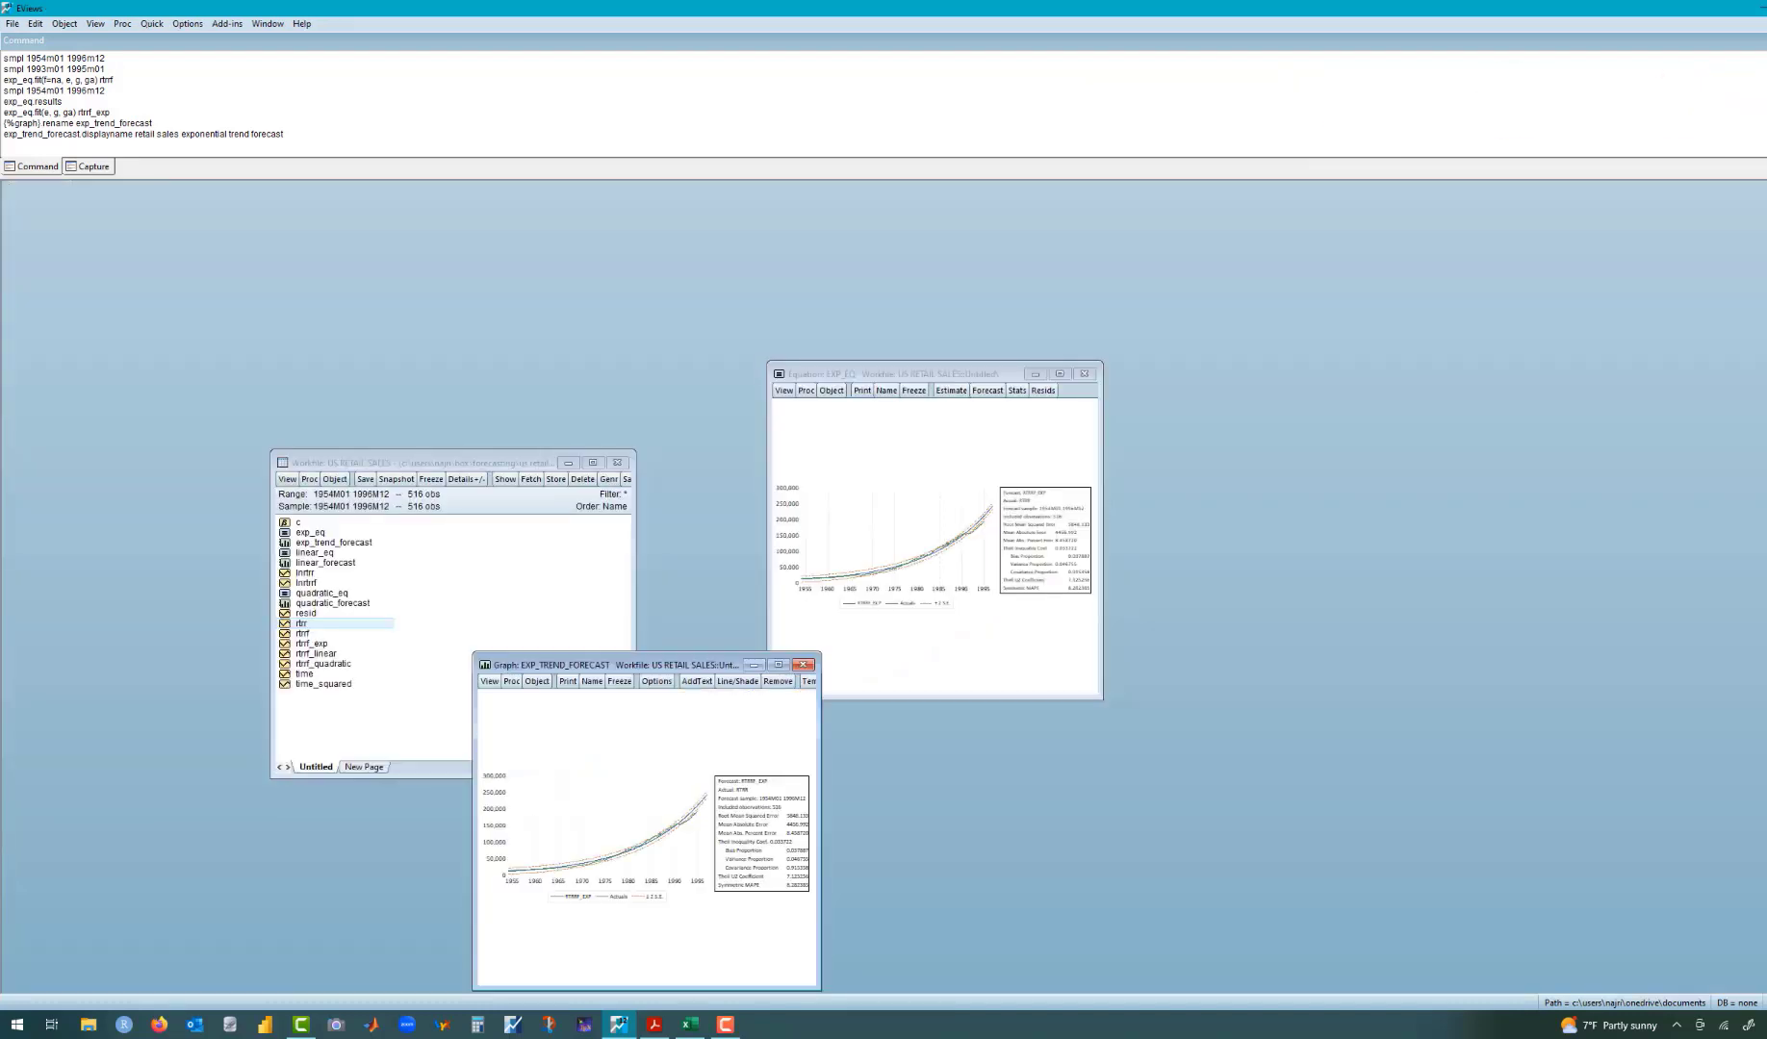
left_click(807, 666)
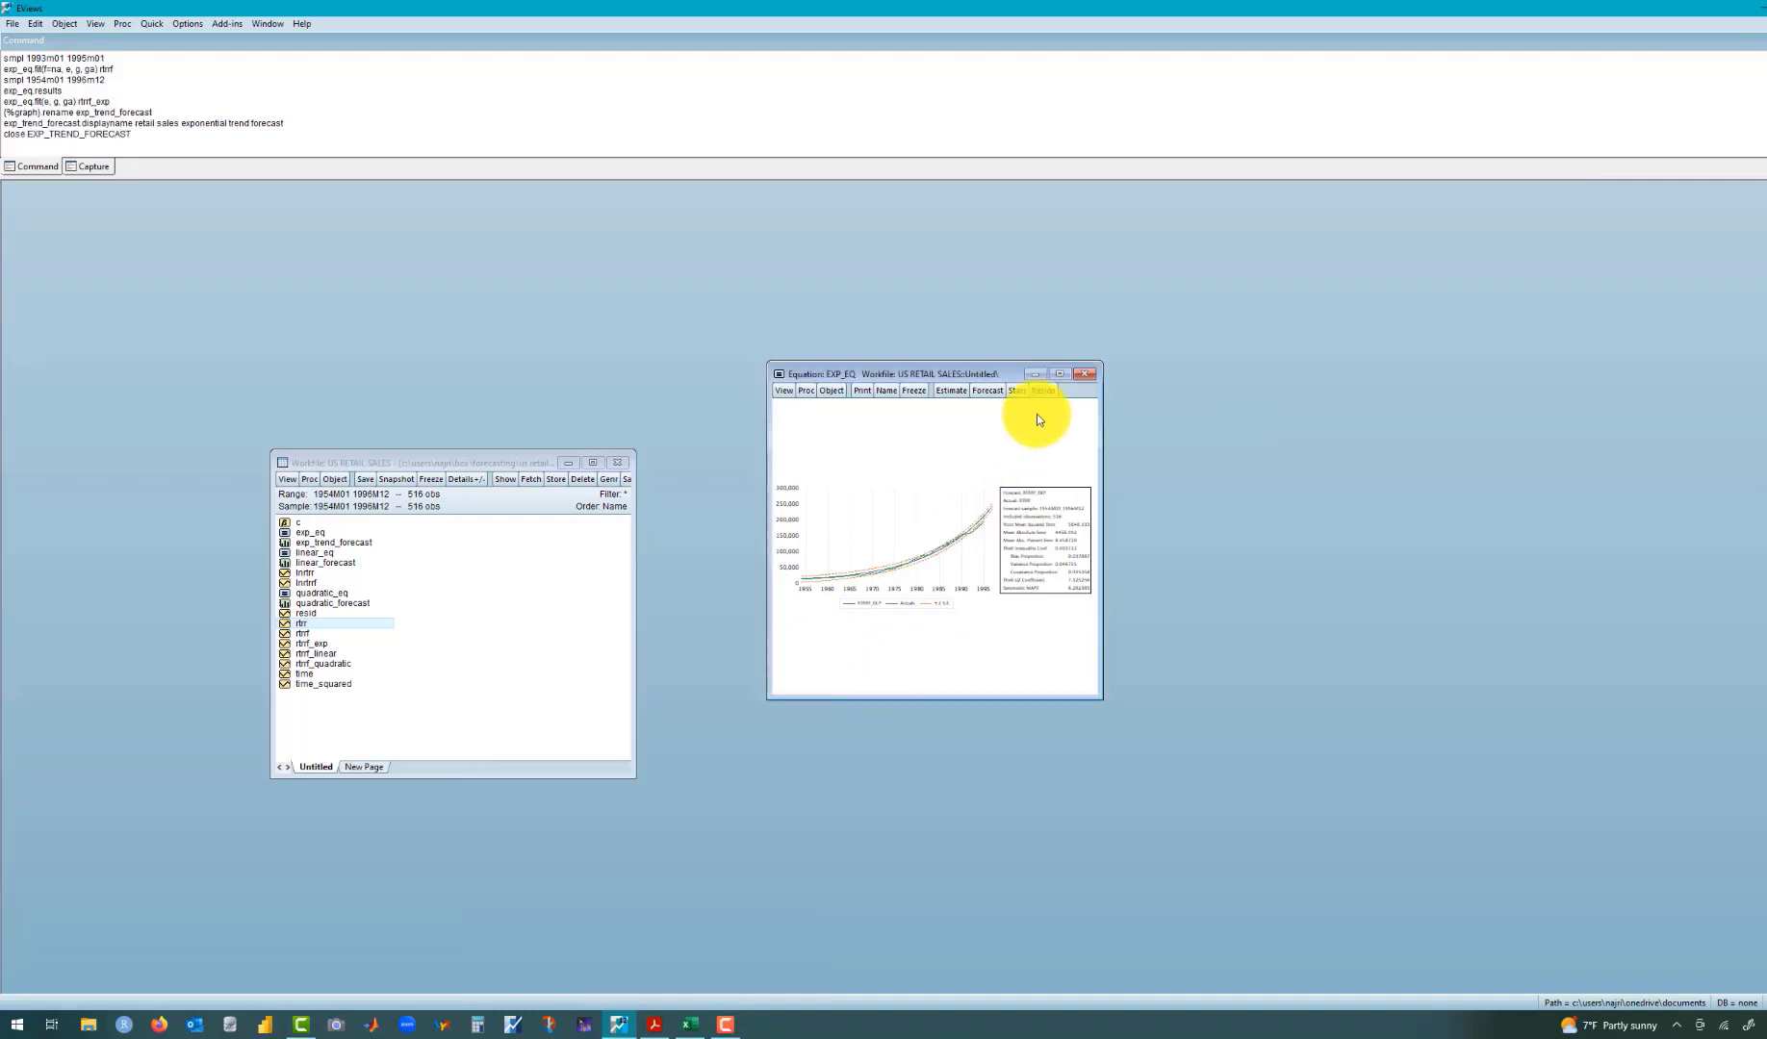
Step: Close the exp_eq window, open exp_trend_forecast, linear_forecast and quadratic_forecast together as one combined graph, and maximize it for comparison
left_click(1087, 374)
left_click(372, 710)
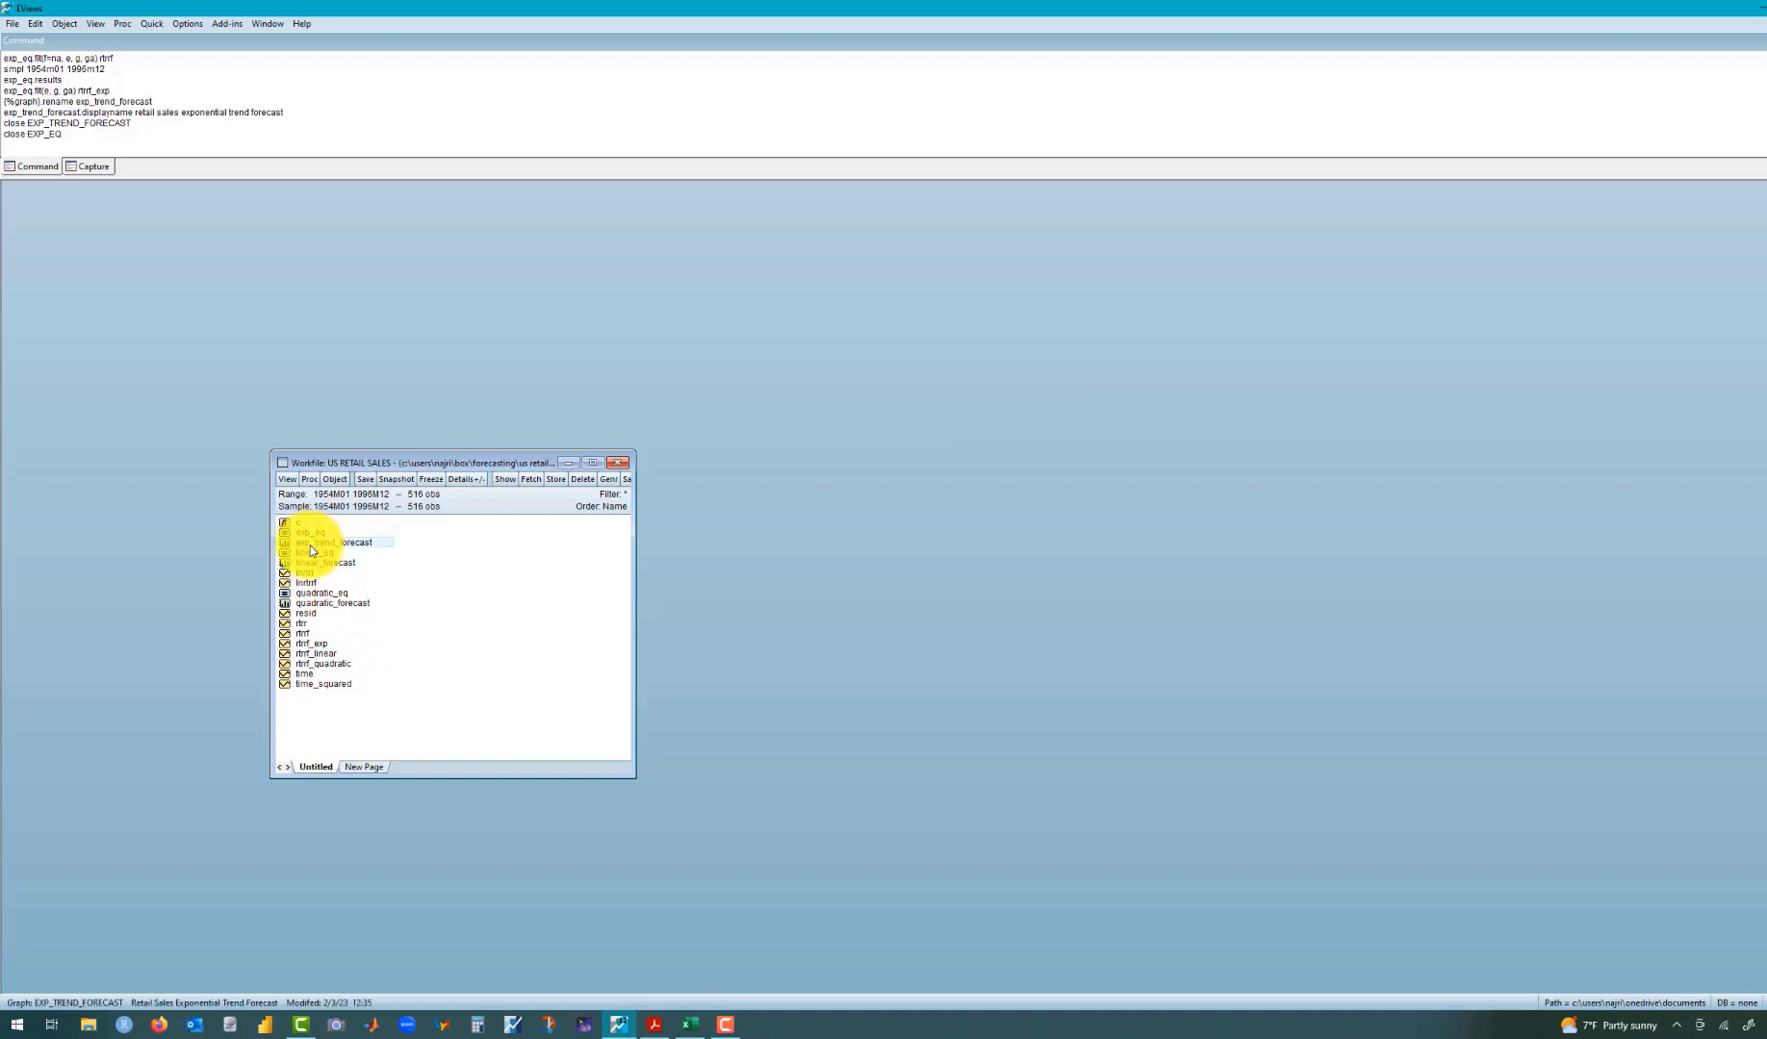
right_click(328, 606)
left_click(345, 609)
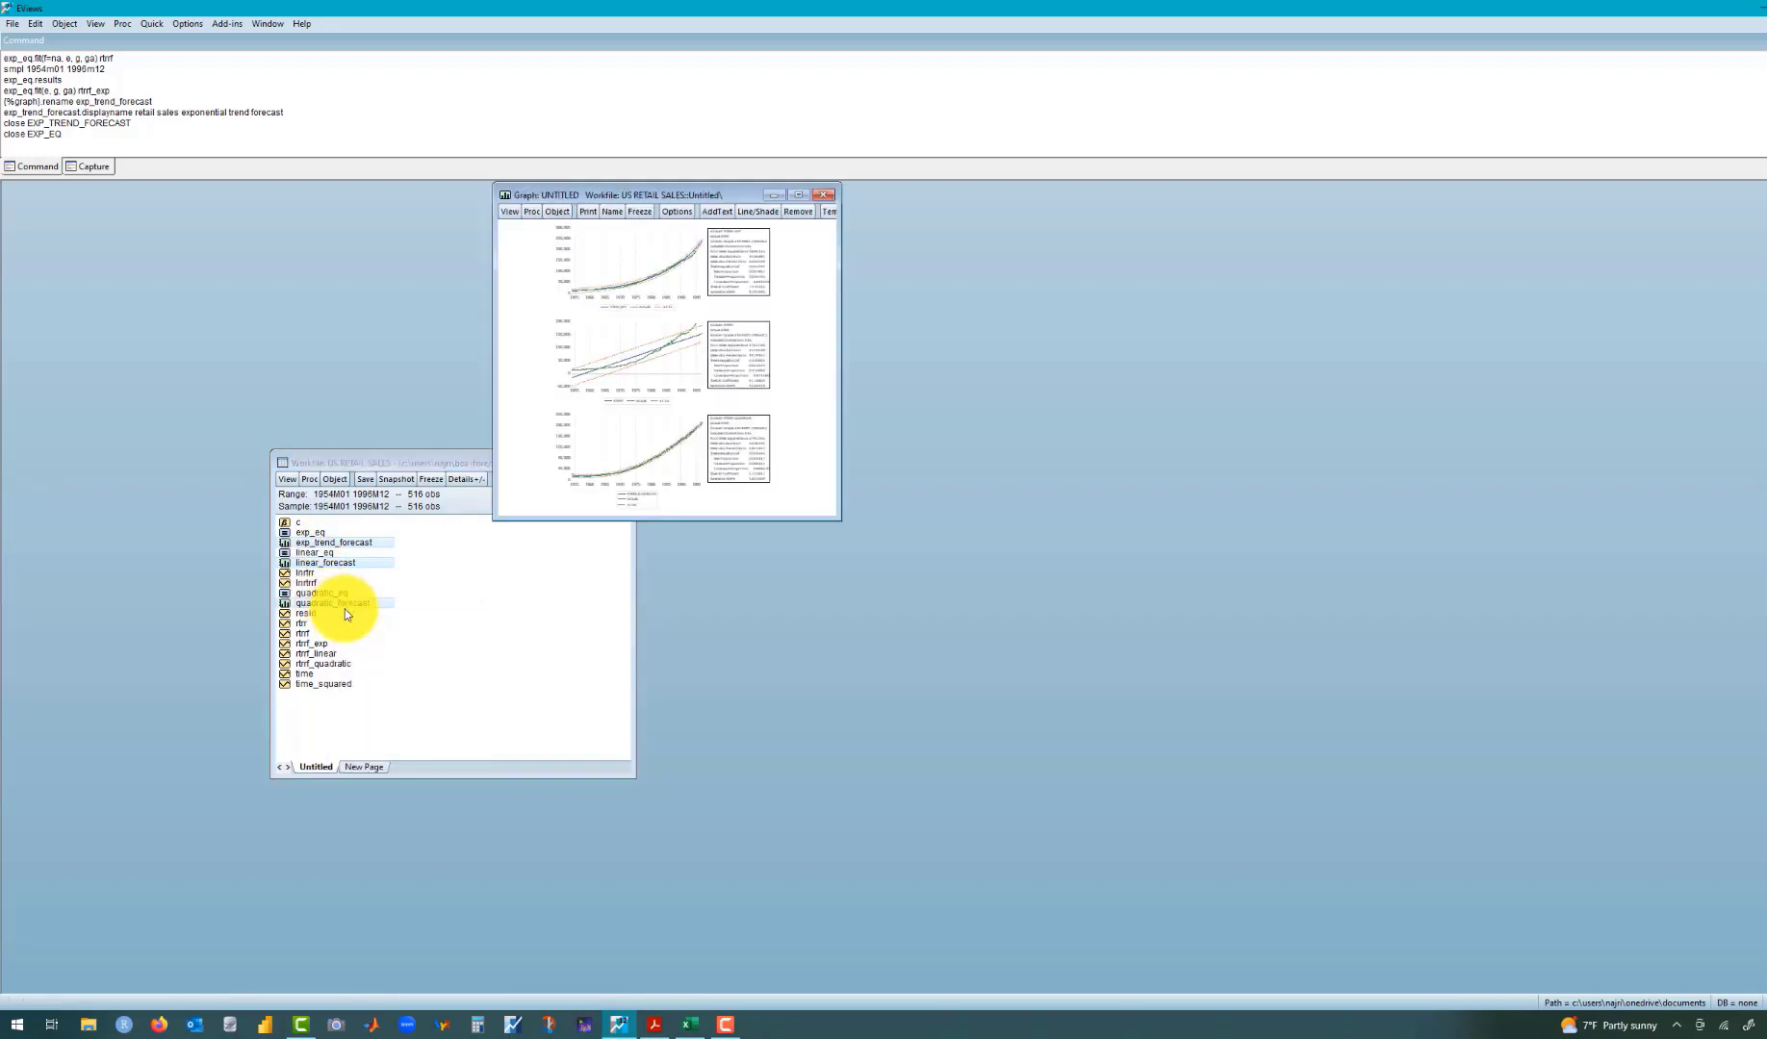
left_click(802, 192)
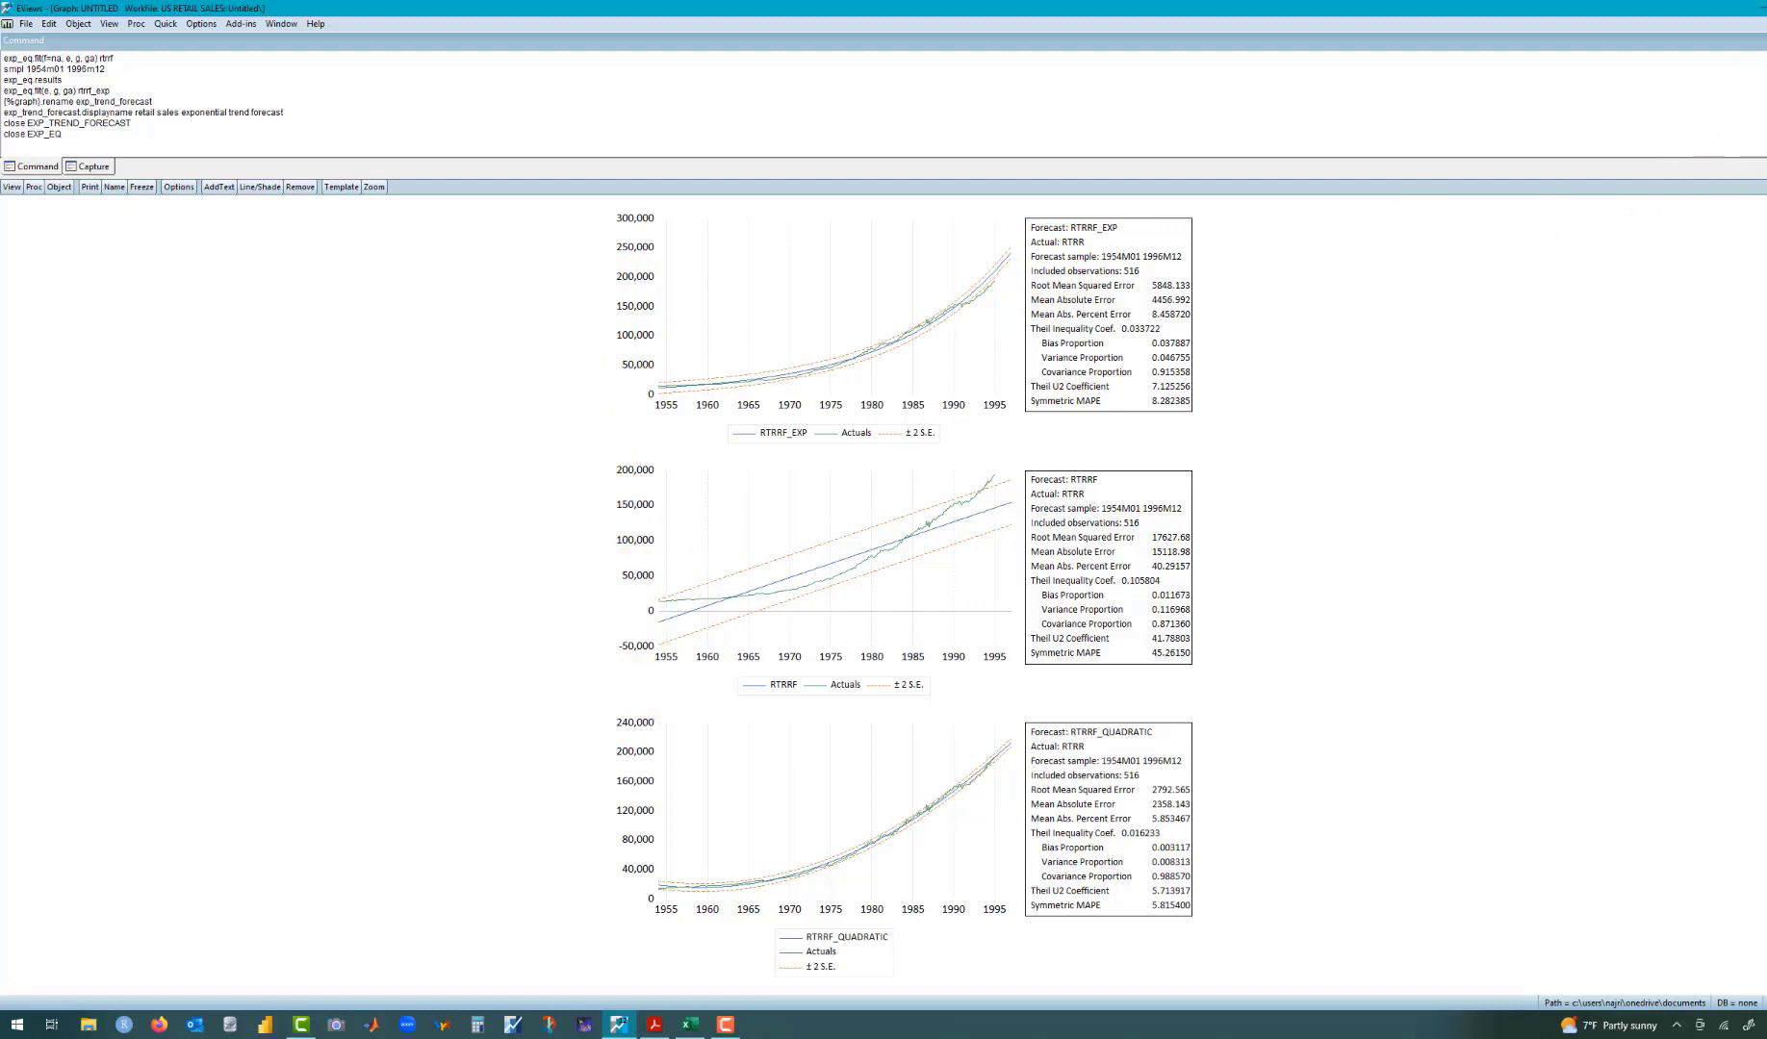
Step: Restore the combined forecast graph's window size, close it, and delete the untitled graph
left_click(1765, 24)
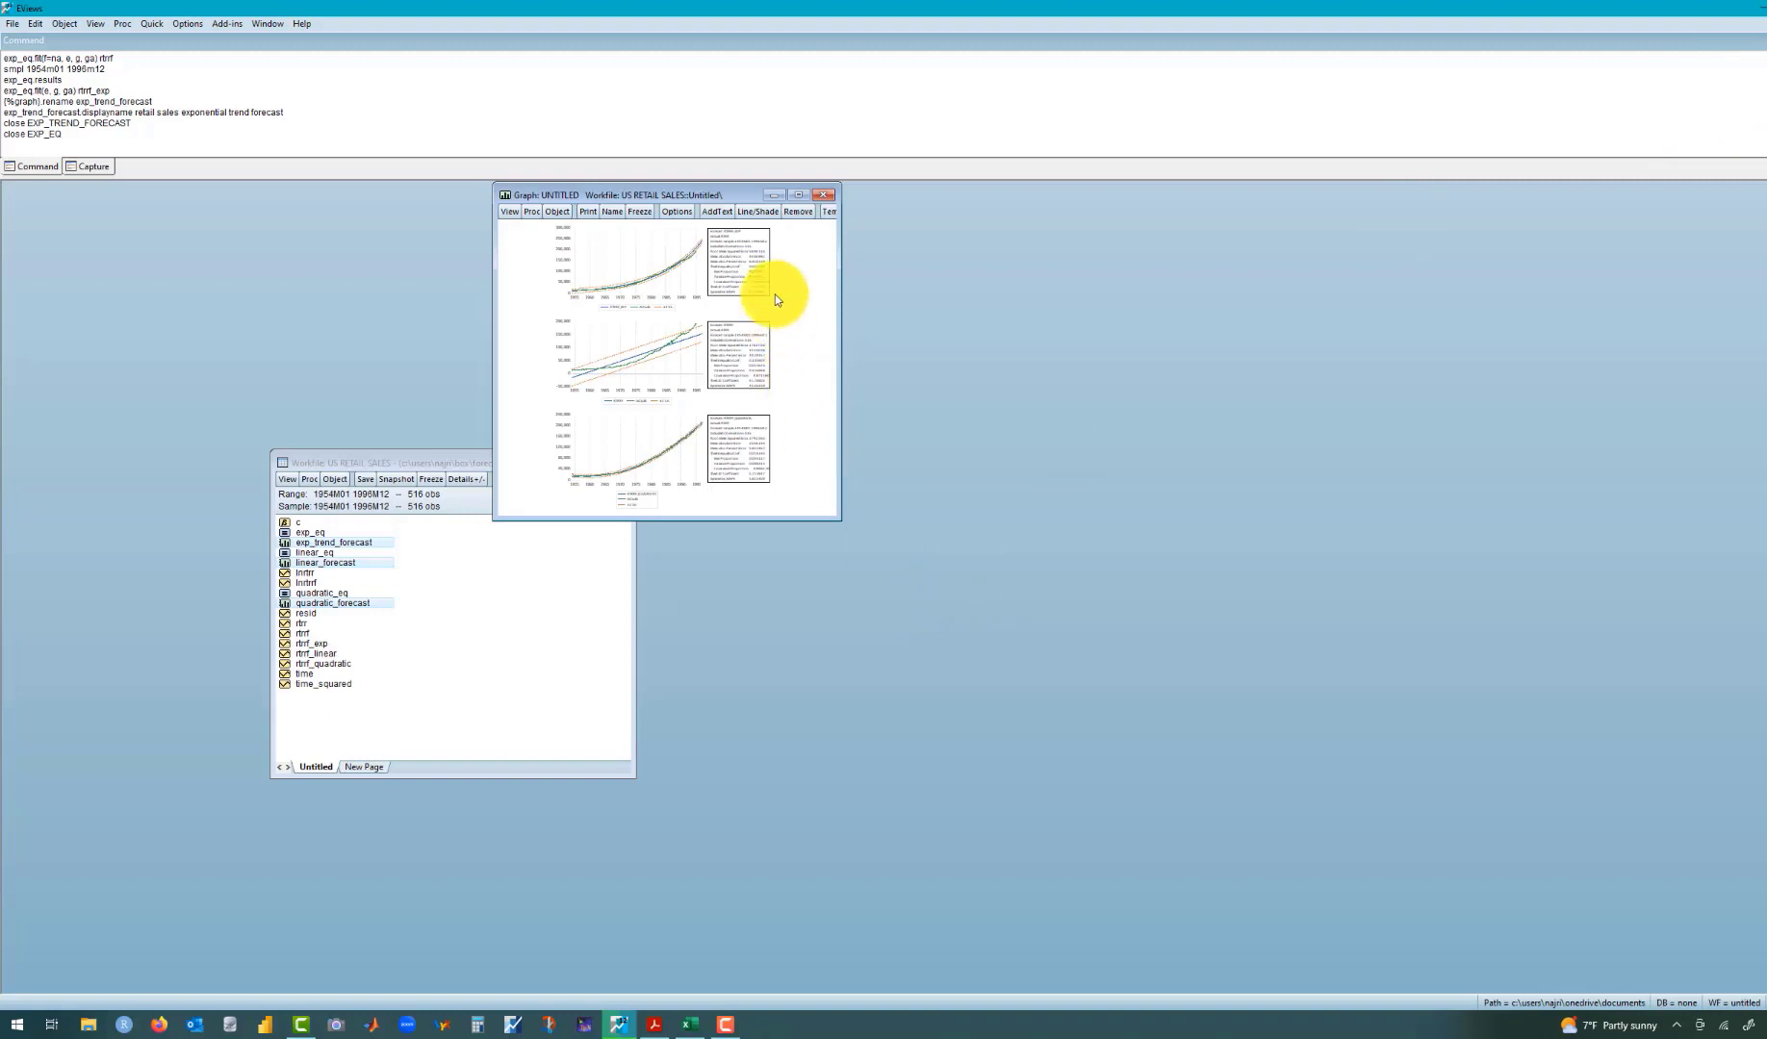
left_click(823, 195)
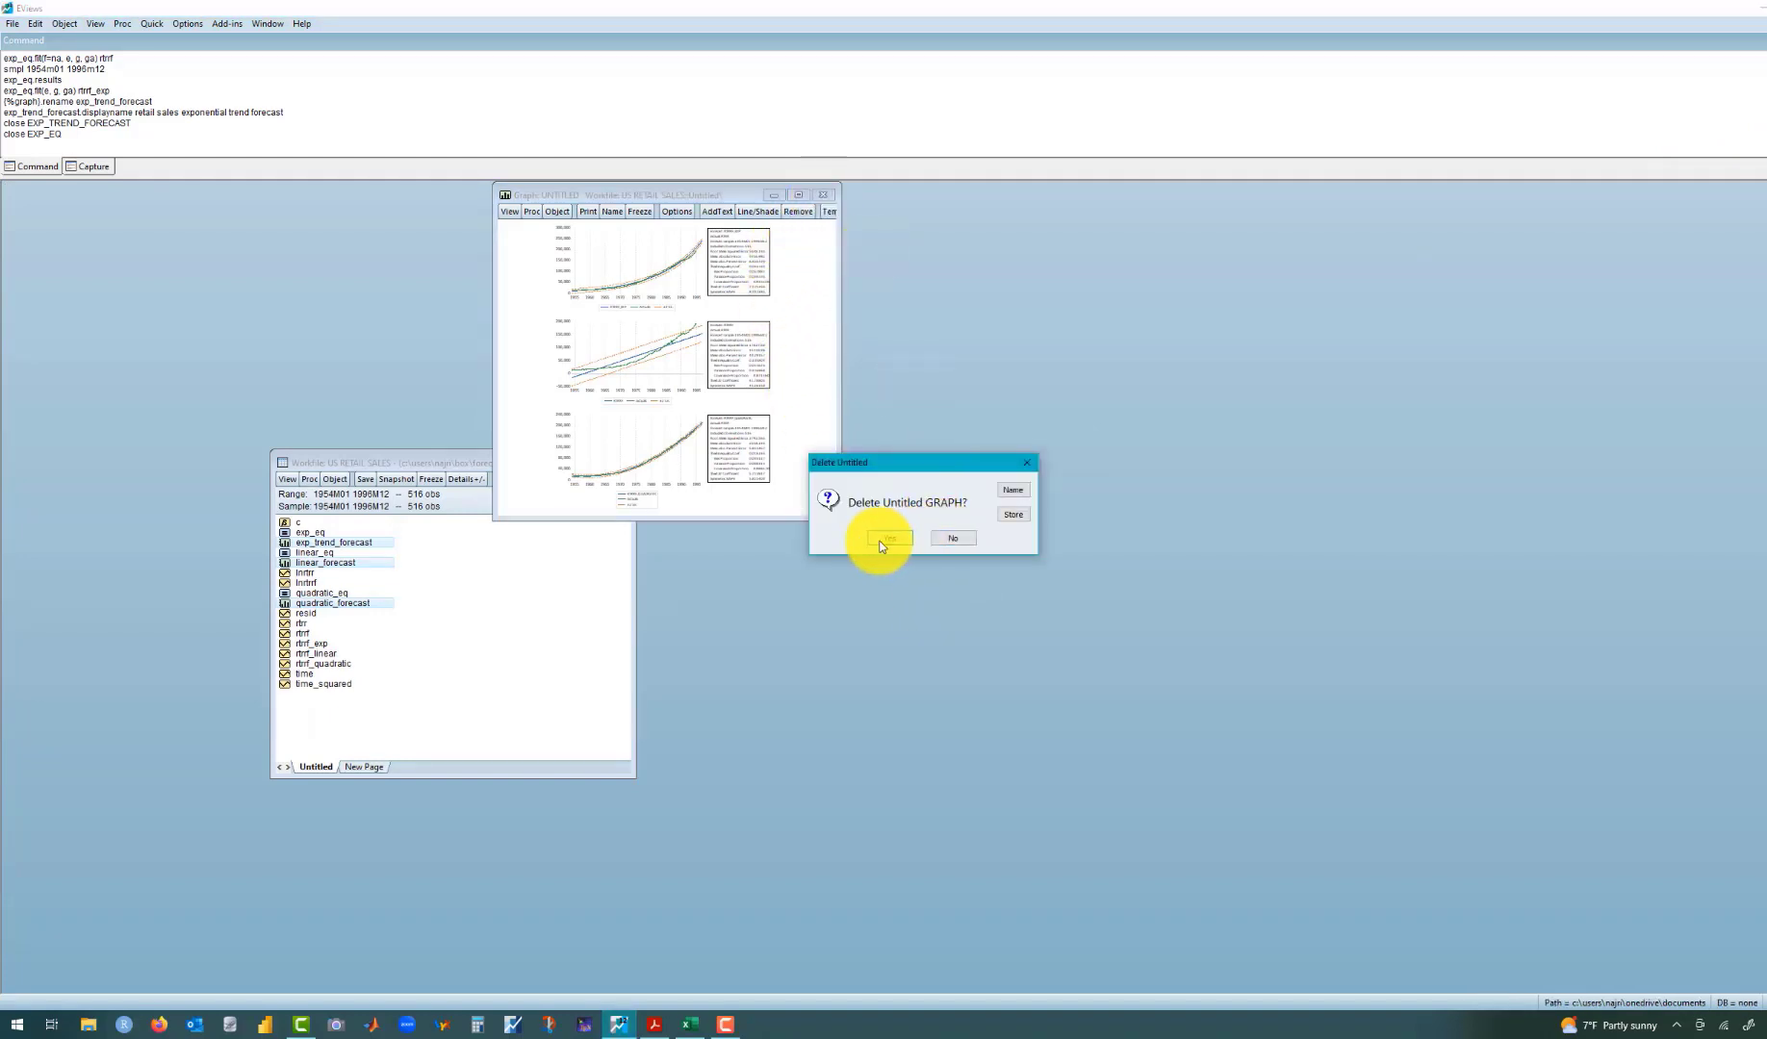
left_click(881, 542)
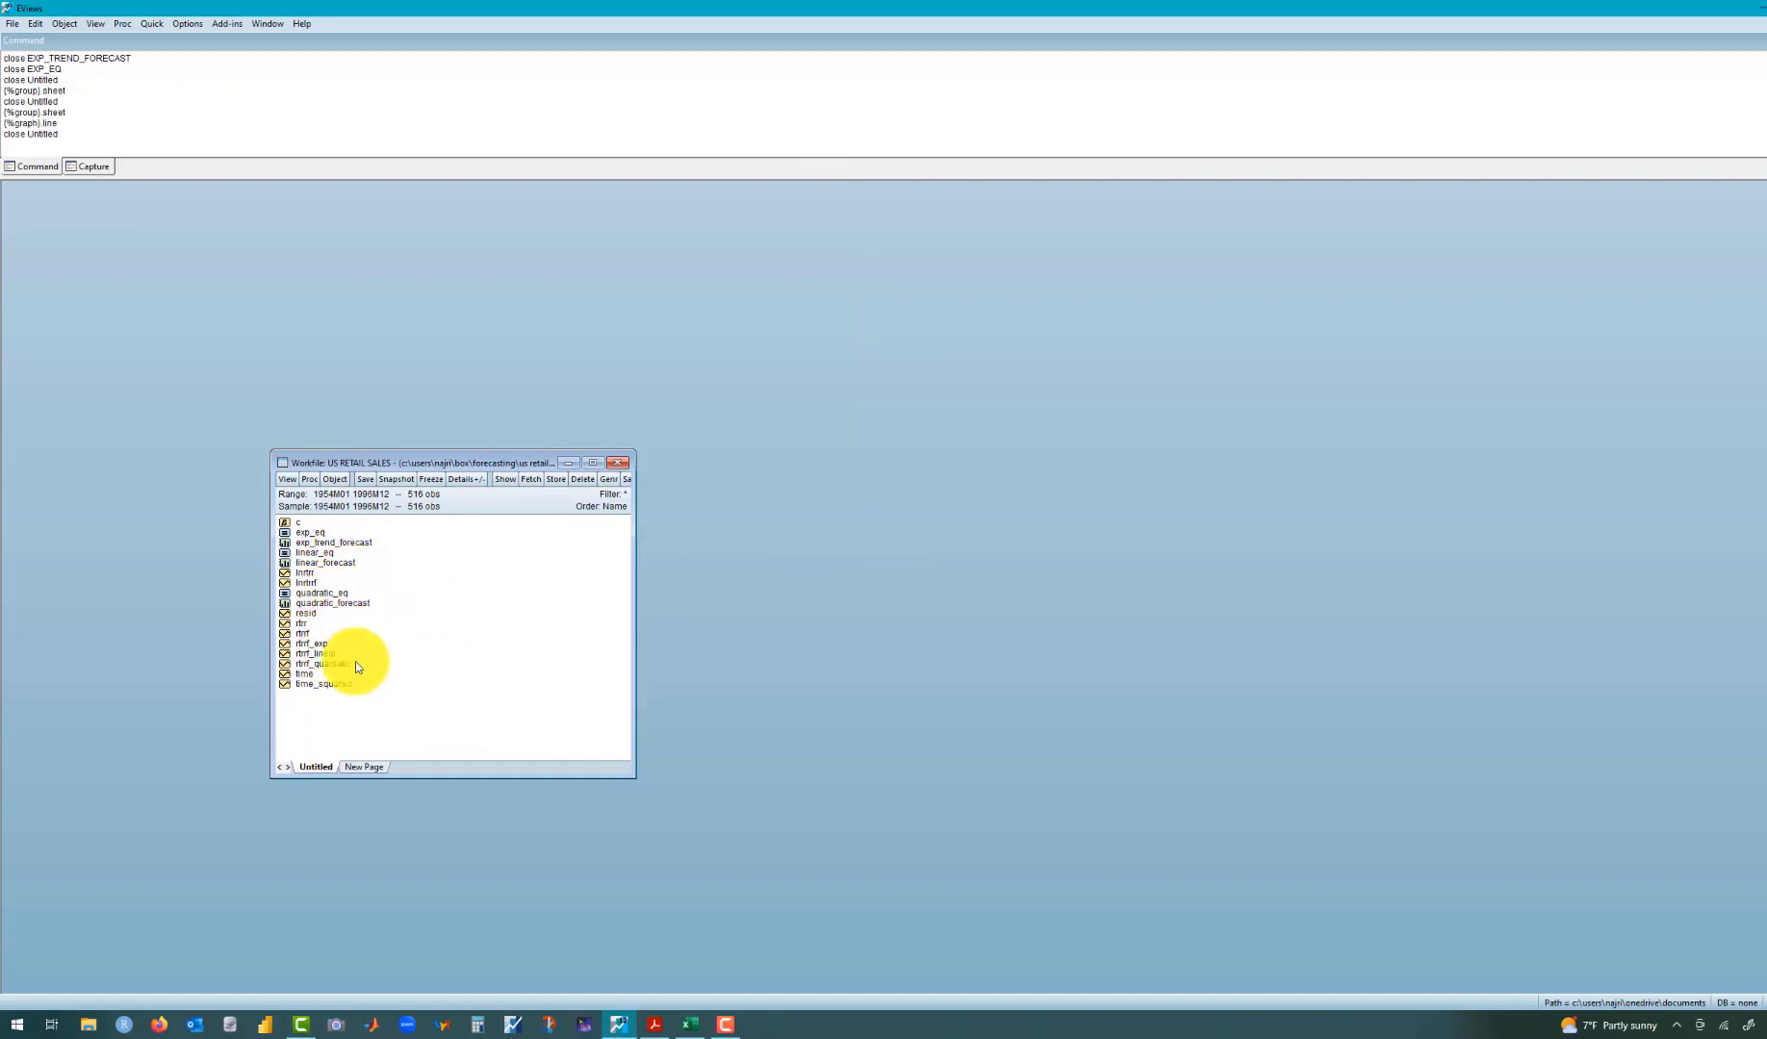
Step: Open the series rtrr, rtrrf_exp, rtrrf_linear and rtrrf_quadratic together as a group
left_click(302, 626)
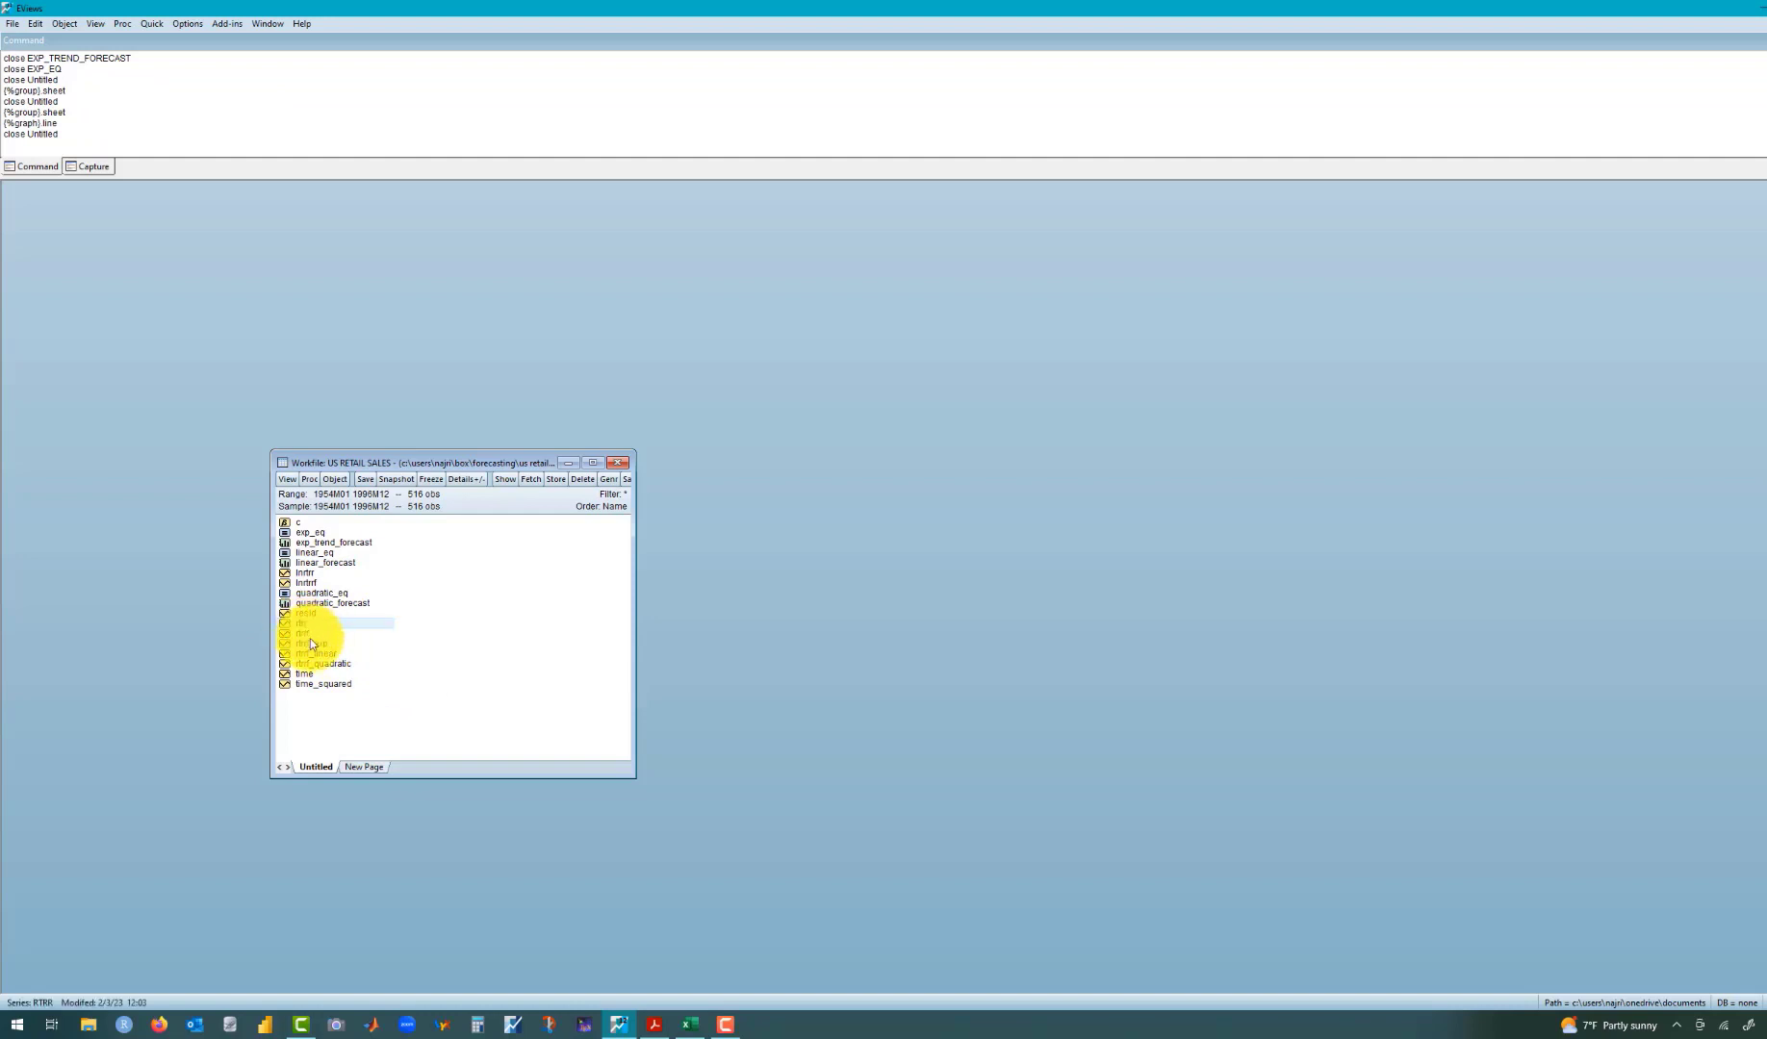
left_click(311, 642, "ctrl")
left_click(317, 655, "ctrl")
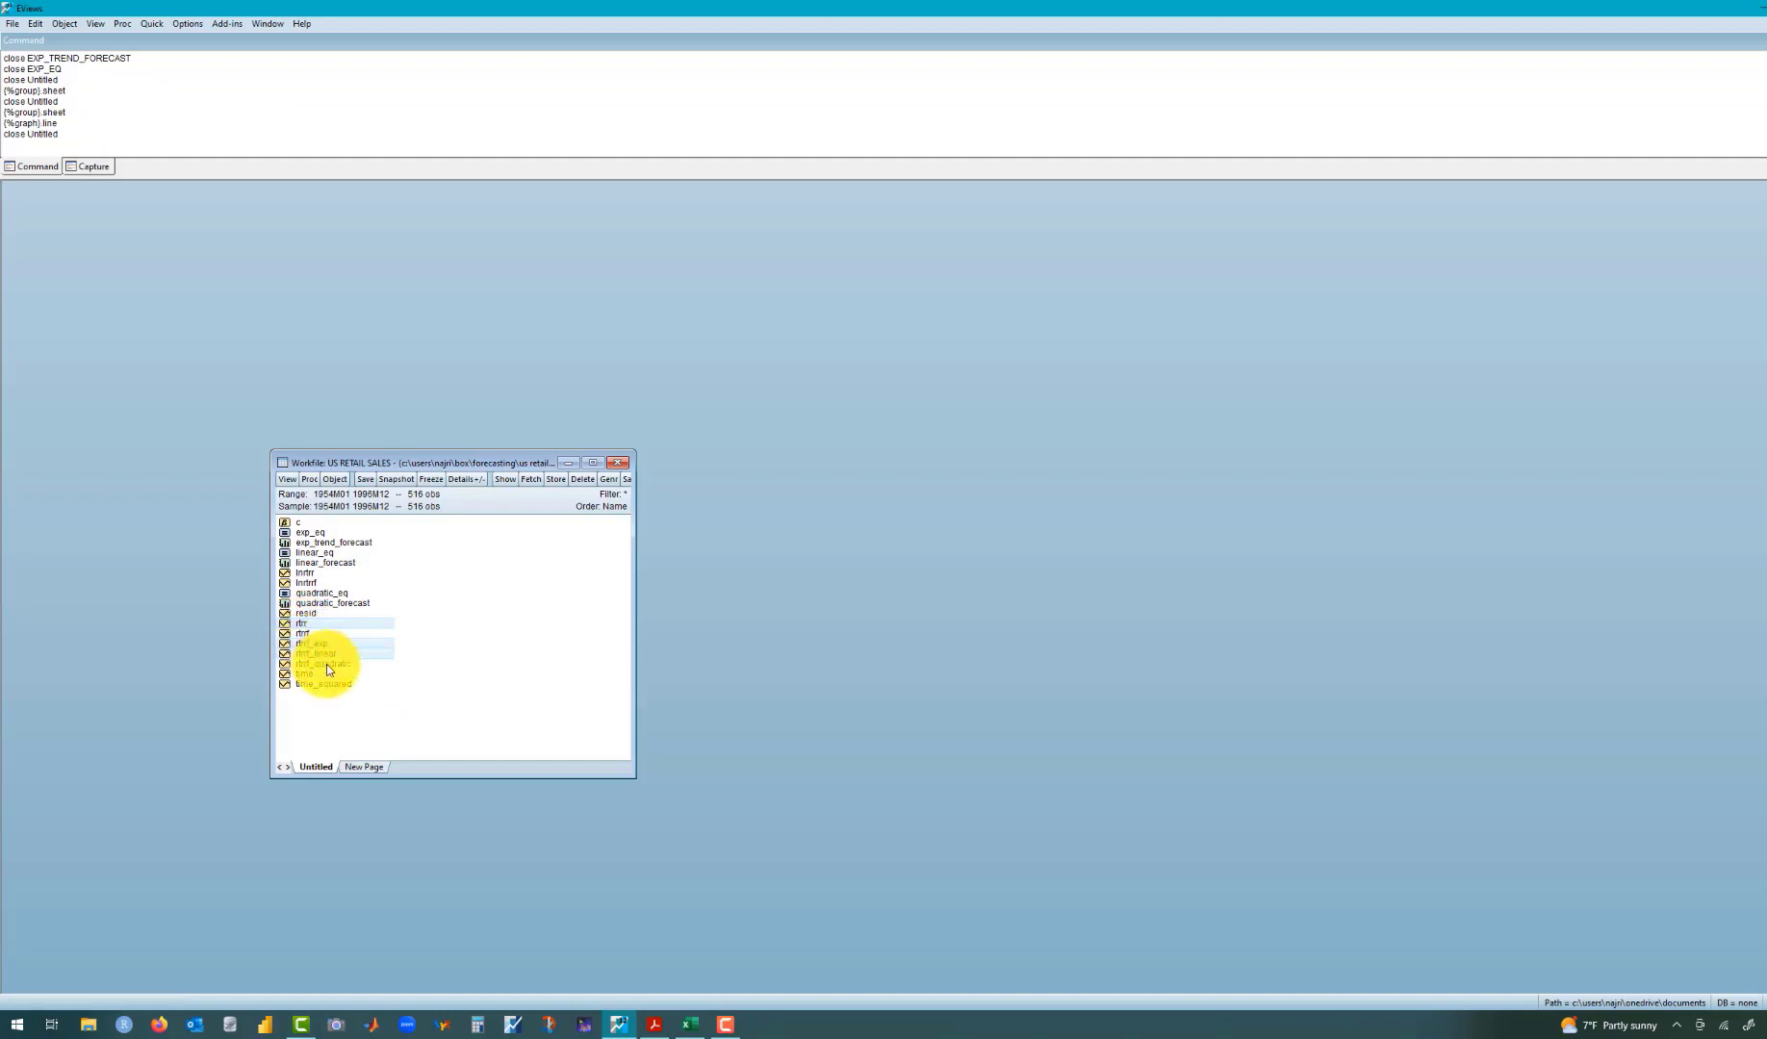
left_click(327, 664, "ctrl")
right_click(327, 664)
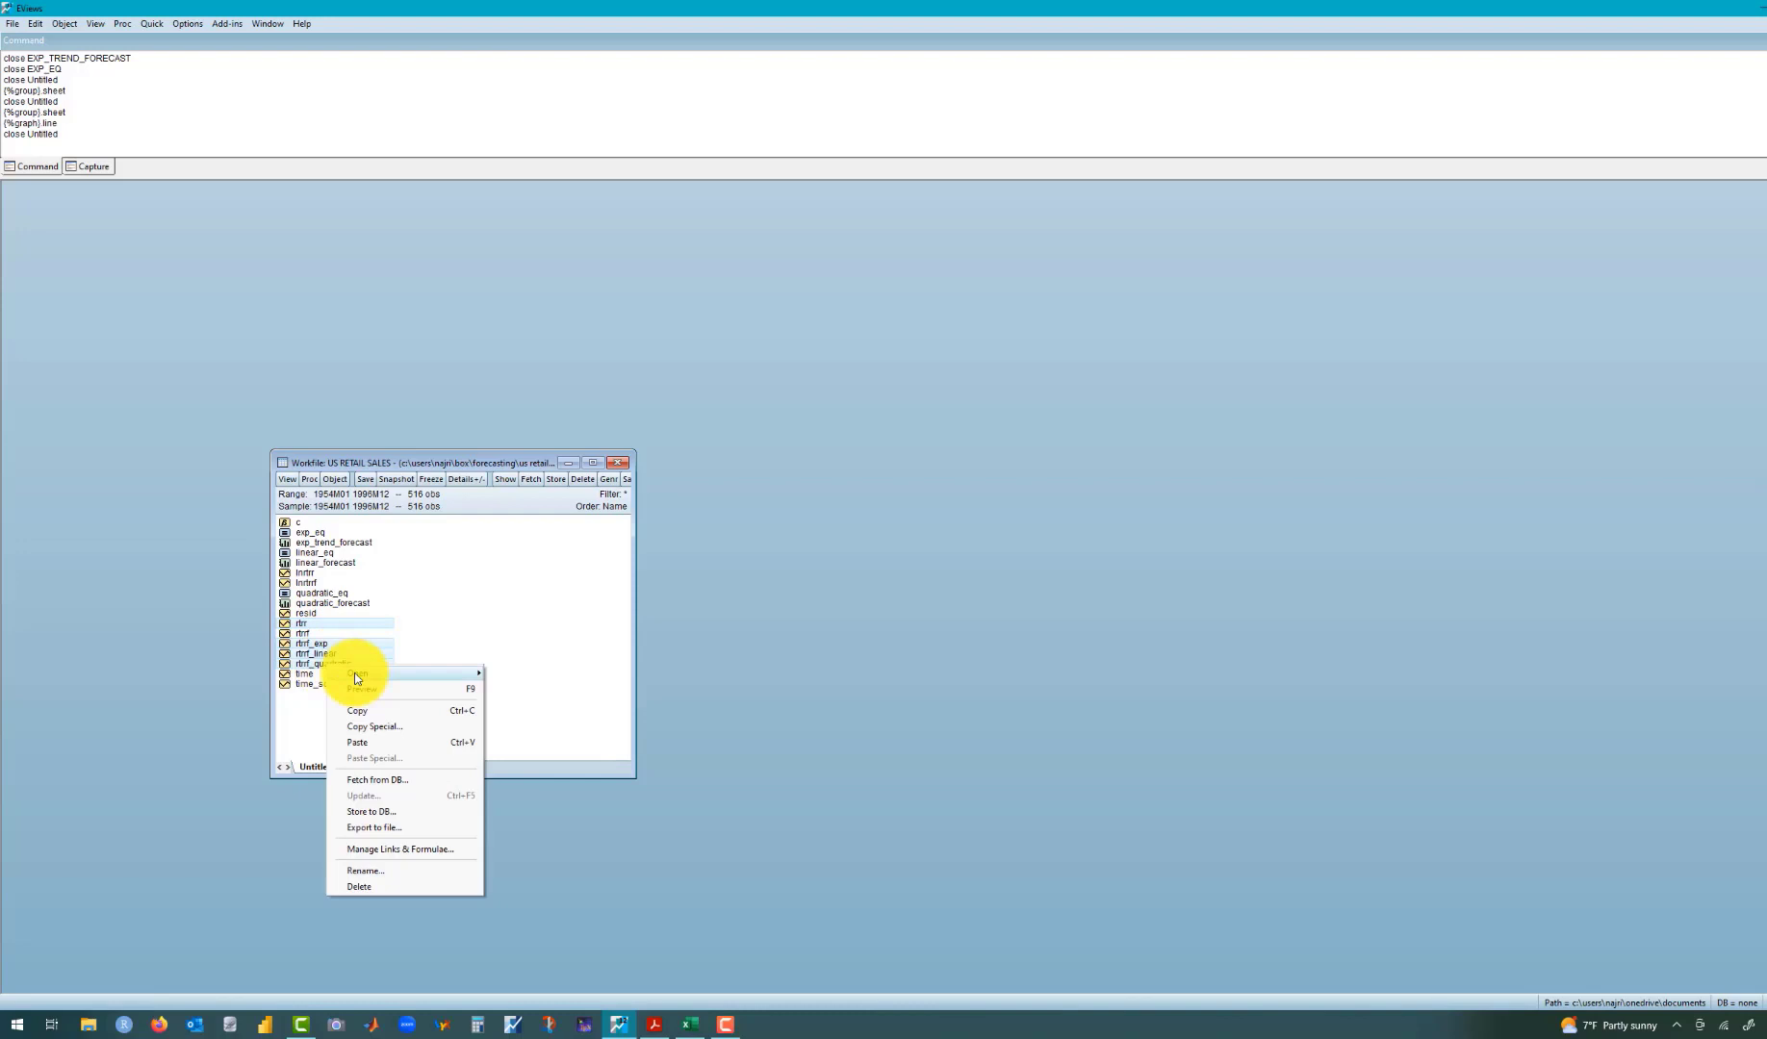
mouse_move(442, 673)
left_click(547, 673)
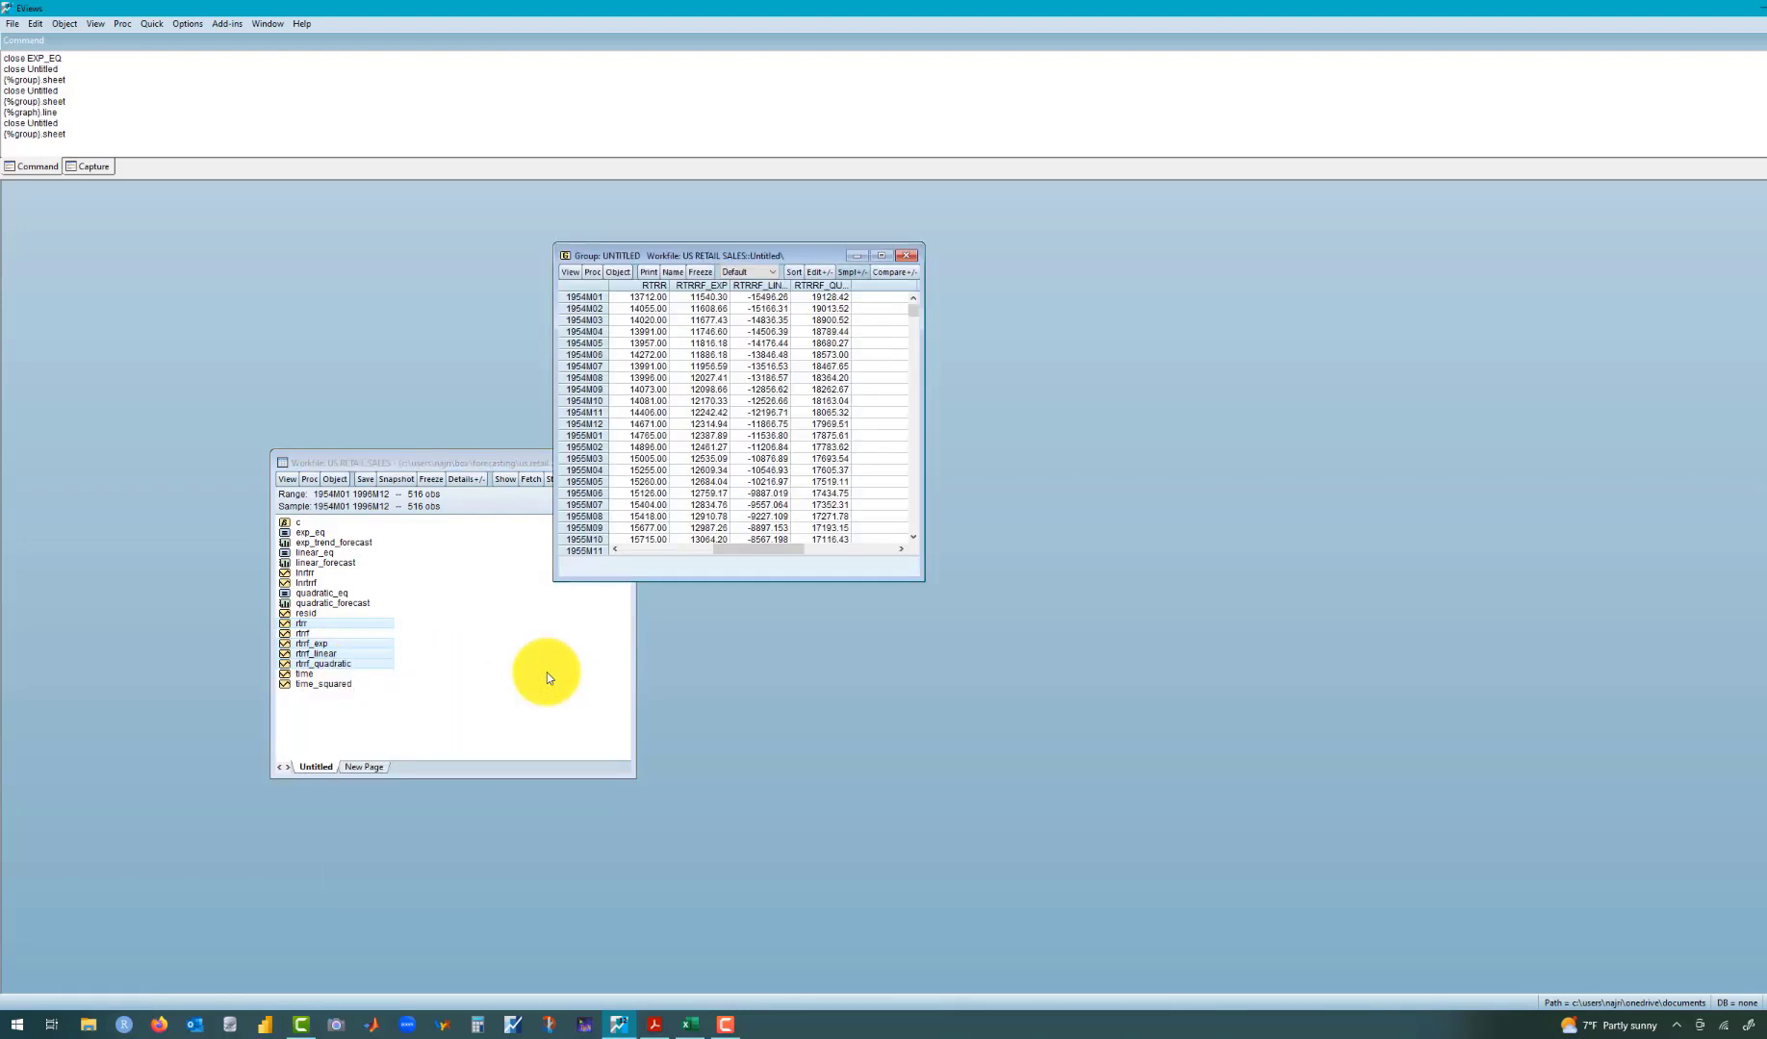
Step: Plot the group as a Line & Symbol graph with all series in a single graph, and examine it at full window size
left_click(570, 274)
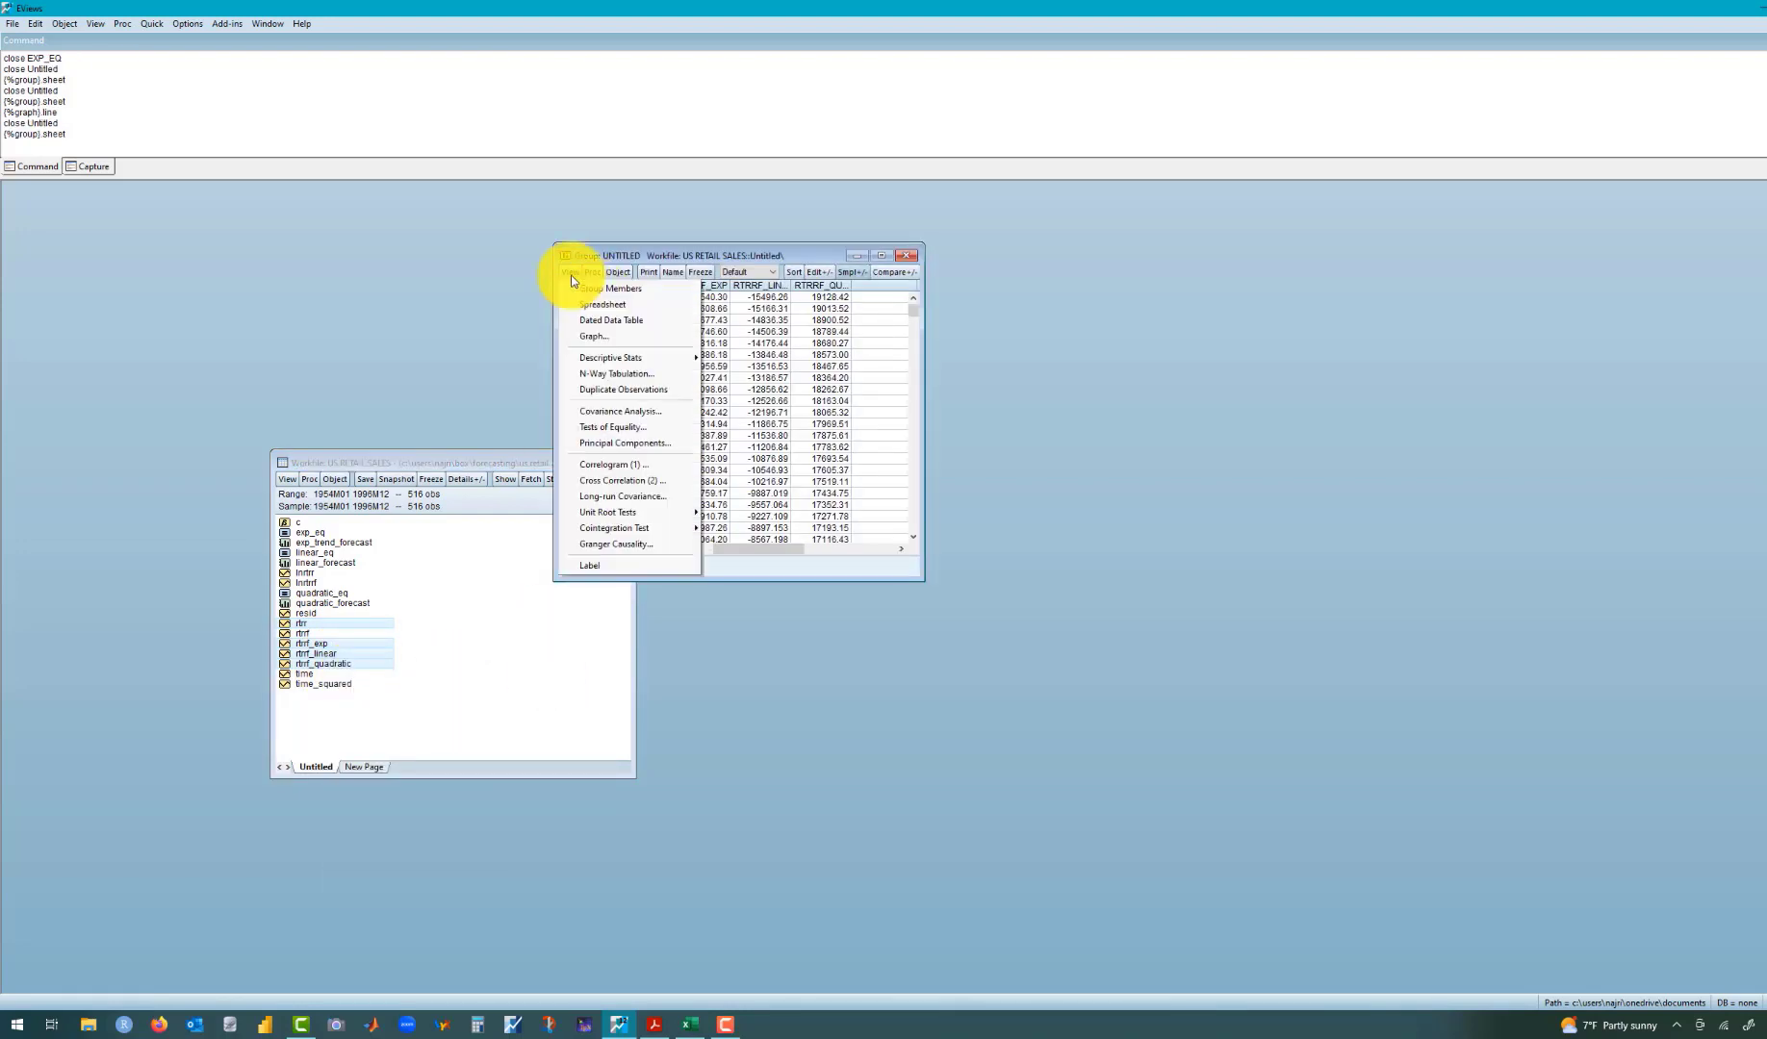
left_click(582, 336)
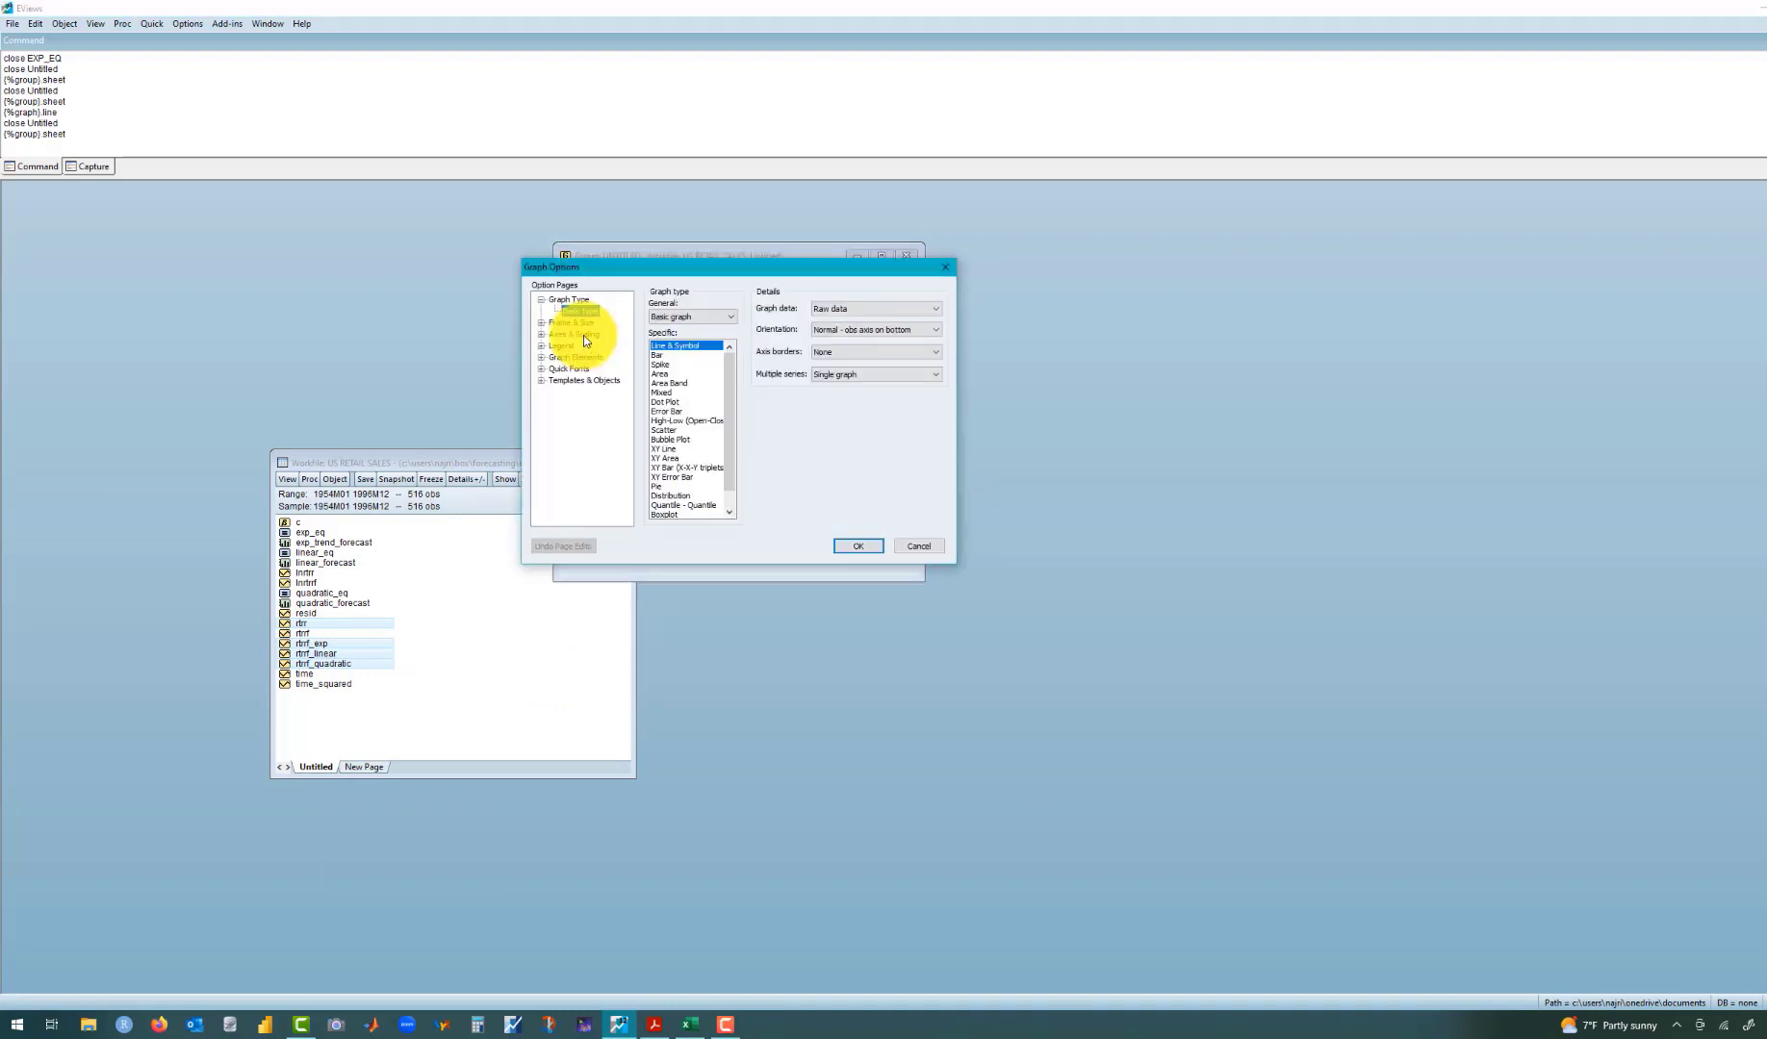
left_click(849, 549)
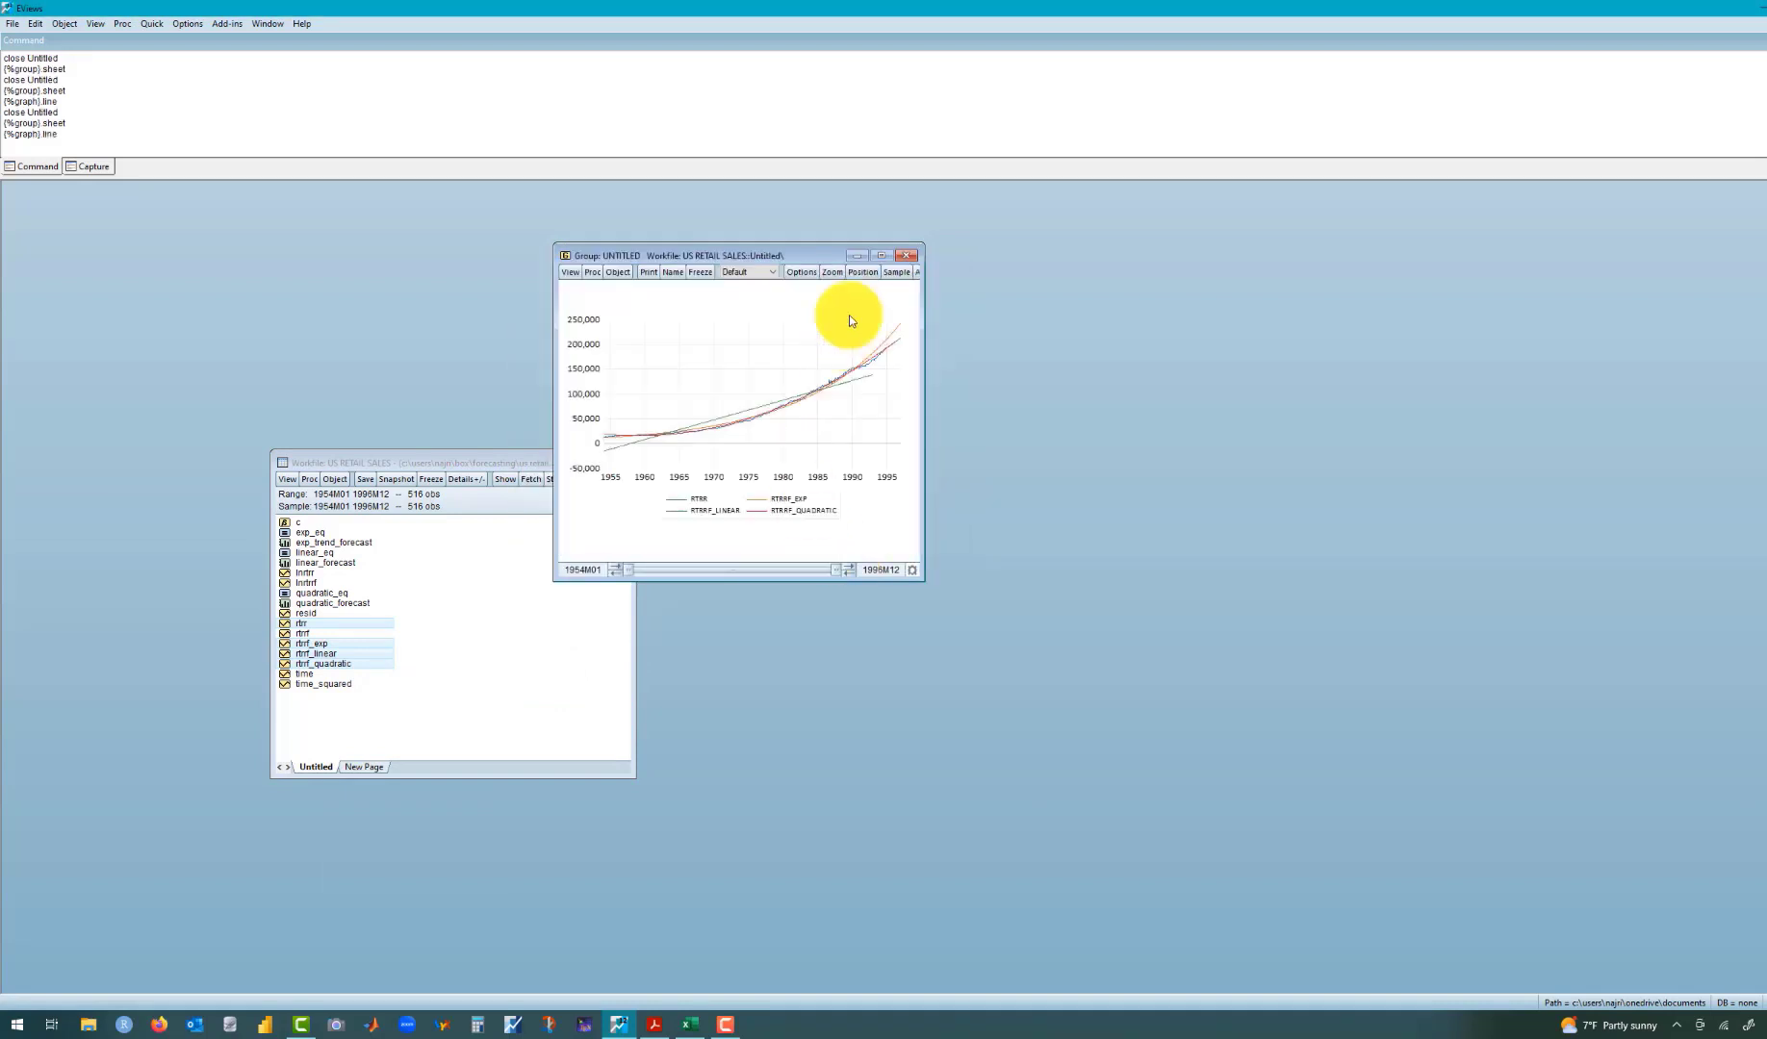
left_click(881, 256)
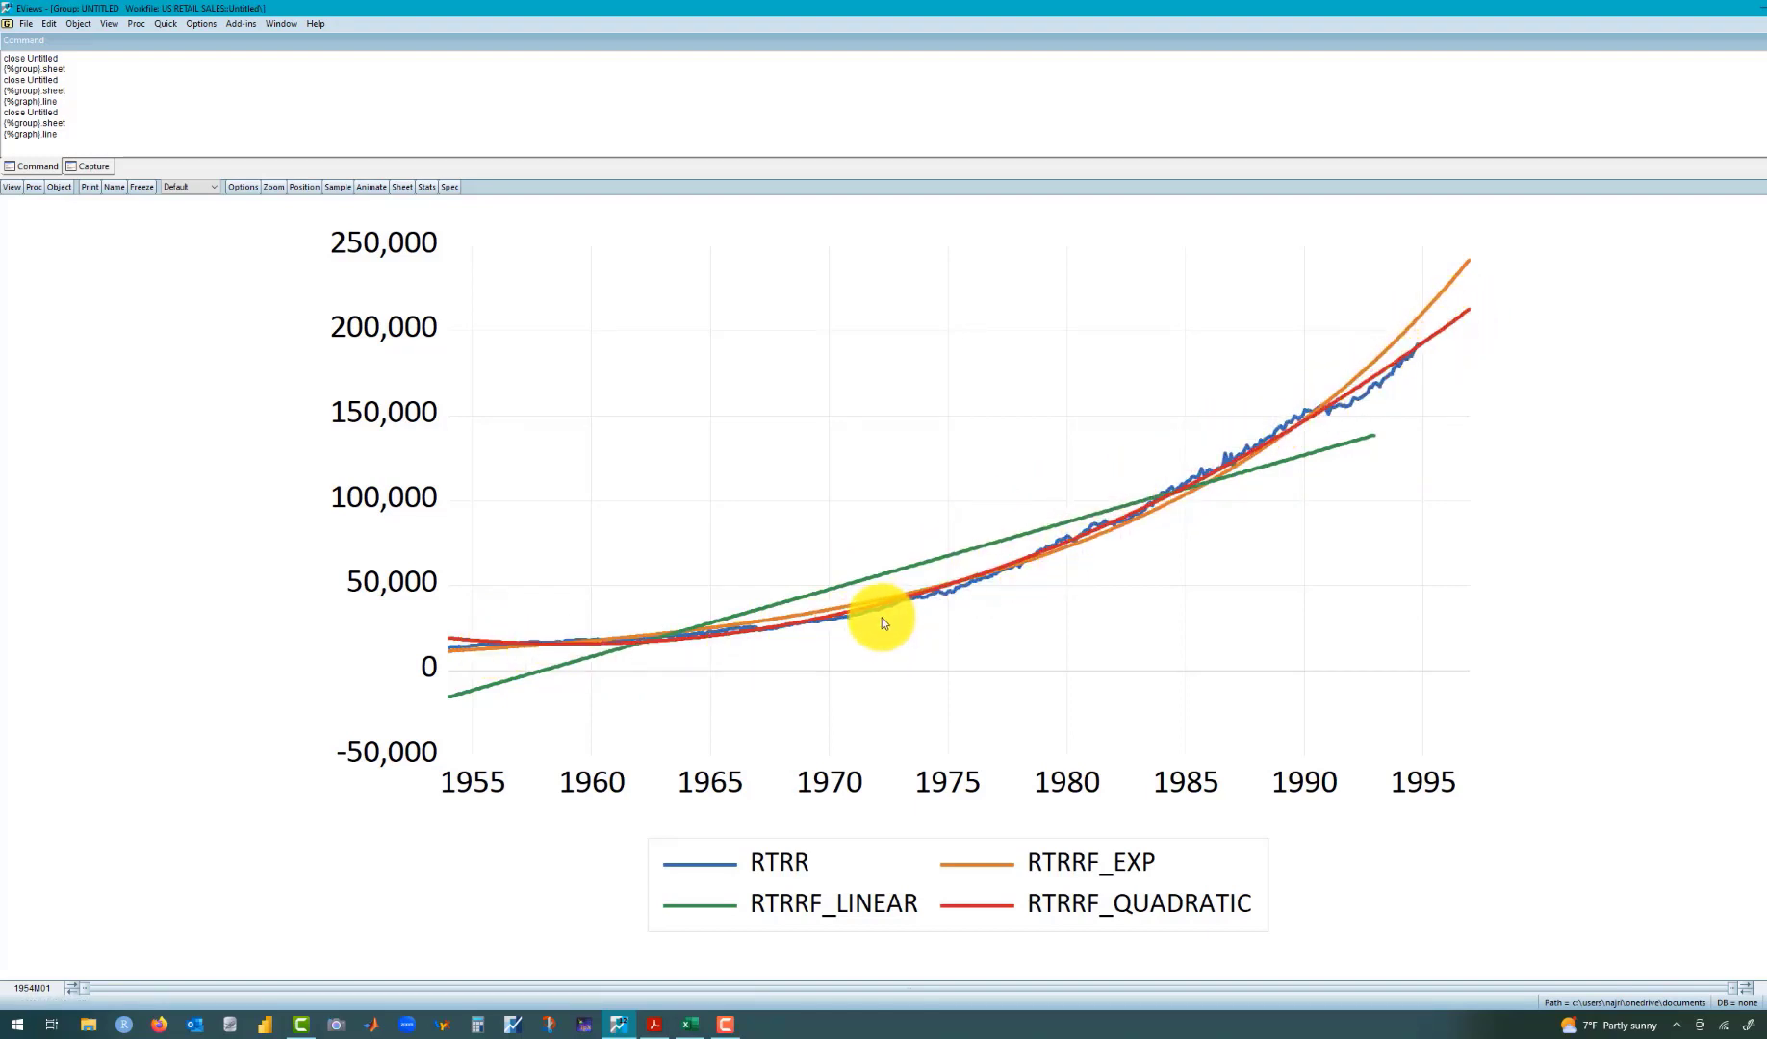
mouse_move(882, 621)
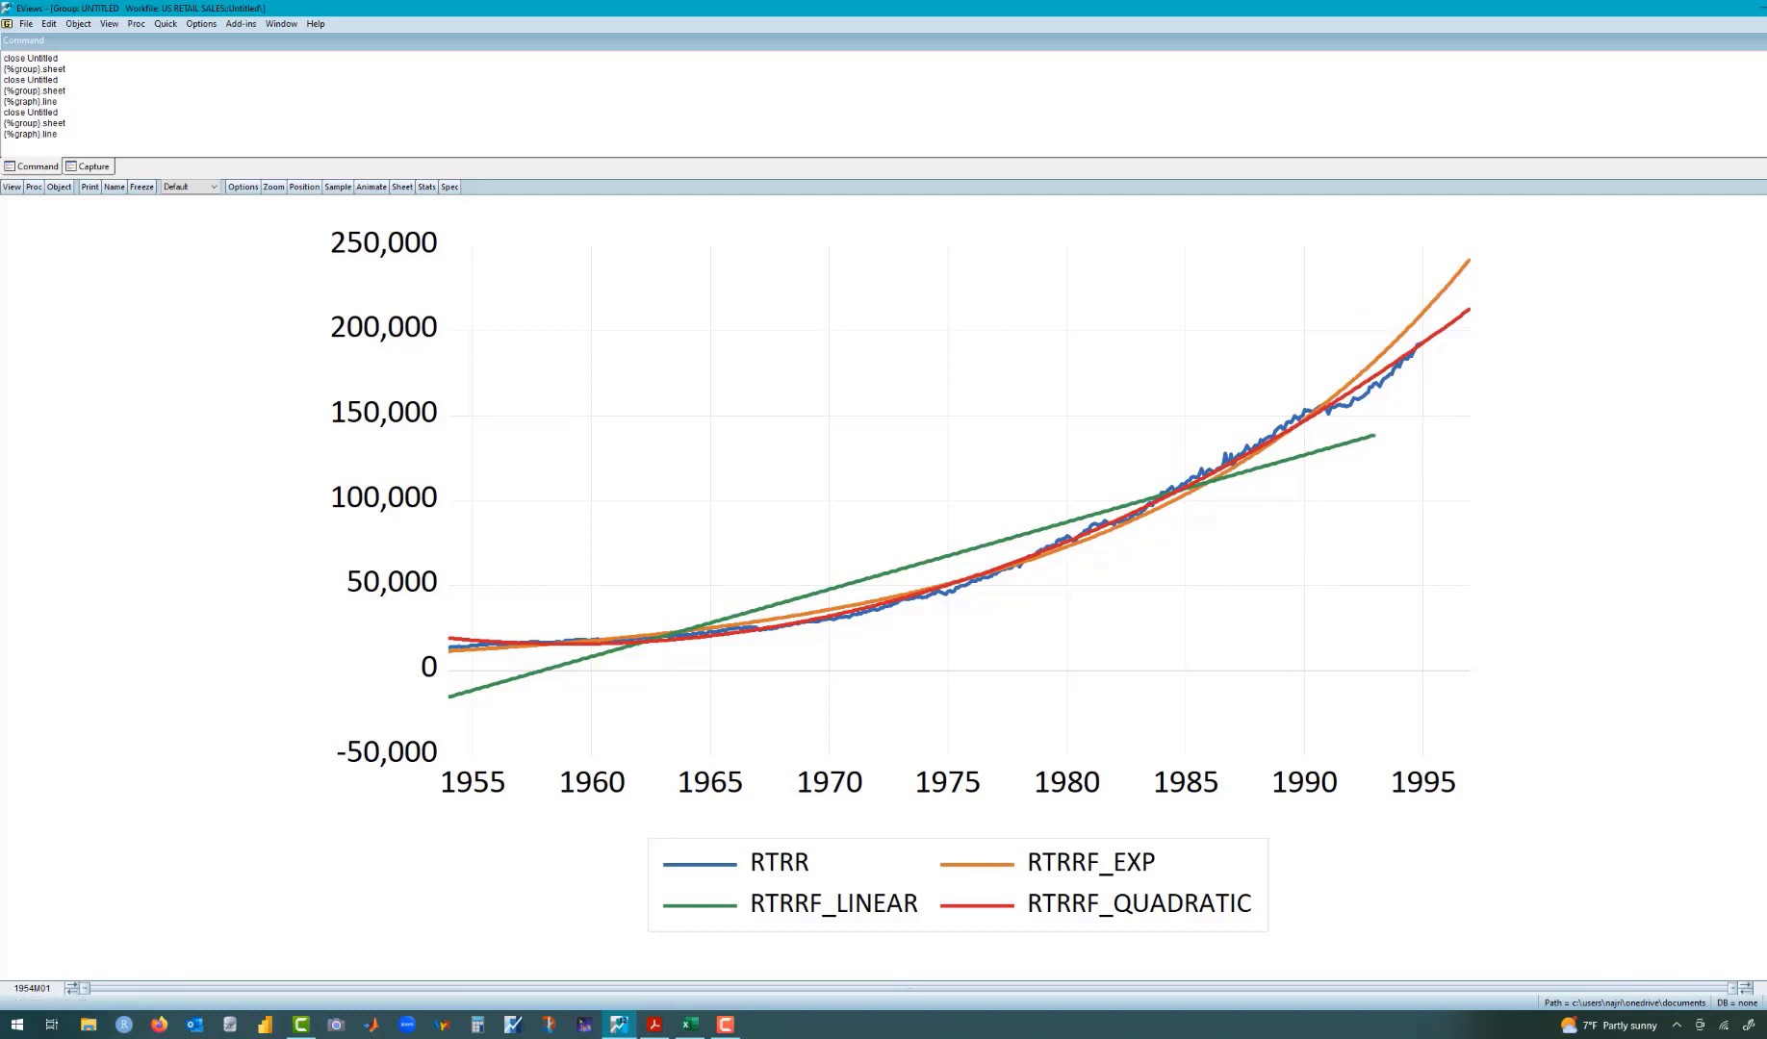
key("ctrl+F5")
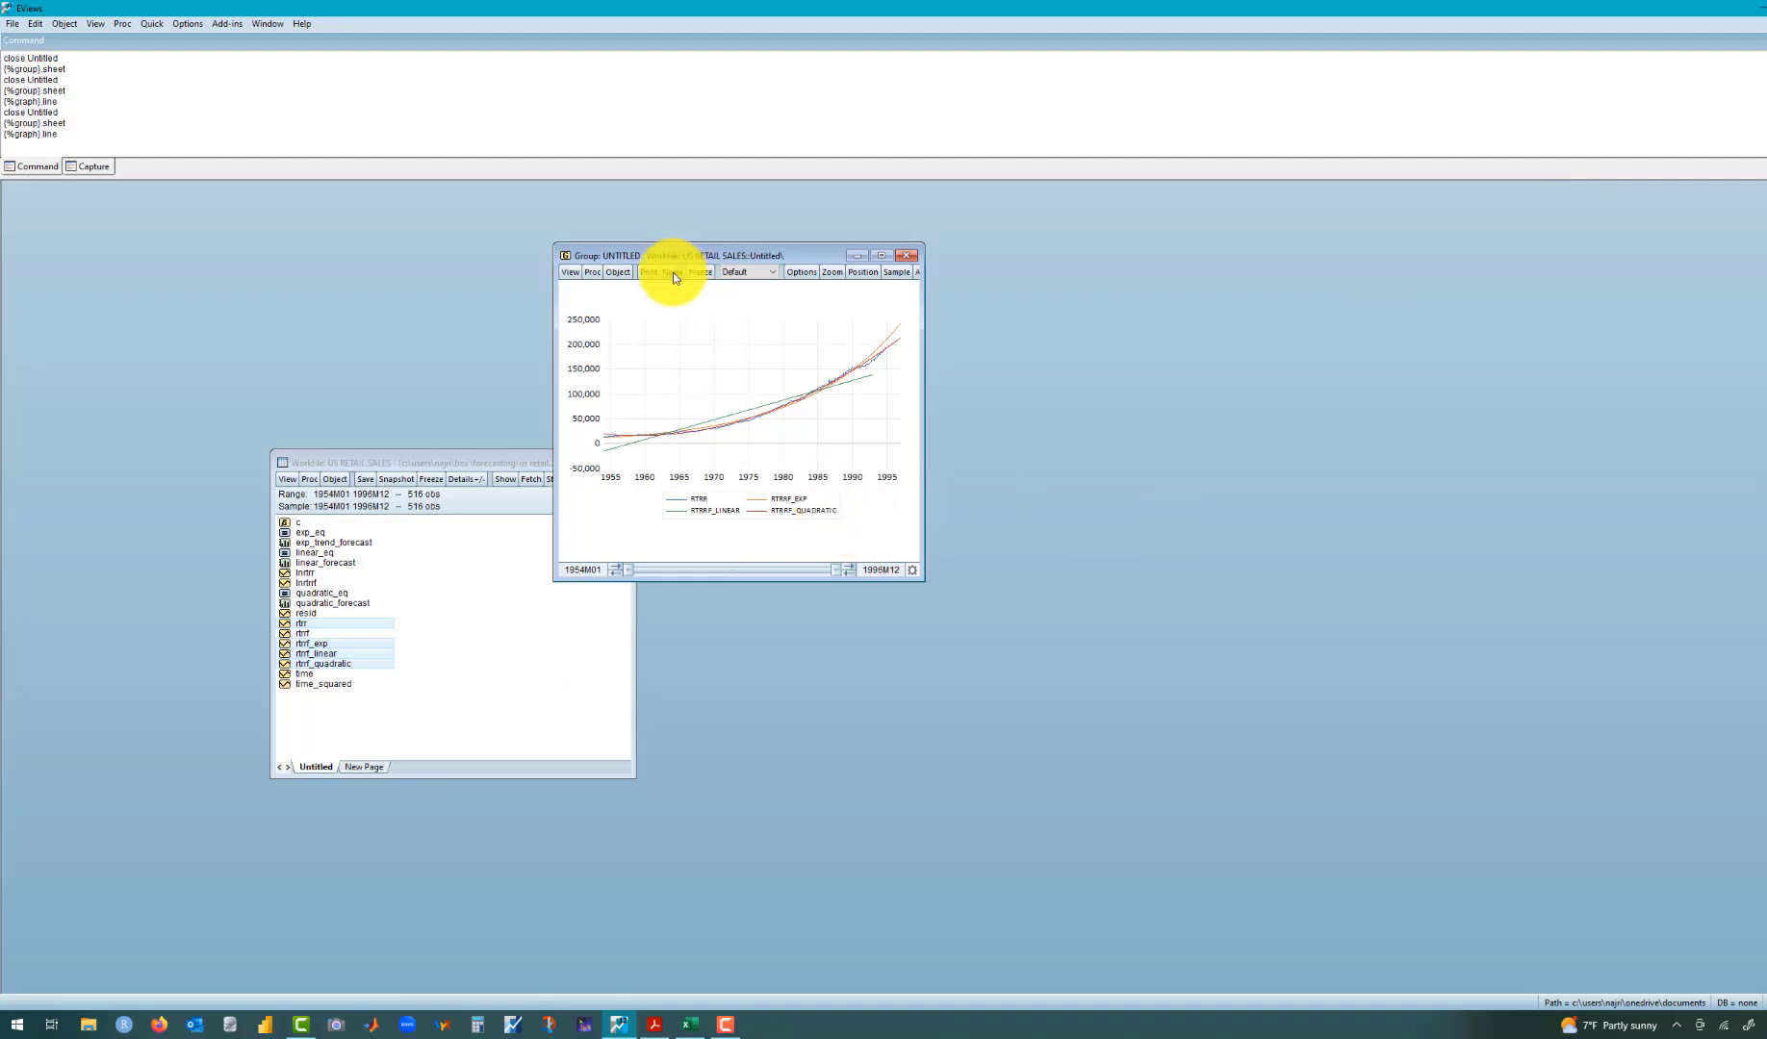
Step: Freeze the group graph with automatic updating when the underlying data changes over 1954M01 1996M12, and name it forecast_graph
left_click(697, 274)
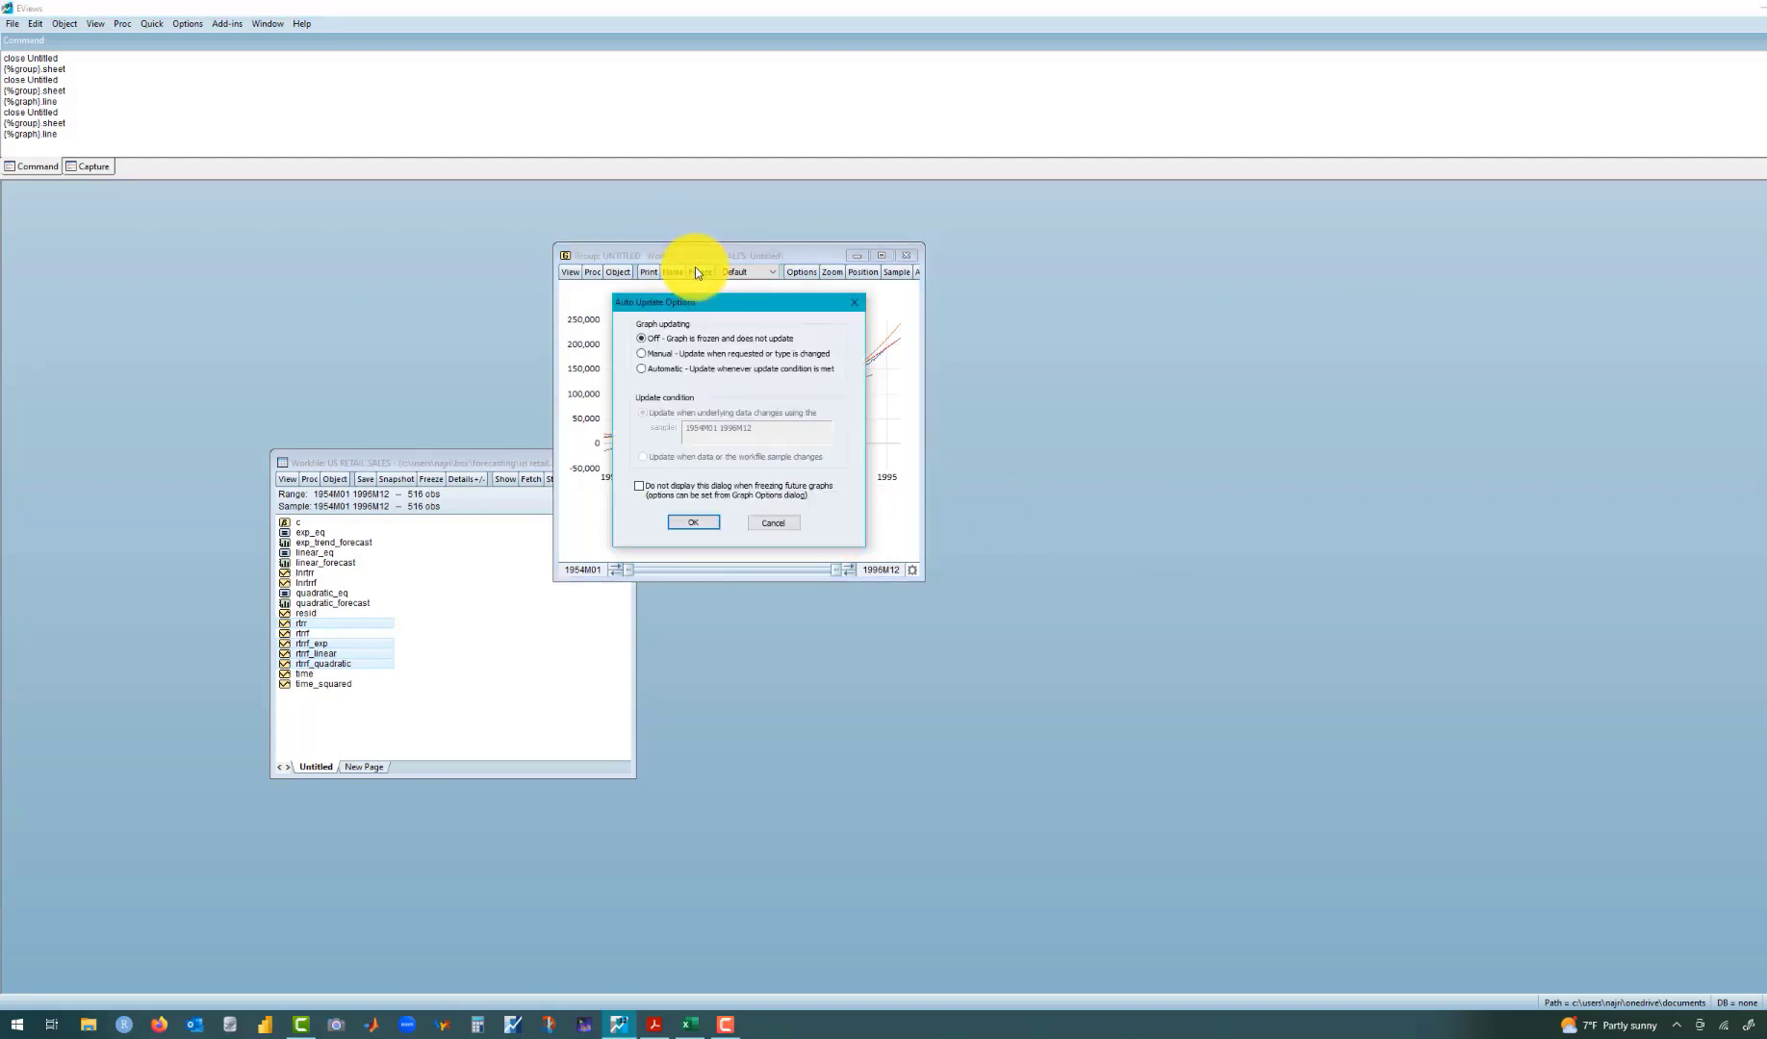
left_click(660, 371)
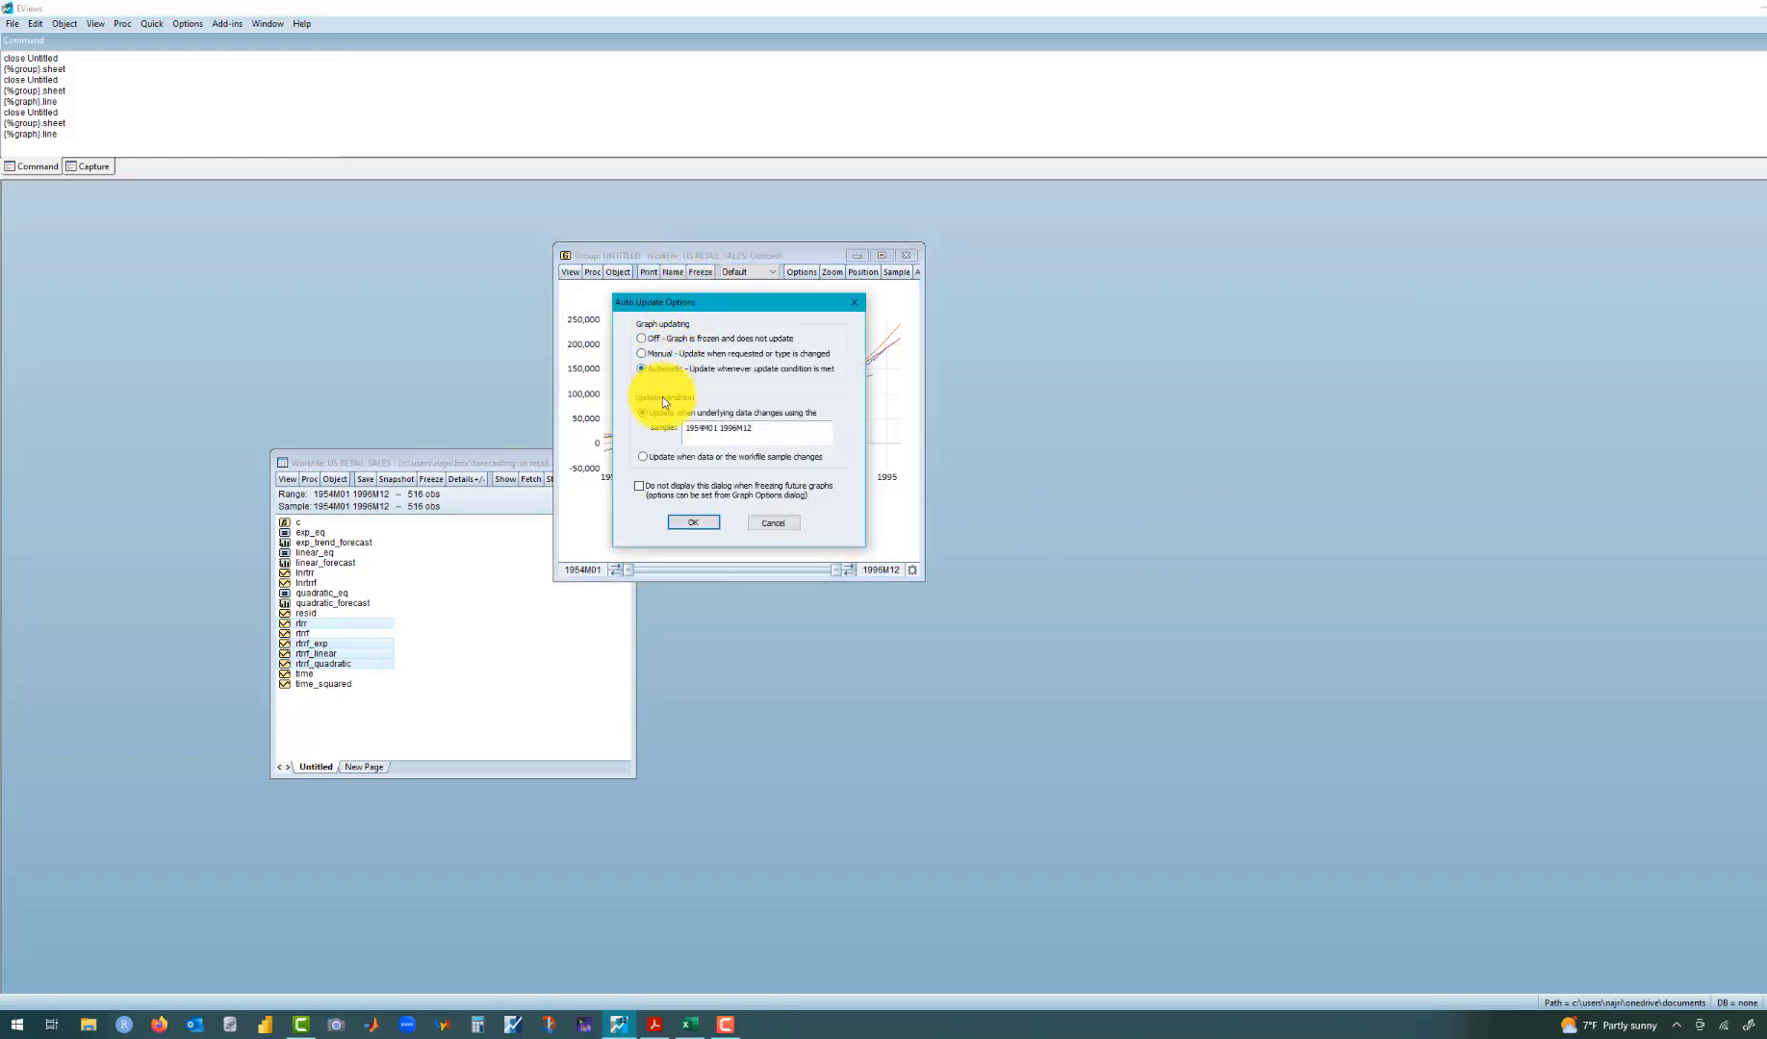
left_click(690, 522)
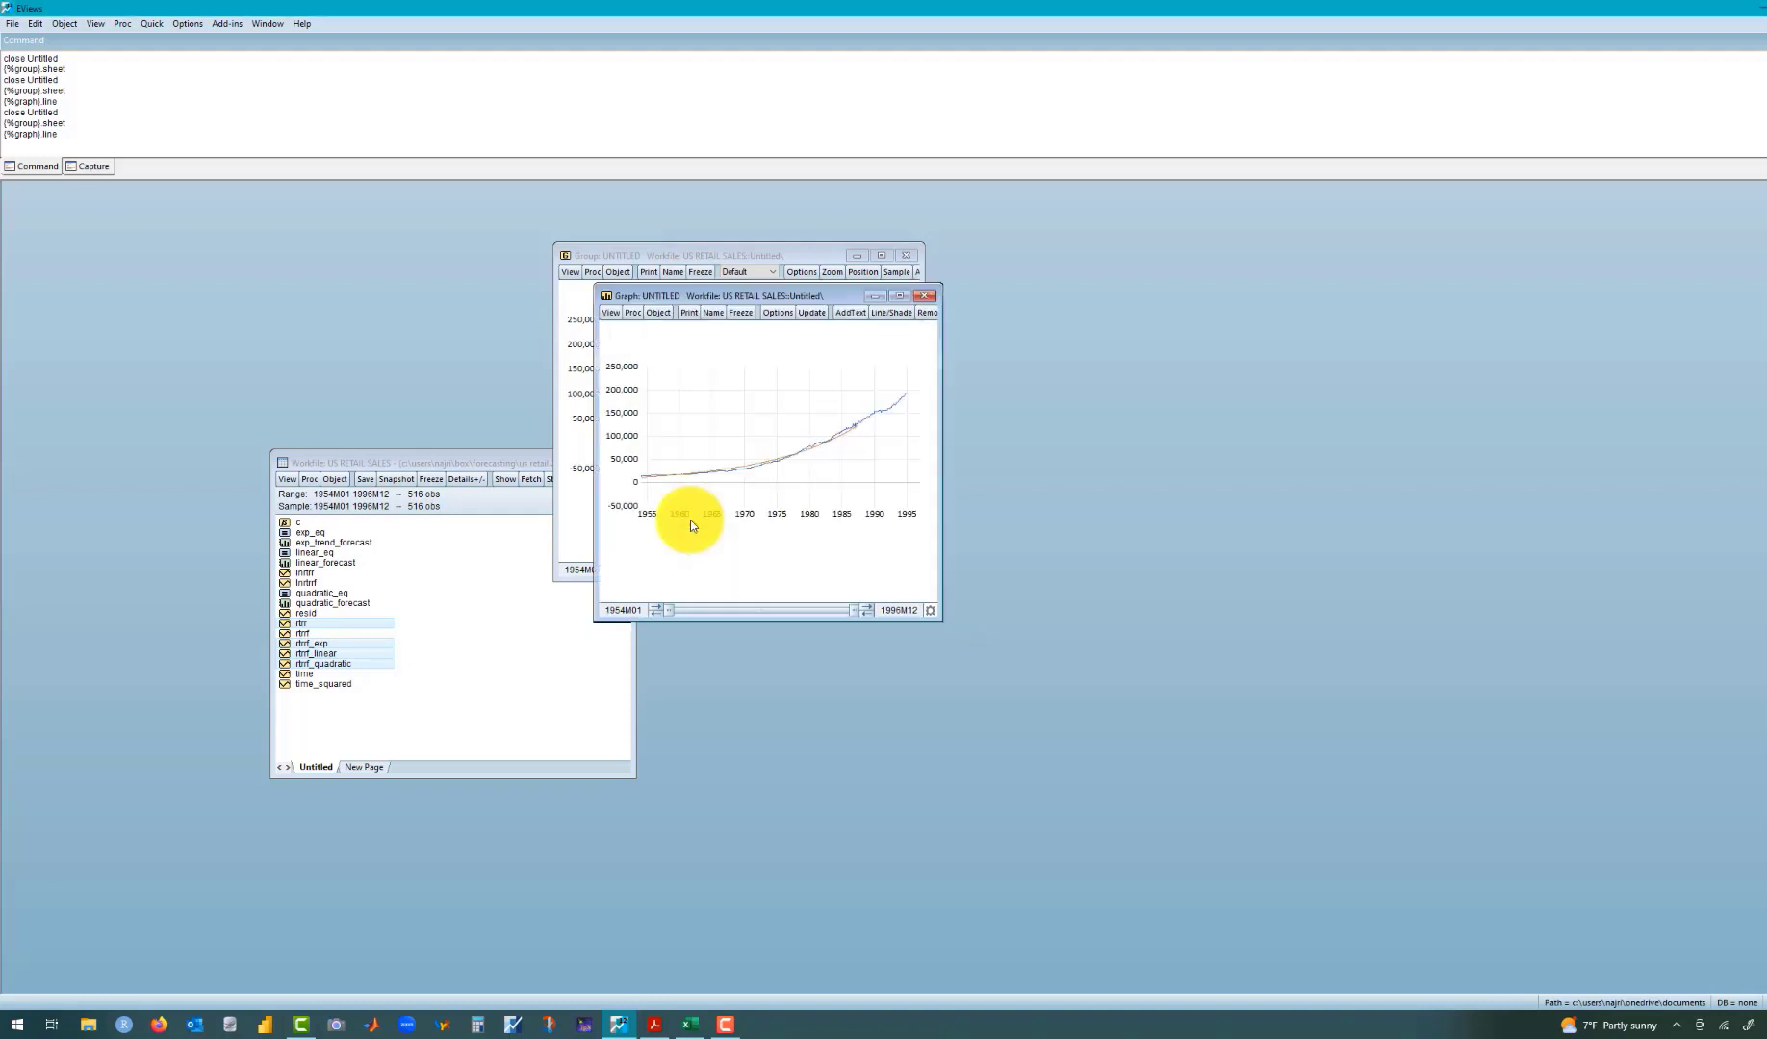
left_click(711, 314)
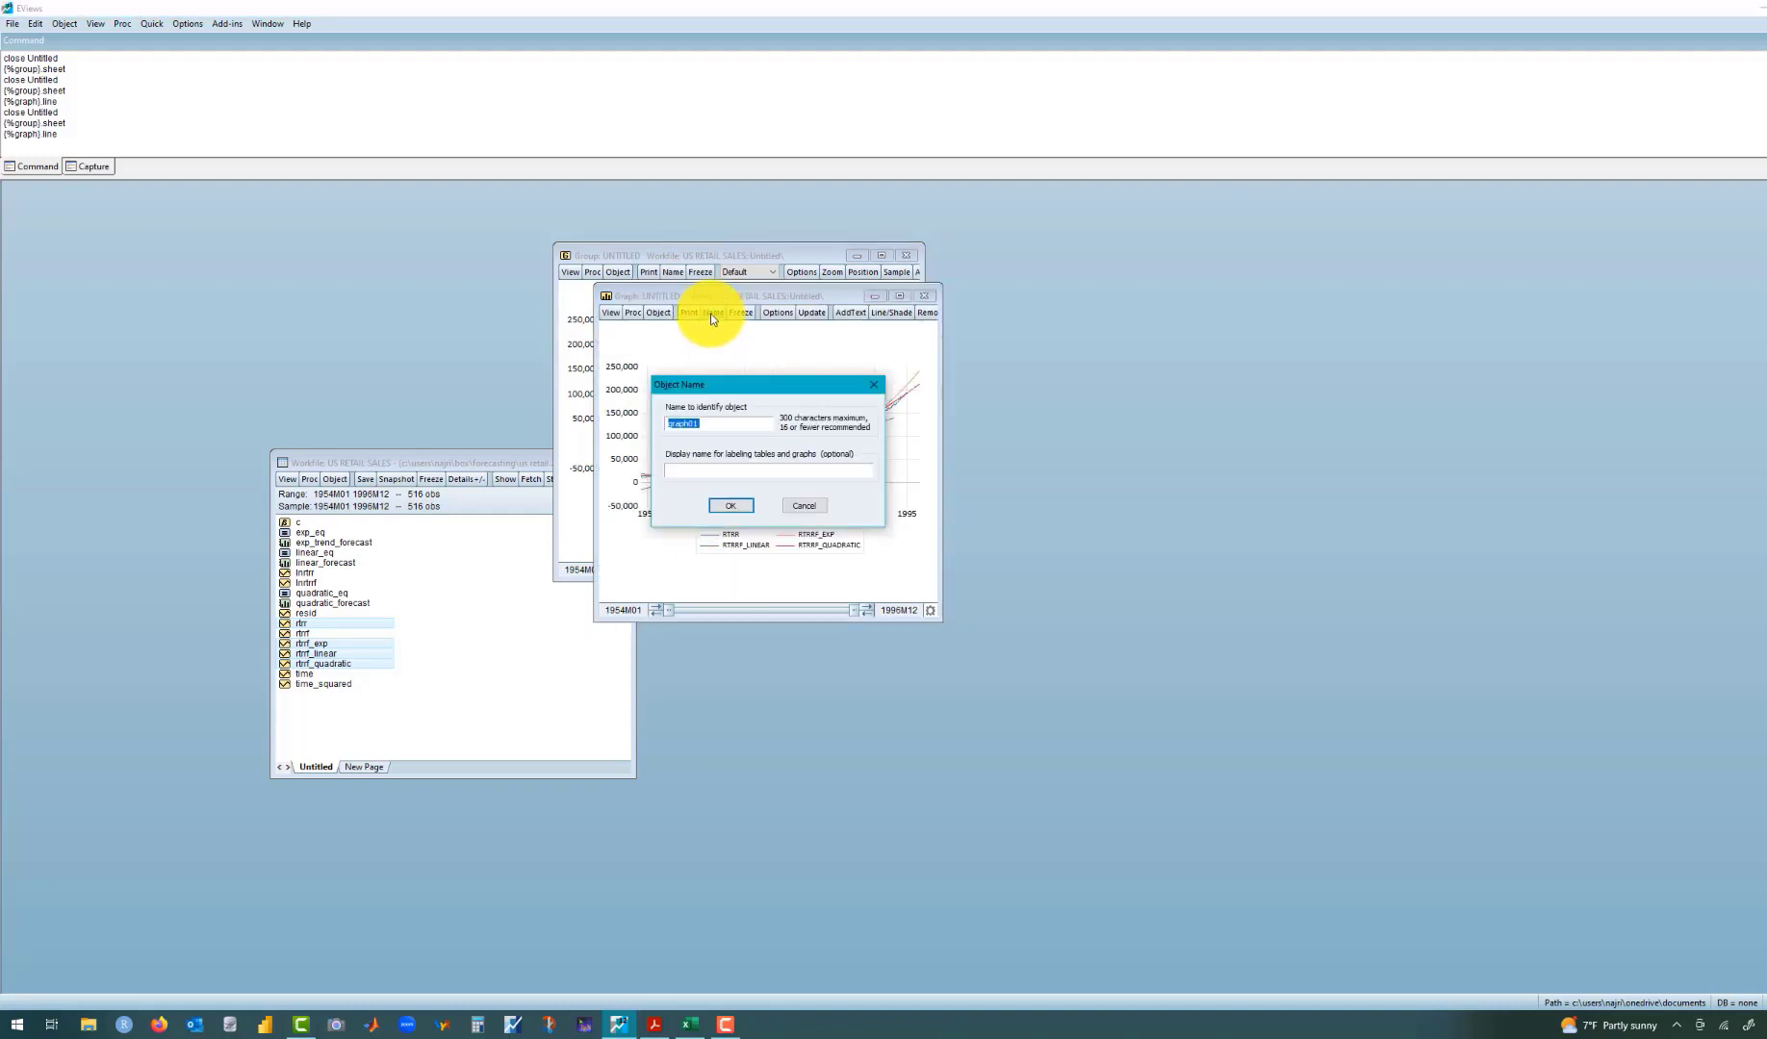
left_click(703, 422)
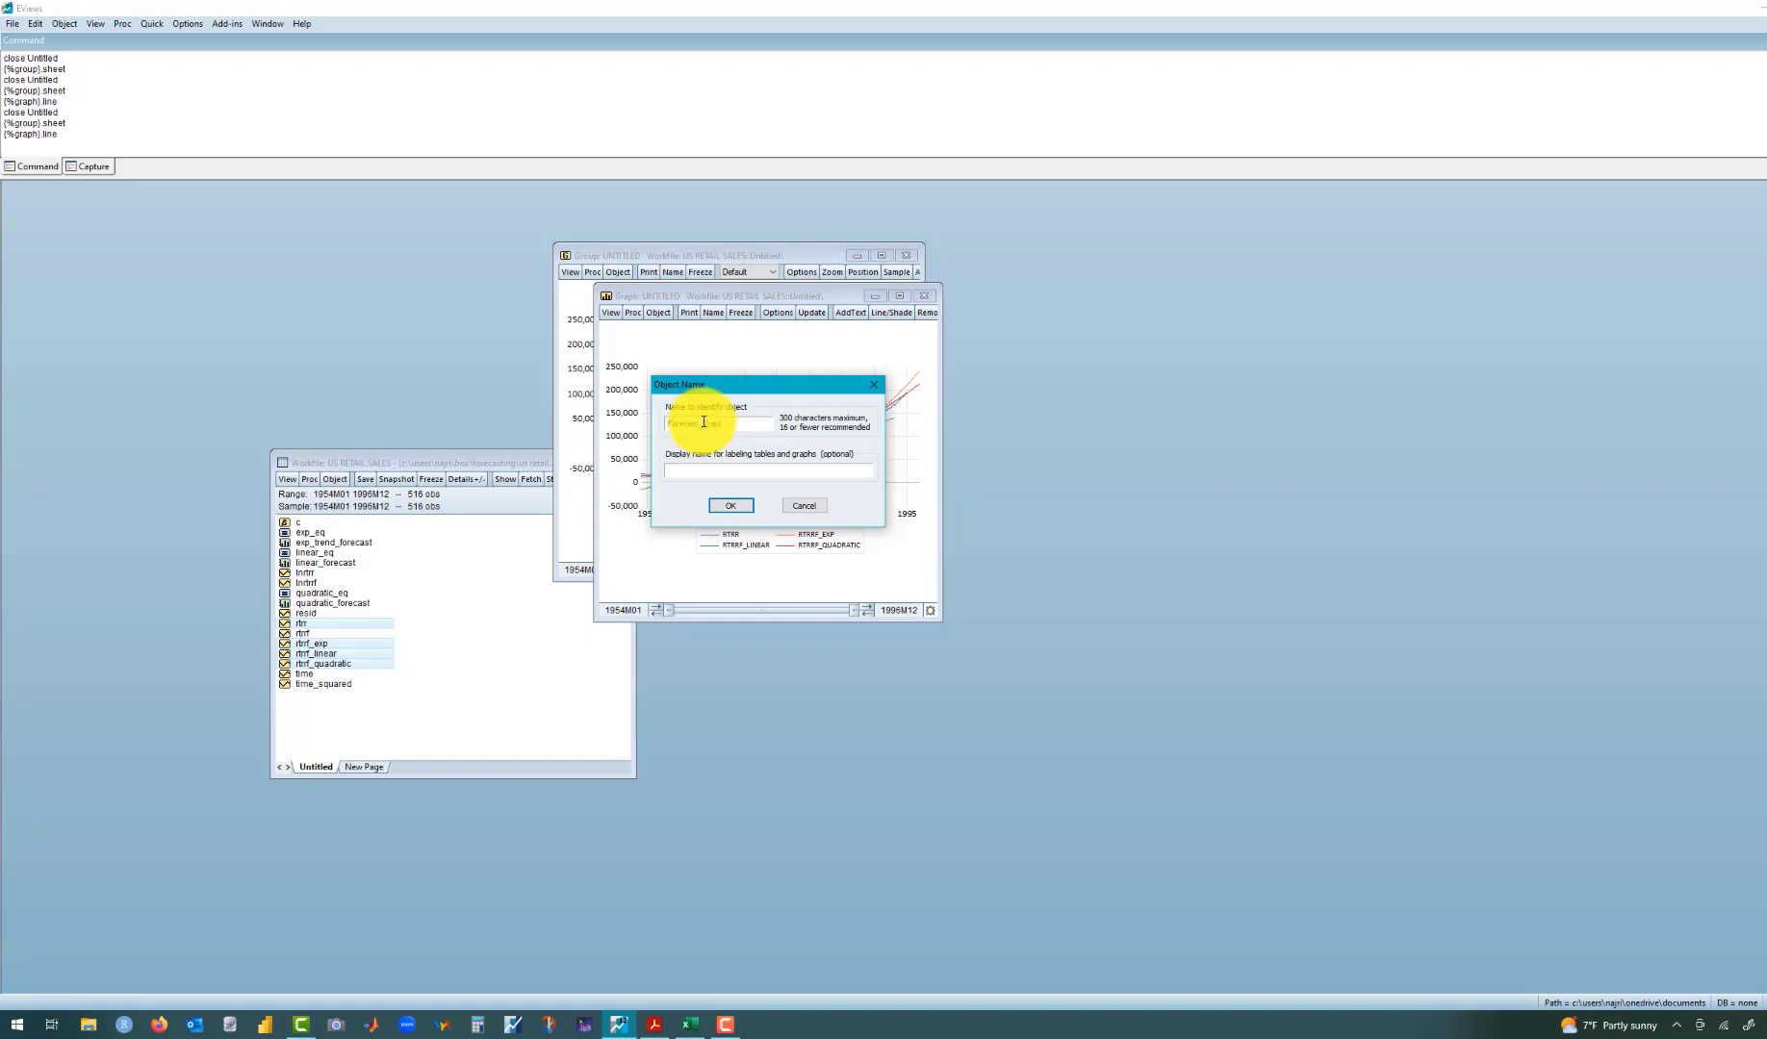
key("Return")
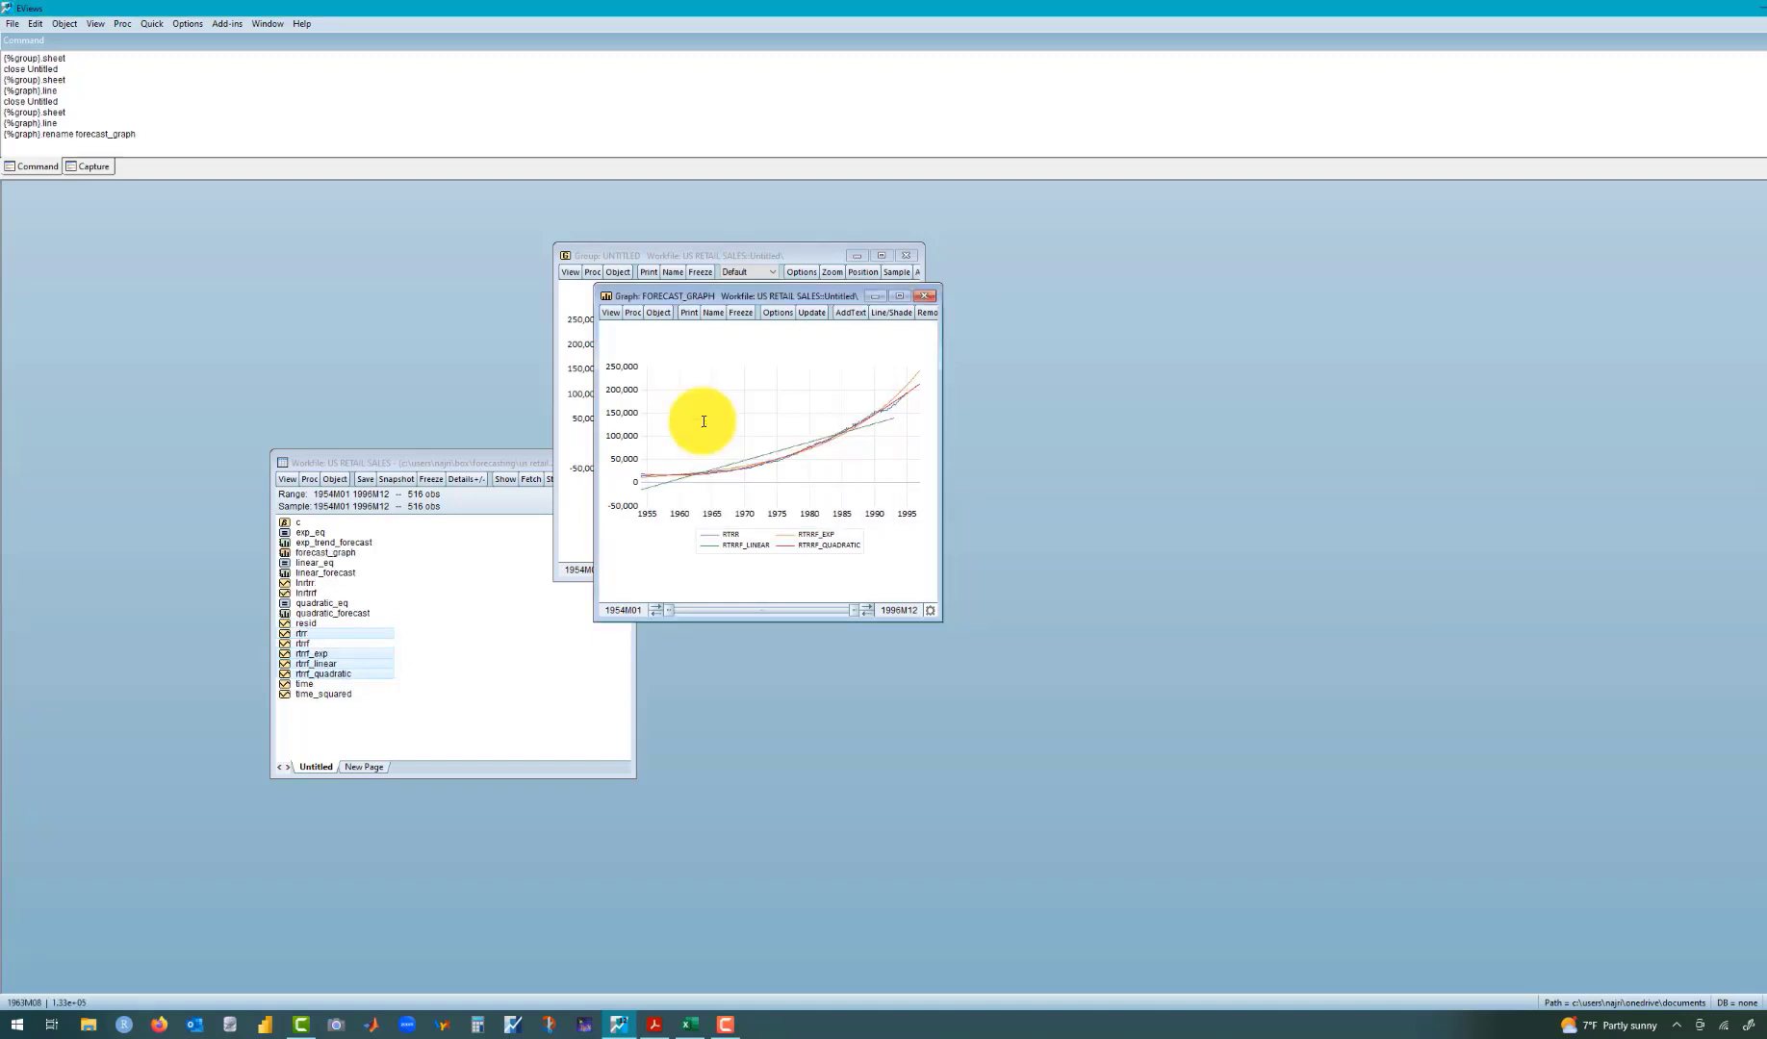